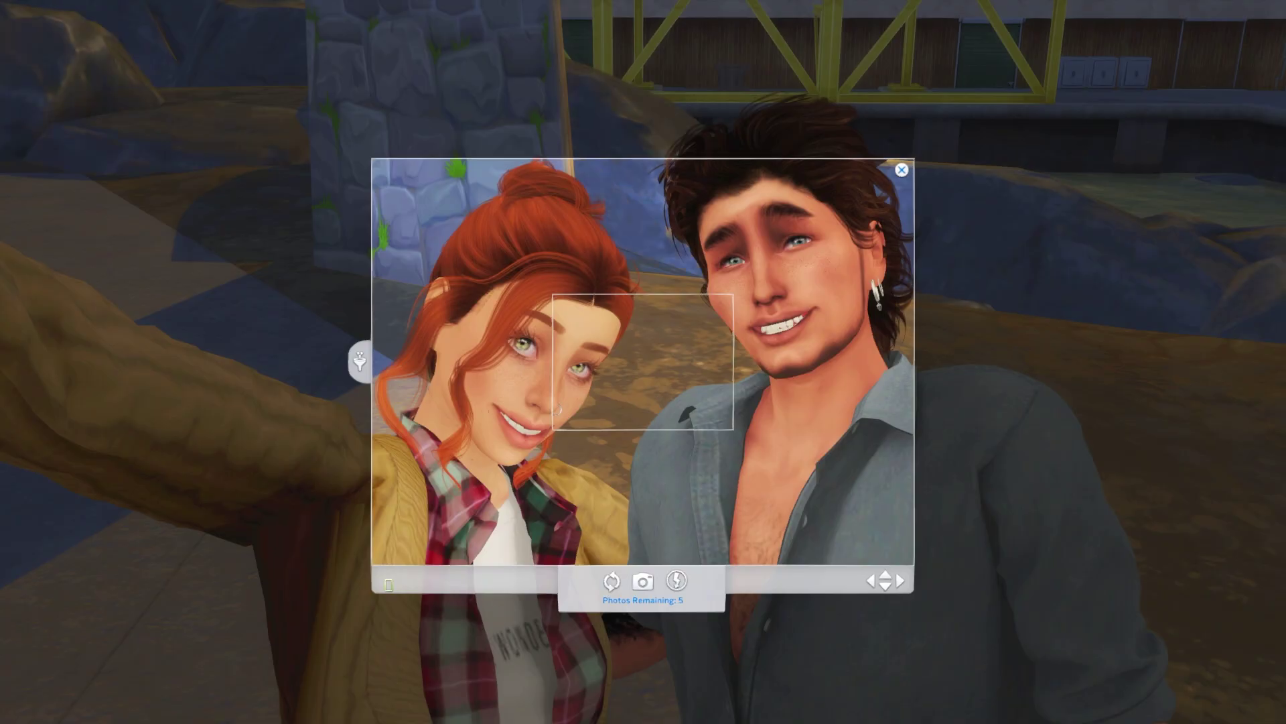
Take two landscape selfies of the couple, one in portrait orientation, and two more in landscape orientation
left_click(643, 583)
left_click(644, 583)
key("Up")
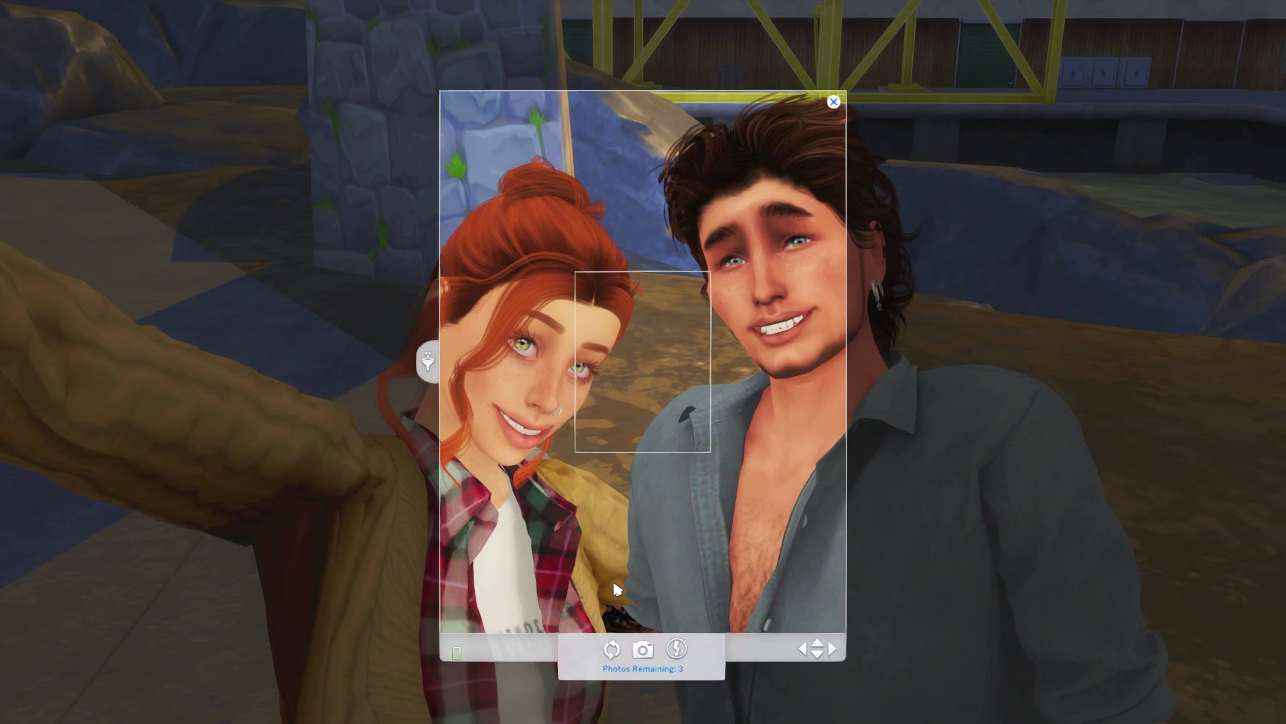
left_click(643, 649)
left_click(611, 649)
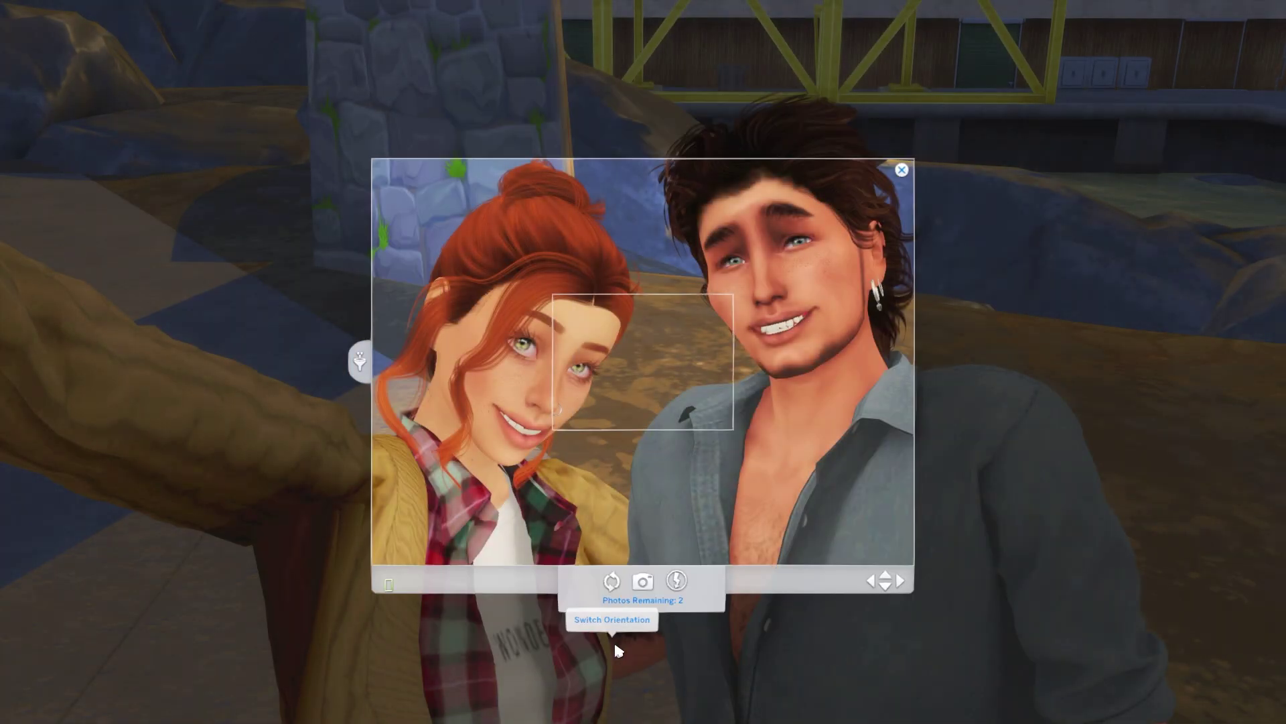
left_click(645, 585)
left_click(645, 585)
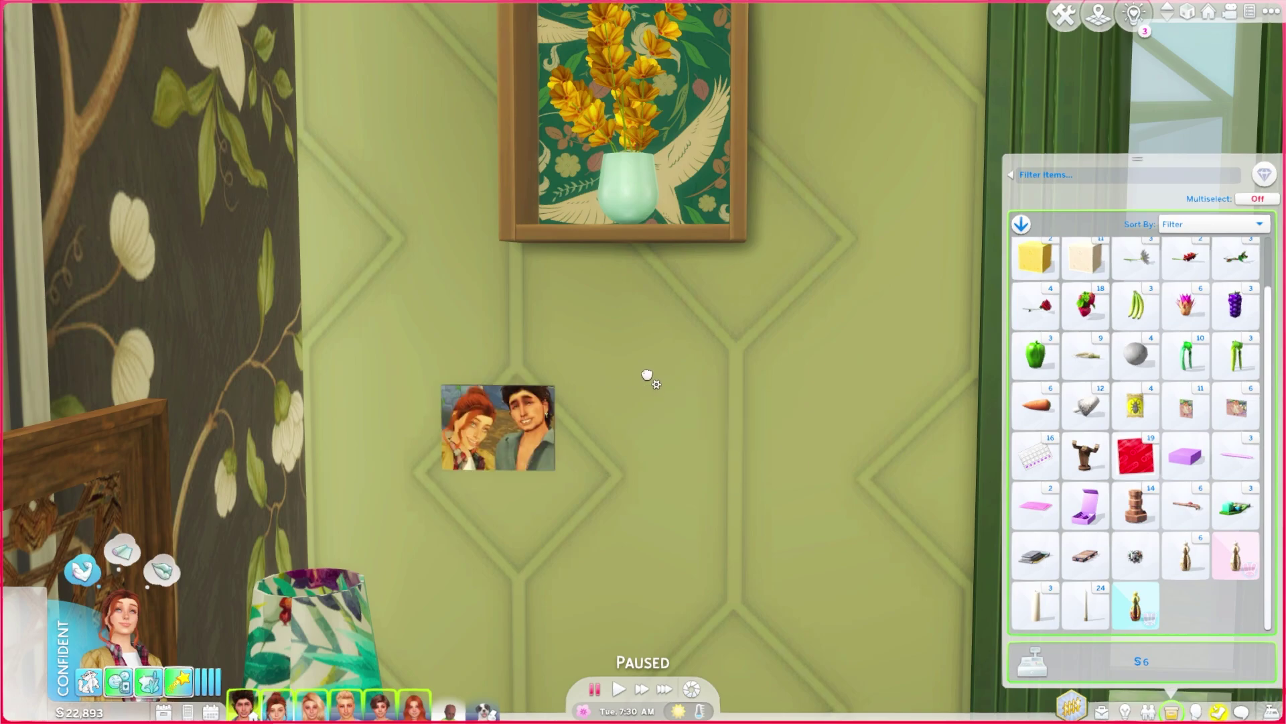
Add a Dark Wood frame to the couple's photo on the green wall
left_click(509, 432)
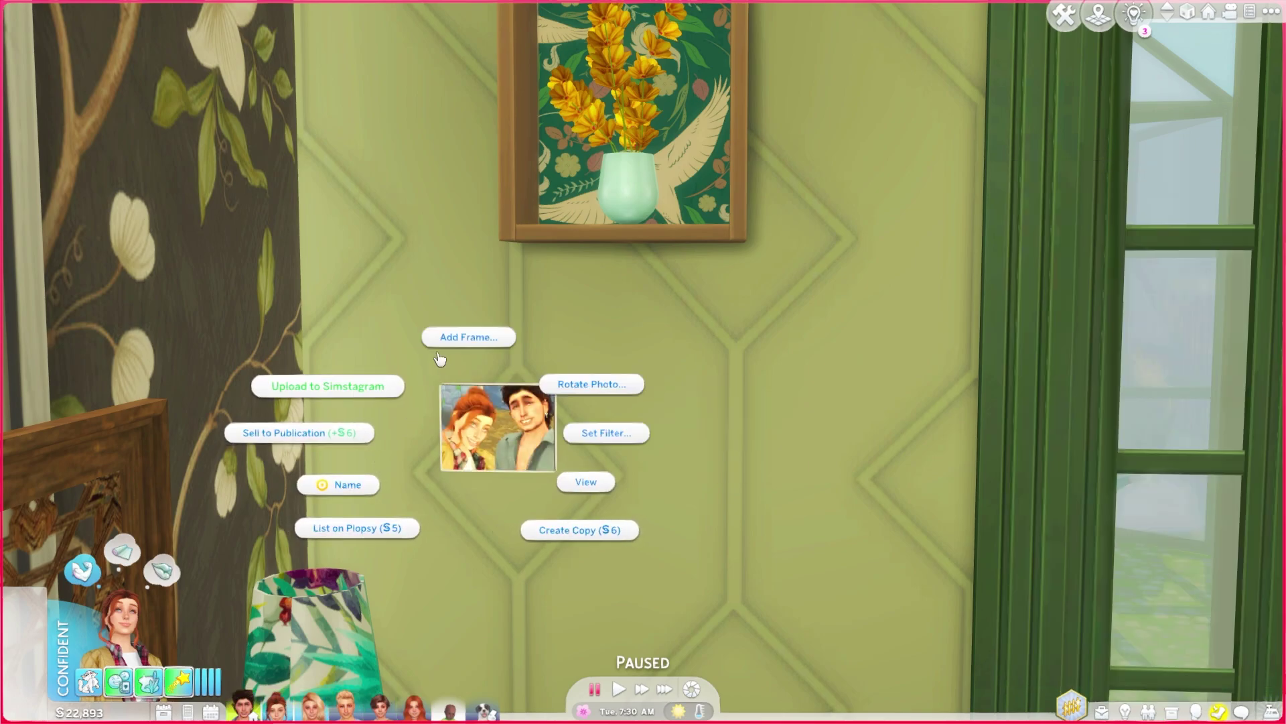
left_click(462, 338)
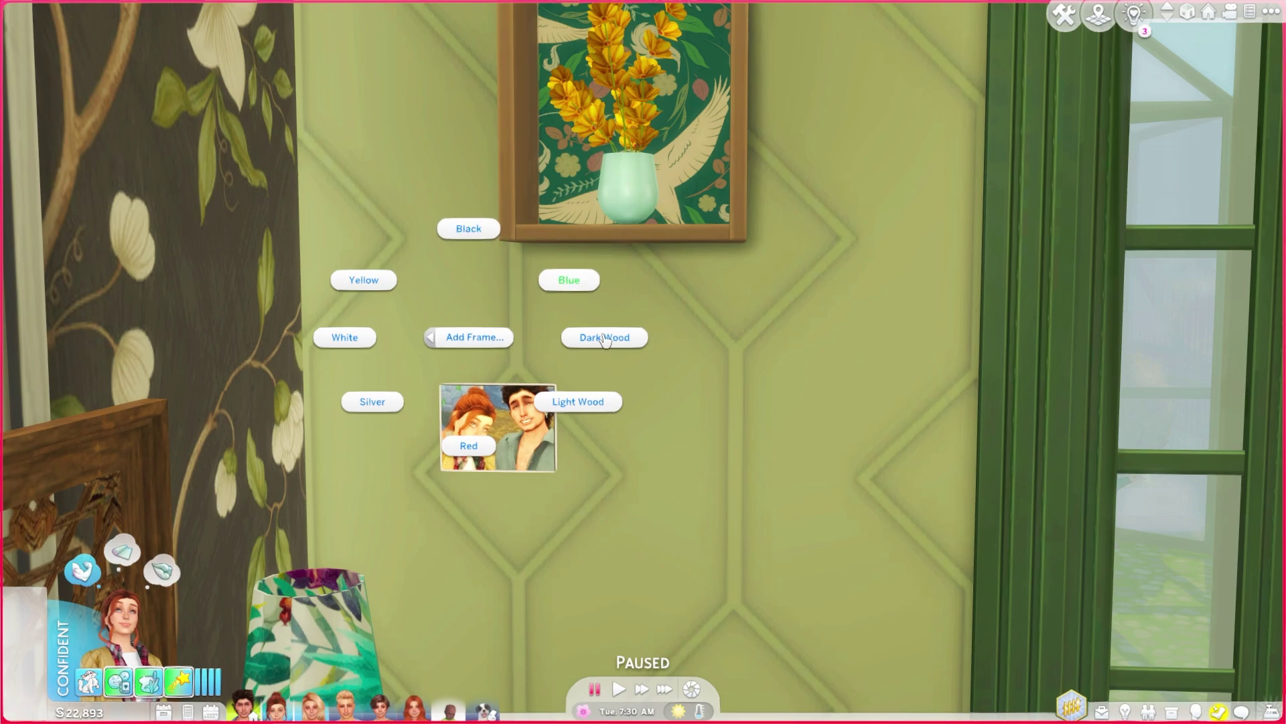
left_click(605, 338)
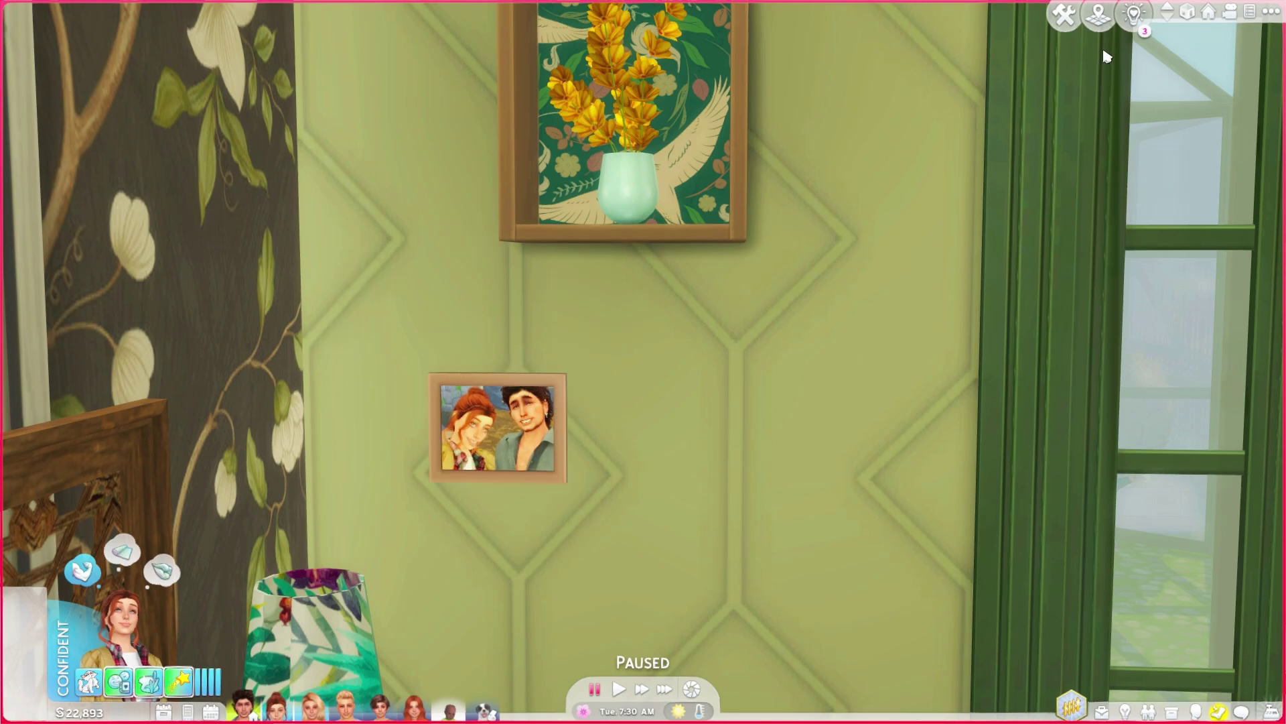
key("a")
scroll(777, 370, "up", 3)
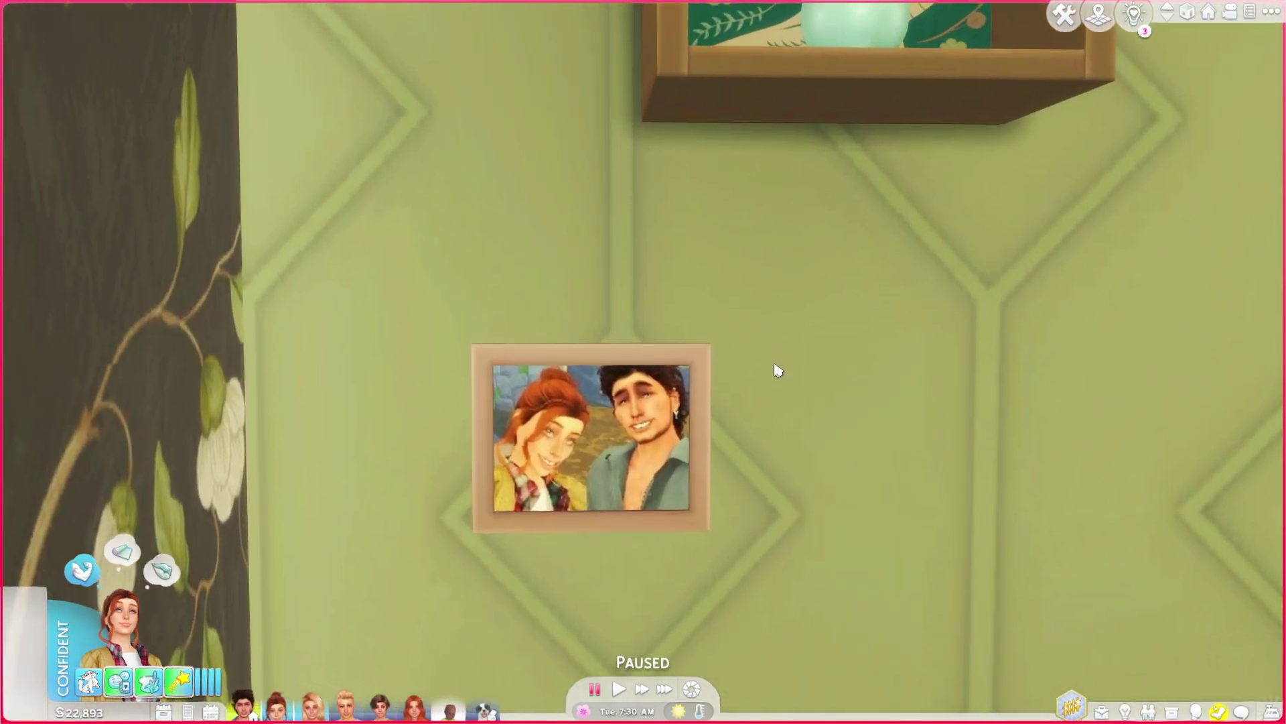
scroll(778, 369, "down", 4)
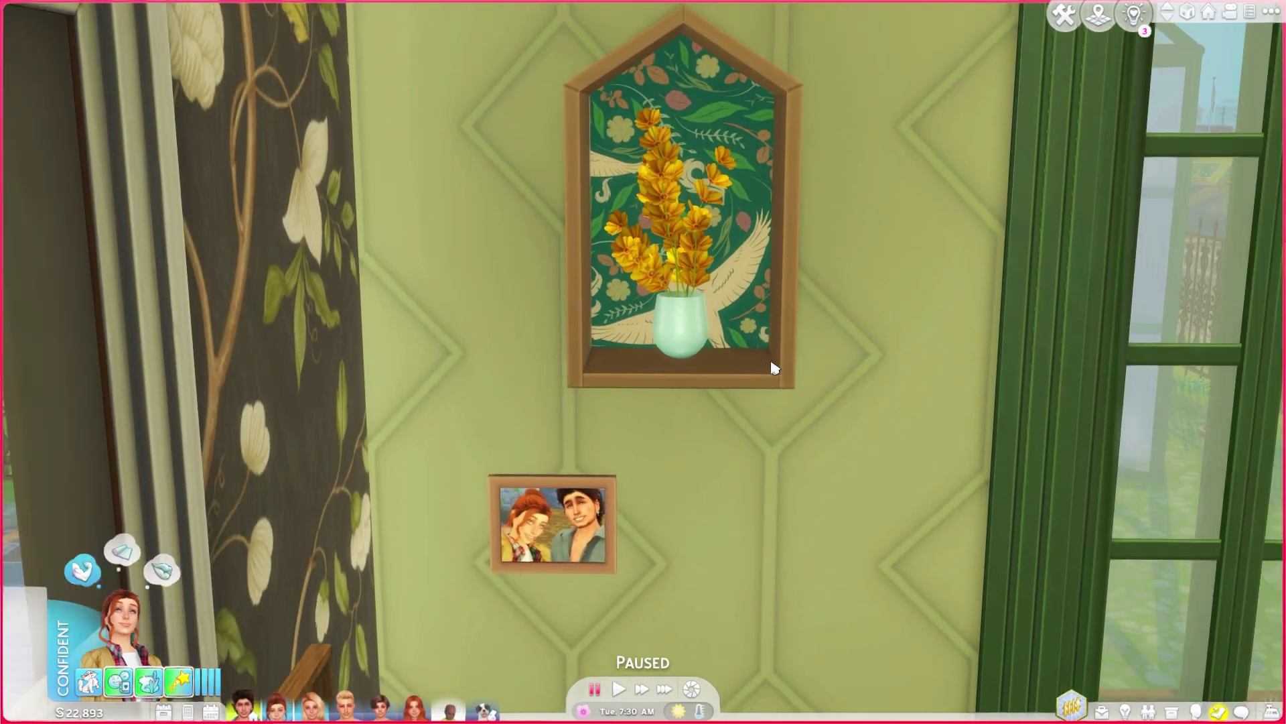
scroll(774, 368, "down", 4)
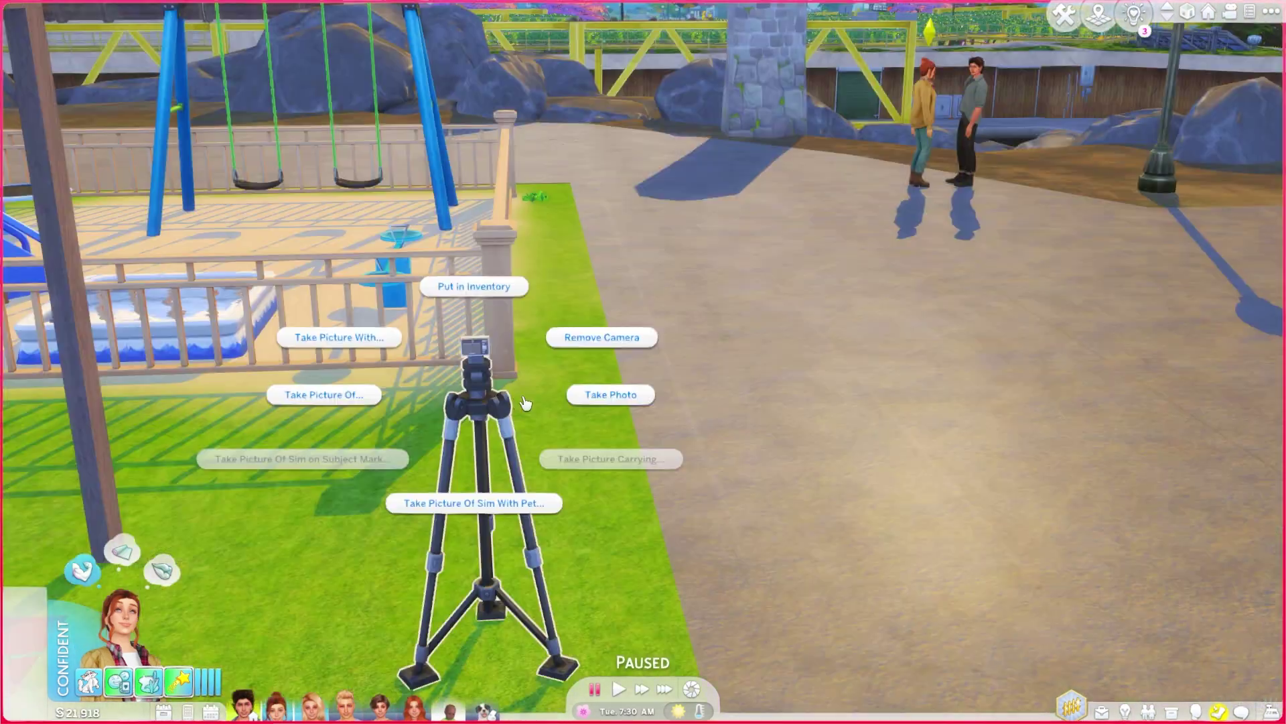
Use the tripod camera to photograph the dark-haired man, changing his pose and zooming out the shot
left_click(377, 402)
left_click(646, 273)
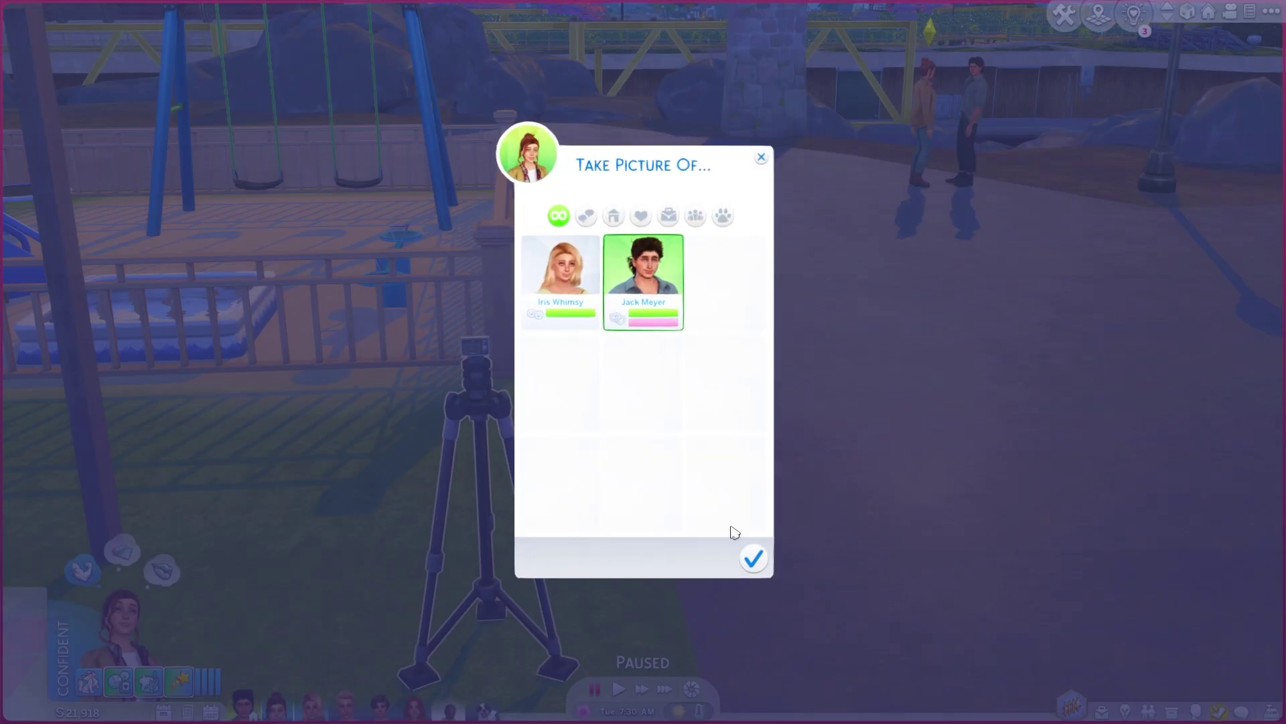
left_click(753, 554)
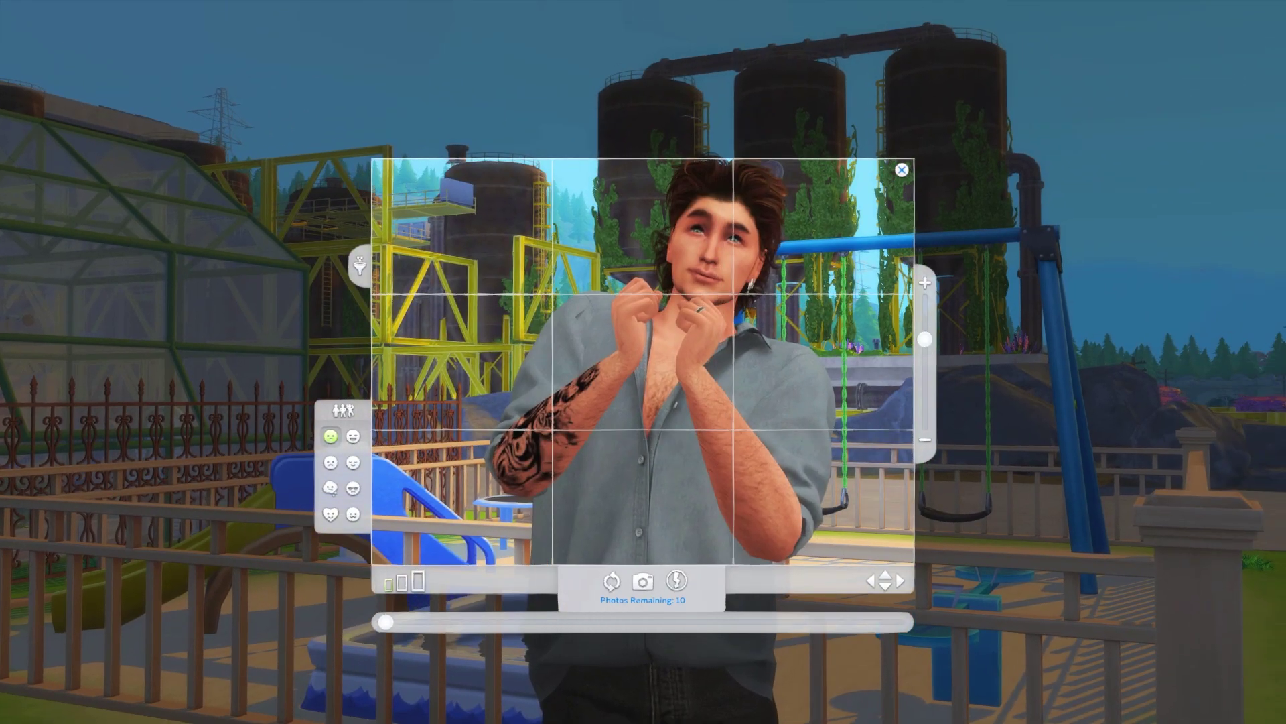
left_click(345, 414)
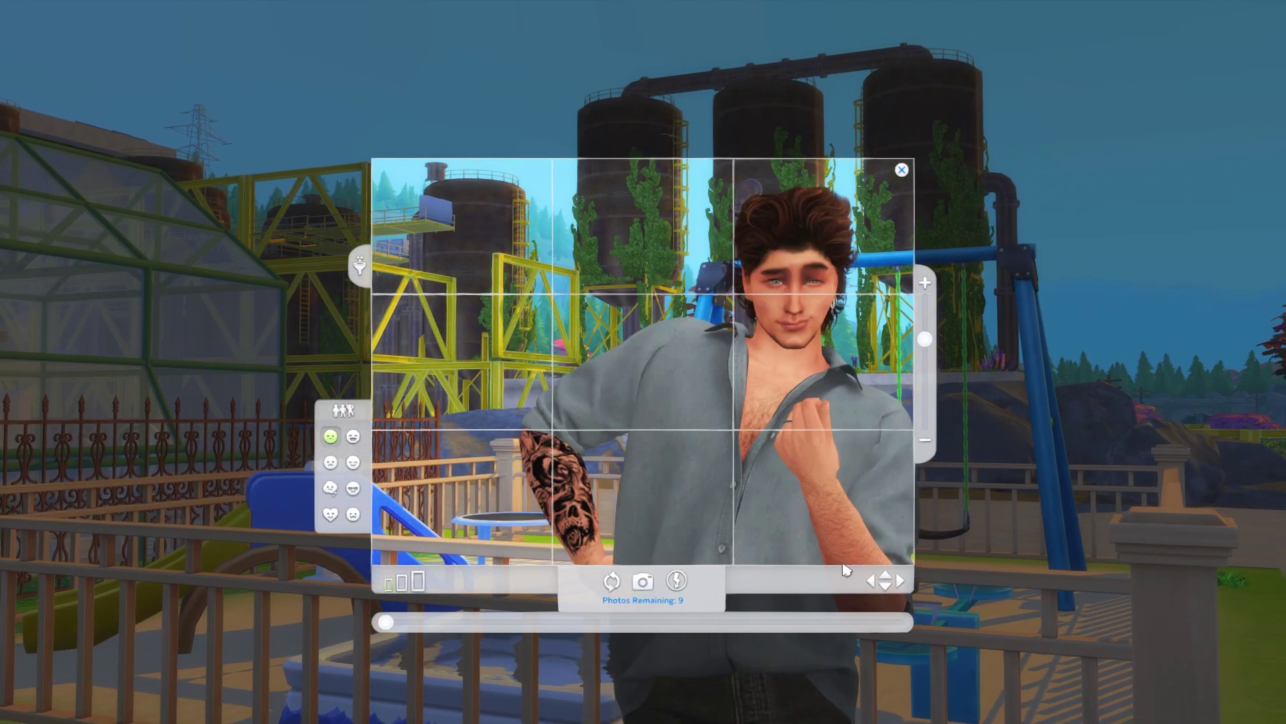
left_click_drag(926, 340, 924, 395)
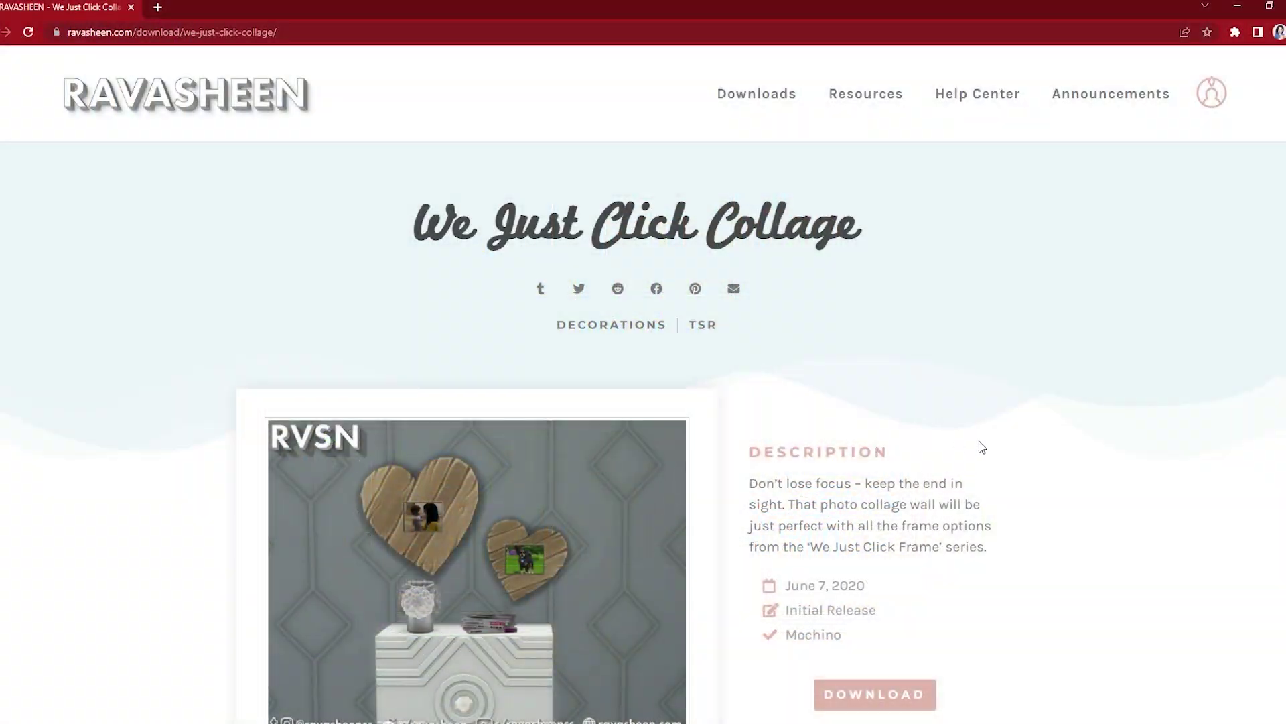
Switch to the browser and review the description and preview image on Ravasheen's We Just Click Collage page
scroll(1114, 494, "down", 2)
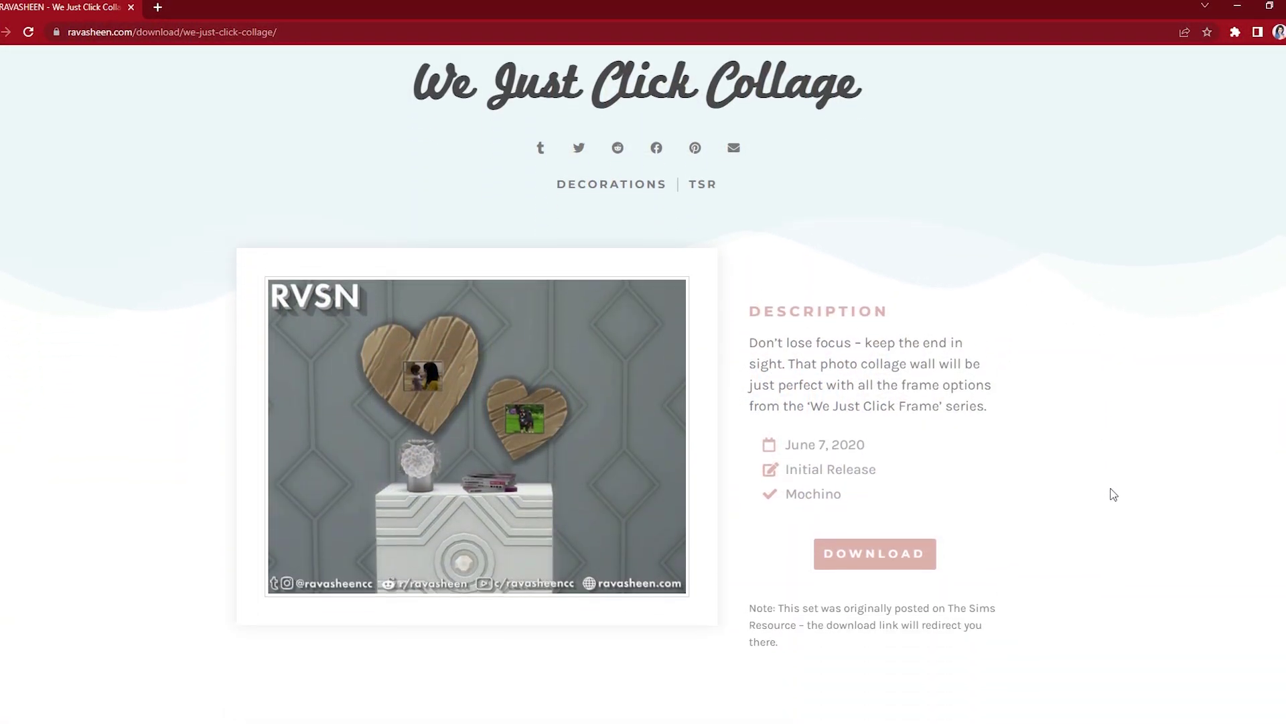
scroll(1114, 494, "down", 1)
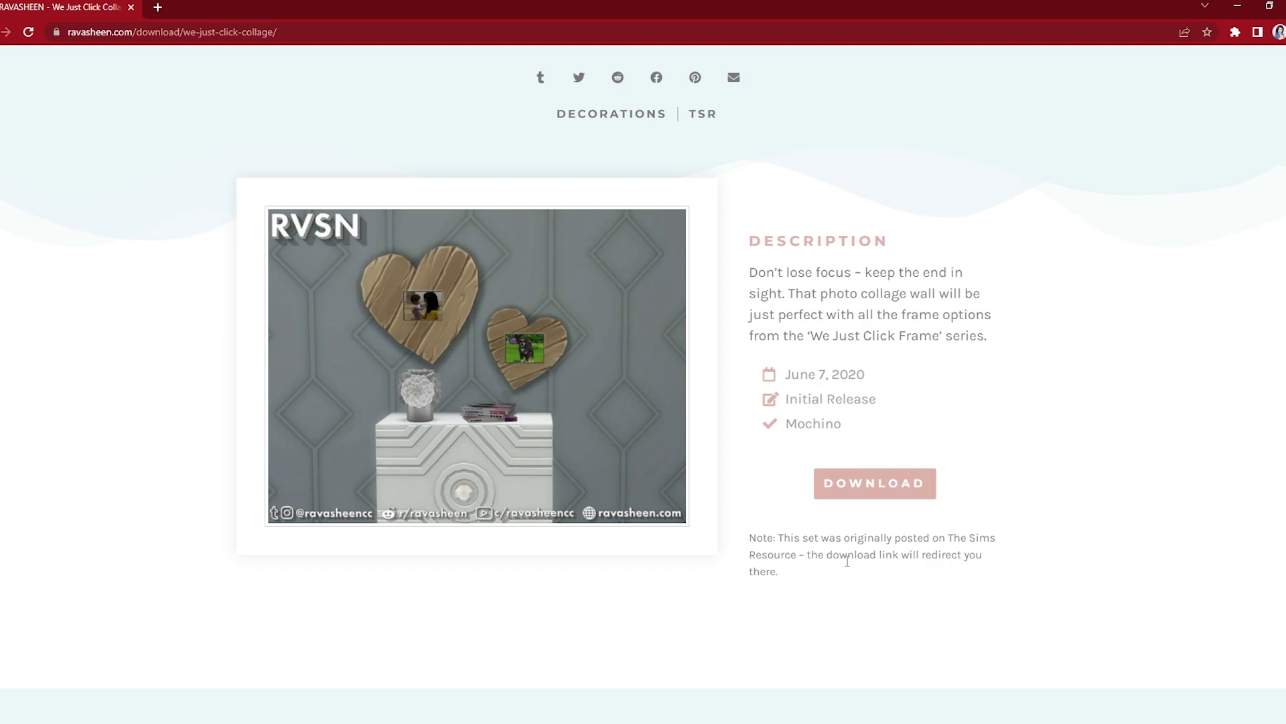
scroll(846, 560, "down", 2)
scroll(846, 562, "down", 5)
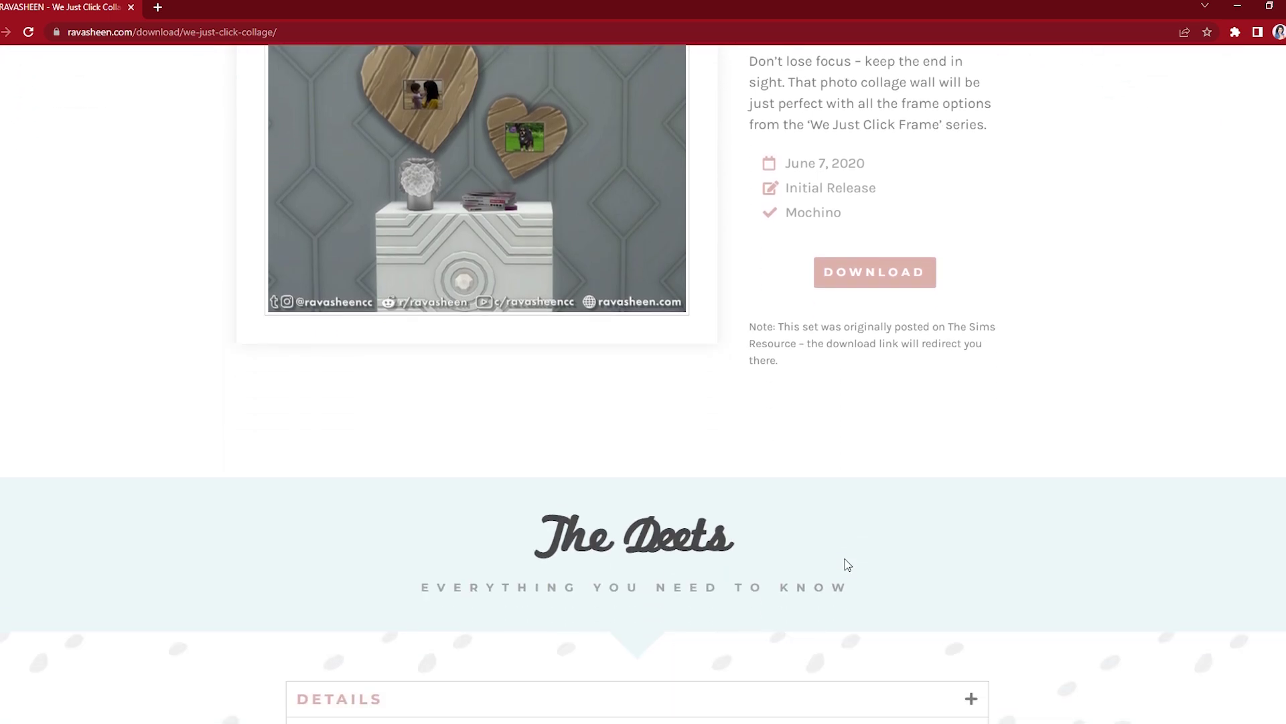
scroll(605, 512, "up", 10)
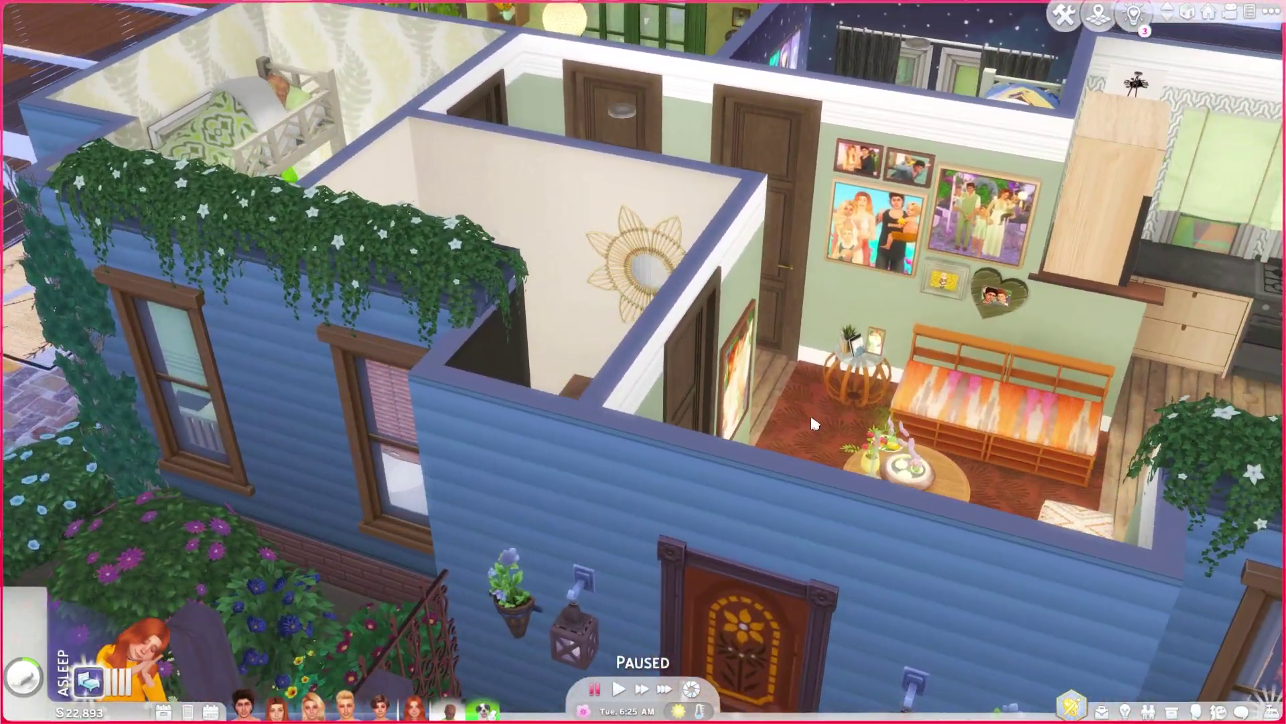
scroll(818, 422, "up", 2)
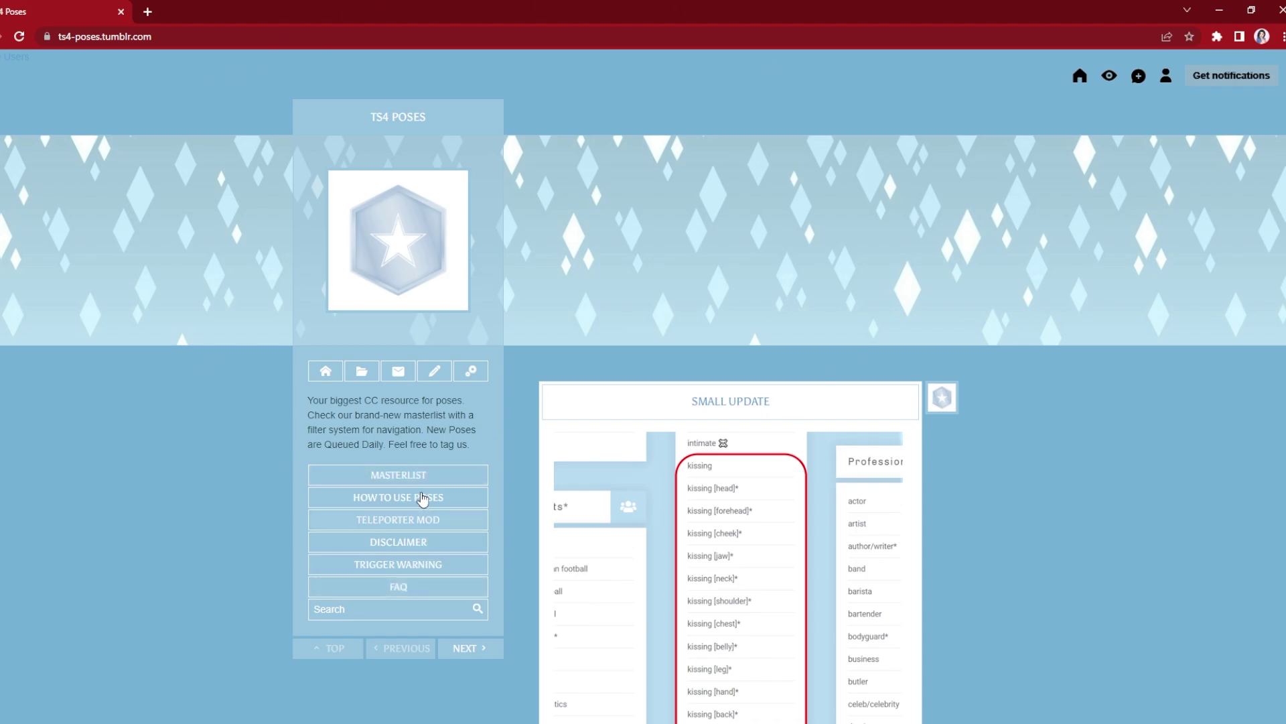
Open the masterlist on the TS4 Poses blog and bring up a text search within the page
left_click(408, 477)
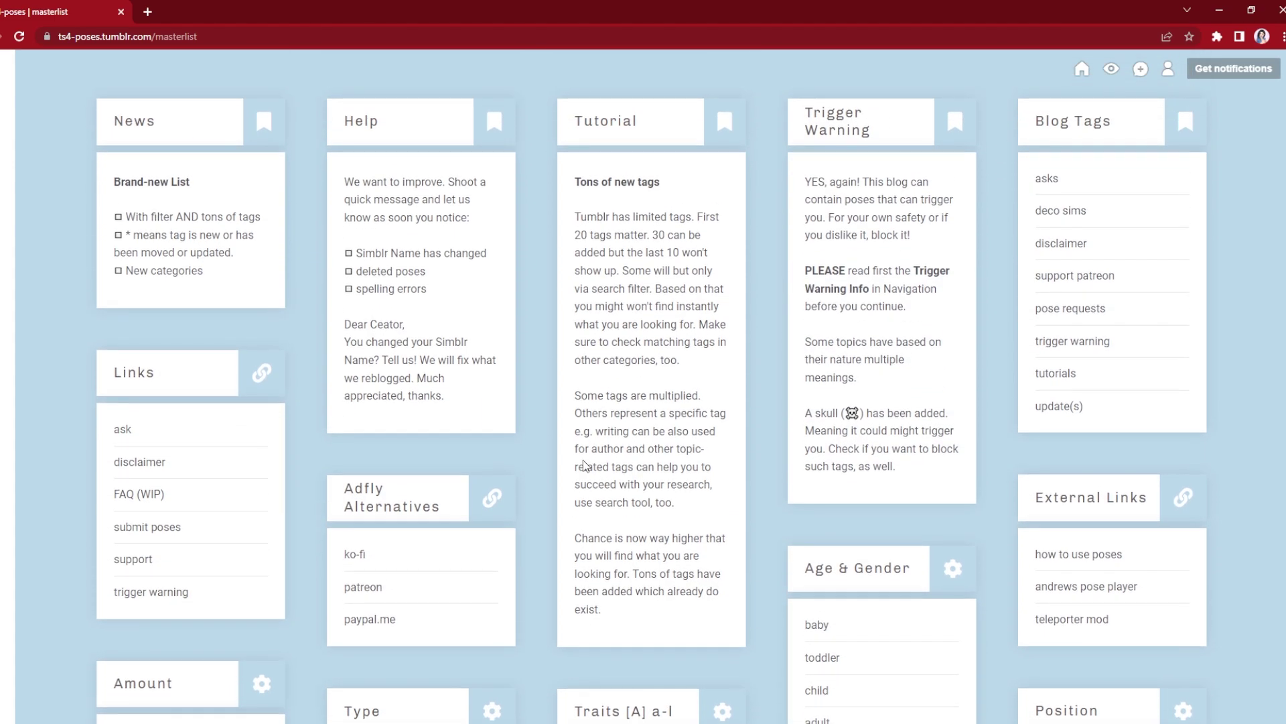
scroll(586, 456, "down", 5)
scroll(529, 460, "up", 1)
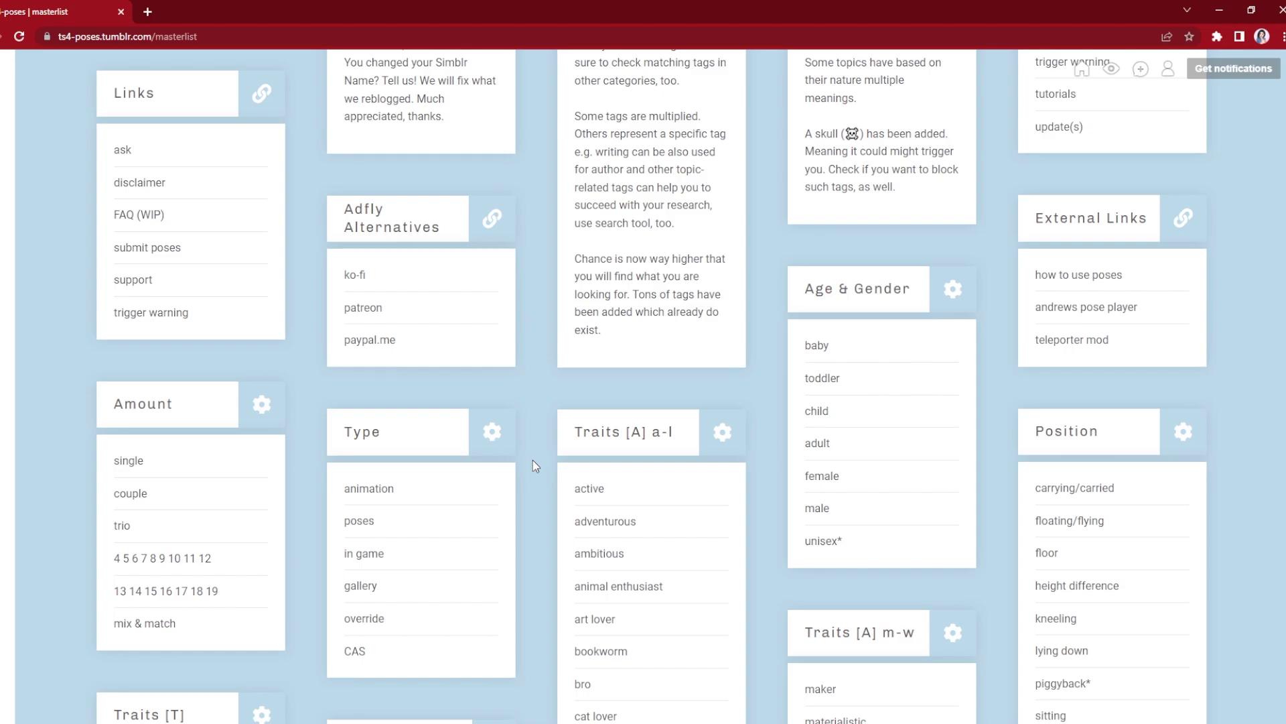
key("ctrl+f")
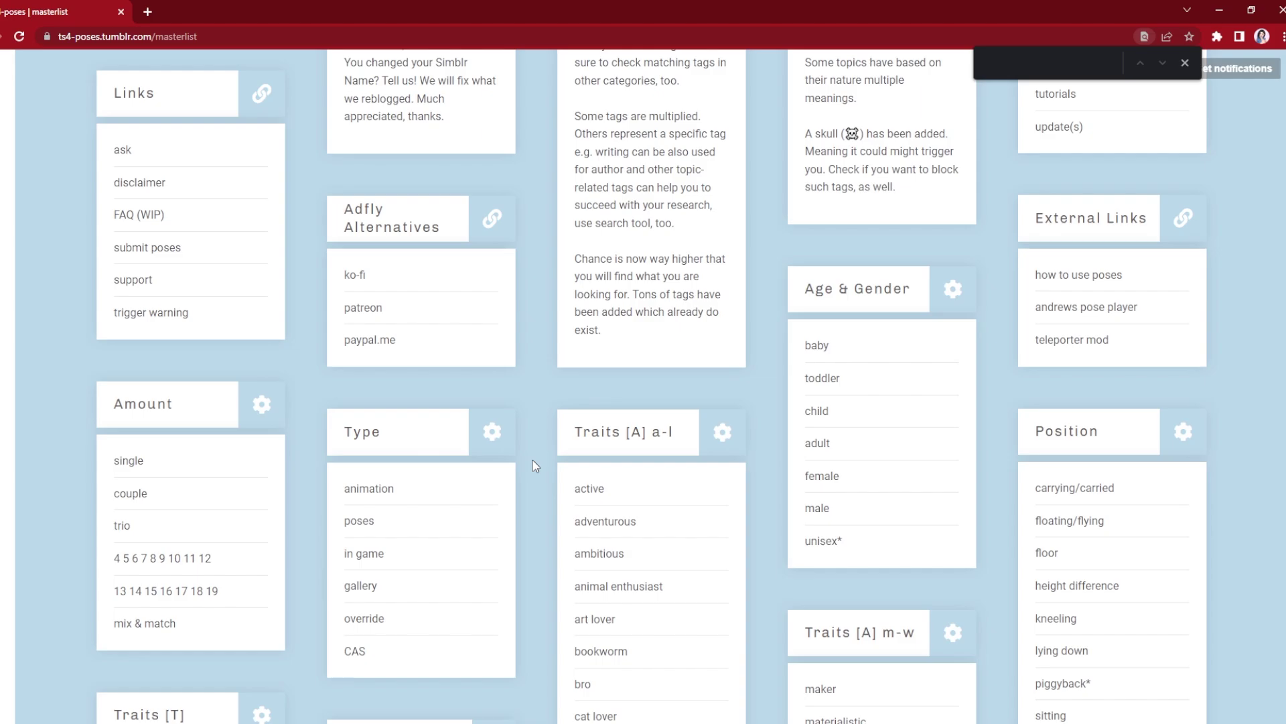
Look through the masterlist's pose tag categories, from traits, actions and accessories to family, locations, pets and love
scroll(715, 591, "down", 8)
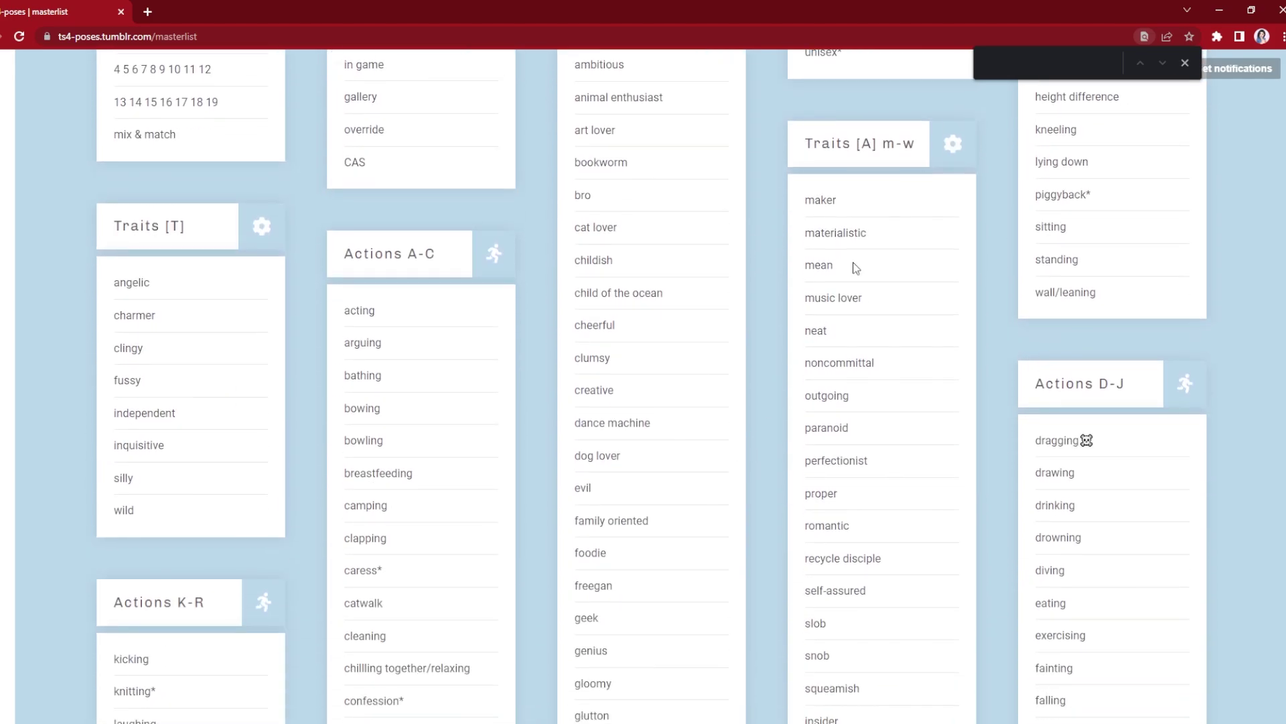
scroll(769, 426, "down", 18)
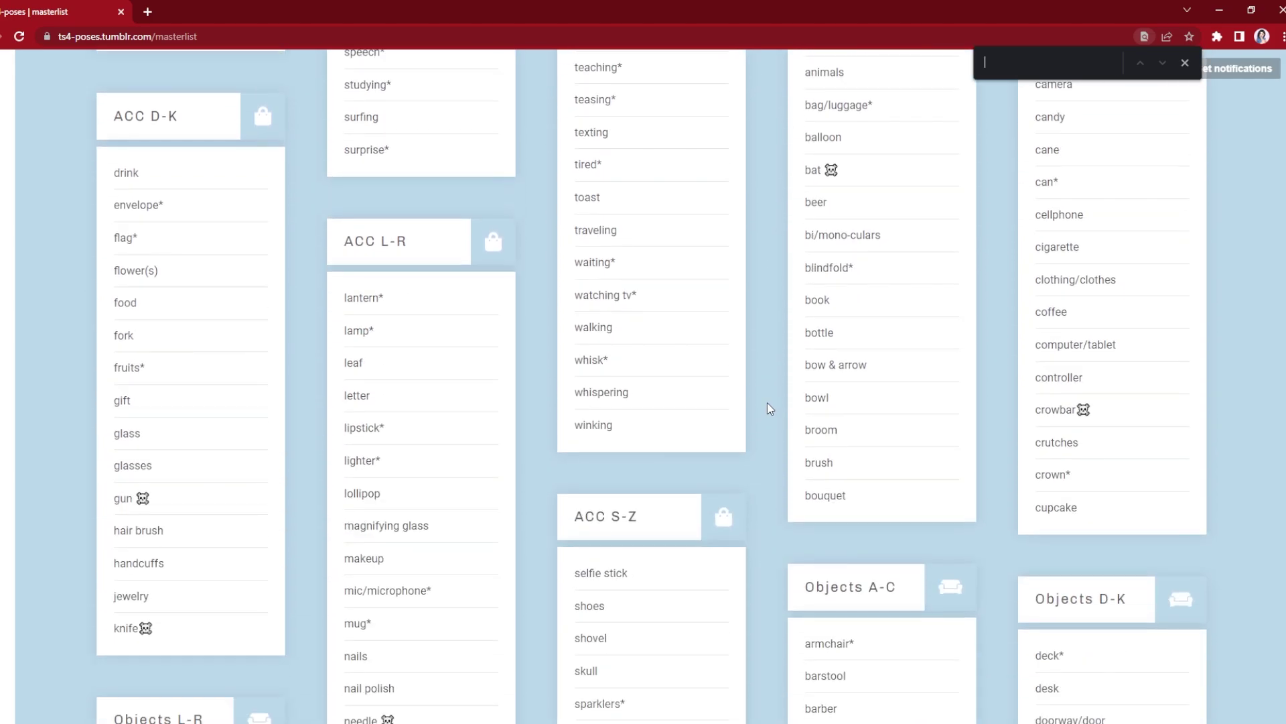
scroll(769, 408, "up", 3)
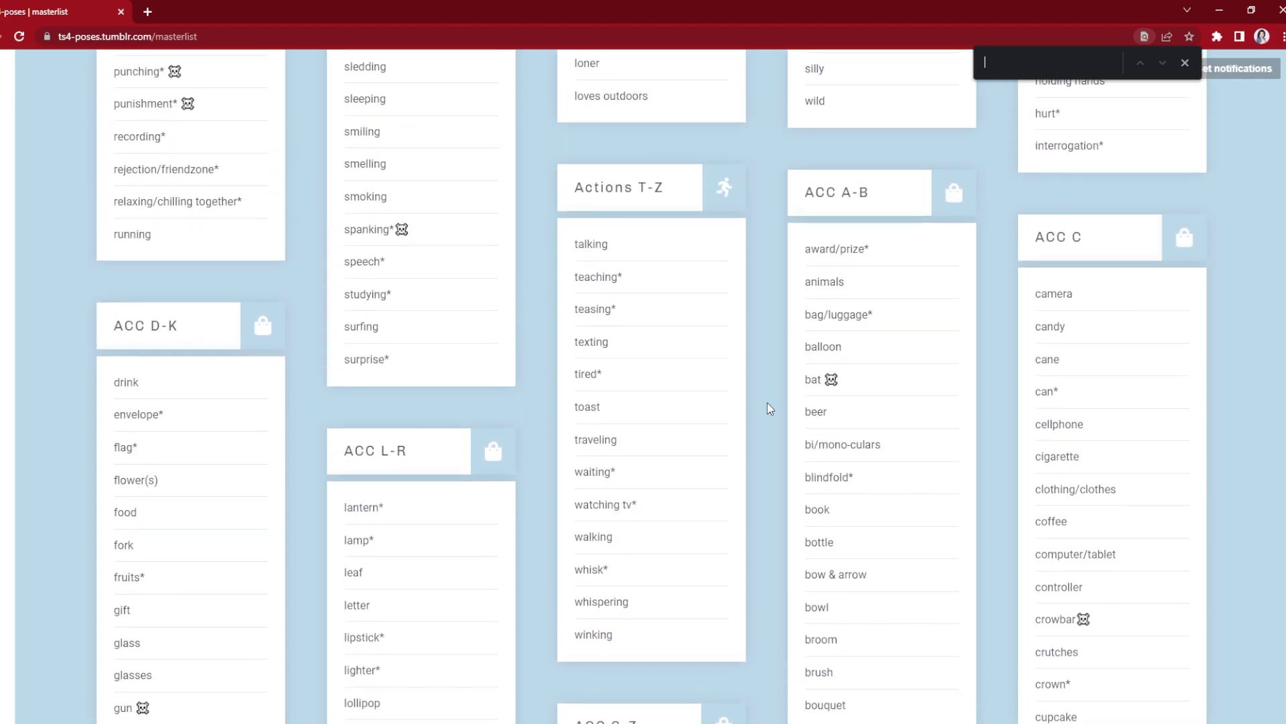
scroll(769, 407, "down", 9)
scroll(766, 404, "down", 10)
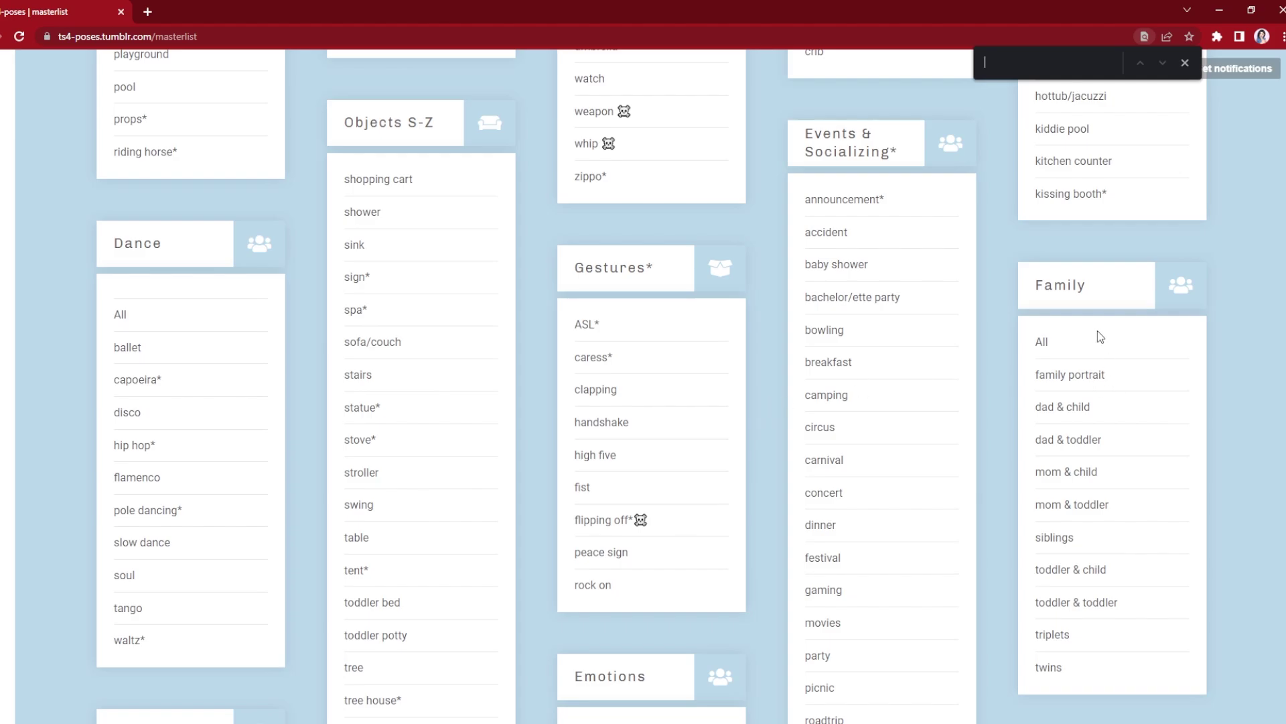
scroll(816, 453, "down", 3)
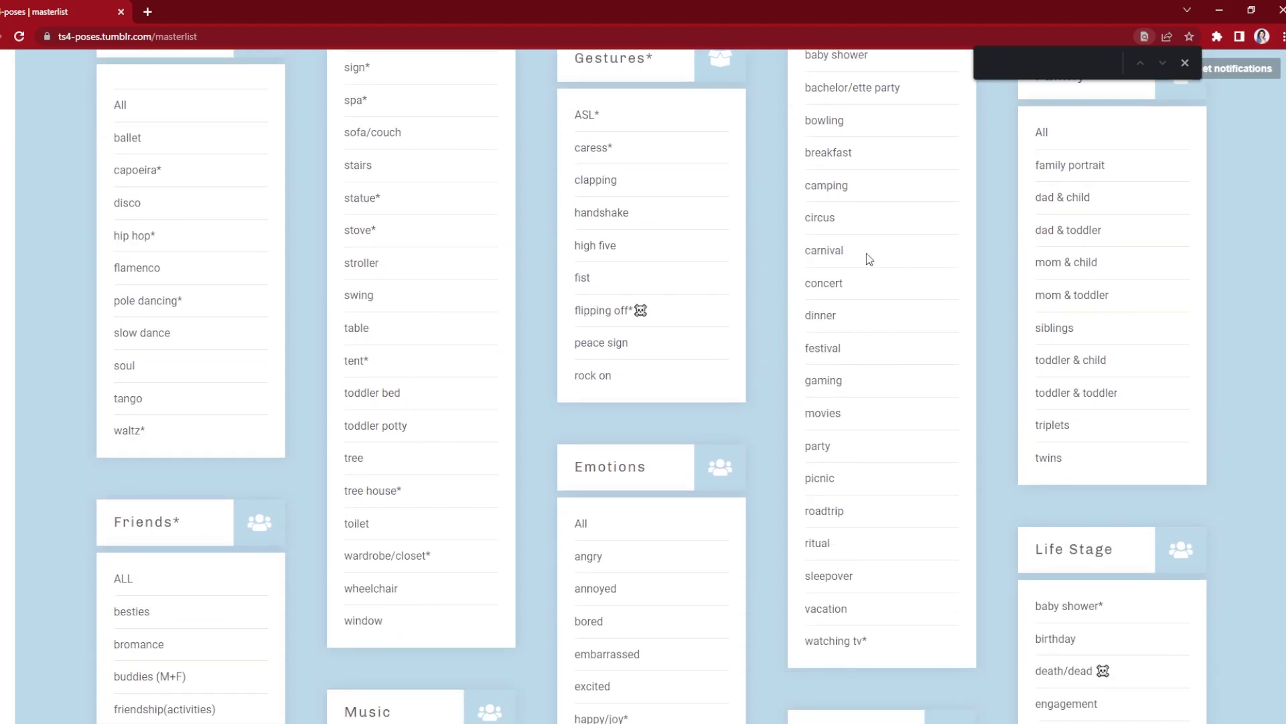
scroll(416, 363, "down", 7)
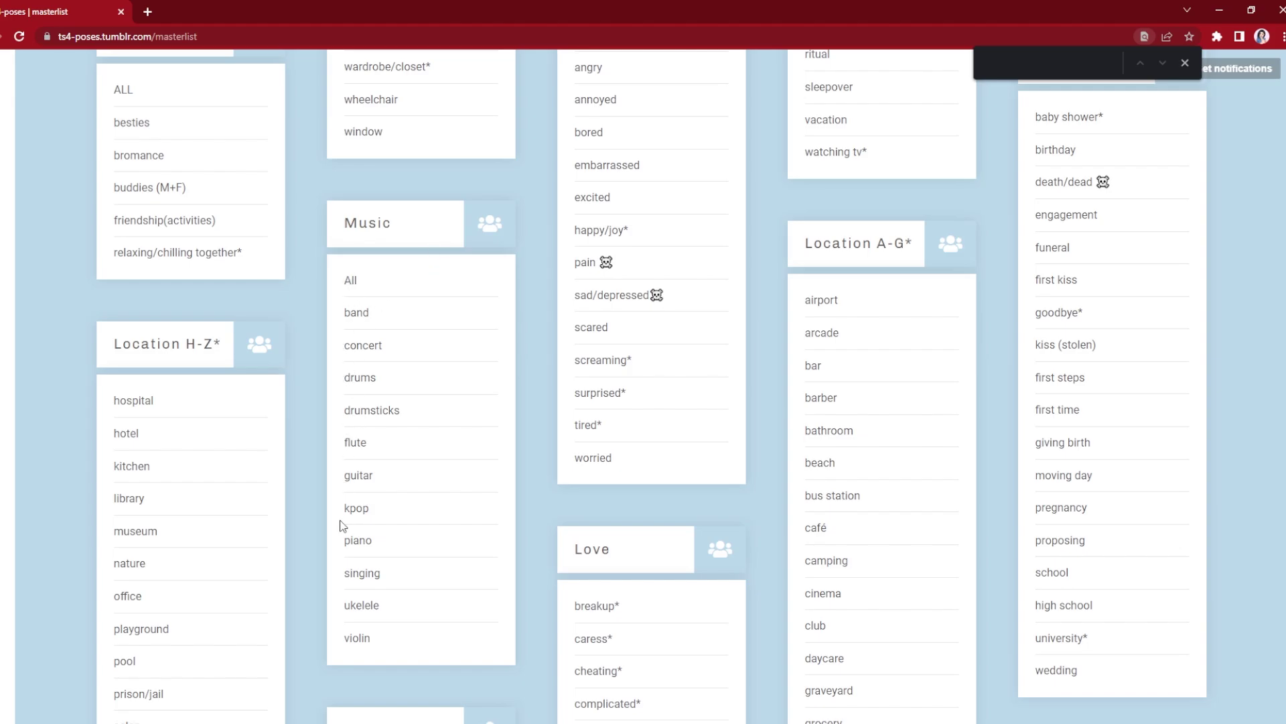
scroll(494, 430, "down", 6)
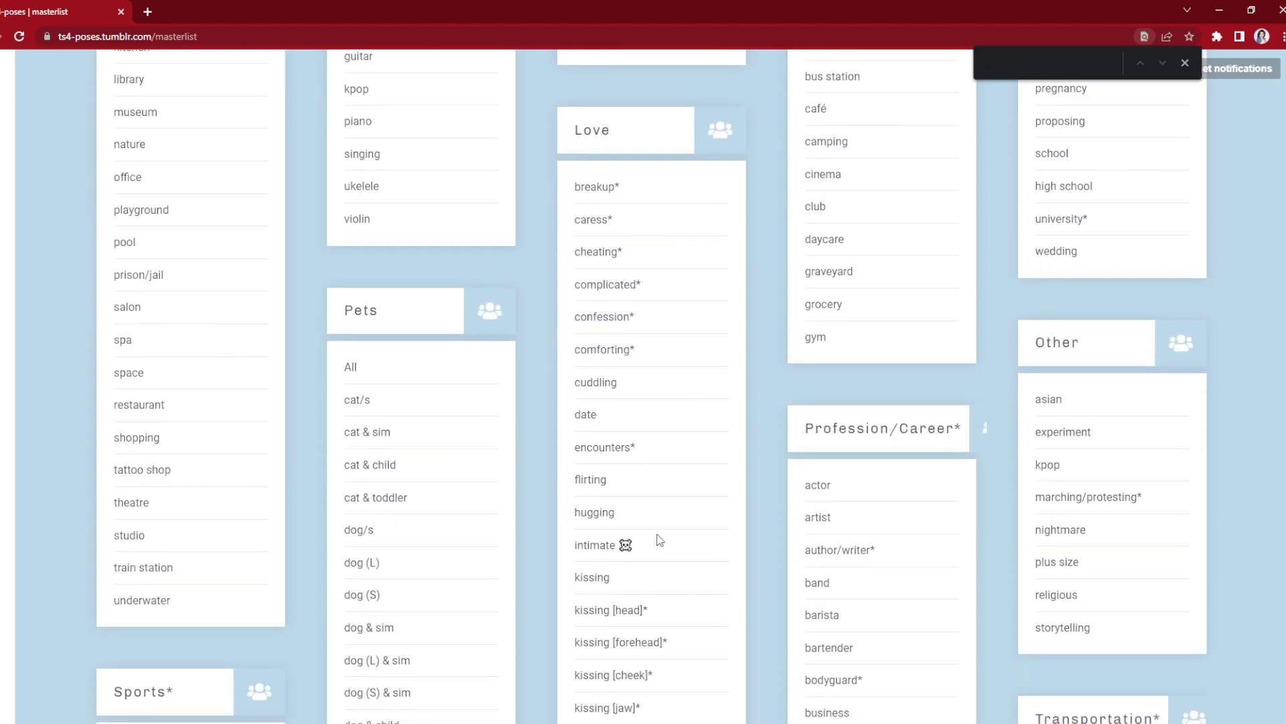
scroll(650, 459, "down", 2)
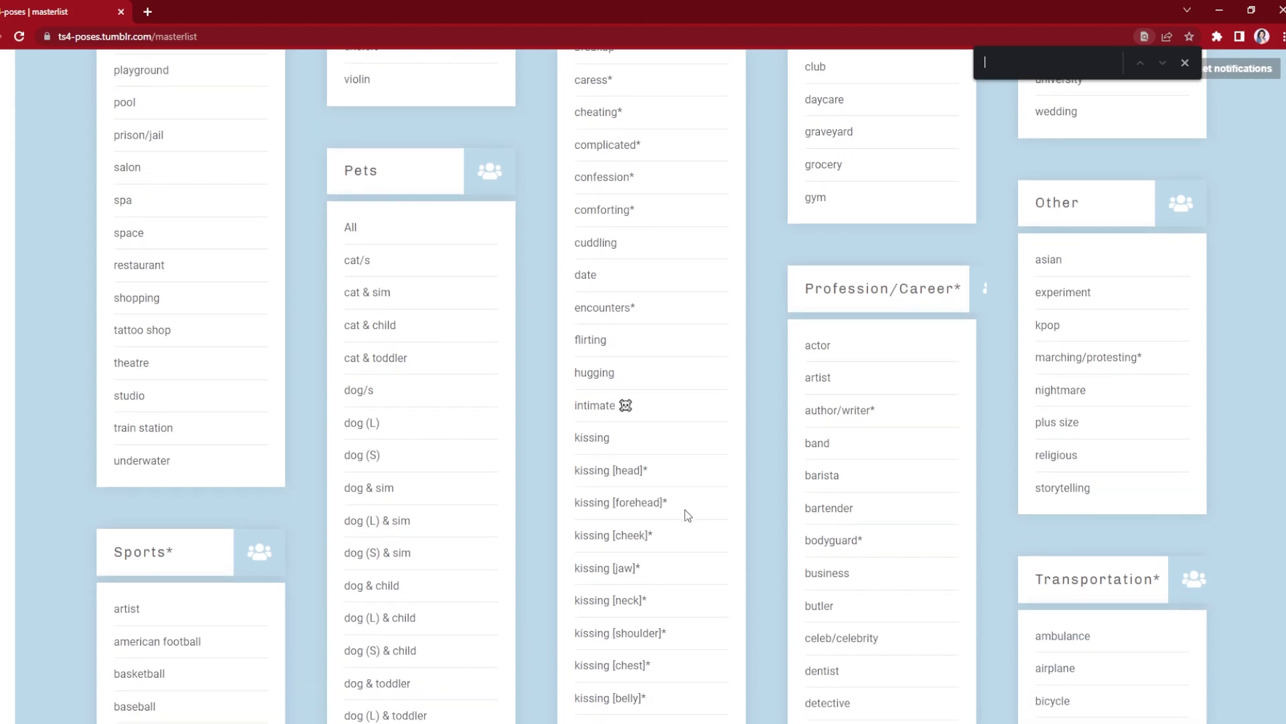
scroll(685, 507, "up", 4)
scroll(685, 512, "down", 9)
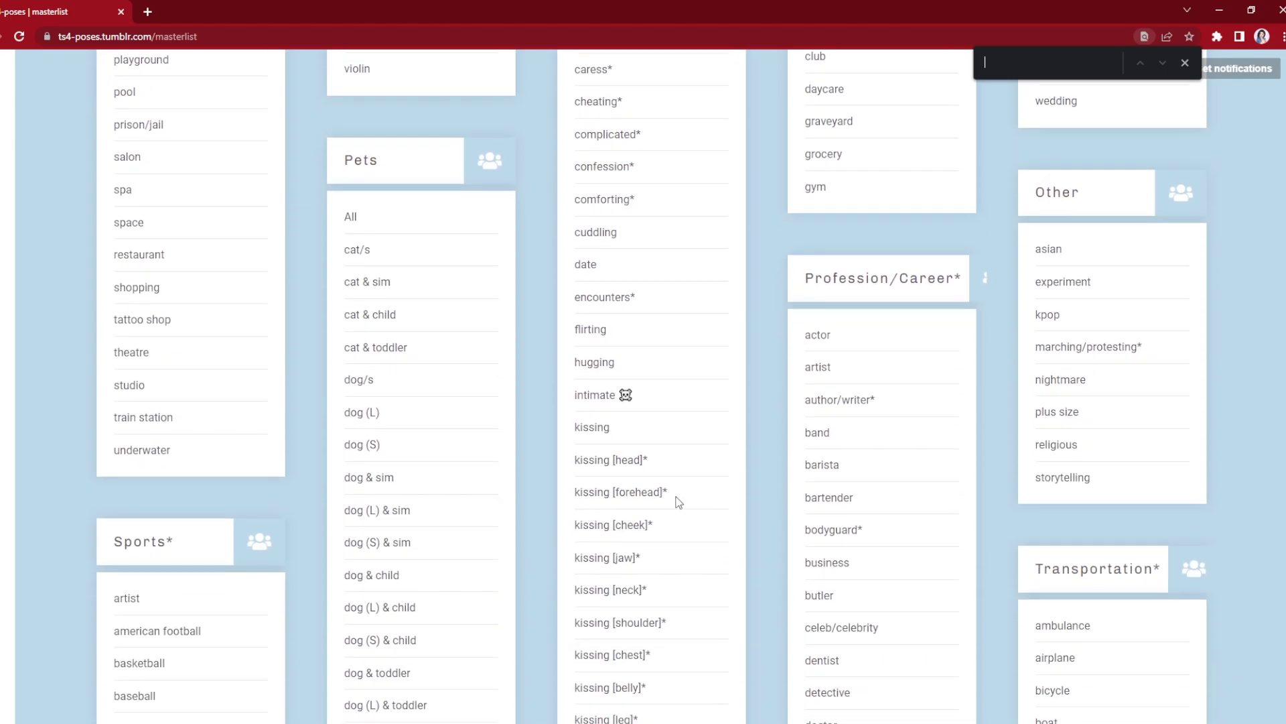
scroll(681, 493, "down", 1)
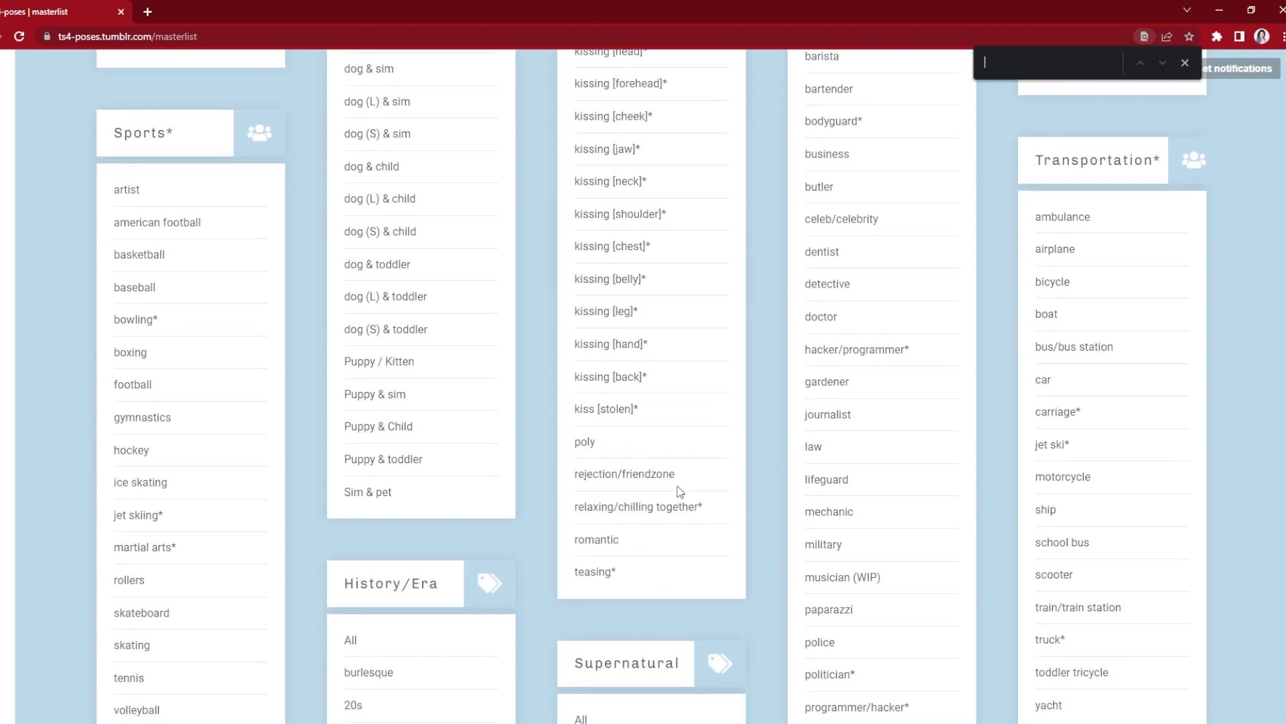
Open the romantic tag from the Love category and examine the My Soulmate 3 pose pack post
left_click(587, 547)
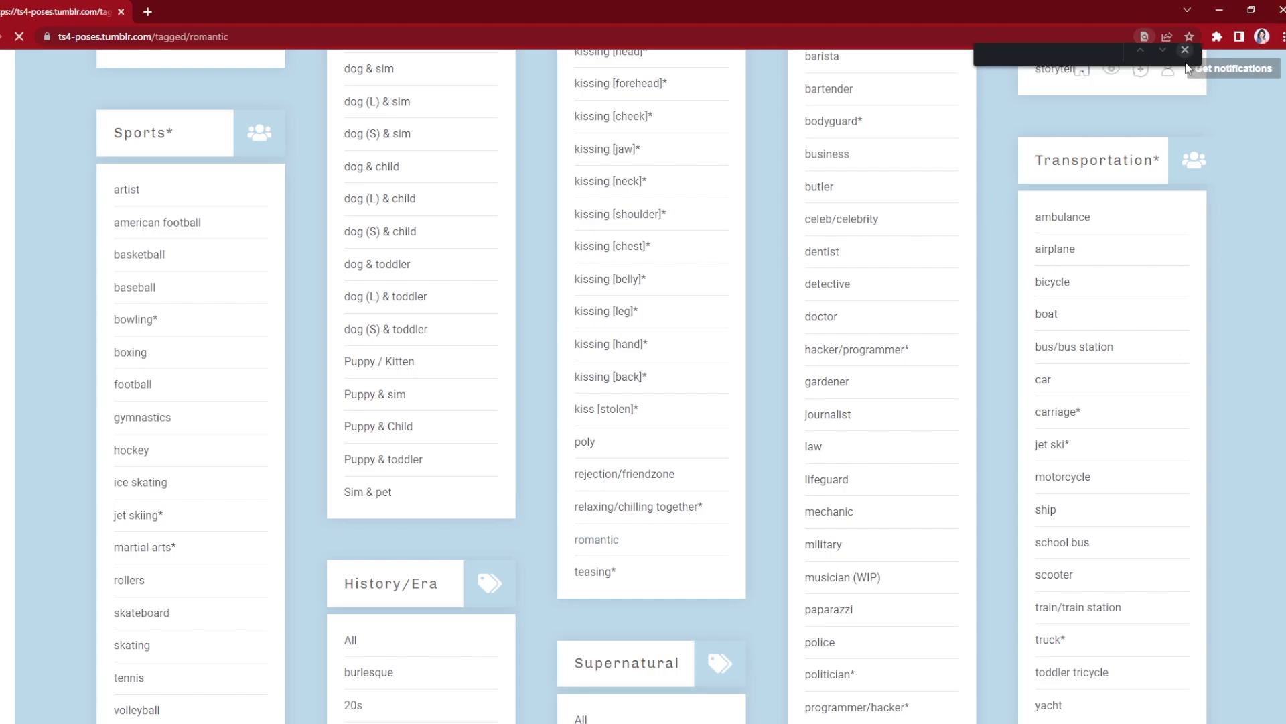
scroll(967, 451, "down", 10)
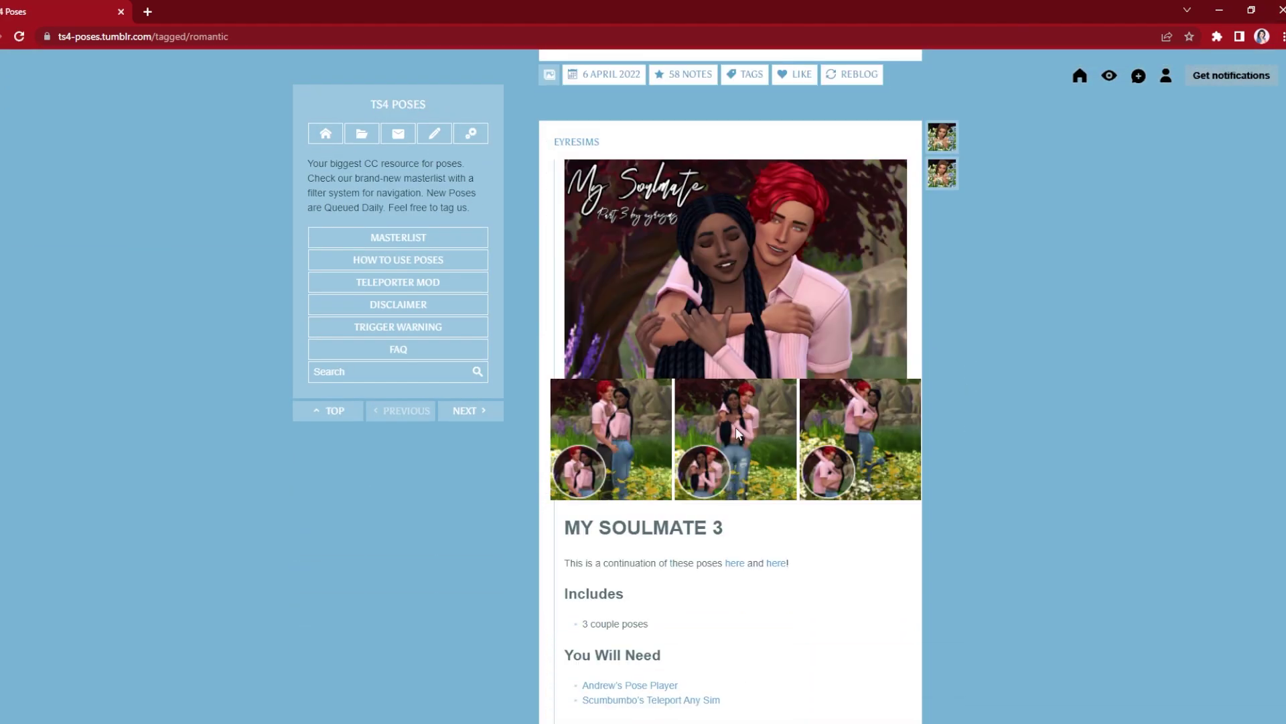
left_click(654, 463)
left_click(1241, 437)
scroll(732, 534, "down", 4)
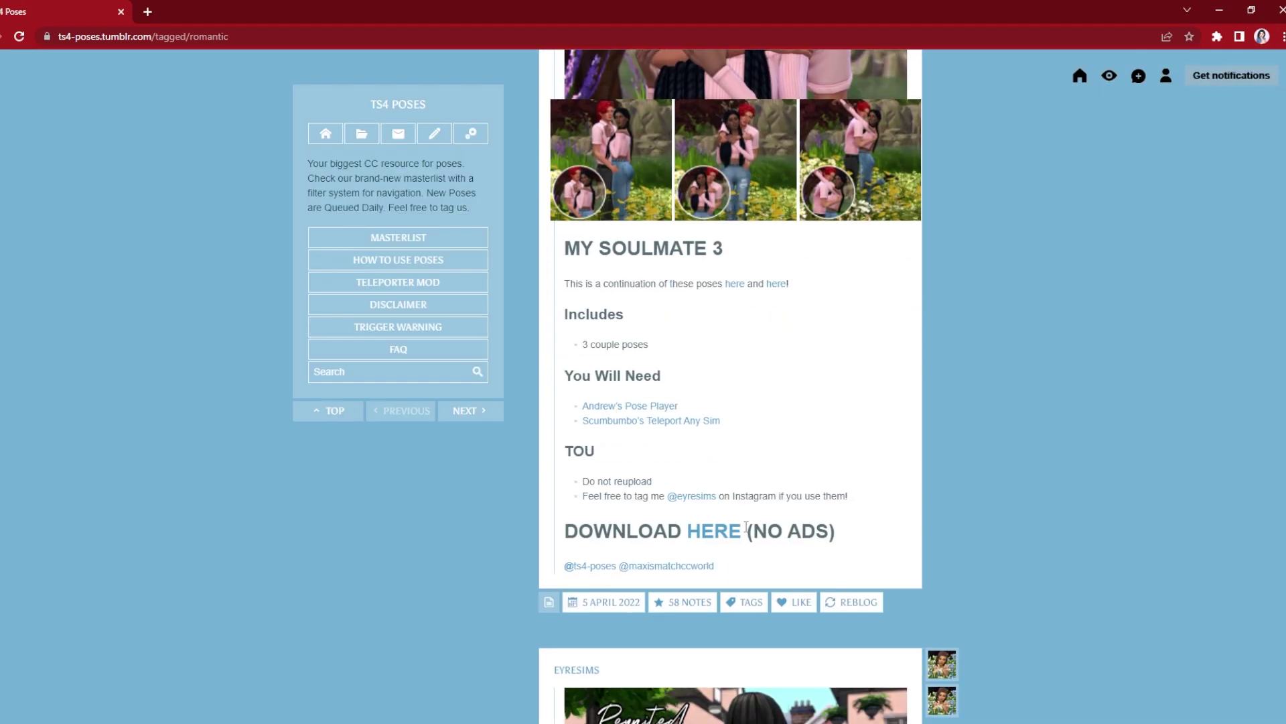
Open the My Soulmate 3 download page on Patreon and review its required mods and package file
left_click(737, 284)
scroll(616, 380, "down", 3)
scroll(616, 379, "up", 3)
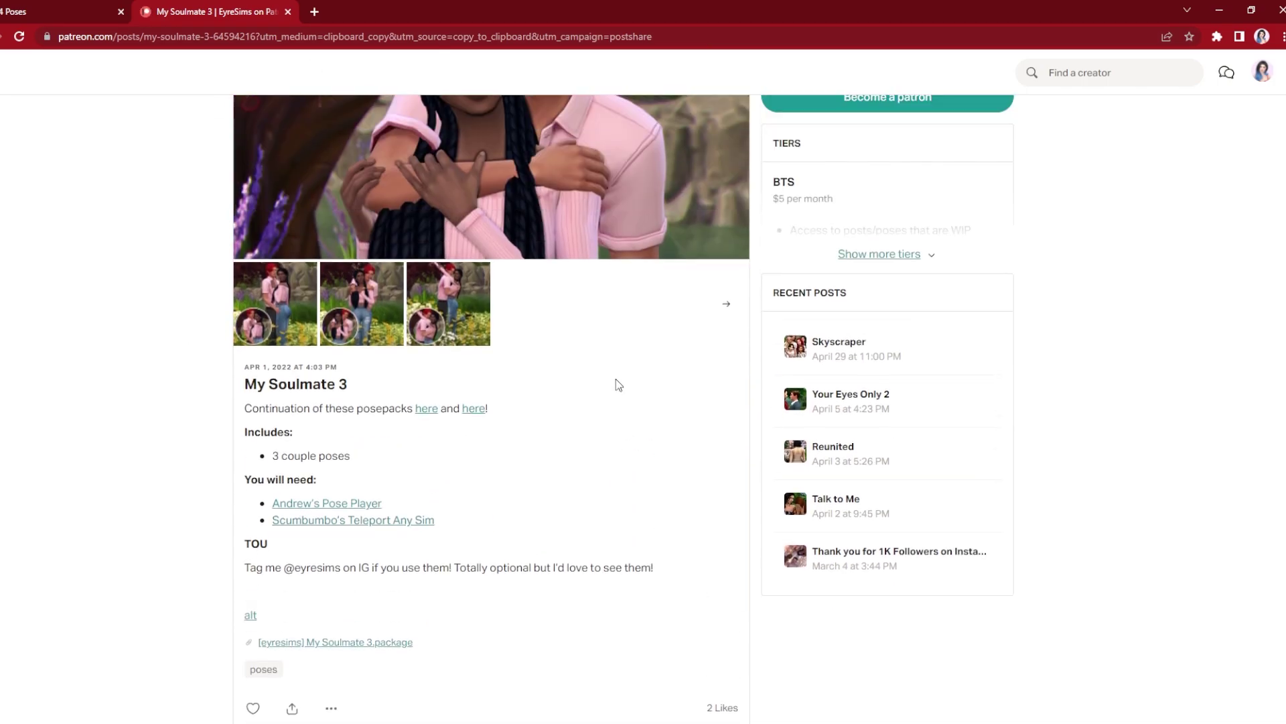
Examine the preview images and required mods on the My Soulmate 3 download page
scroll(617, 379, "up", 3)
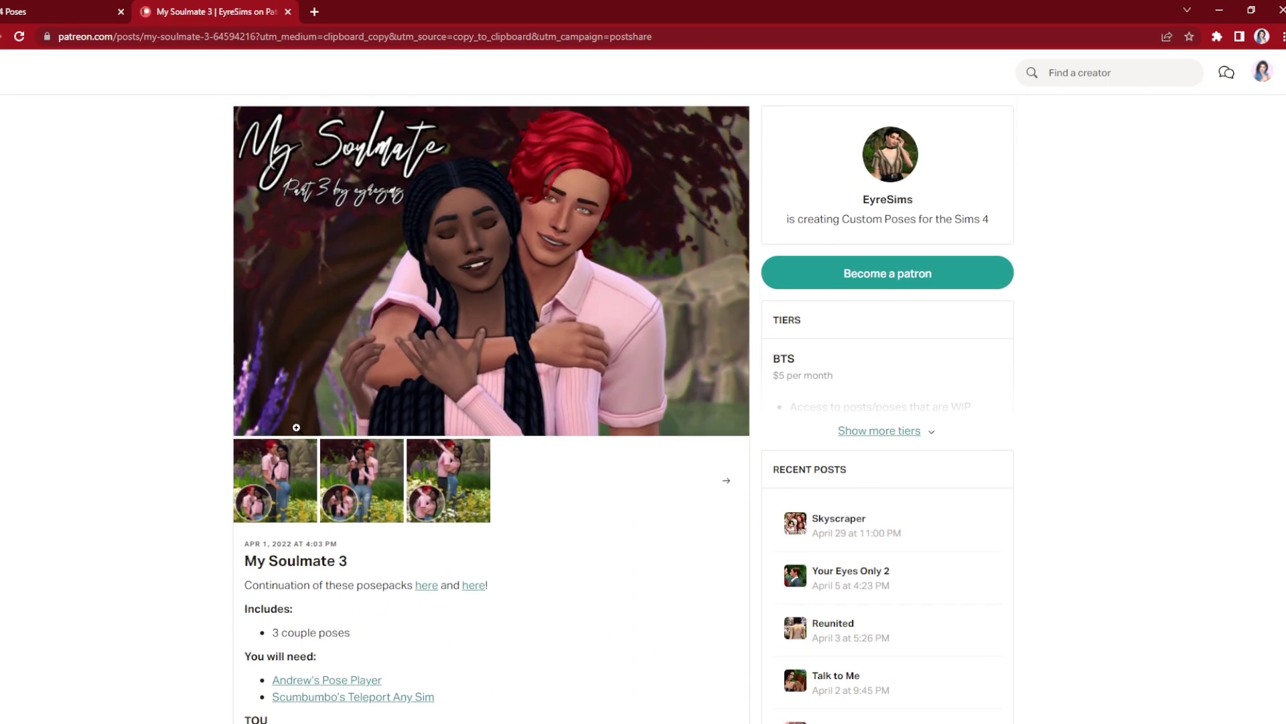
scroll(303, 429, "down", 5)
left_click(312, 471)
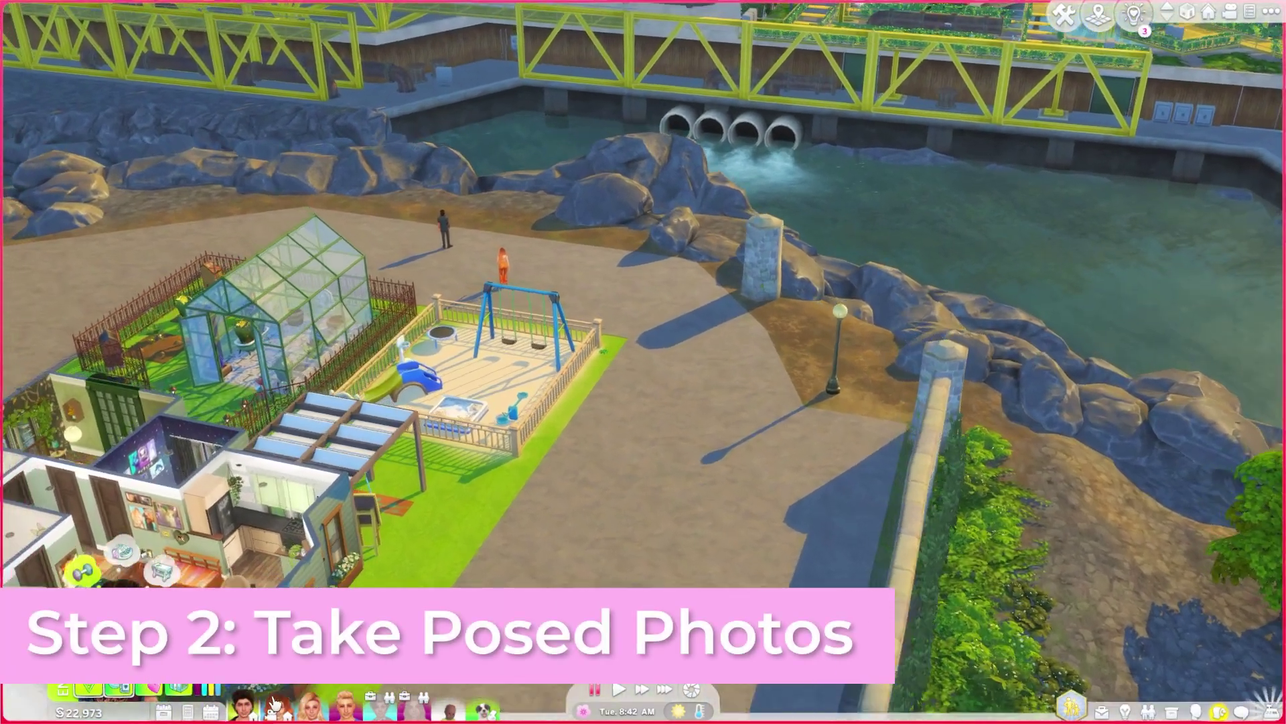
Switch to The Sims 4 and look over the paved waterfront area around the lamp post as a photo location
key("e")
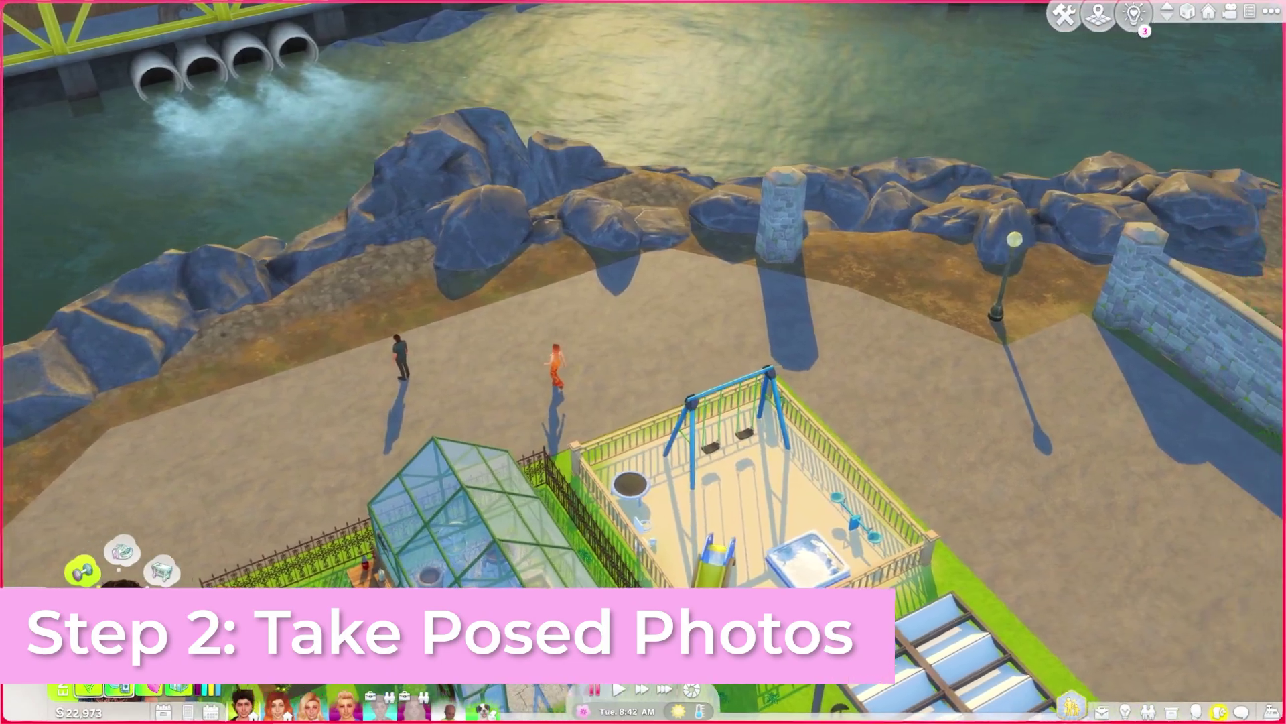
key("w")
key("p")
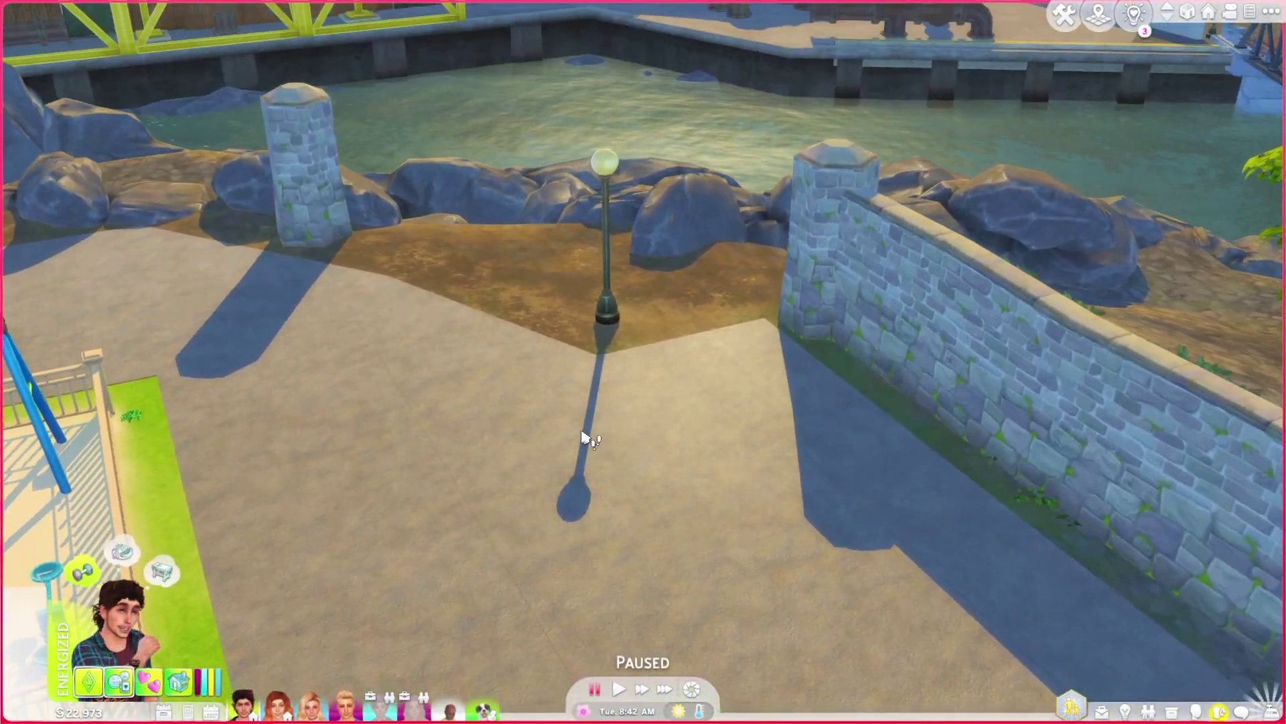
scroll(573, 473, "up", 2)
key("s")
scroll(362, 477, "up", 3)
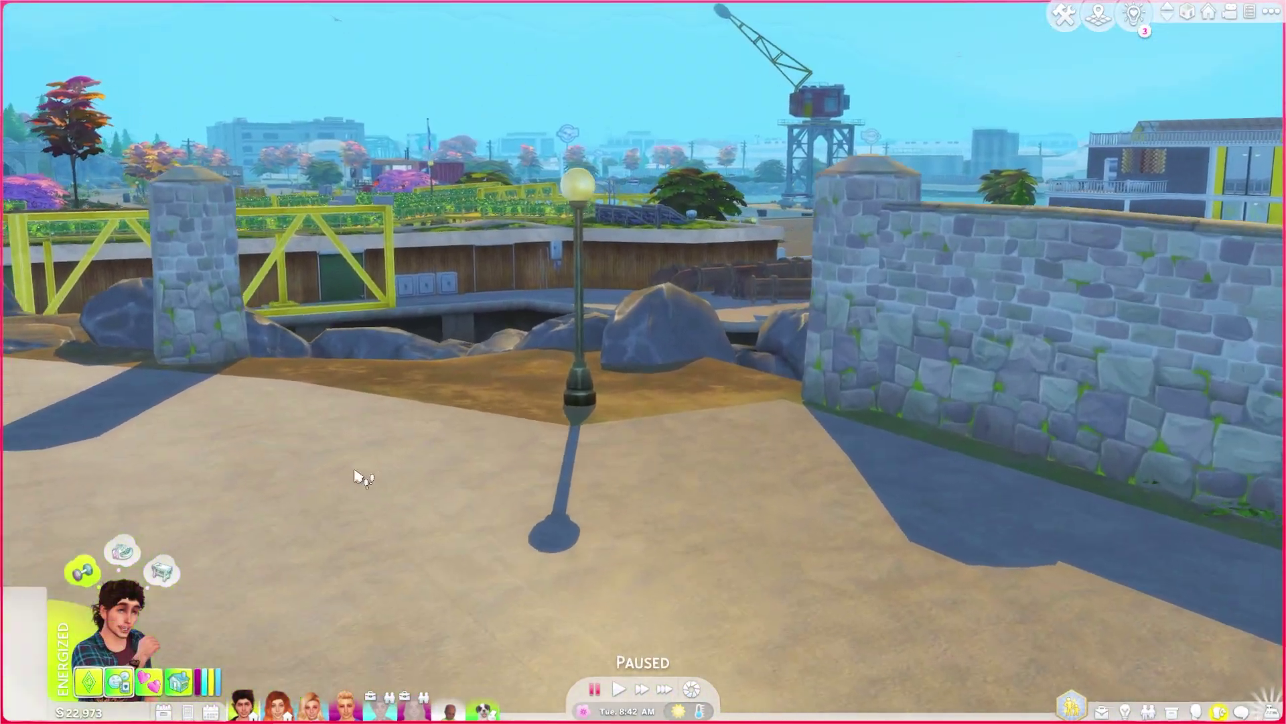
key("q")
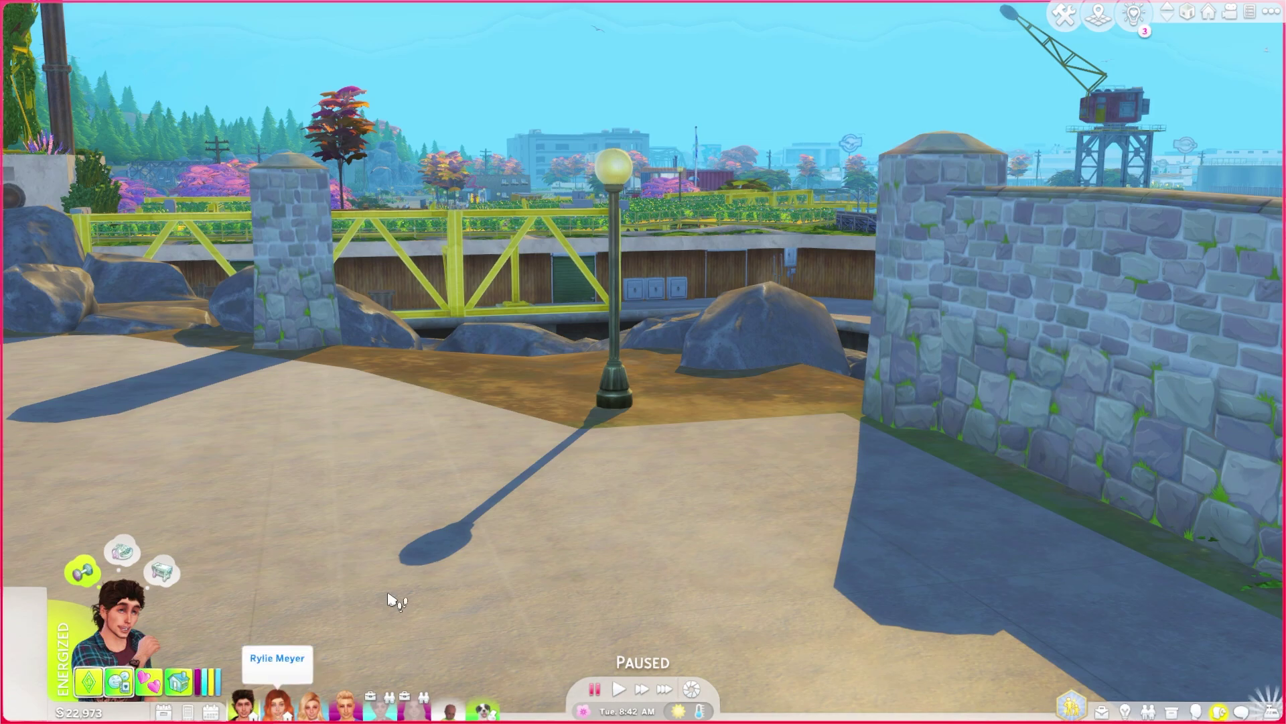
Take control of the red-haired Sim and teleport her onto the pavement in front of the lamp post
key("n")
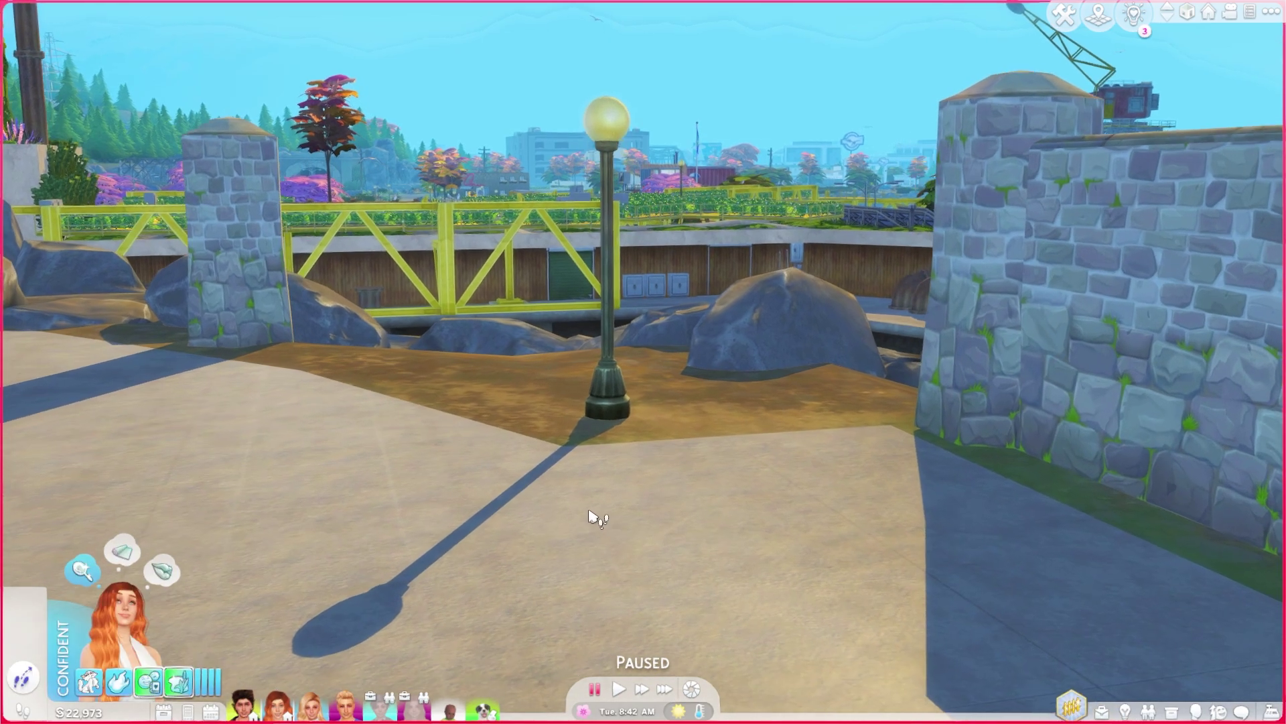
key("e")
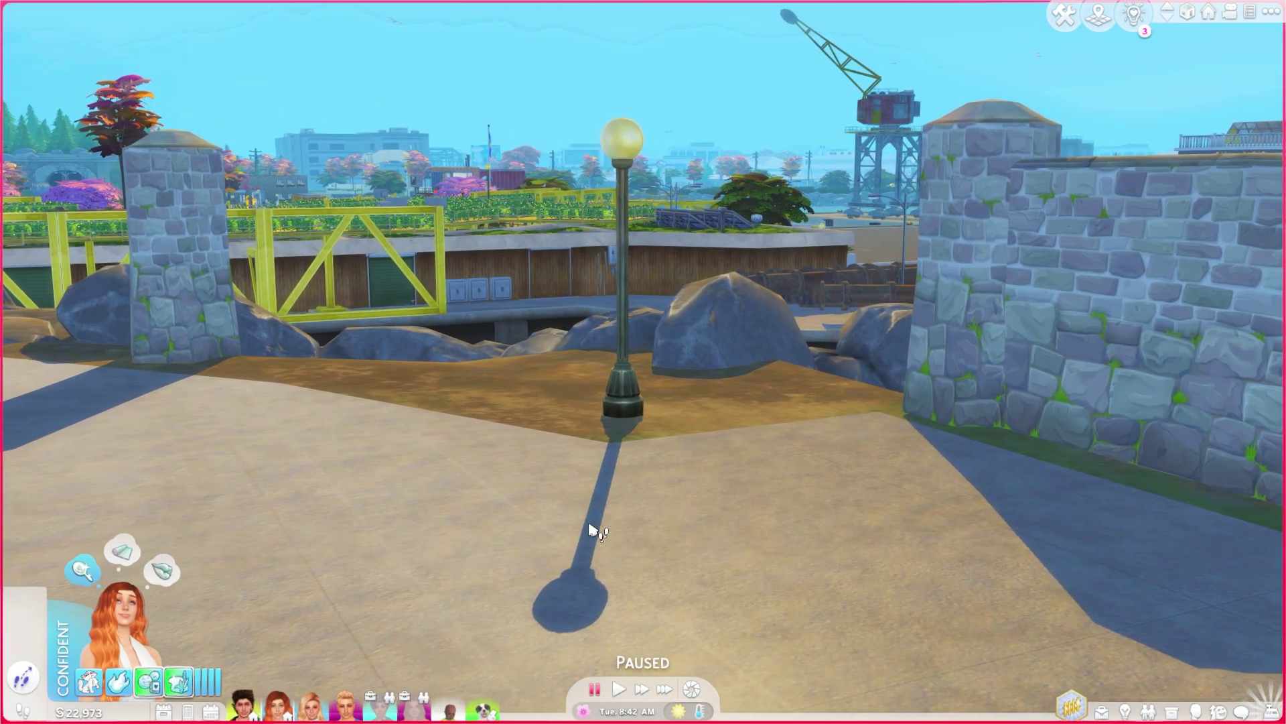
key("q")
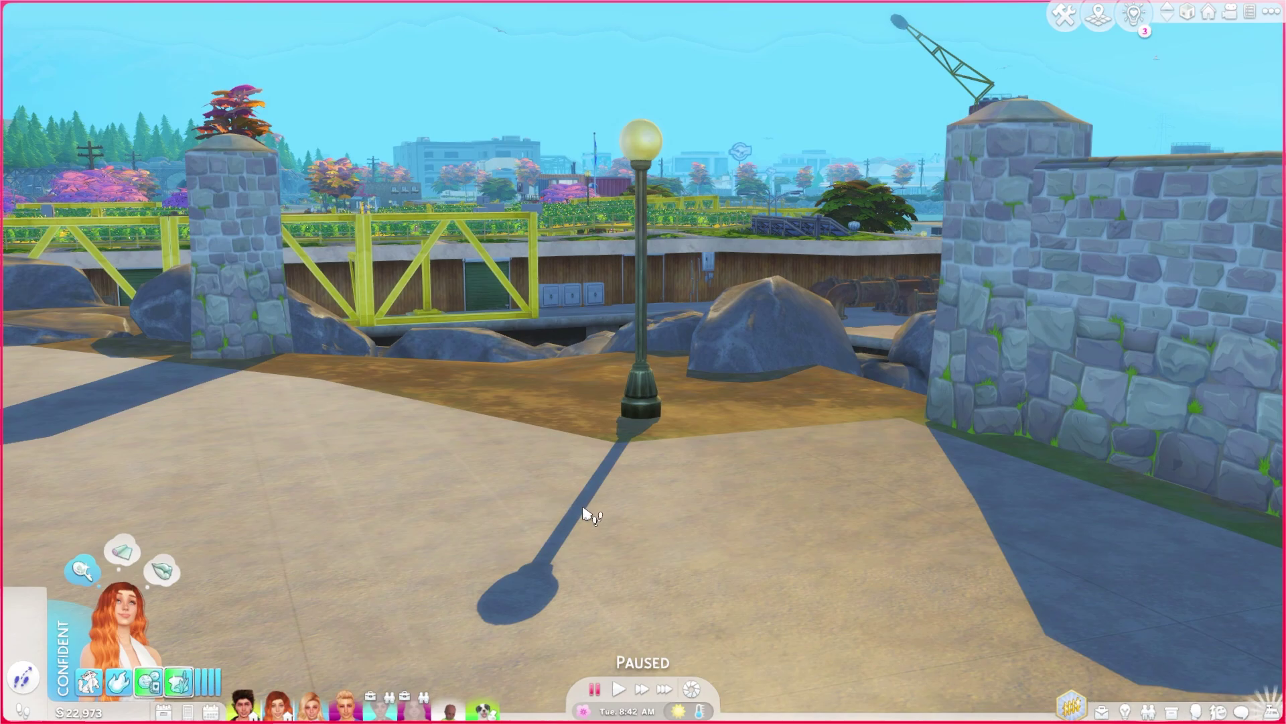
left_click(611, 534)
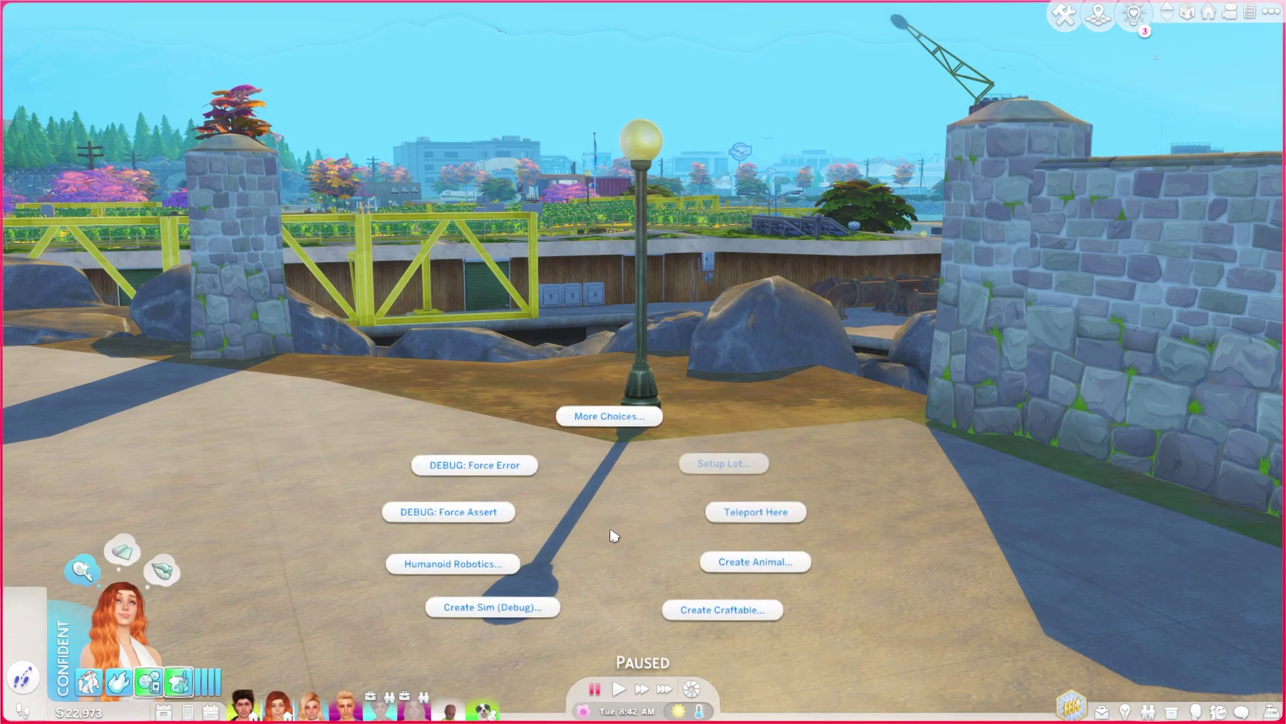
left_click(723, 518)
left_click(617, 688)
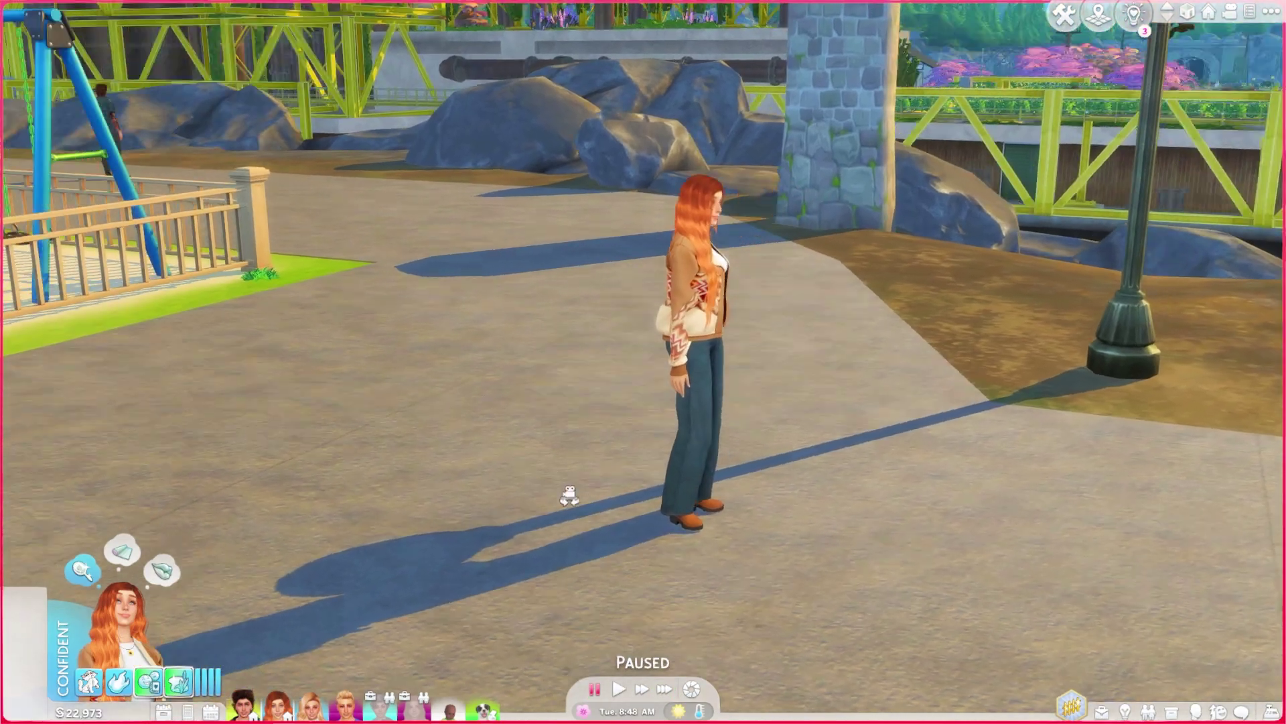
Have the red-haired Sim go to the pavement just in front of her so she faces away from the water, and pause
key("e")
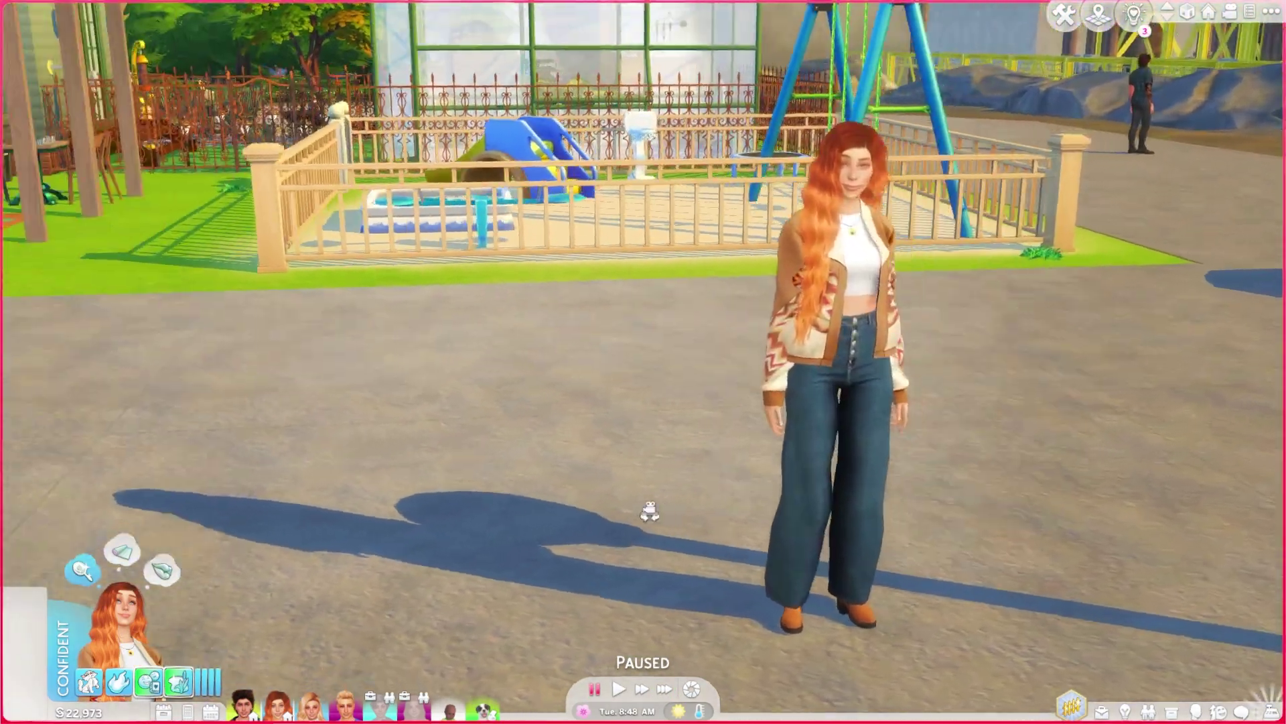
key("e")
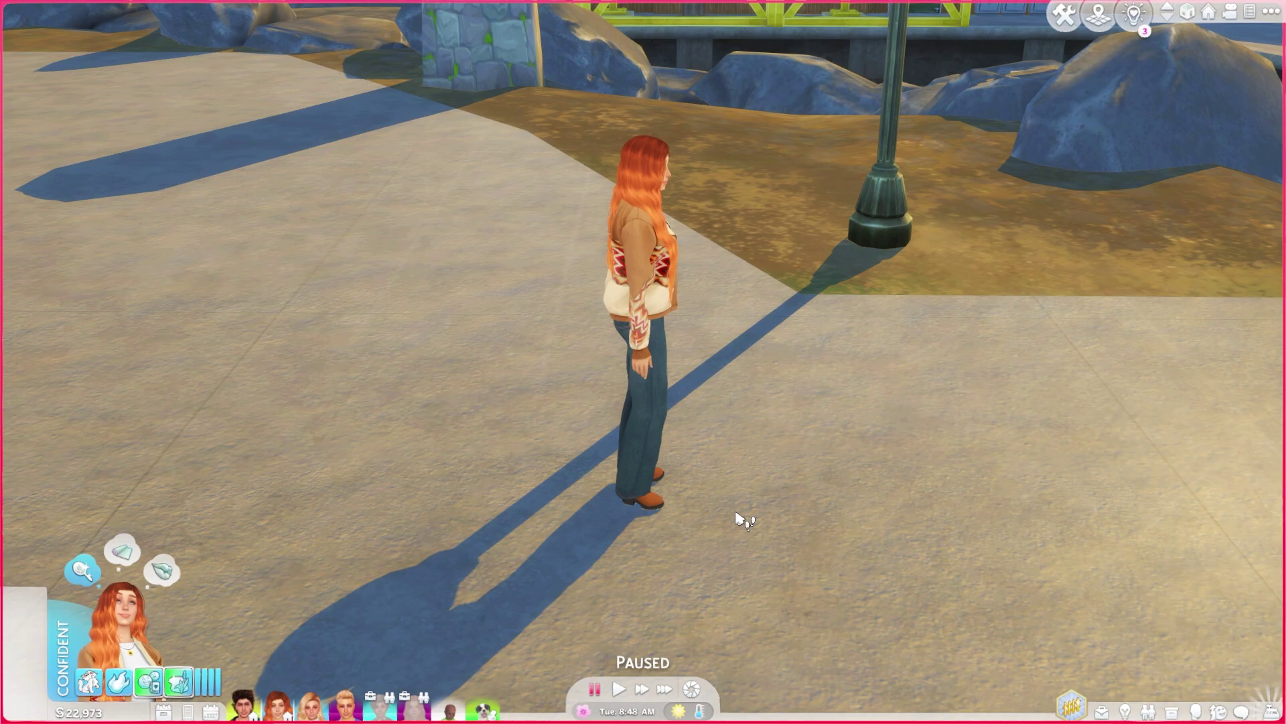
scroll(770, 520, "down", 3)
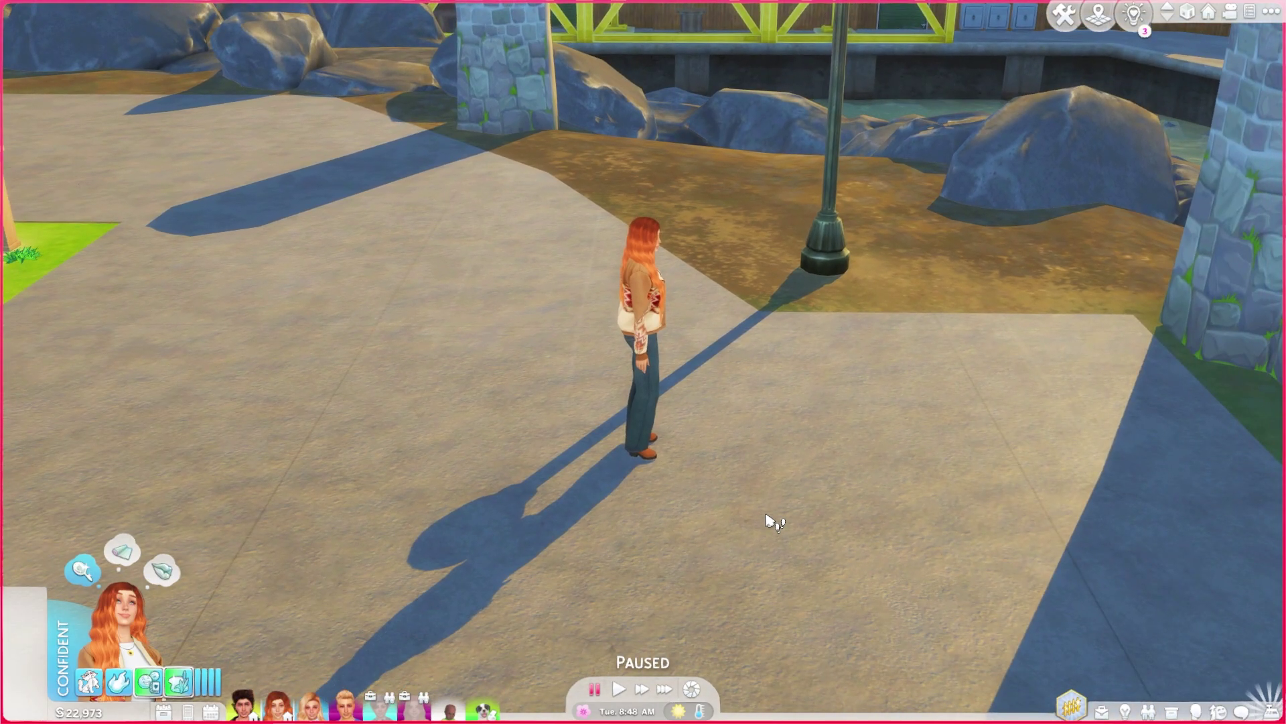
scroll(781, 462, "up", 3)
left_click(608, 580)
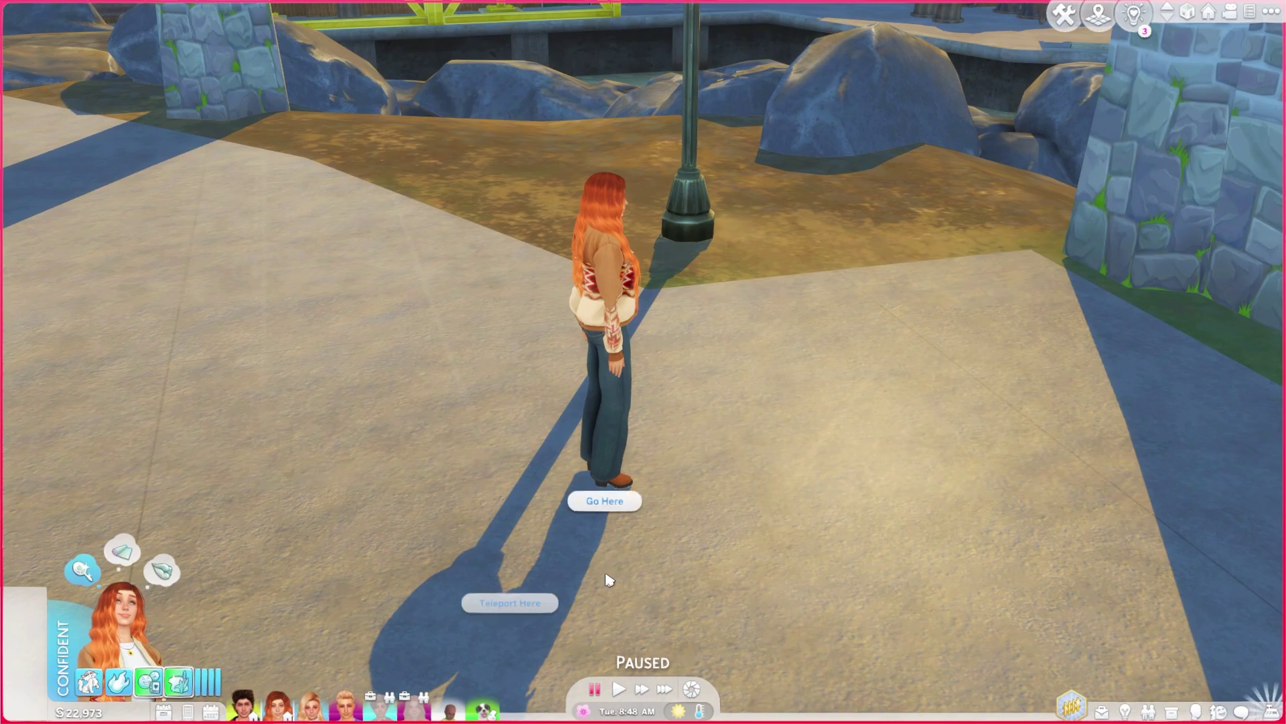
left_click(605, 500)
left_click(598, 693)
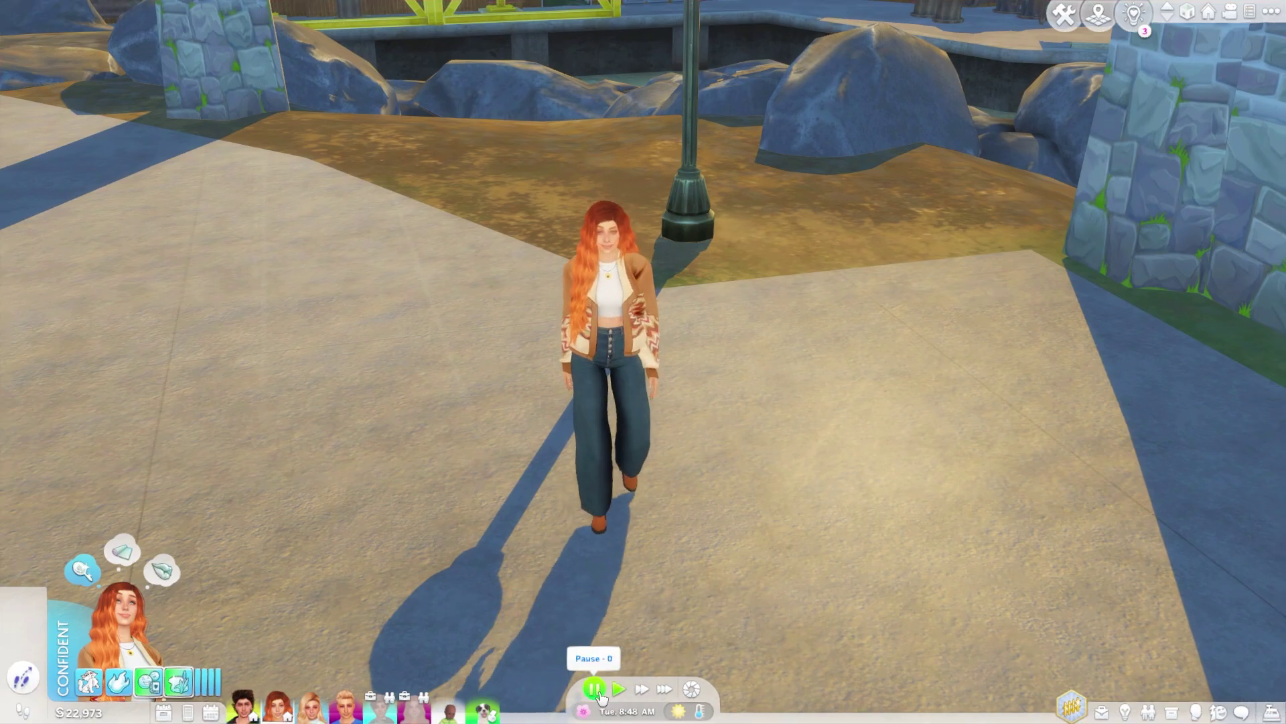
left_click(594, 689)
Check the waterfront backdrop behind the red-haired Sim and run the game briefly before pausing it again
scroll(813, 416, "up", 5)
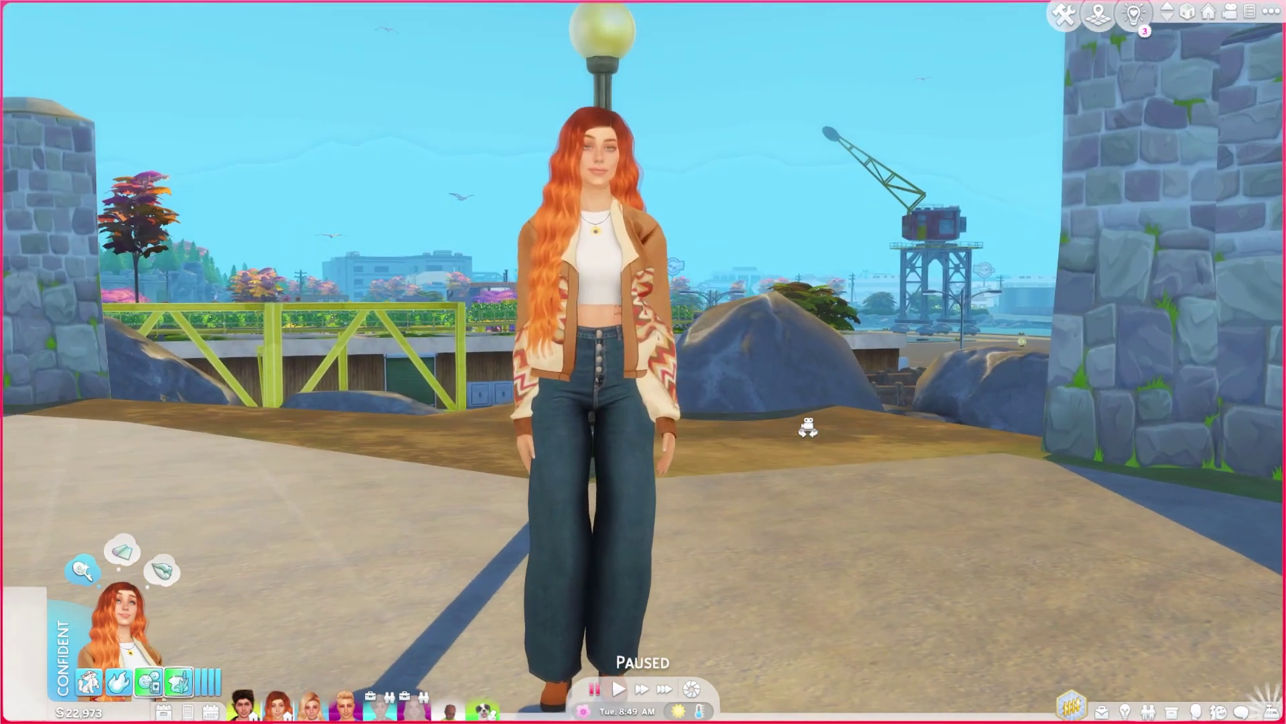
key("e")
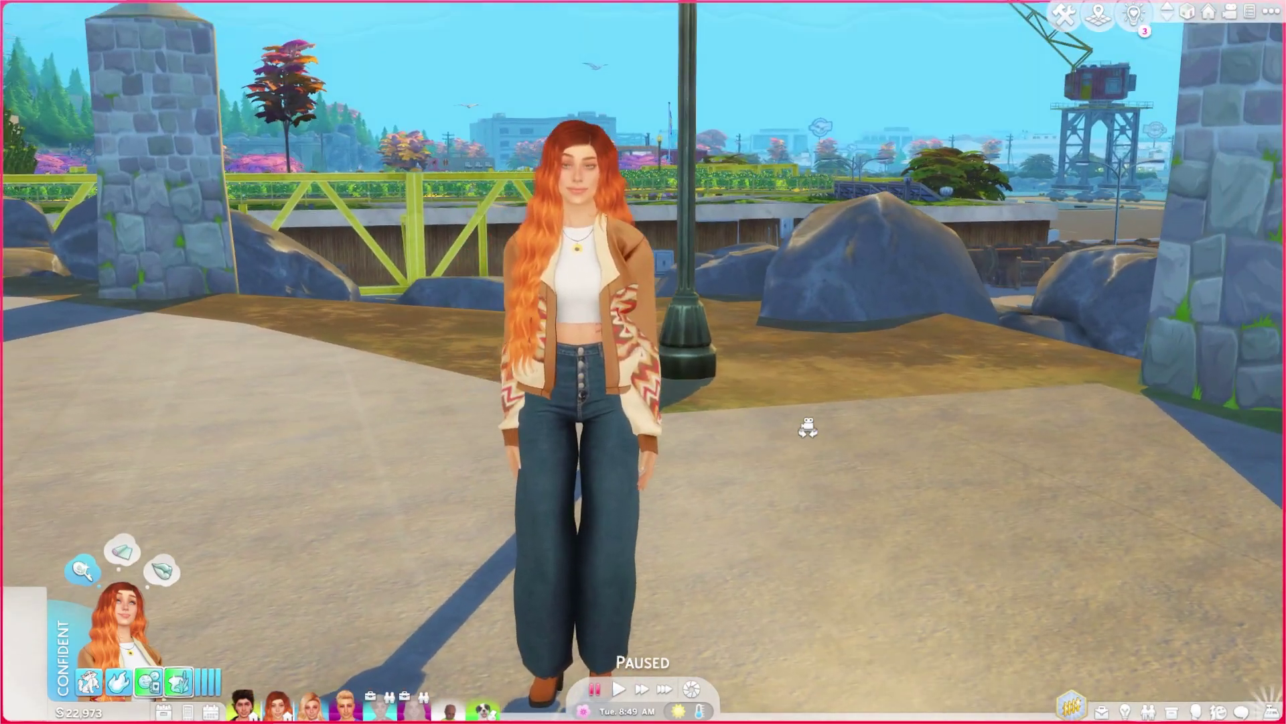
key("e")
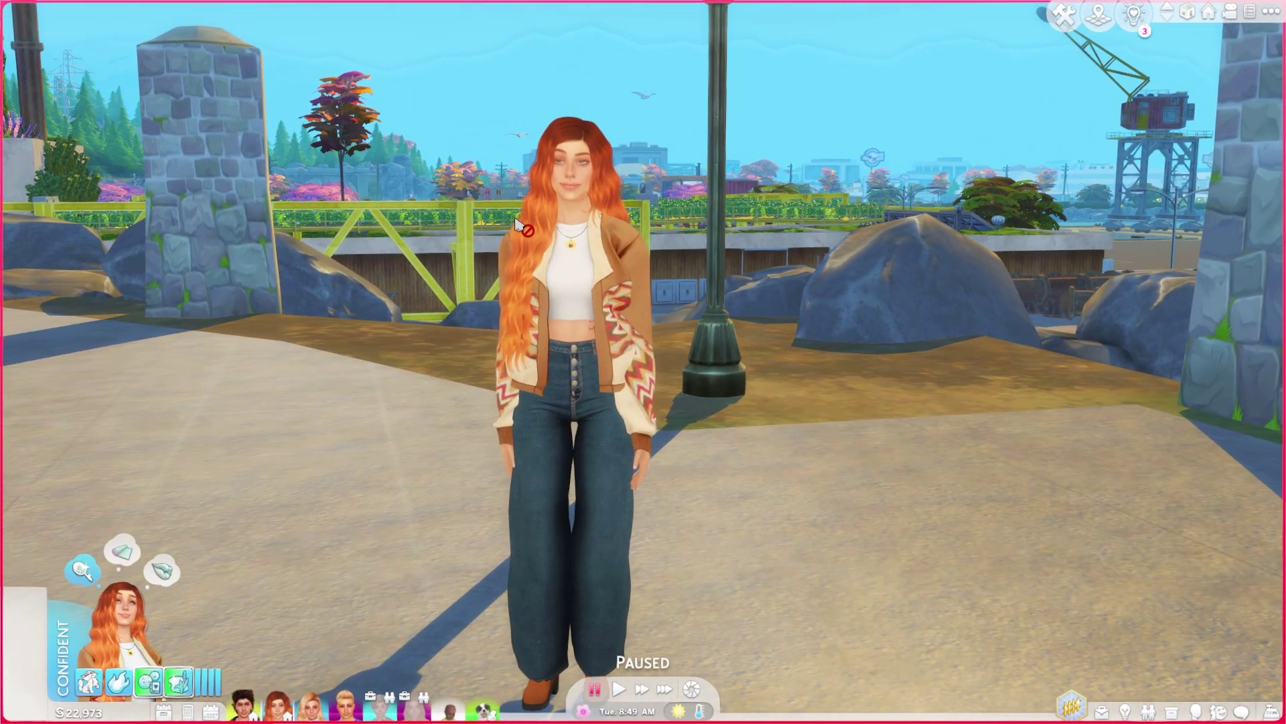
scroll(619, 197, "down", 3)
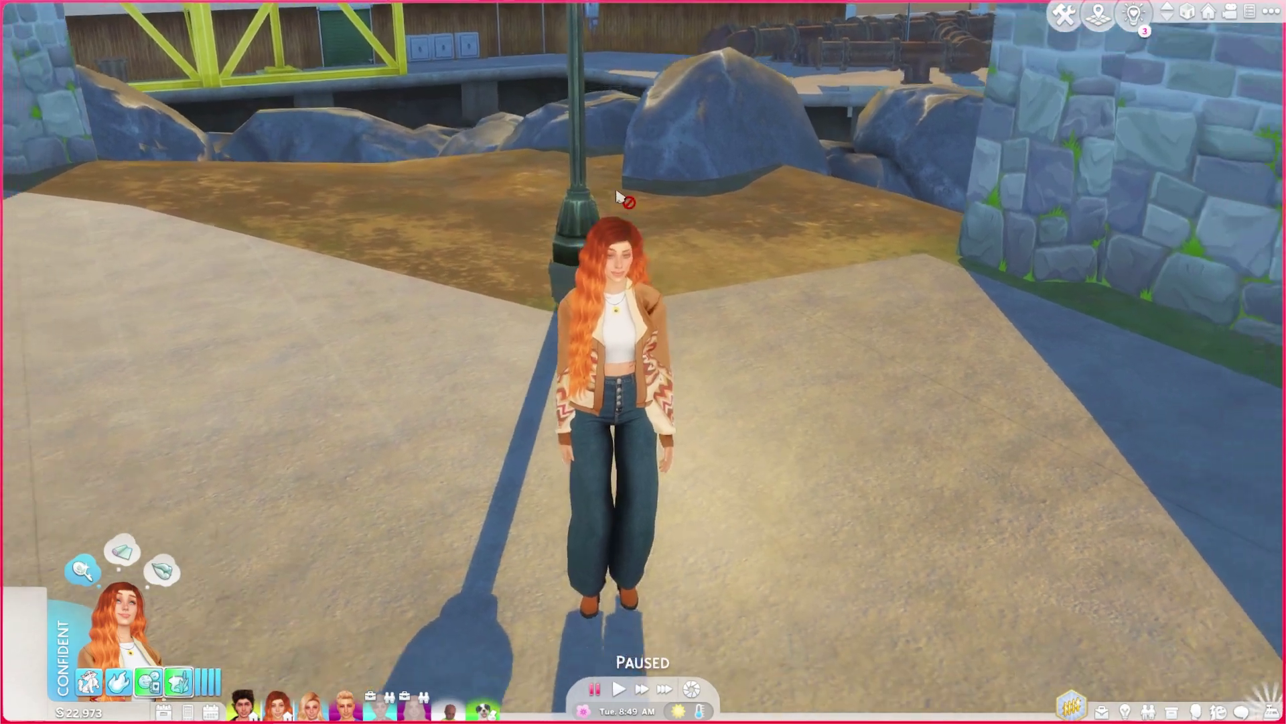
scroll(351, 190, "up", 4)
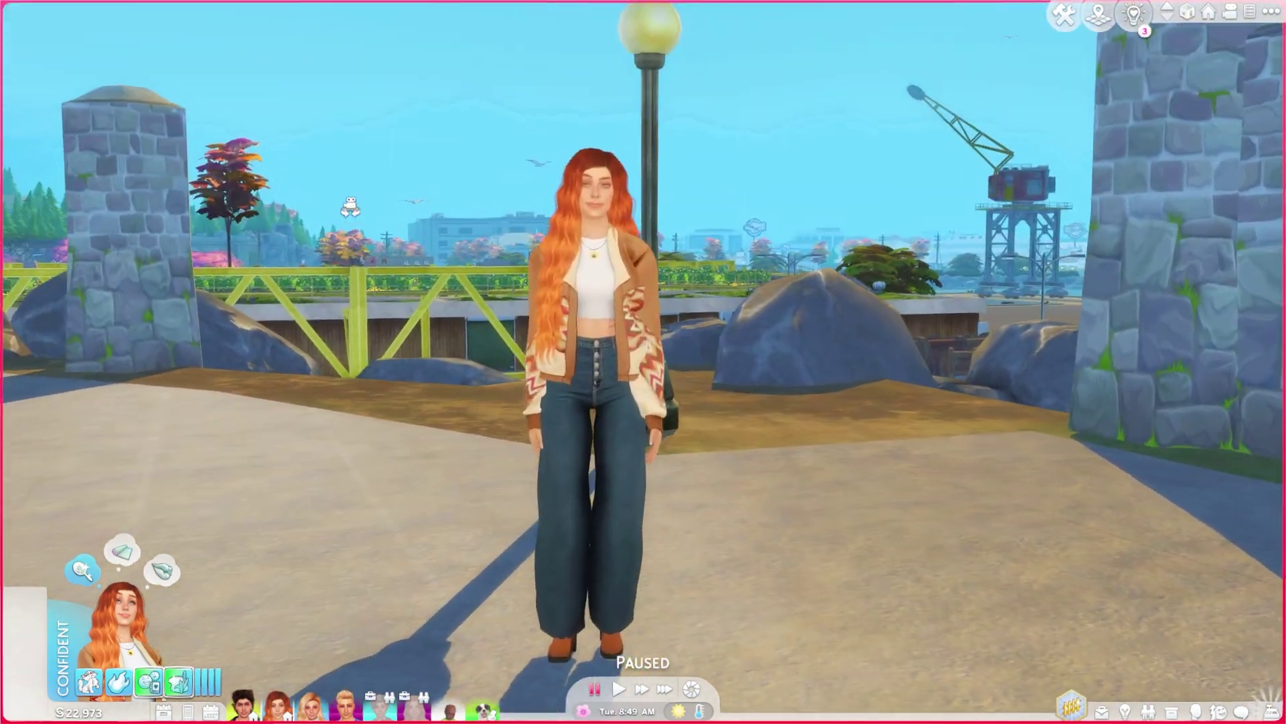
key("e")
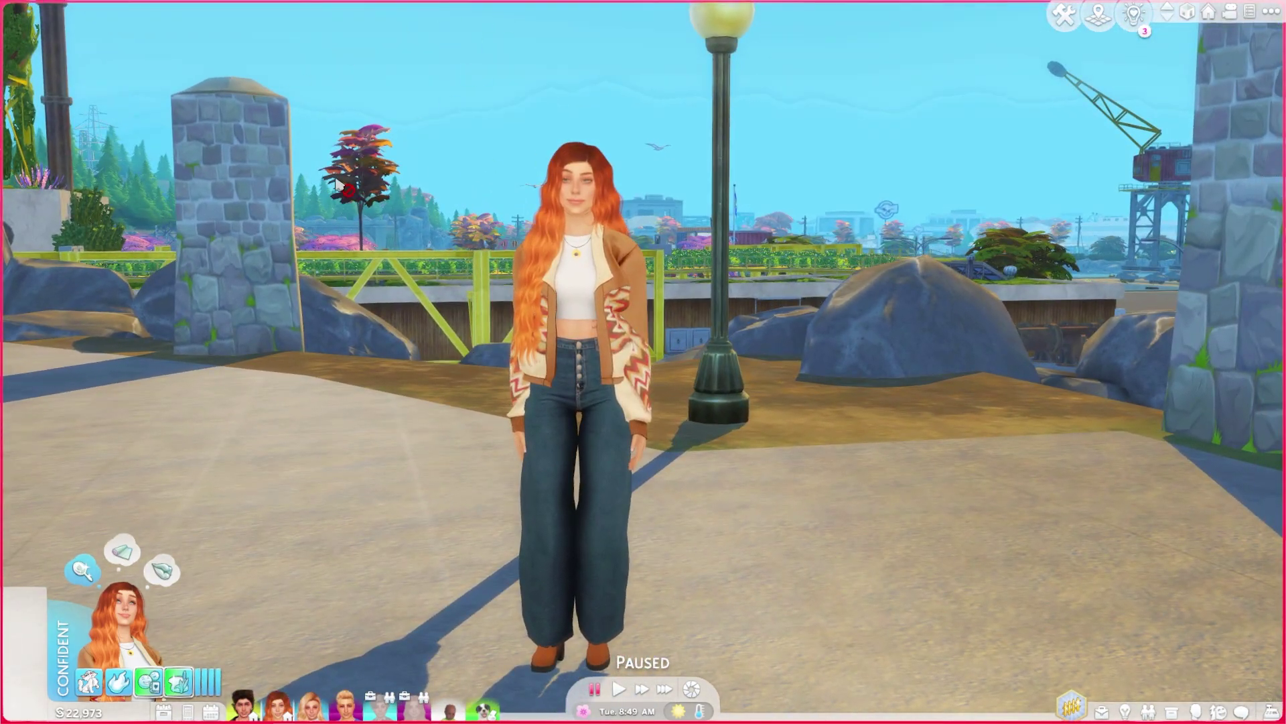
scroll(335, 295, "down", 3)
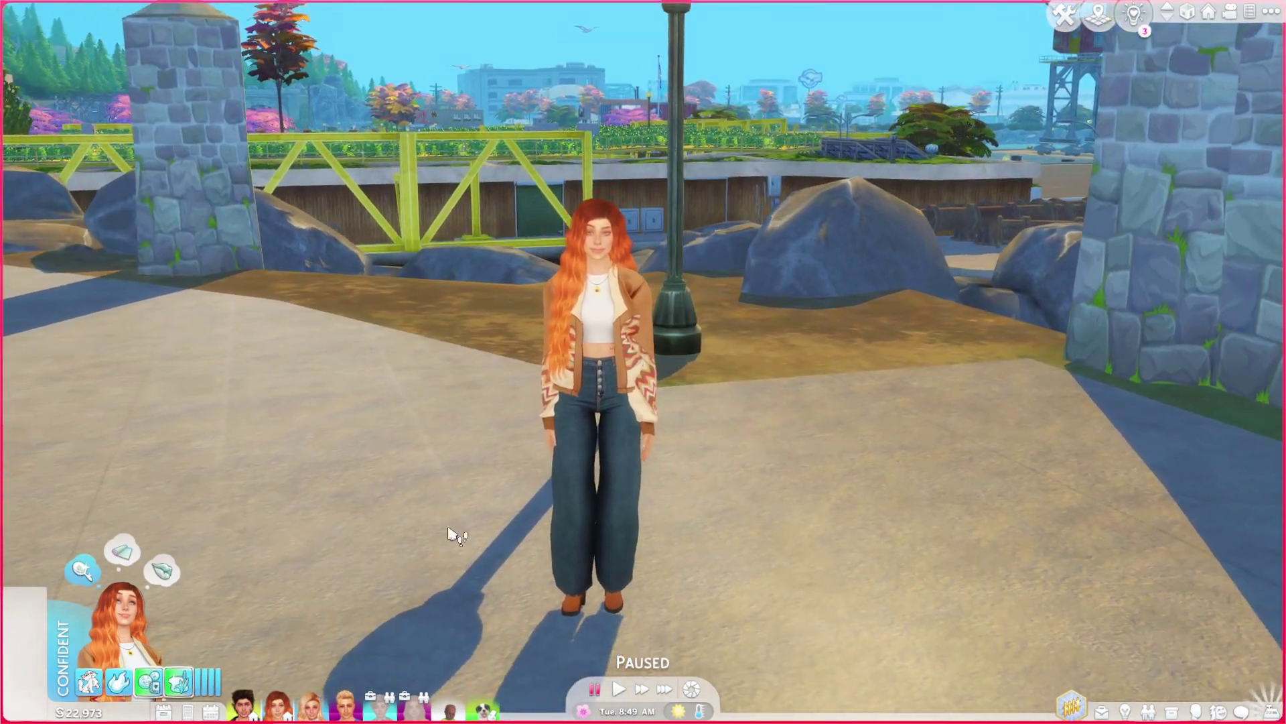
left_click(618, 688)
left_click(594, 689)
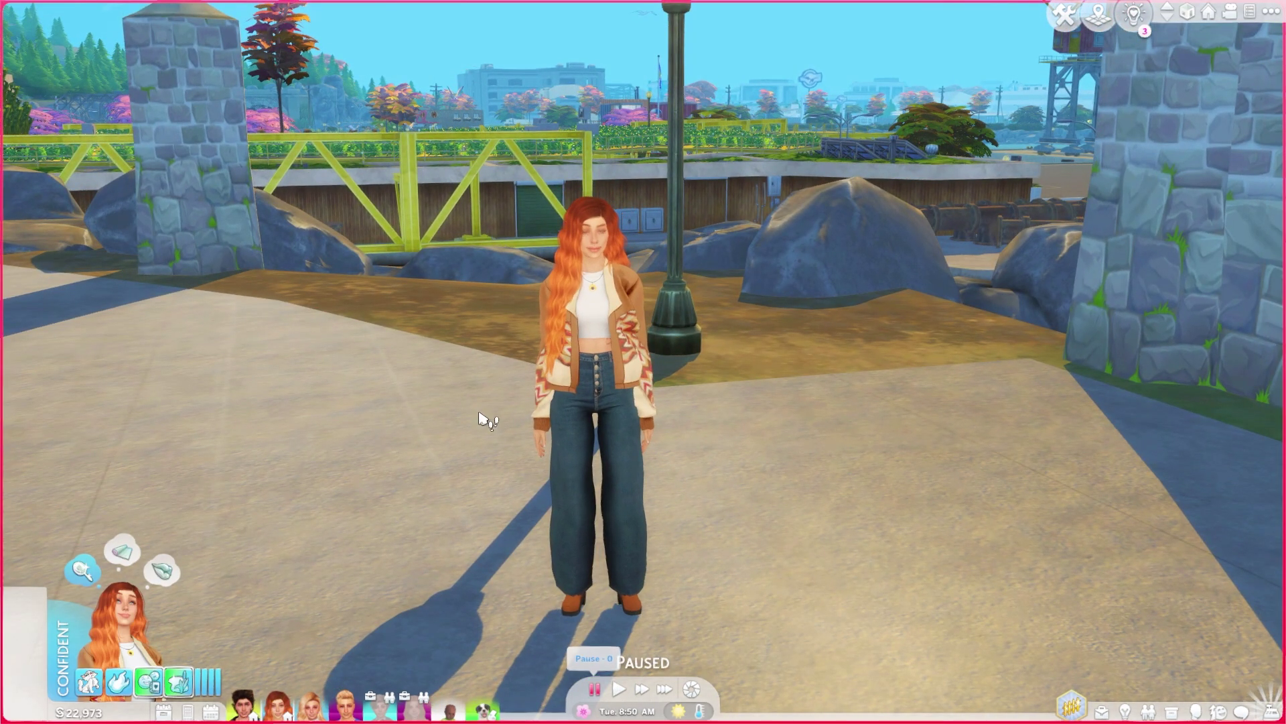
scroll(596, 360, "up", 1)
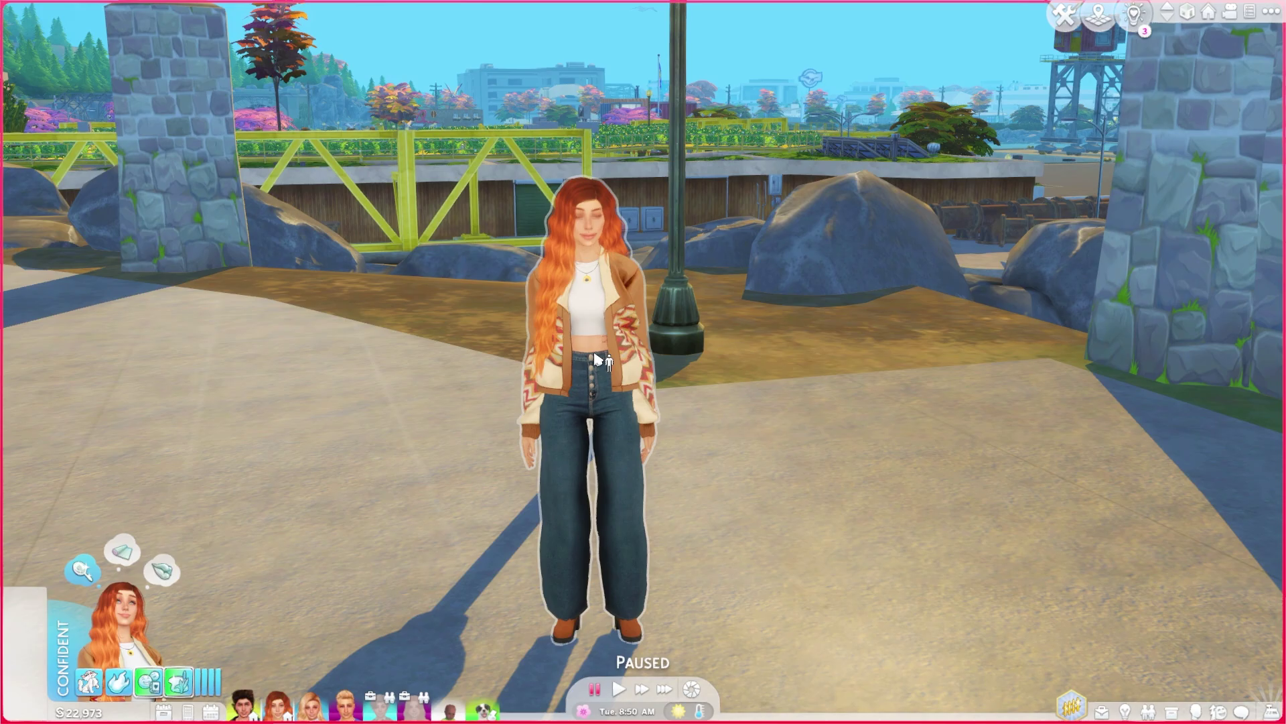
Teleport the dark-haired Sim in the plaid shirt to the red-haired Sim with MC Command Center's Teleport Lot Sim To This Sim
left_click(596, 360)
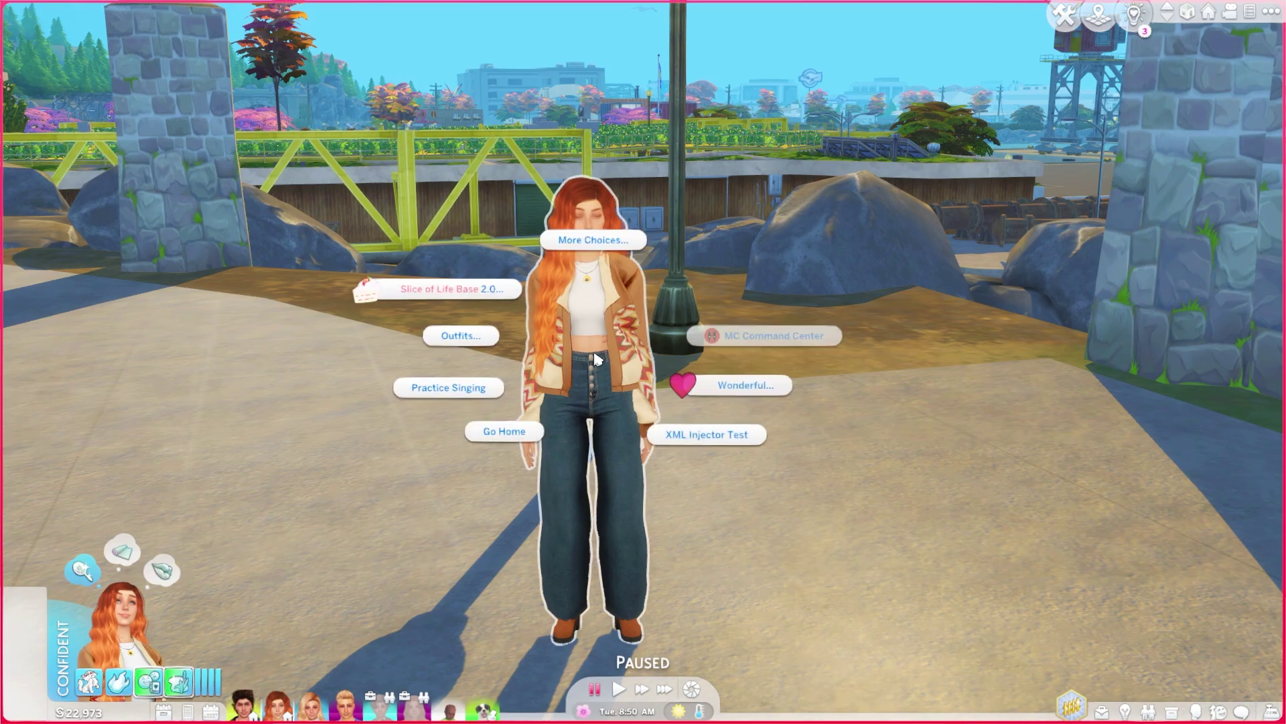
left_click(746, 347)
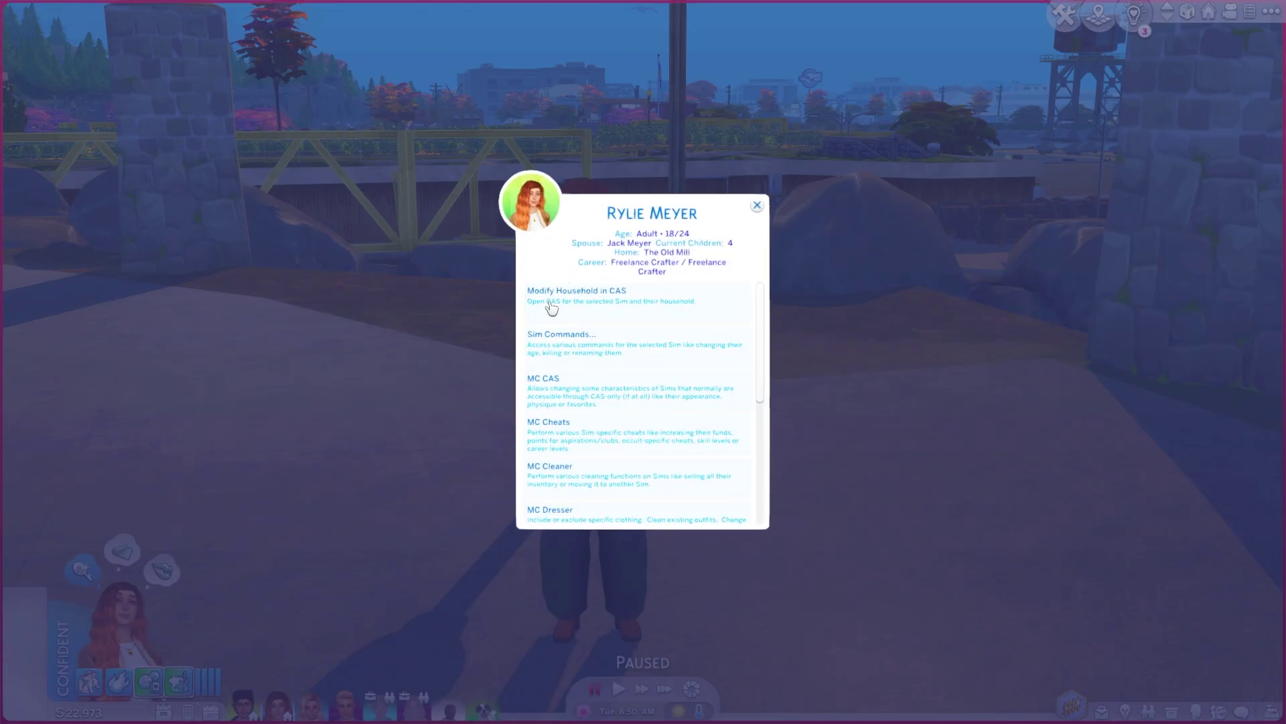
left_click(607, 349)
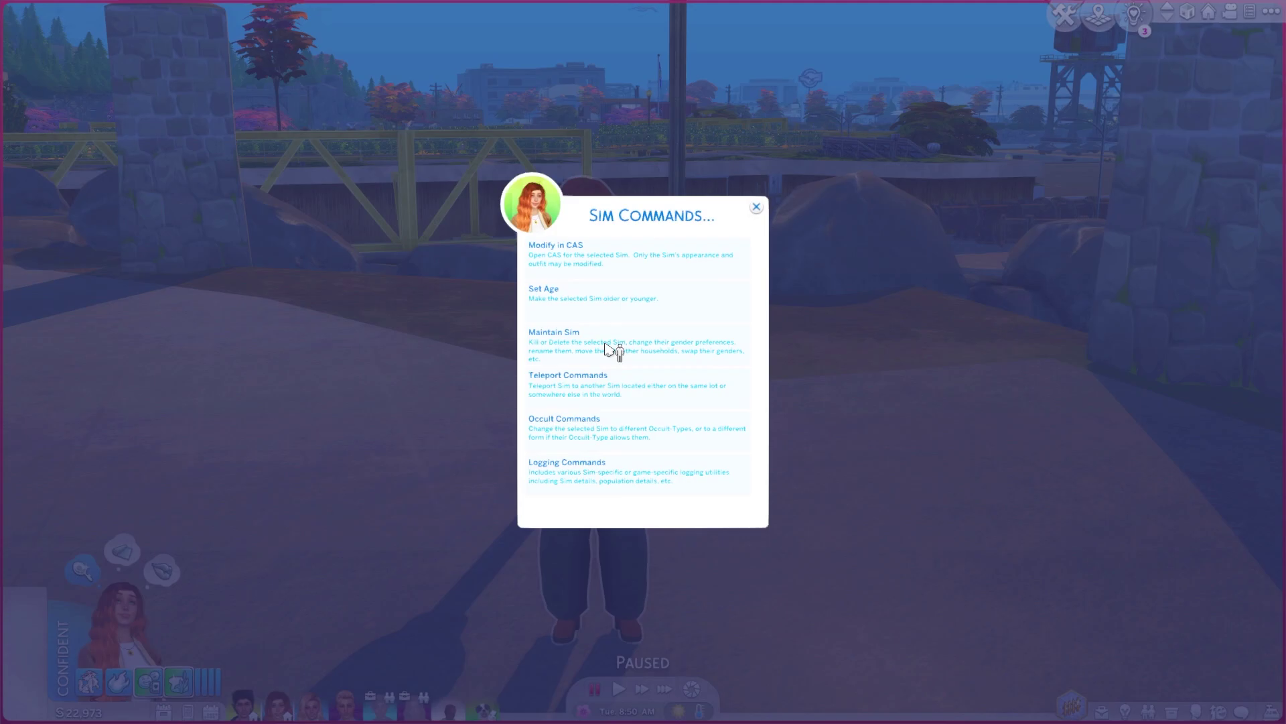
left_click(623, 390)
left_click(617, 271)
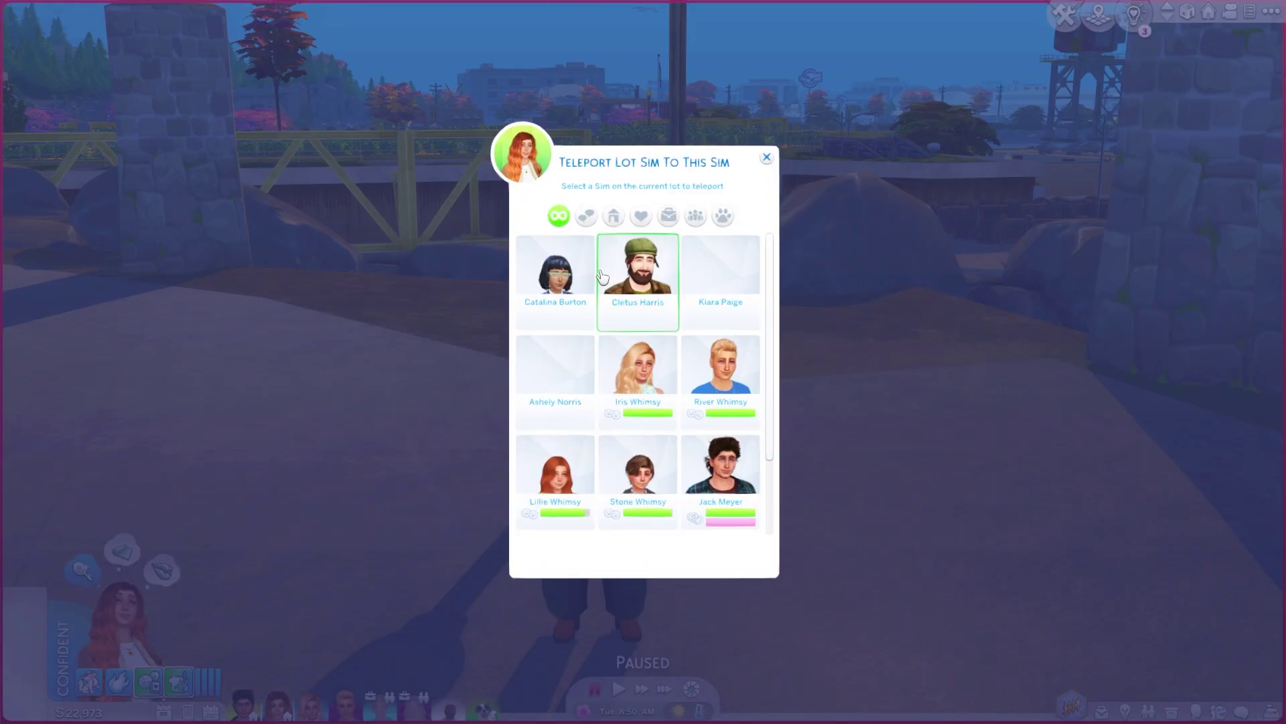
left_click(757, 490)
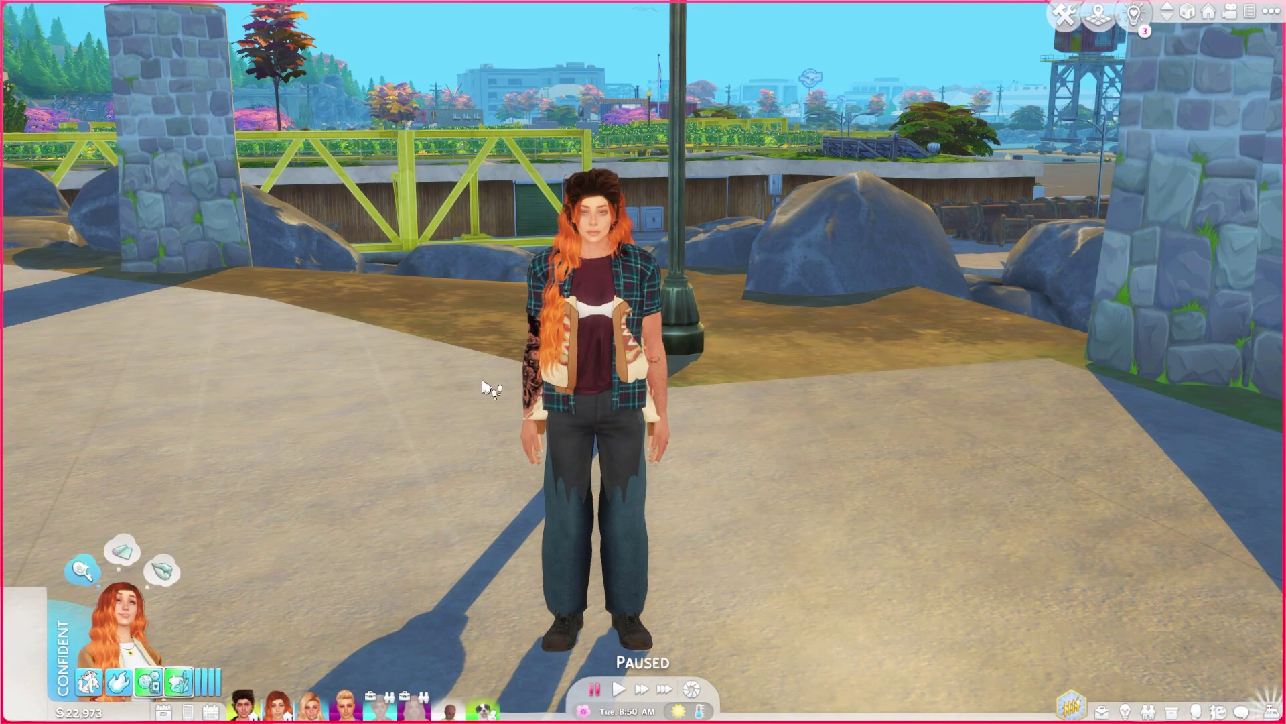
Open the Pose By Pack list for the red-haired Sim standing merged with the dark-haired Sim on the pavement
scroll(483, 388, "up", 2)
scroll(812, 484, "up", 2)
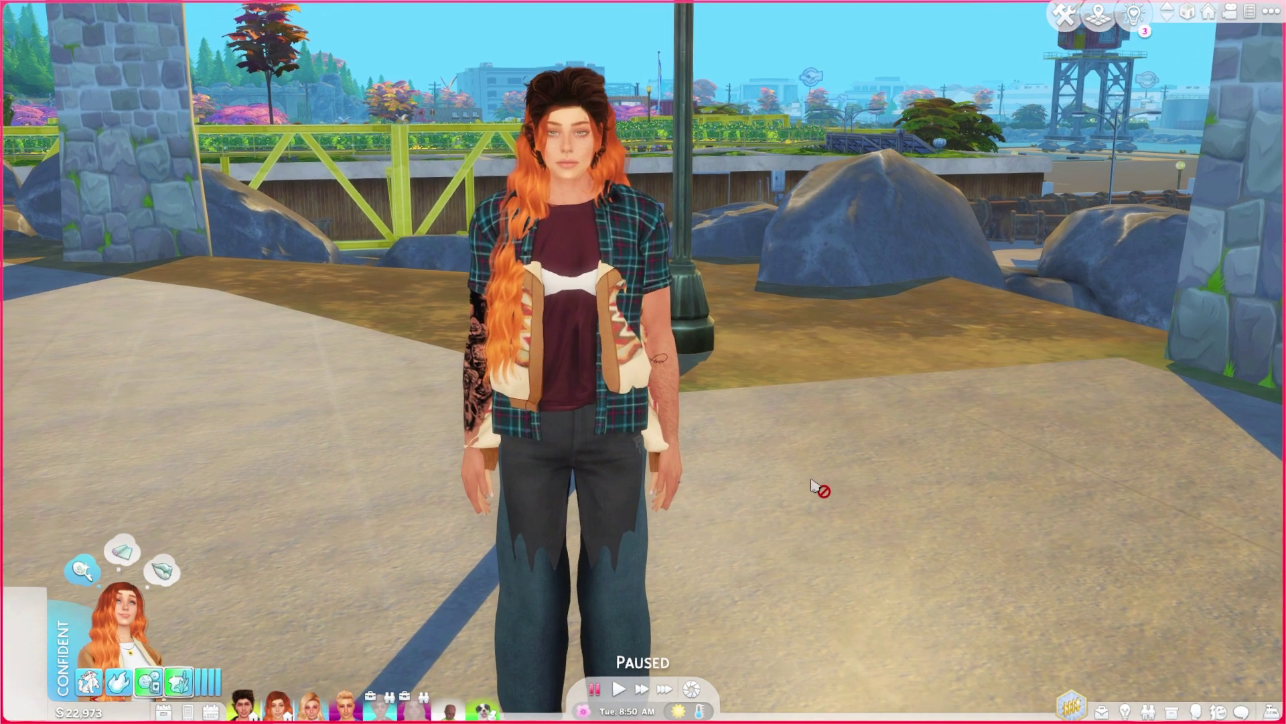
left_click_drag(812, 484, 757, 491)
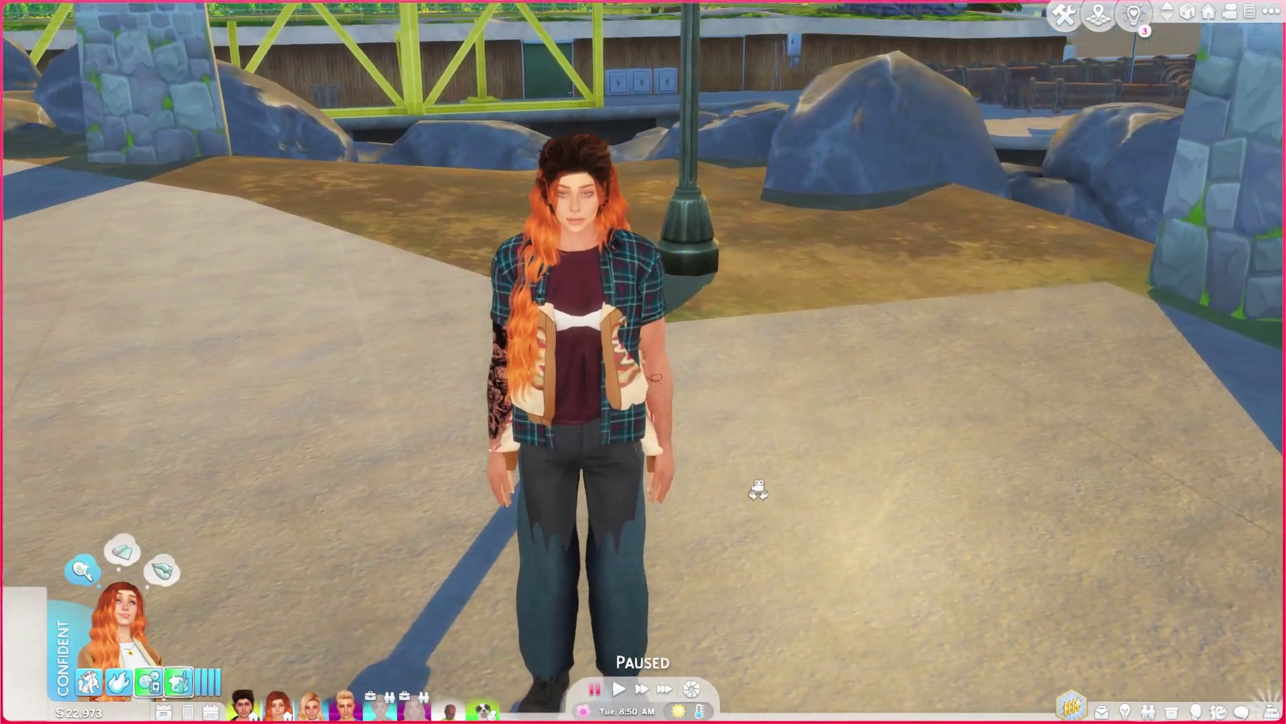
scroll(758, 489, "up", 2)
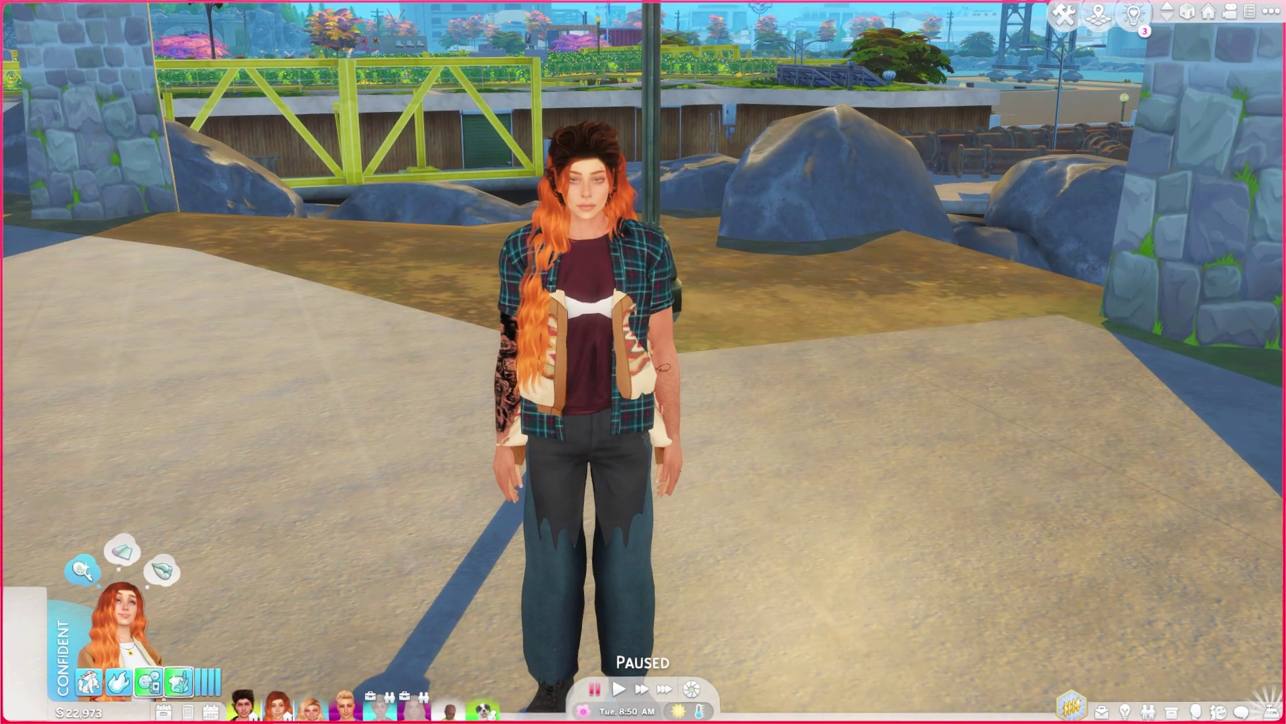
left_click(278, 705)
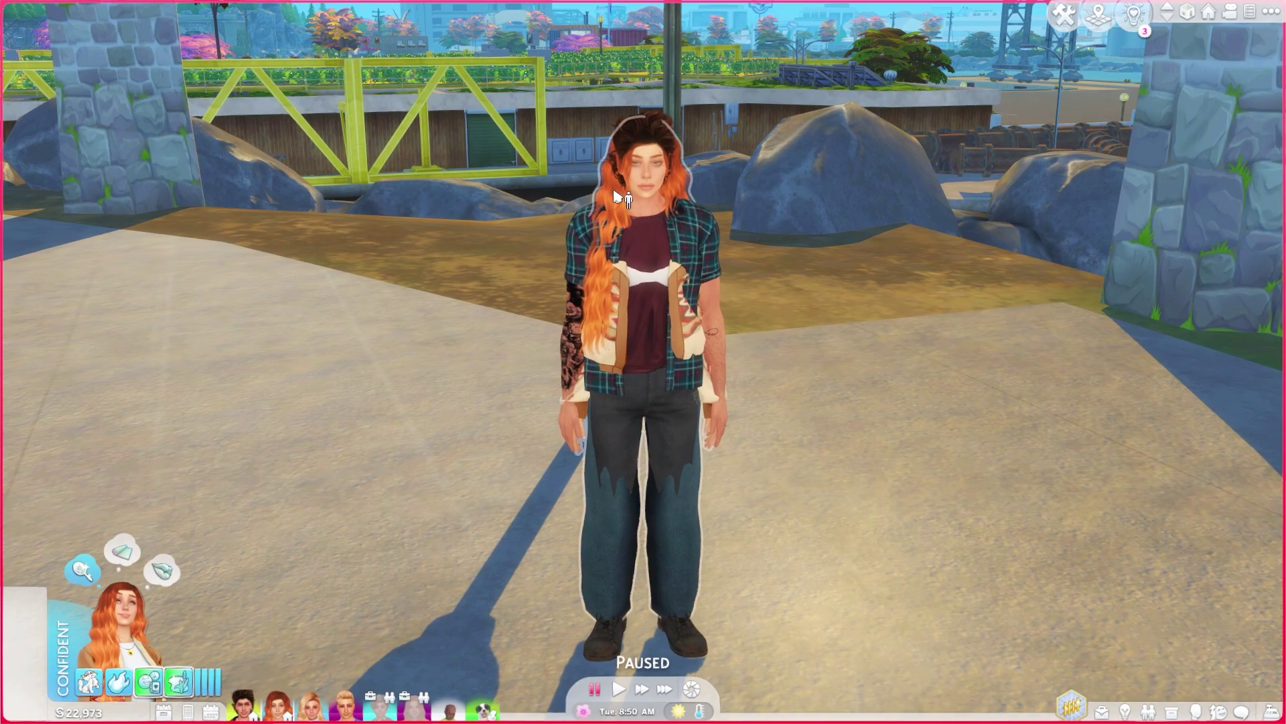
left_click(615, 203)
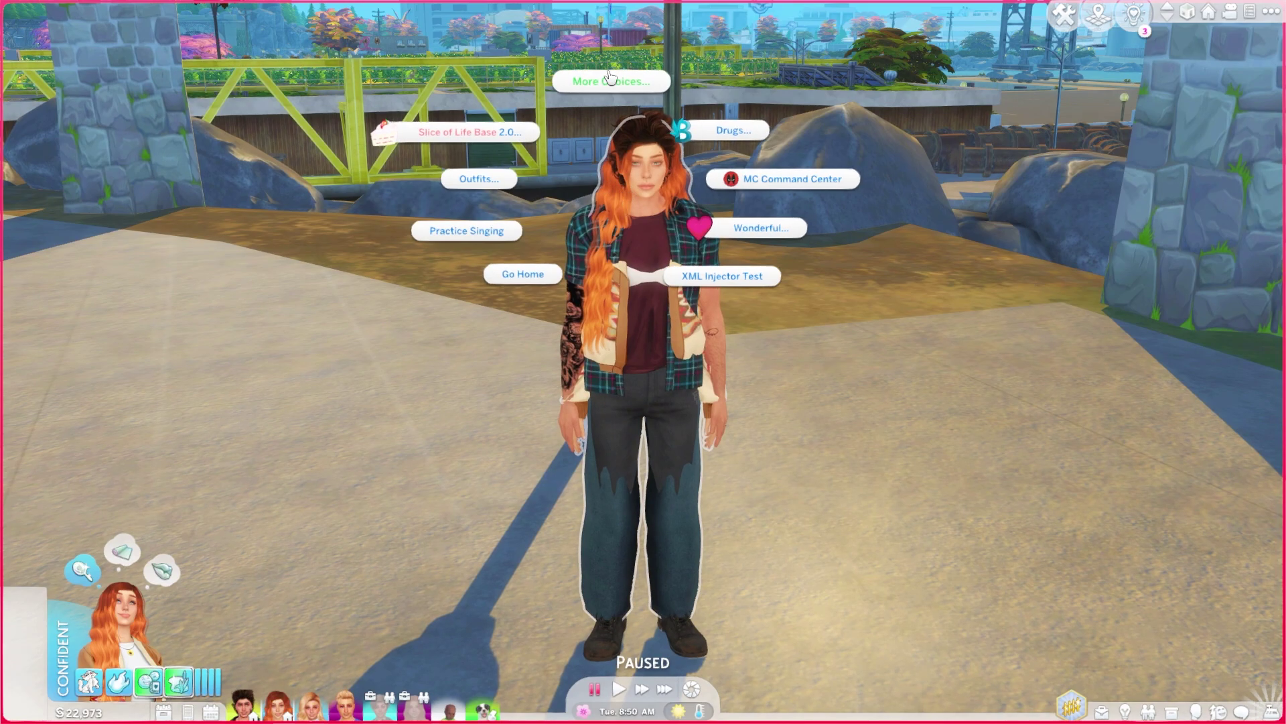
left_click(492, 236)
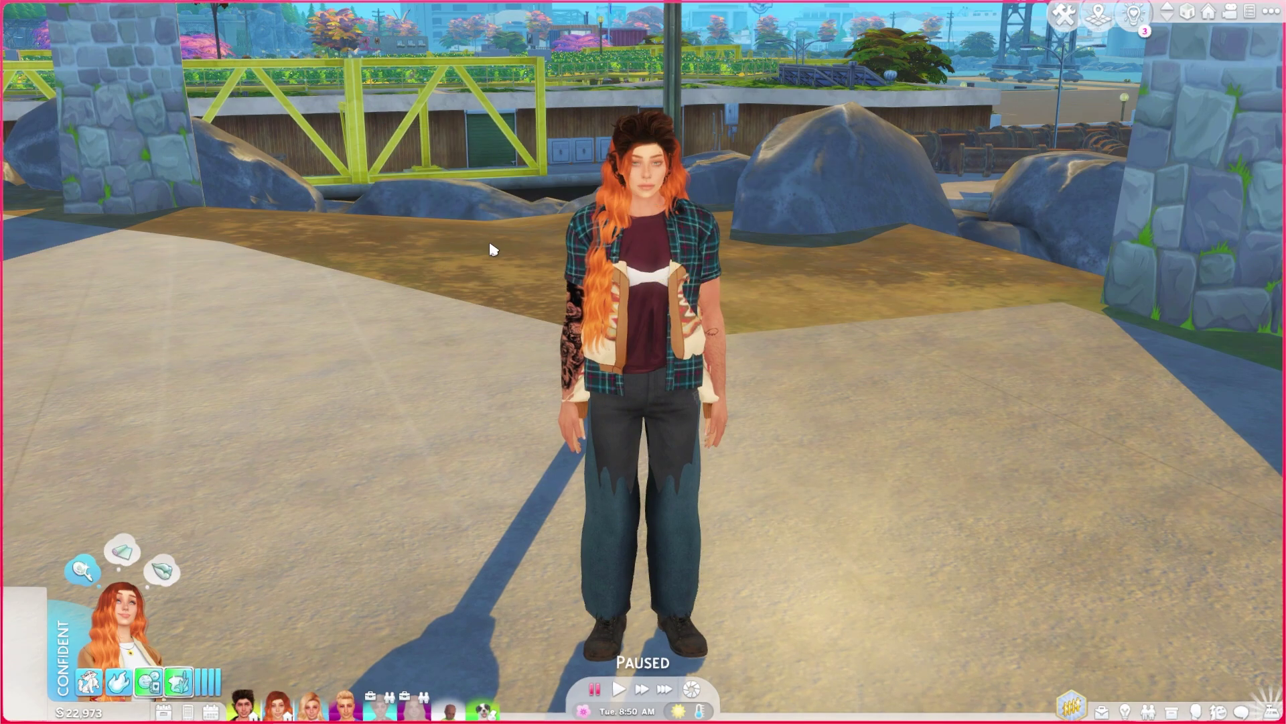
Find the [eyresims] My Soulmate 3 pack among the pose packs and choose its poses for the red-haired Sim
left_click_drag(757, 247, 759, 448)
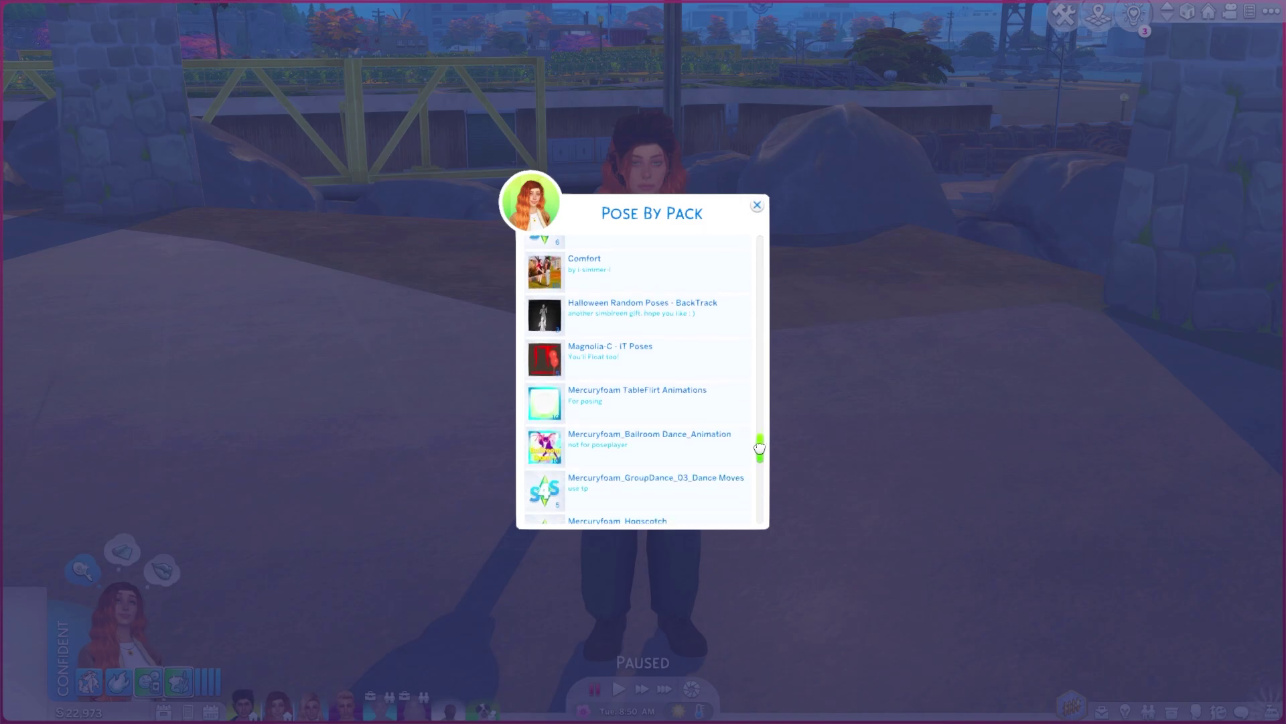
left_click_drag(759, 447, 772, 525)
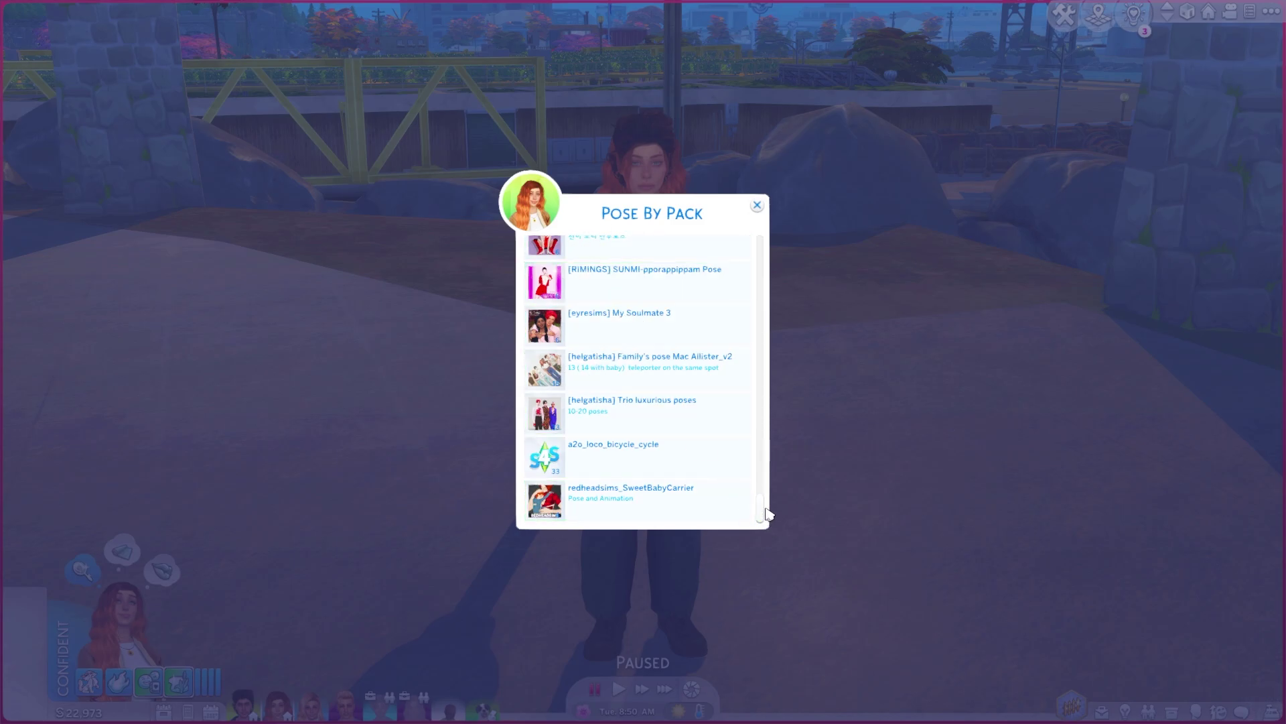
mouse_move(765, 520)
left_mouse_down()
mouse_move(761, 482)
mouse_move(760, 521)
left_mouse_up()
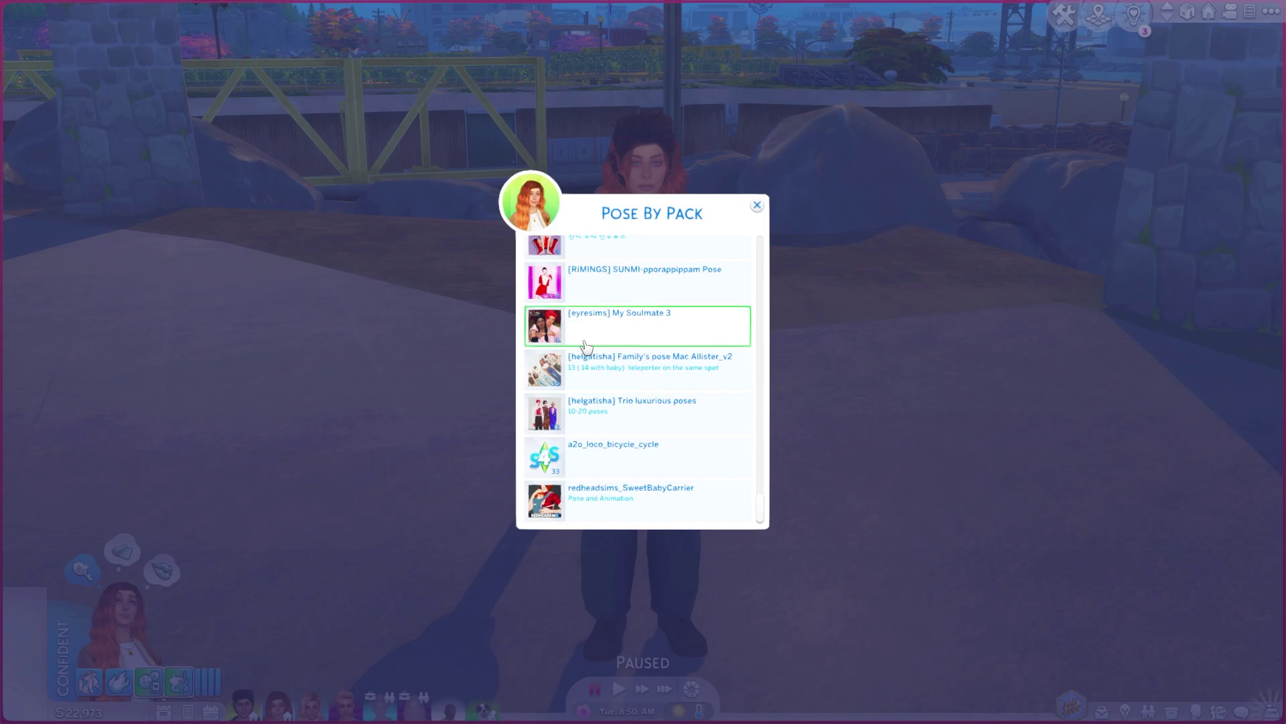
scroll(760, 513, "up", 5)
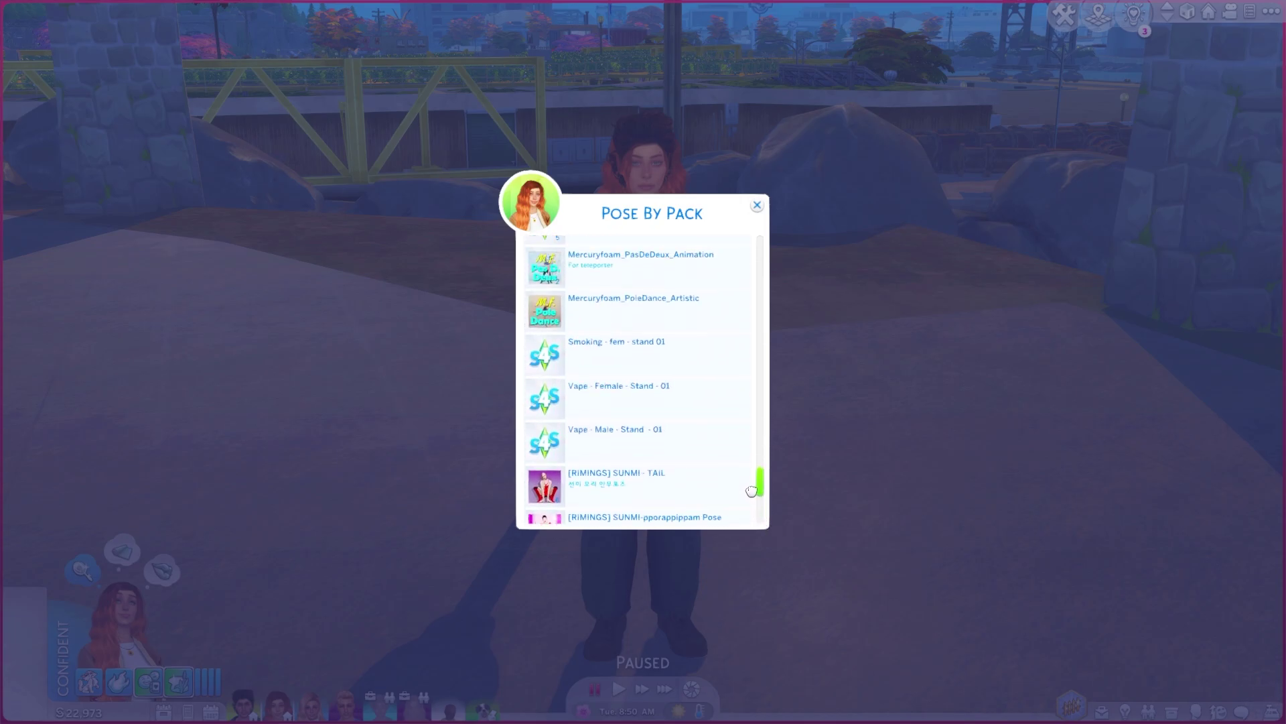
scroll(757, 519, "down", 5)
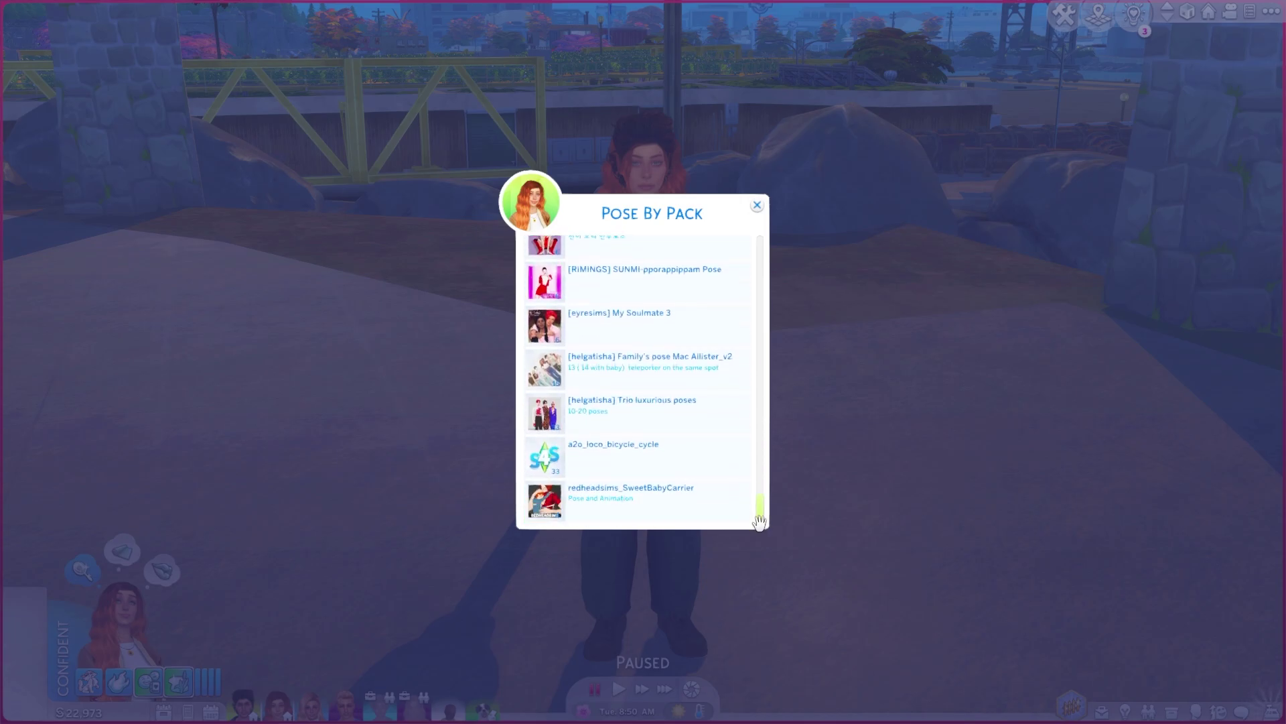
scroll(759, 519, "up", 3)
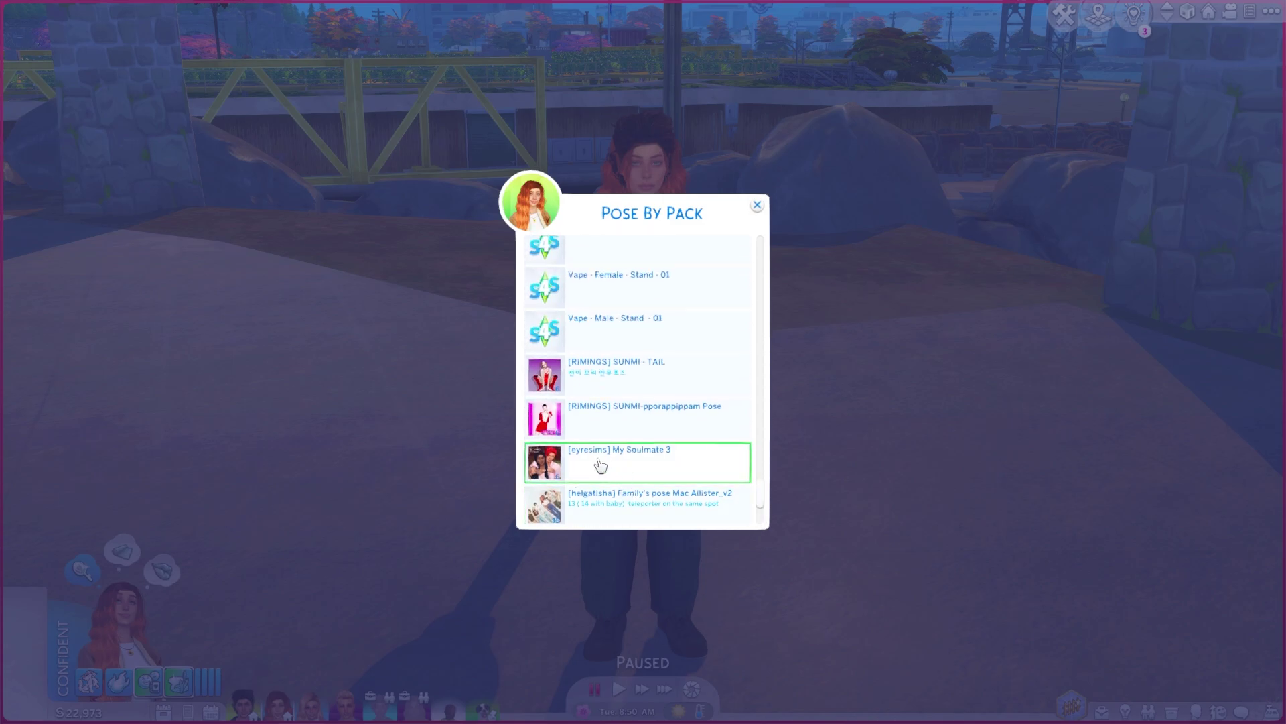
left_click(600, 466)
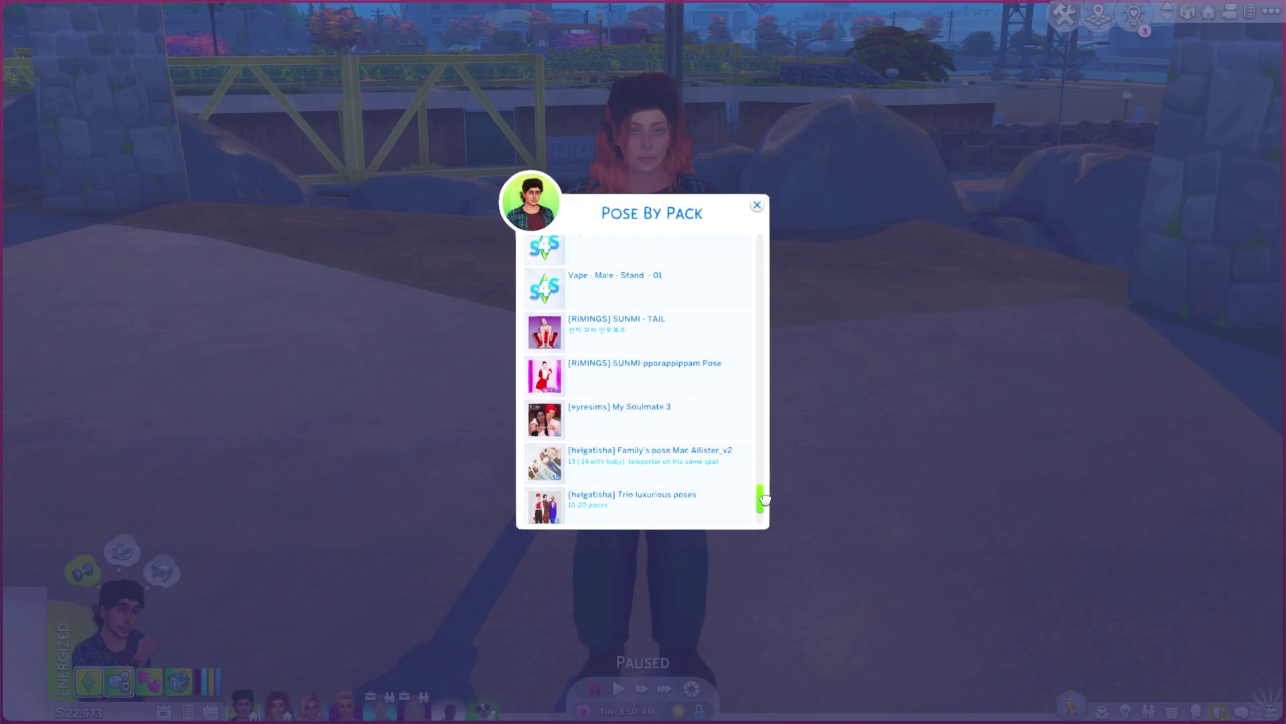
Queue matching poses from the [eyresims] My Soulmate 3 pack for the dark-haired Sim and close the pose picker
scroll(610, 407, "down", 1)
left_click(610, 407)
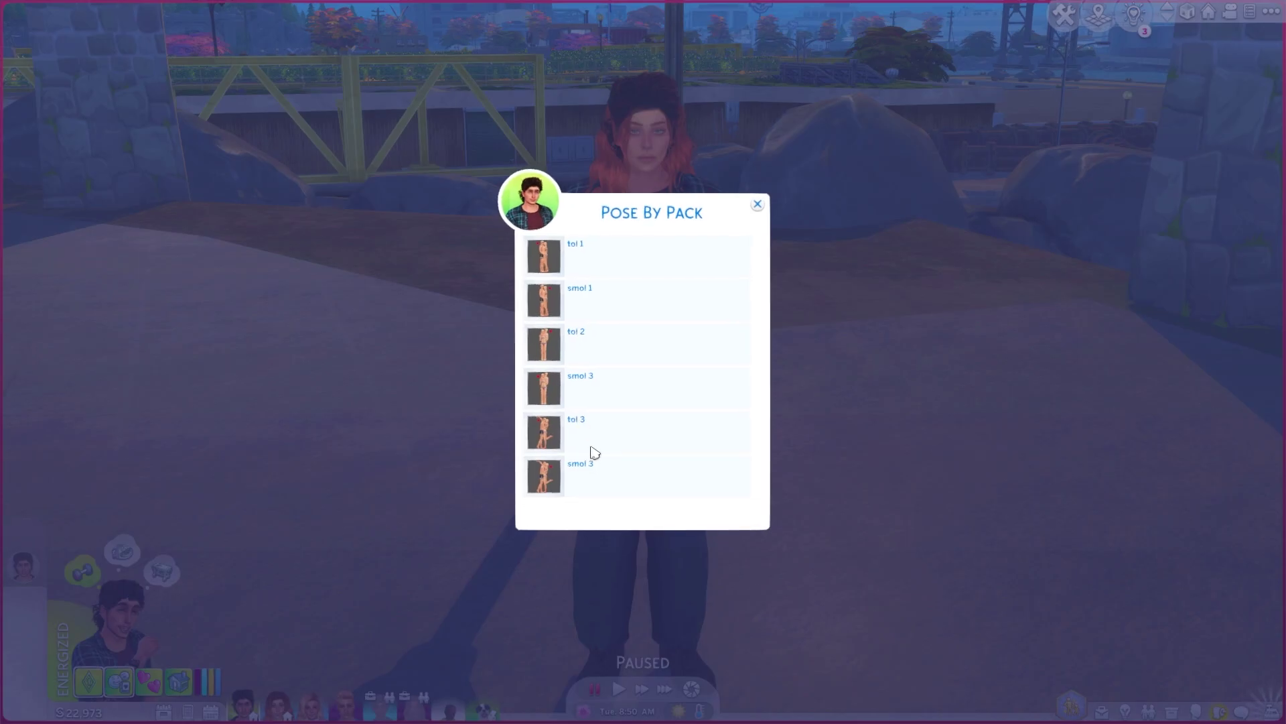
left_click(590, 489)
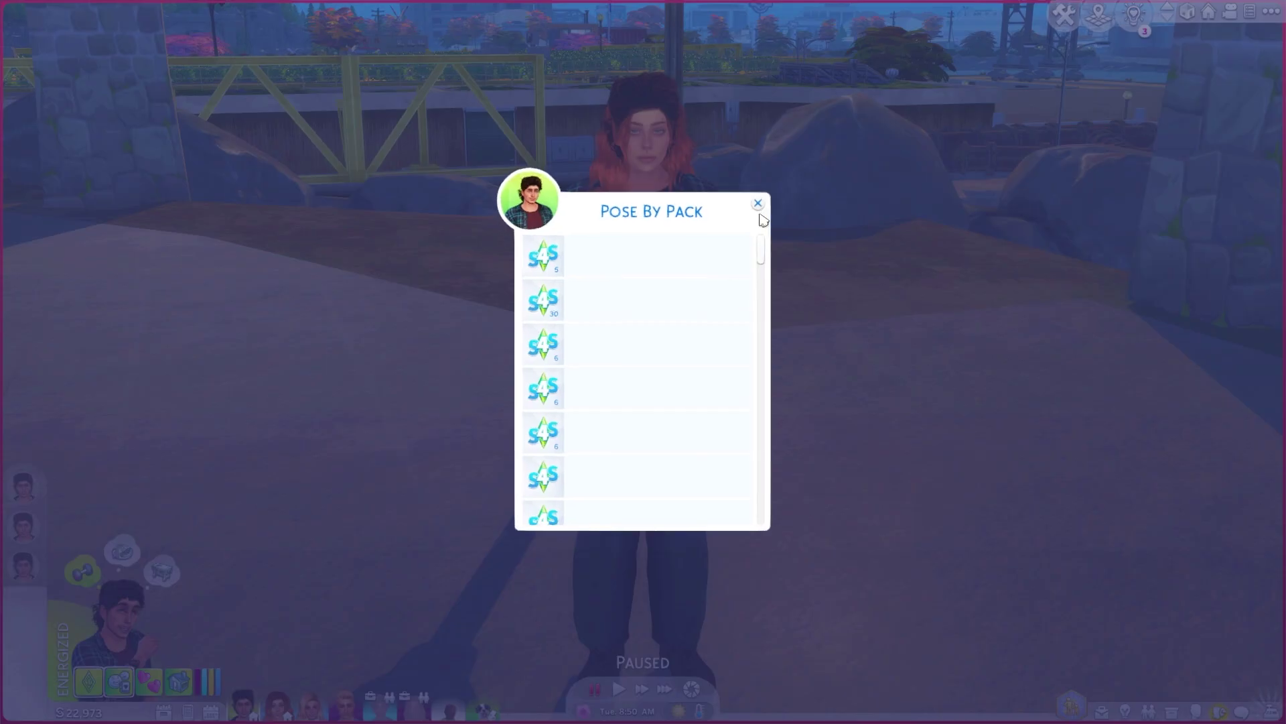
left_click(757, 205)
Run the game briefly so both Sims take up their first couple pose, and pause it again
scroll(348, 607, "down", 2)
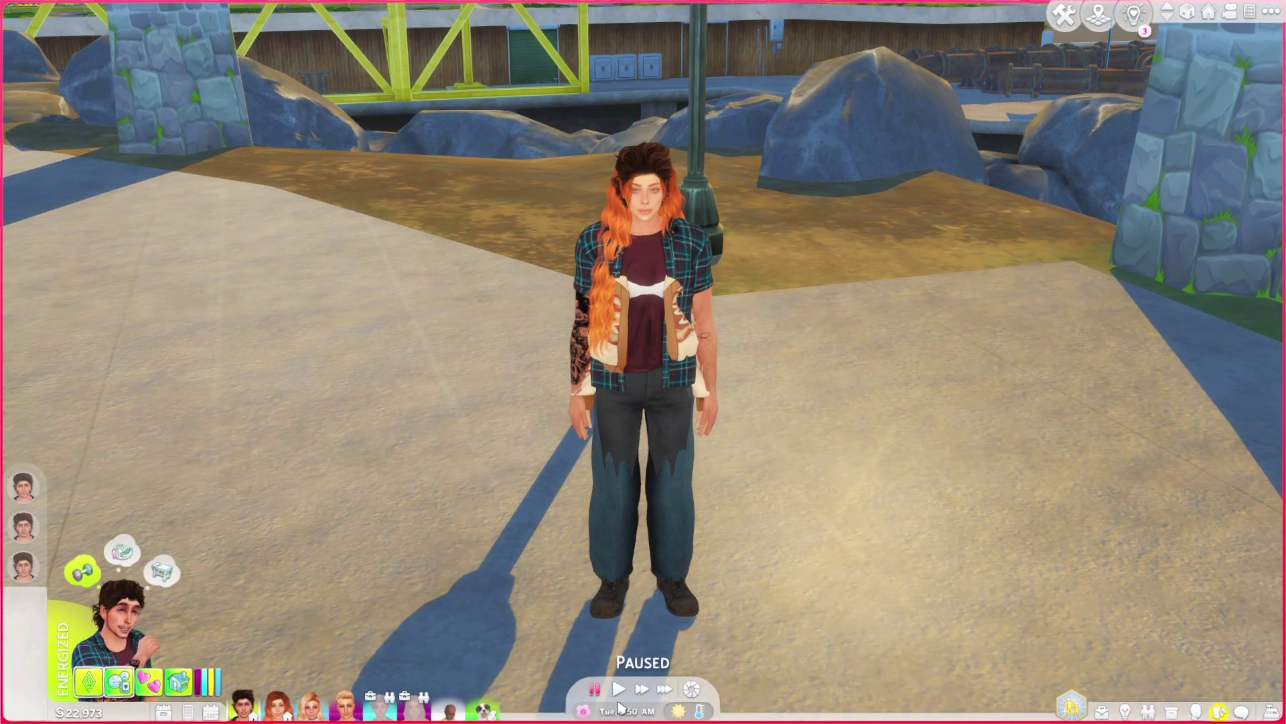
left_click(619, 689)
left_click(605, 695)
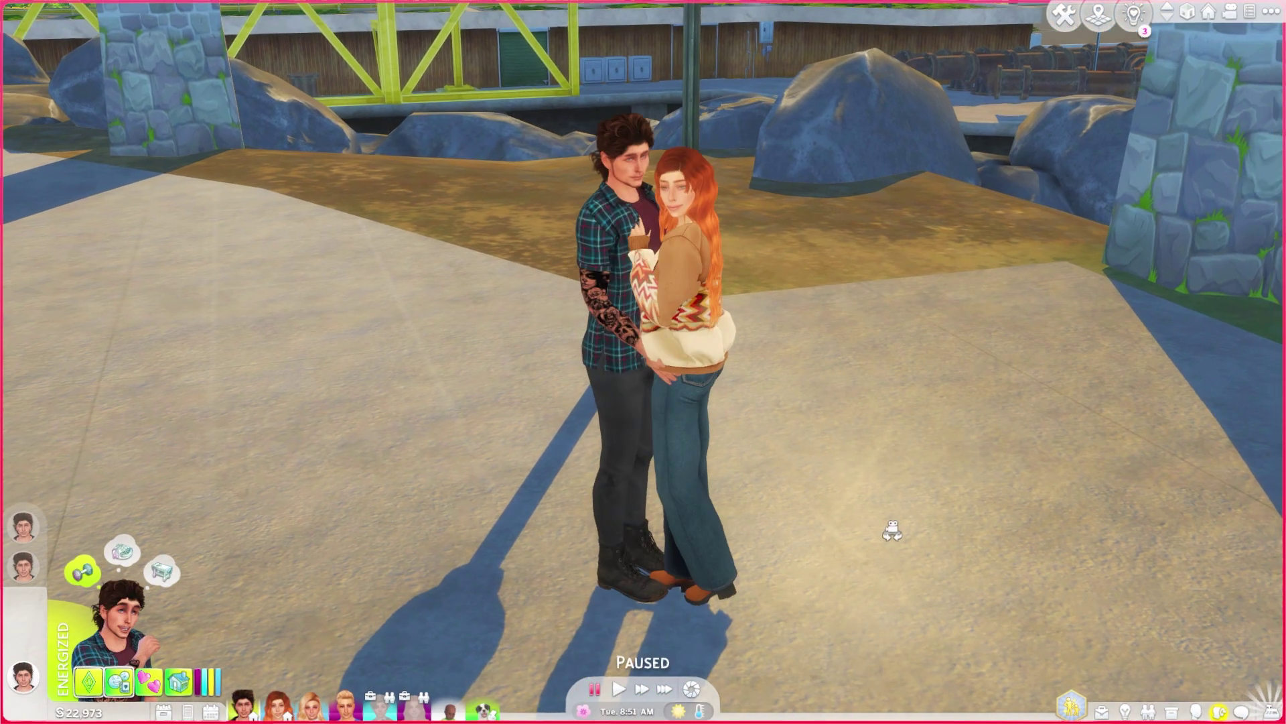
Examine the embracing couple's pose up close and from several angles against the waterfront backdrop
scroll(891, 531, "up", 4)
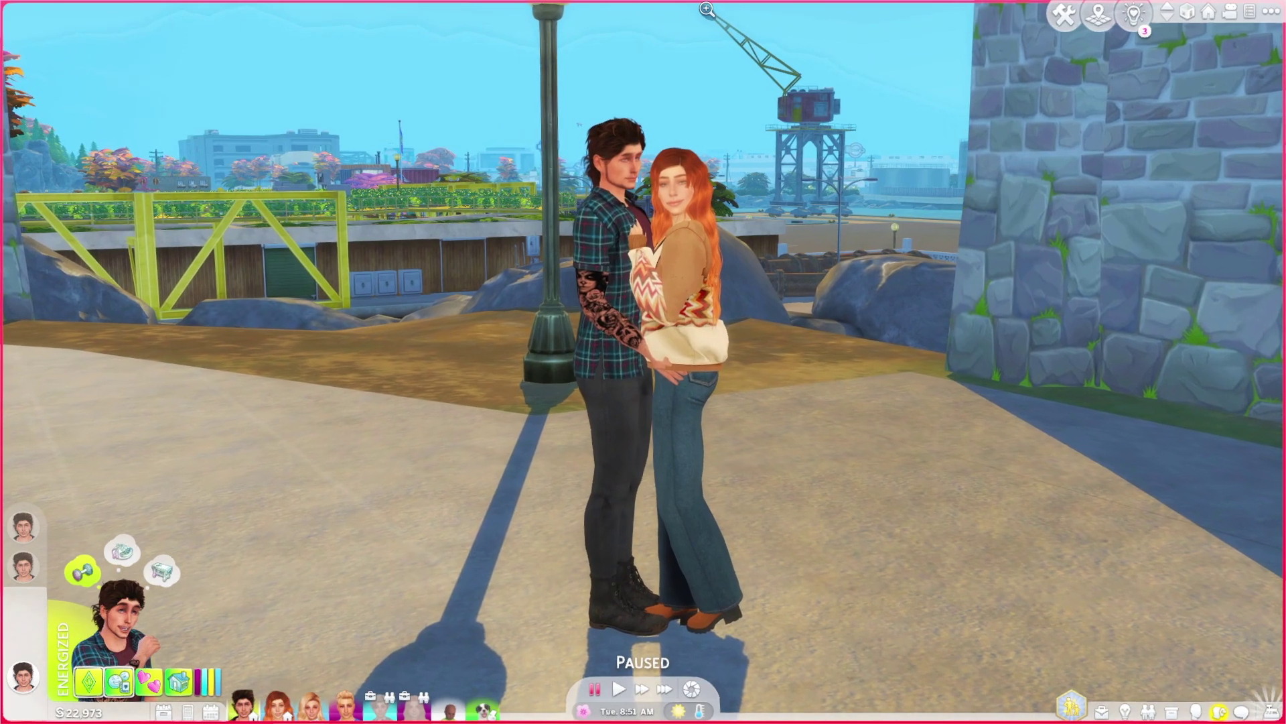
scroll(857, 357, "up", 4)
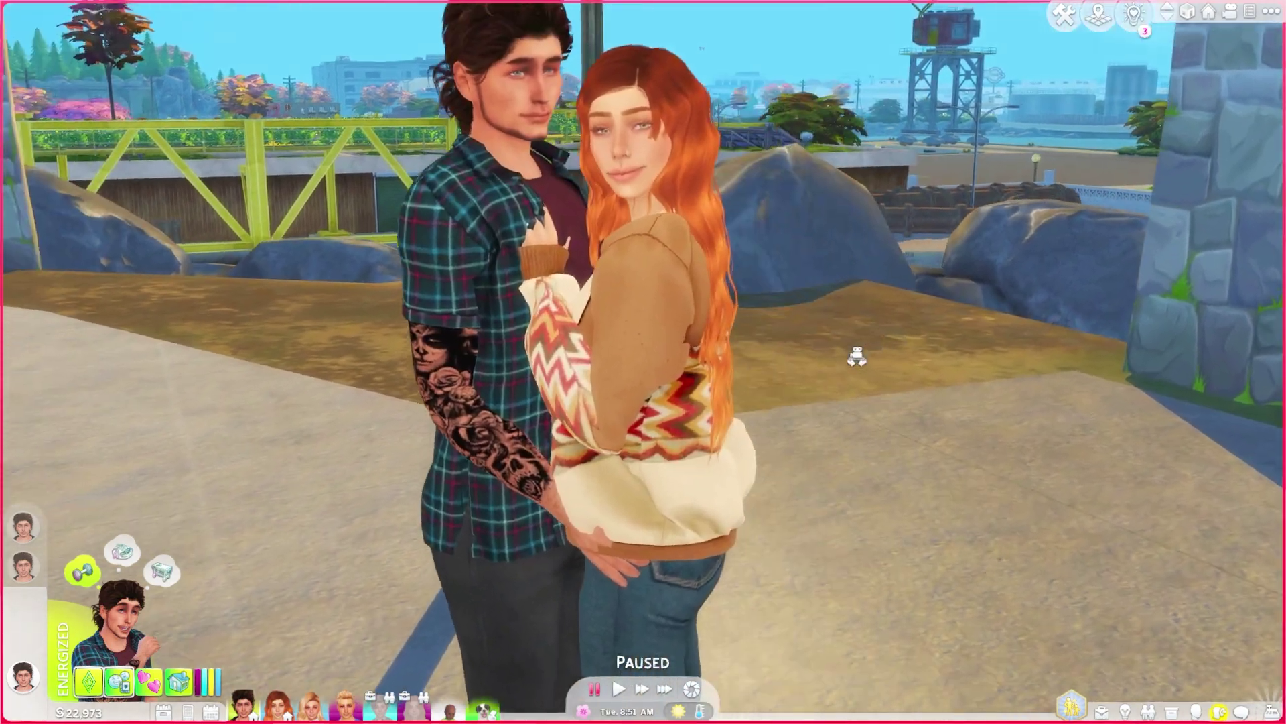
scroll(856, 357, "down", 5)
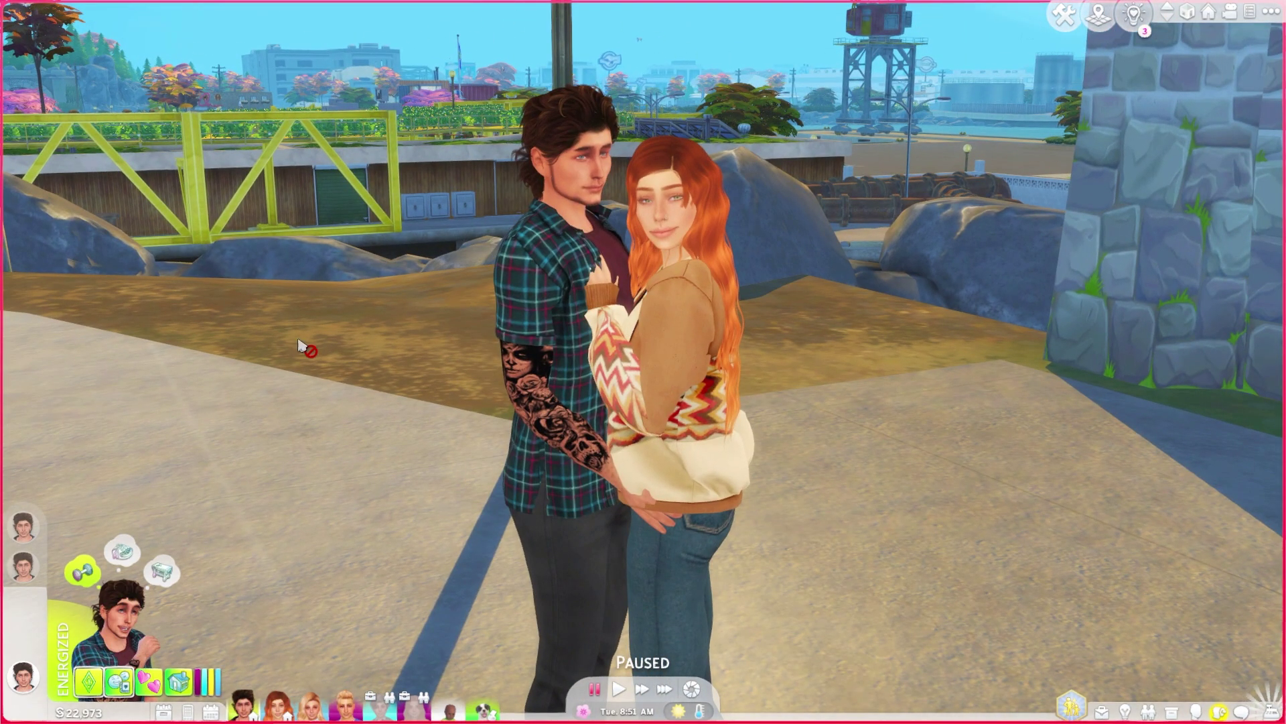
scroll(605, 445, "down", 1)
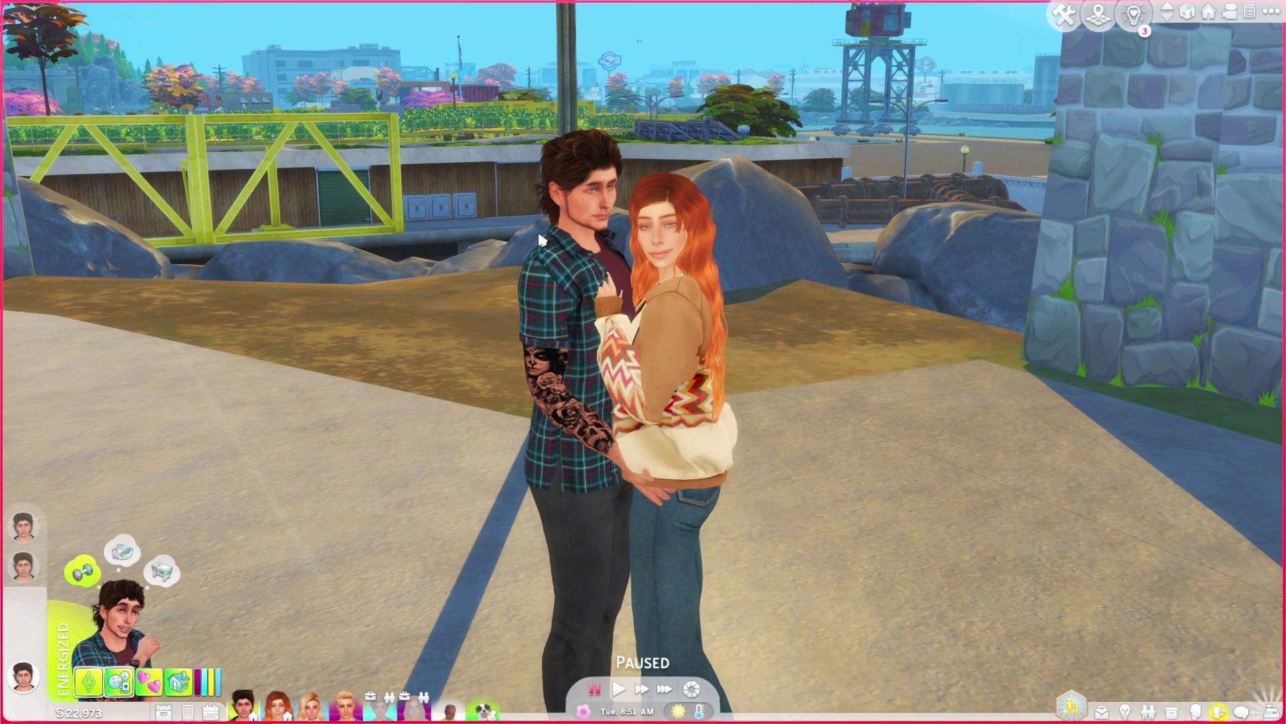
scroll(603, 322, "up", 2)
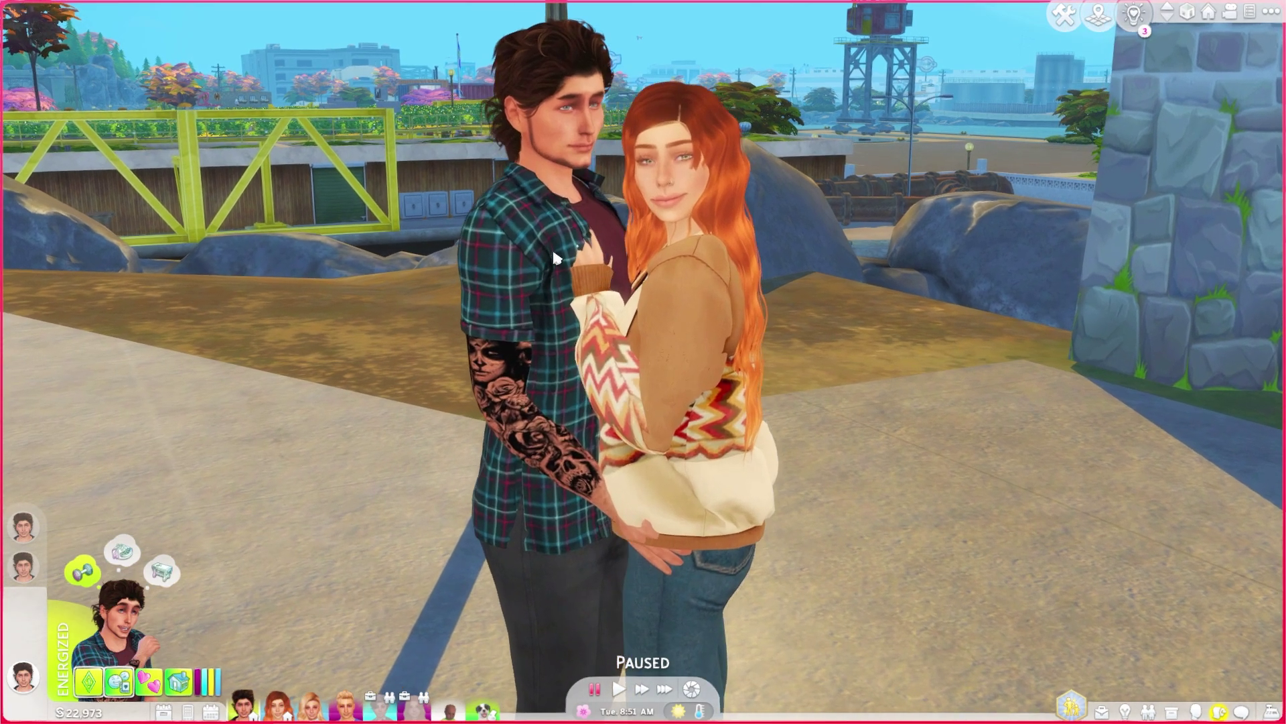
scroll(578, 350, "down", 1)
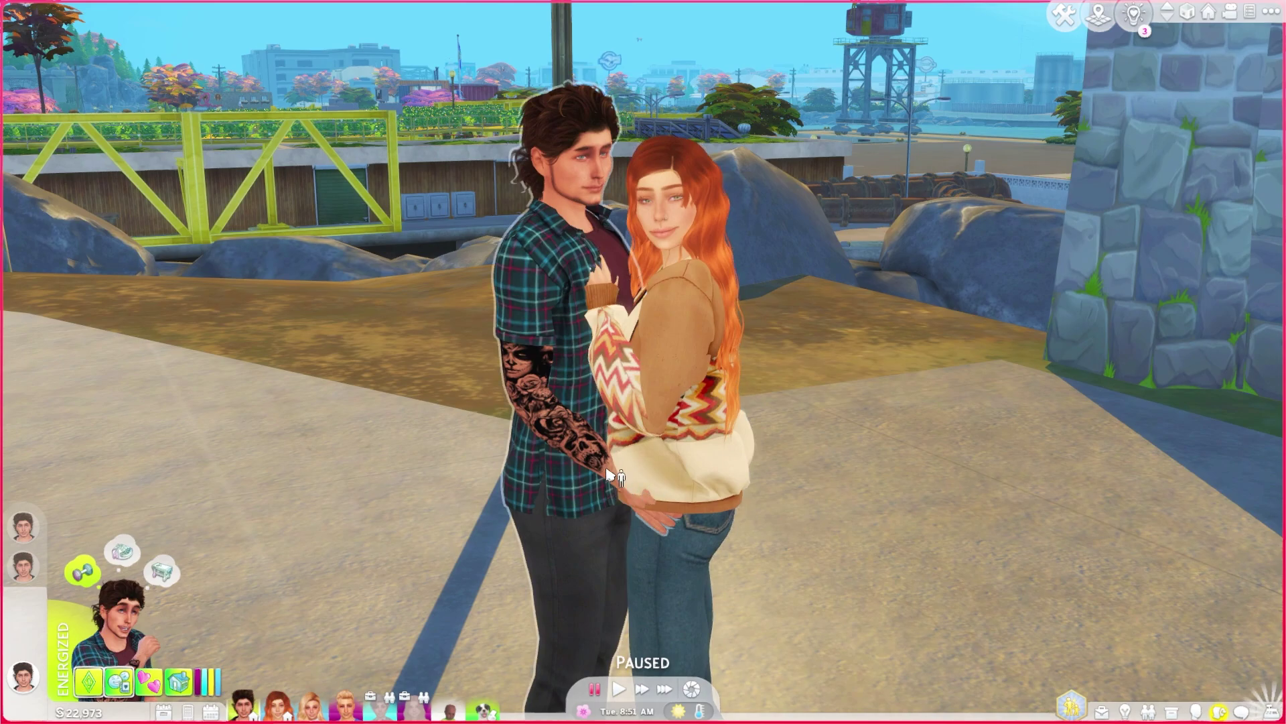
key("e")
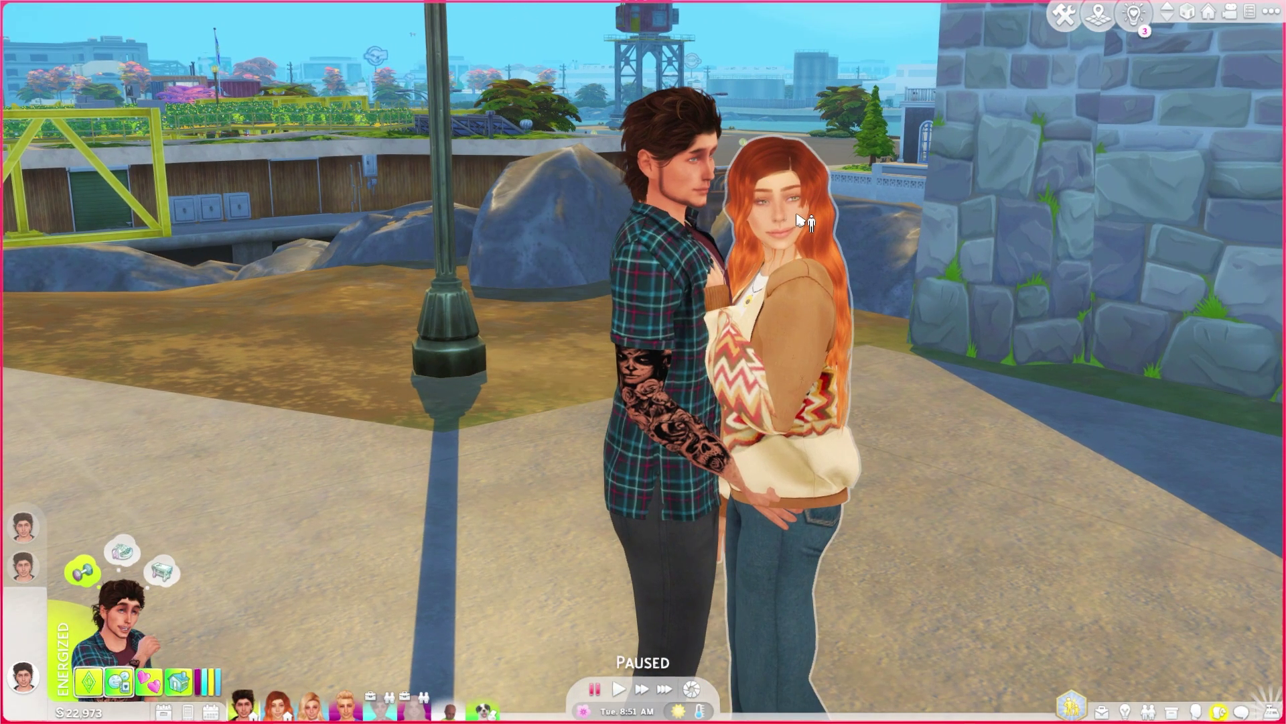
key("e")
key("e")
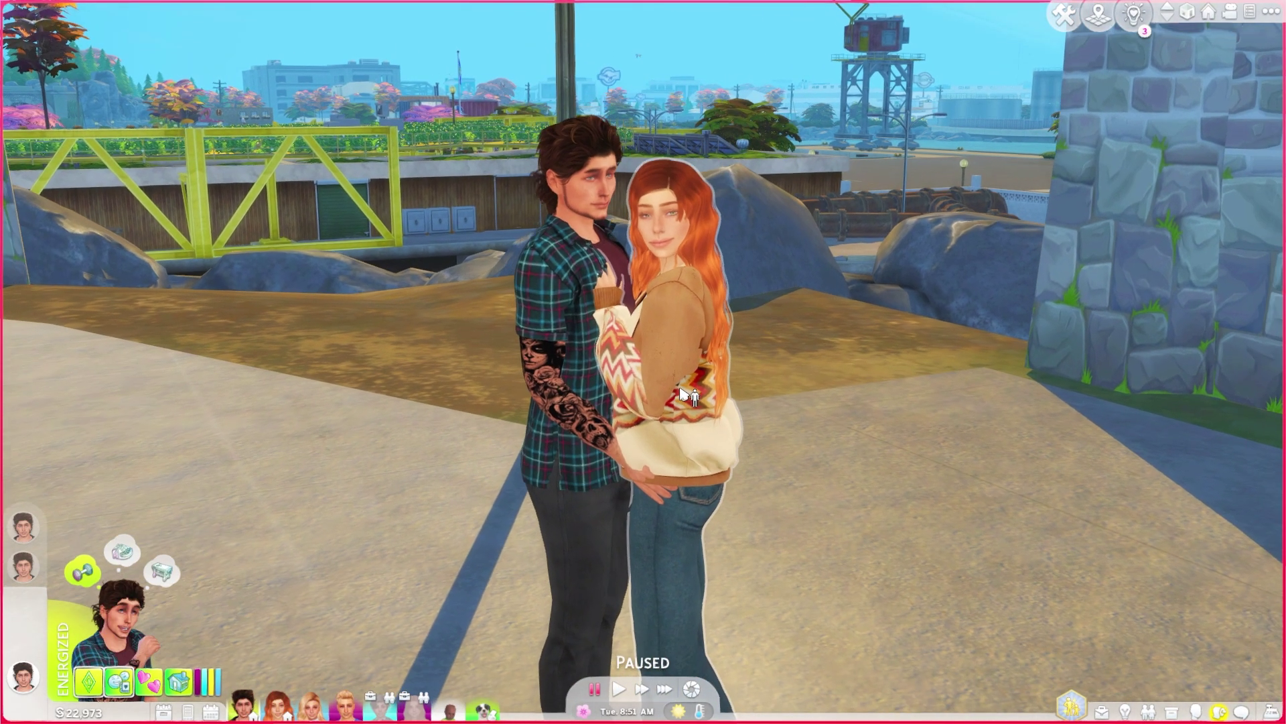
scroll(253, 48, "up", 5)
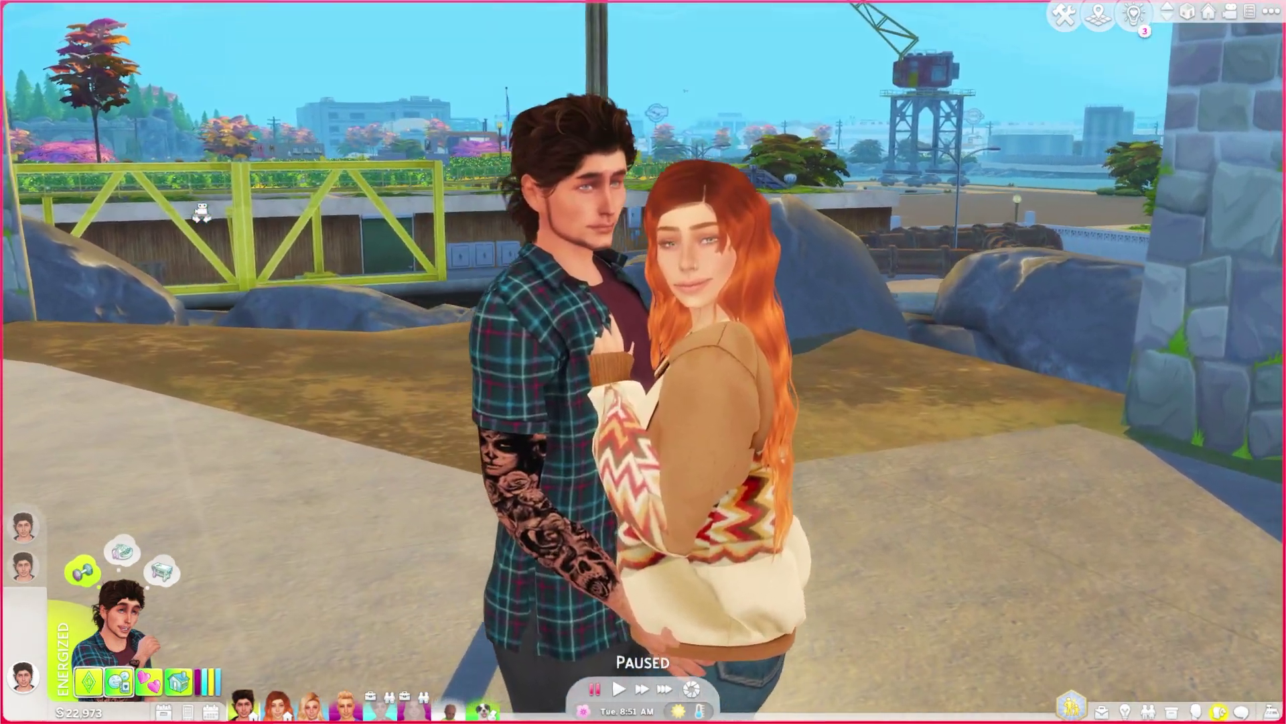
scroll(9, 181, "down", 4)
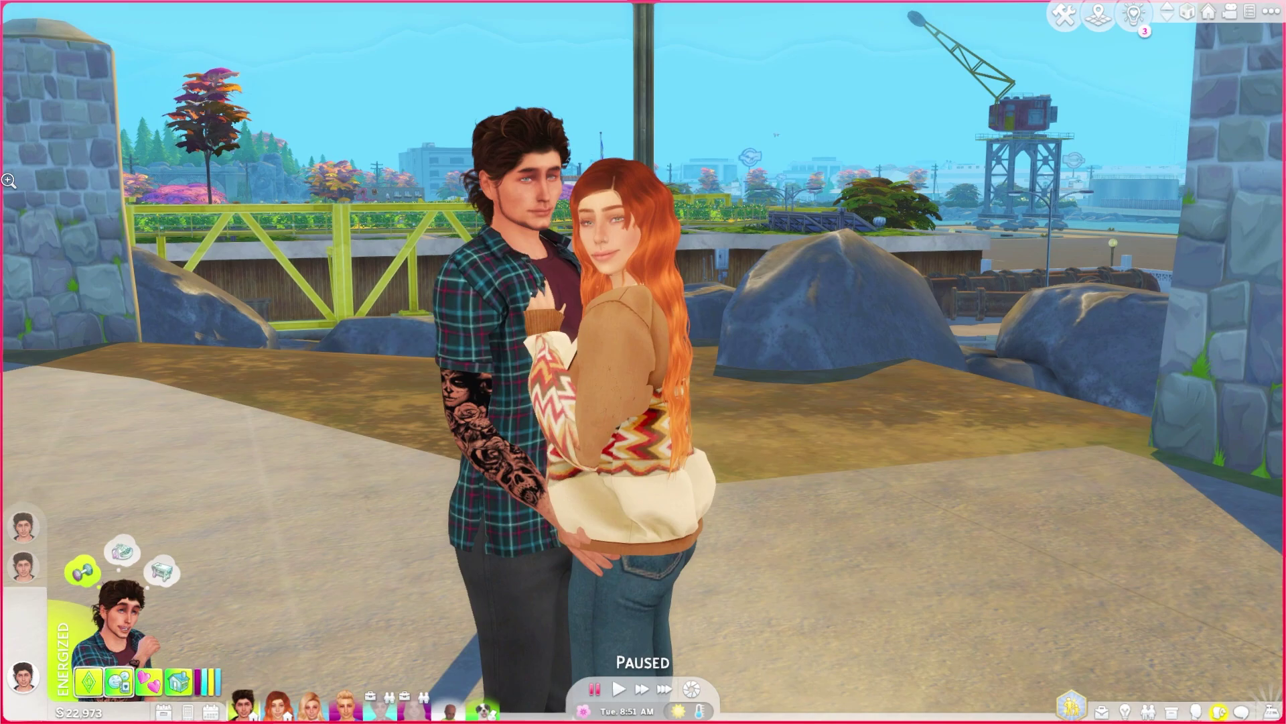
key("a")
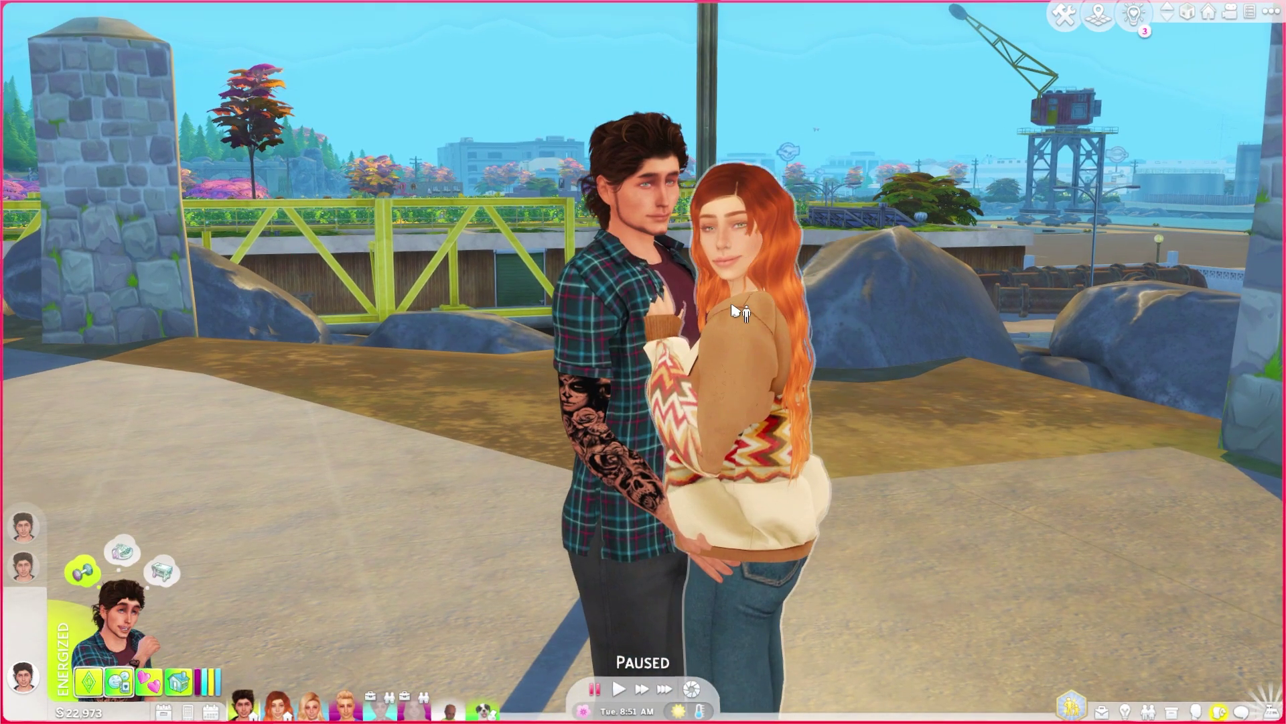
key("e")
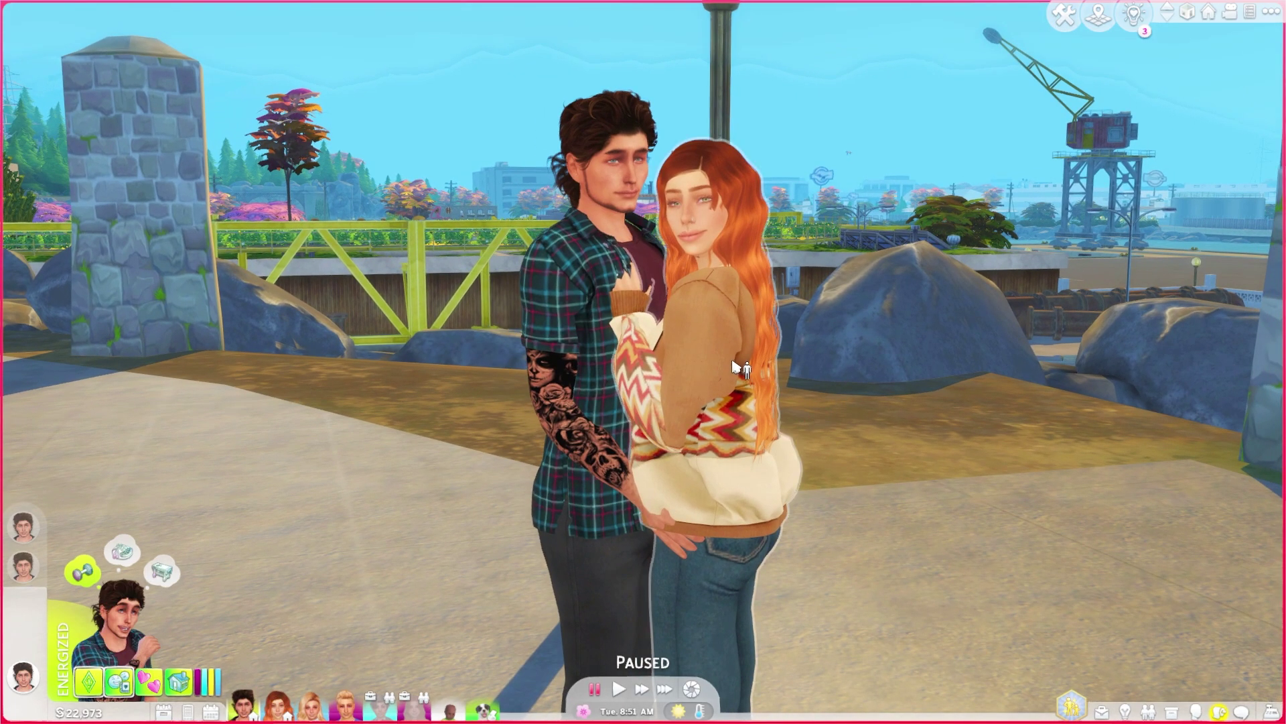
Change the red-haired Sim's outfit to the tie-dye dress with MC Command Center's MC Dresser Change Outfit option
left_click(737, 367)
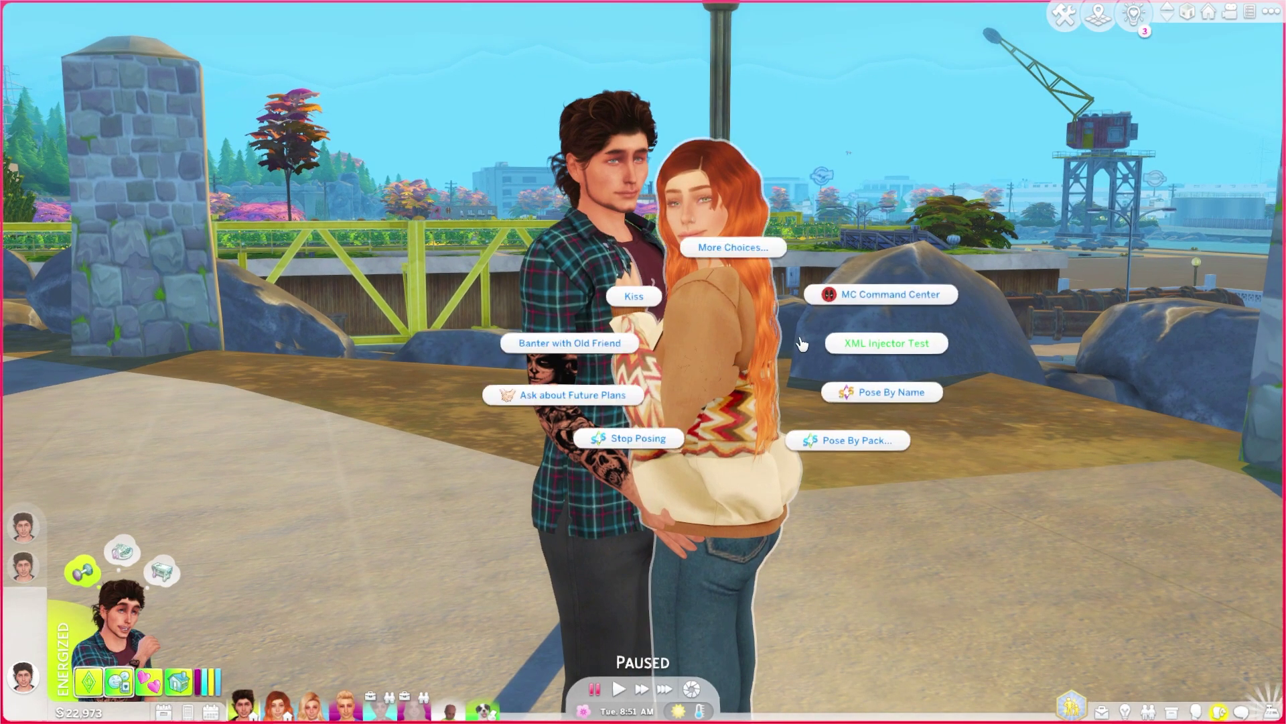
left_click(833, 294)
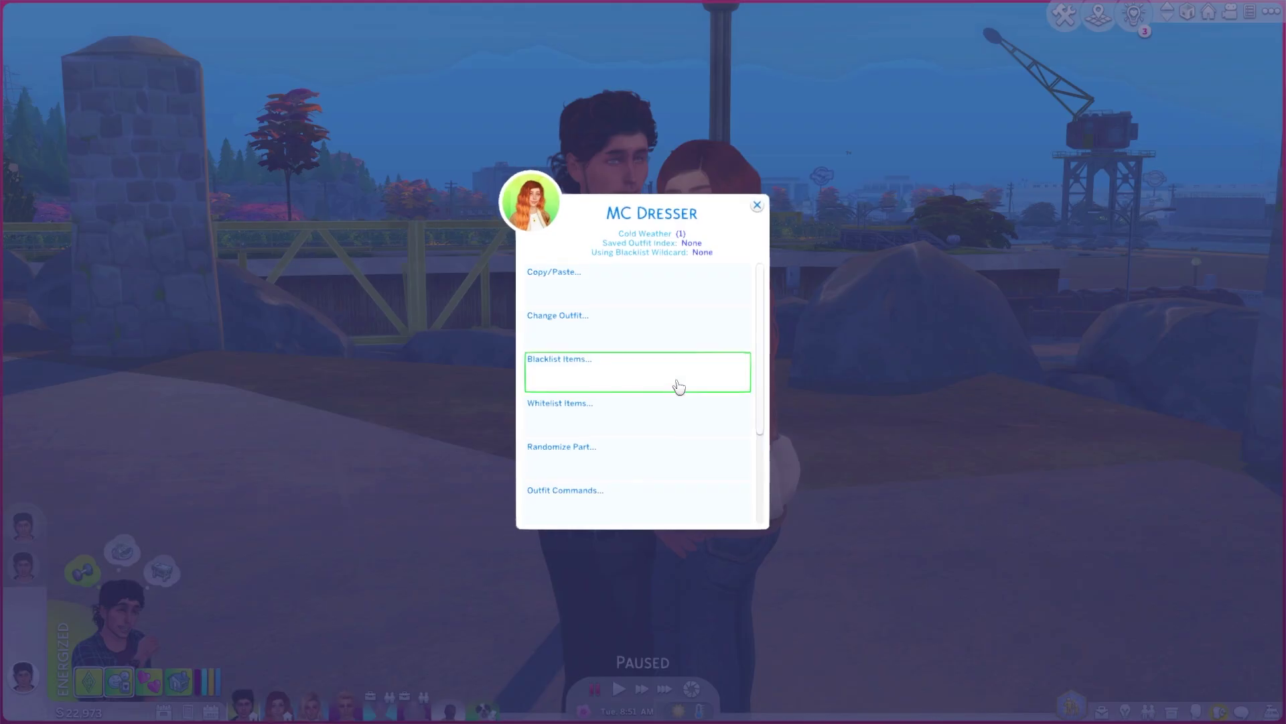
left_click(558, 316)
left_click(712, 406)
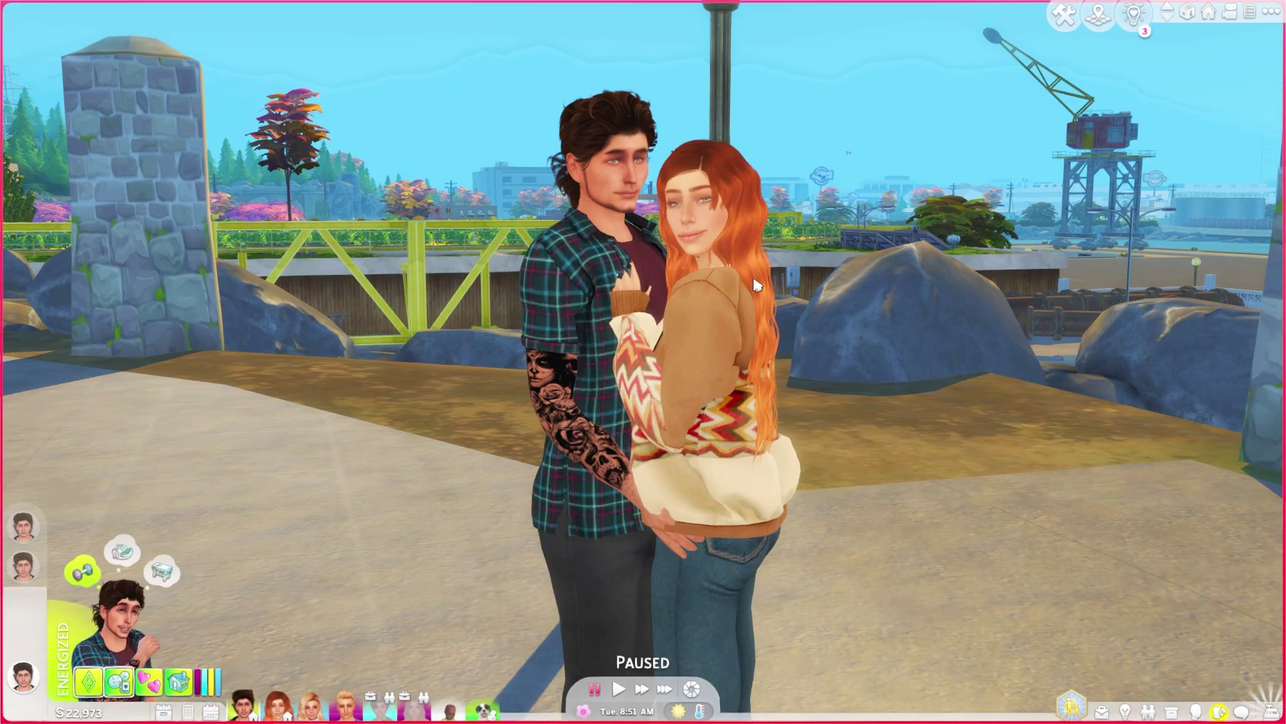
left_click(761, 212)
Check how the couple in the new outfit is framed between the stone pillars, with the lamp post behind them
left_click_drag(973, 420, 972, 420)
left_click_drag(837, 418, 404, 218)
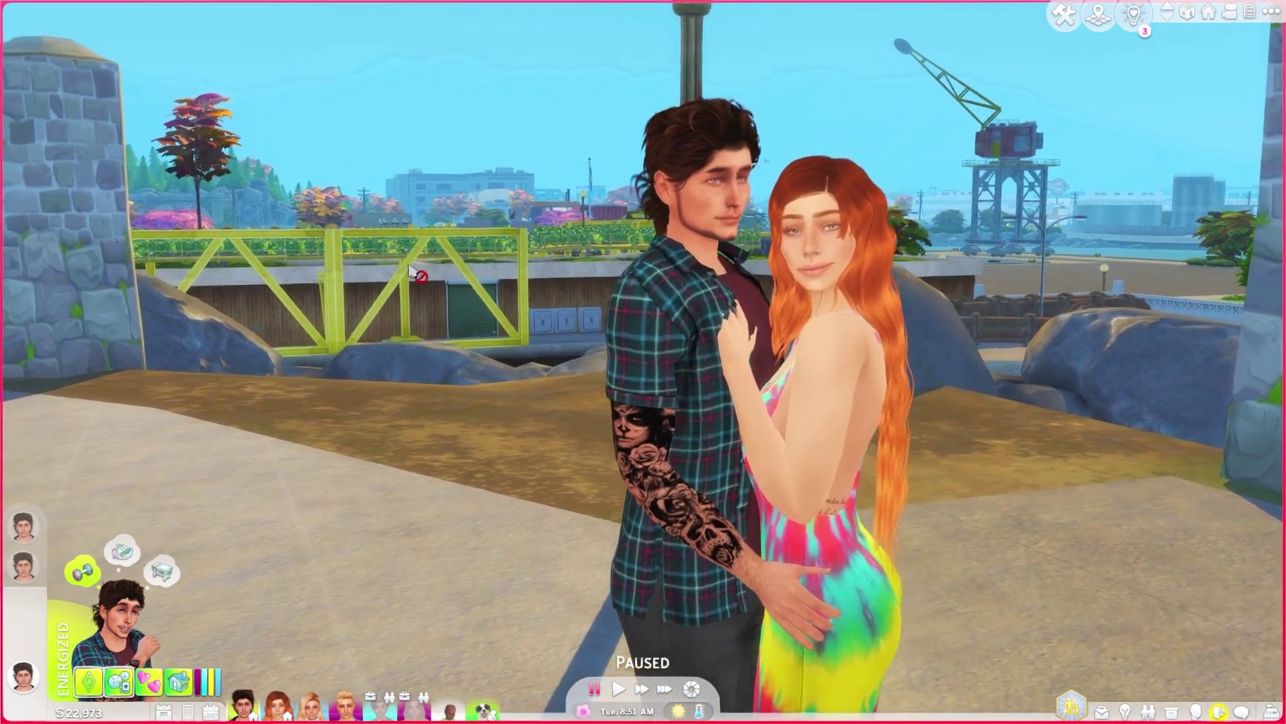
left_click_drag(412, 271, 921, 297)
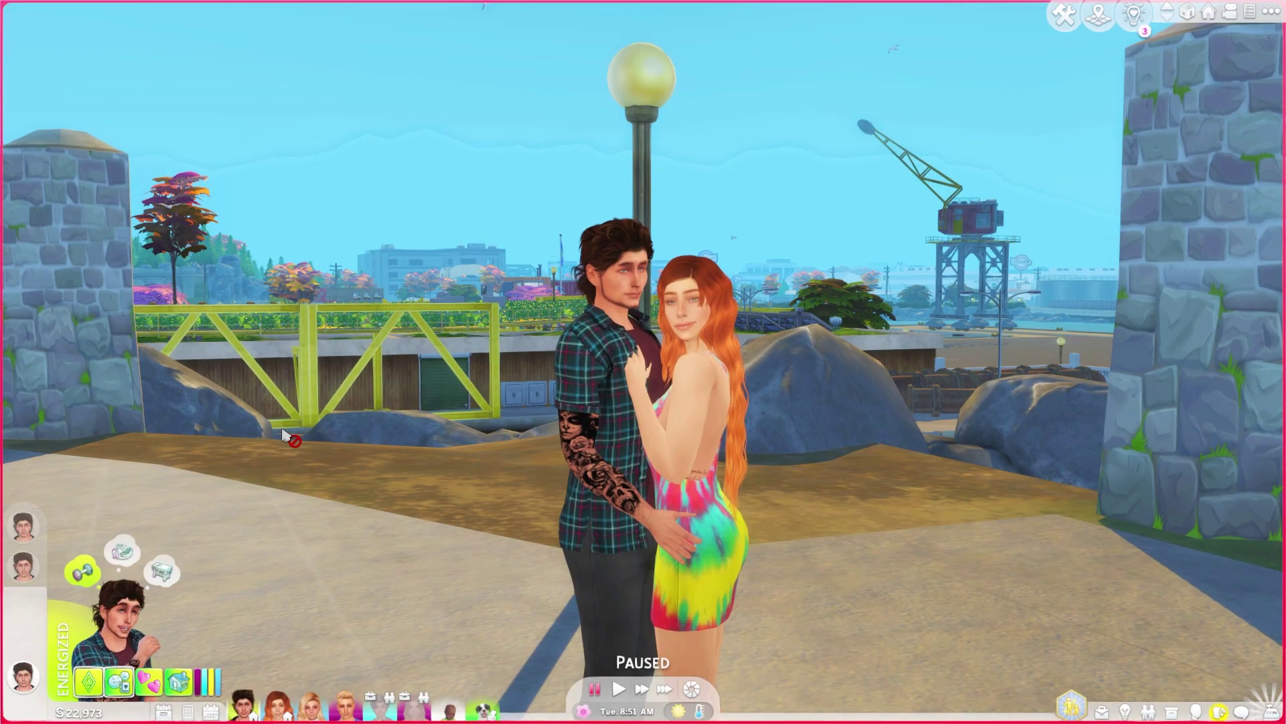
scroll(285, 437, "up", 3)
scroll(286, 460, "down", 3)
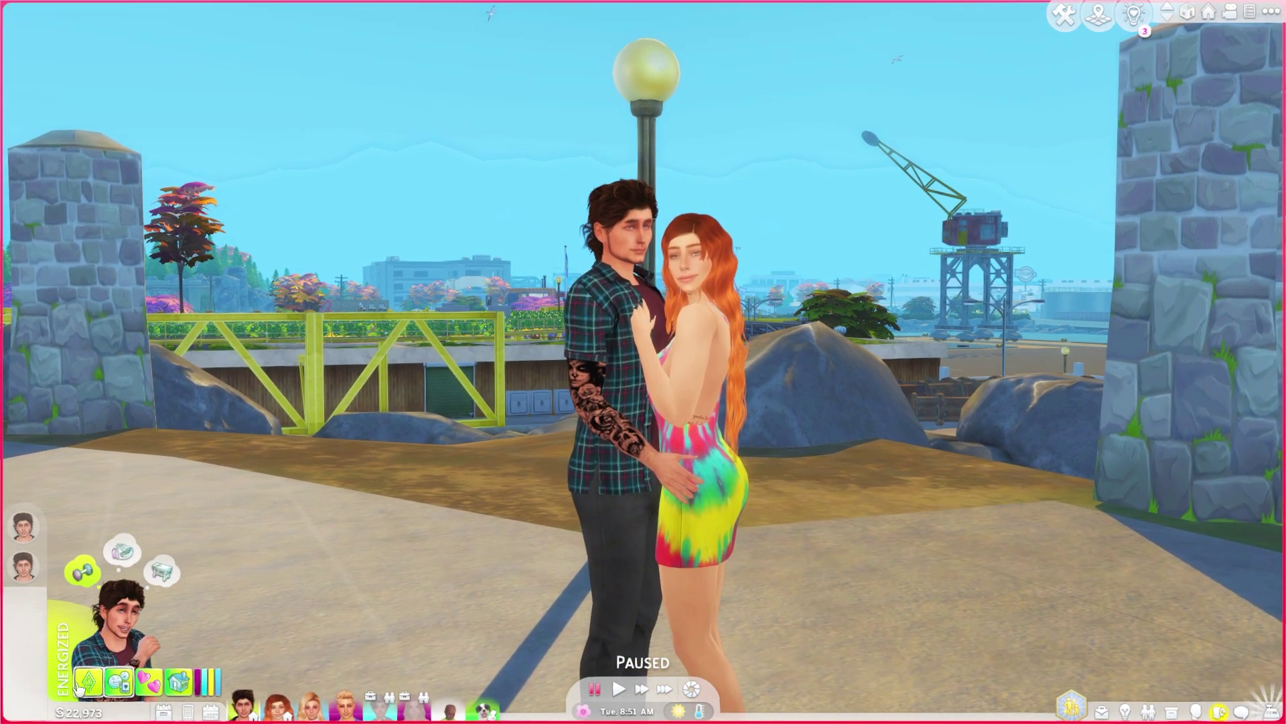
Run the game briefly so the couple takes the hug-from-behind pose, pause it, and check the pose up close
left_click(595, 690)
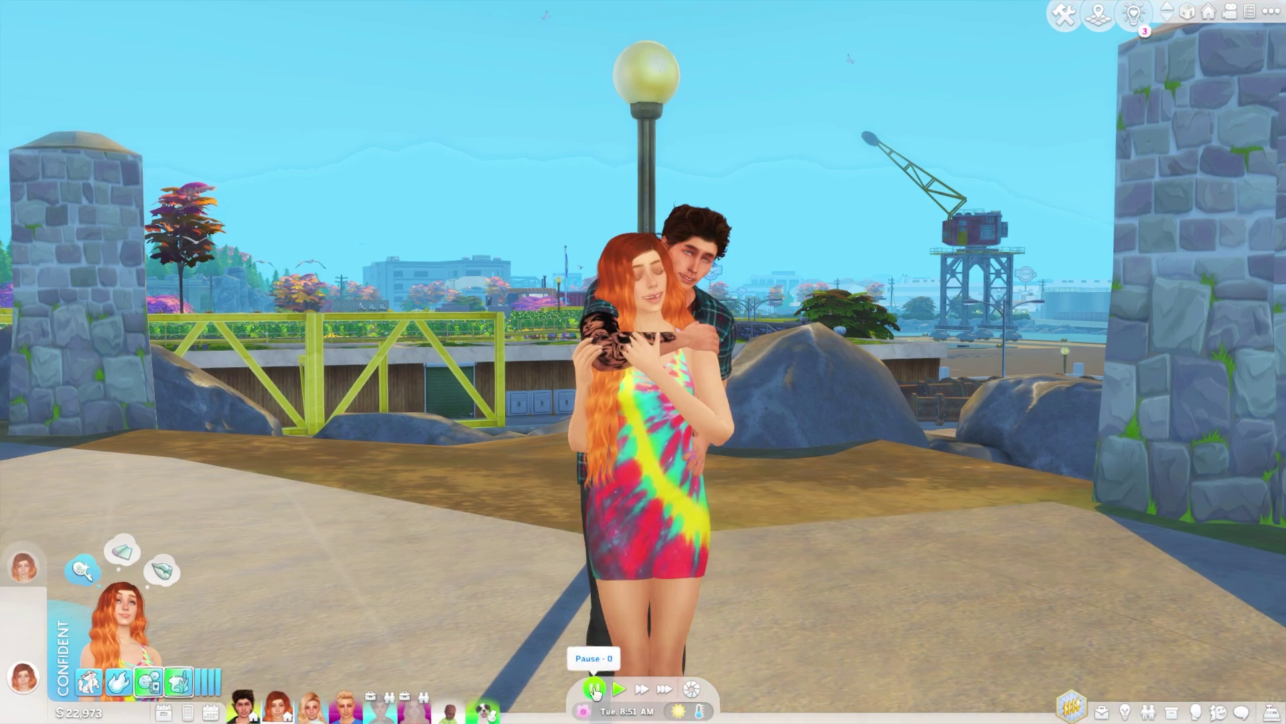
left_click(595, 690)
key("a")
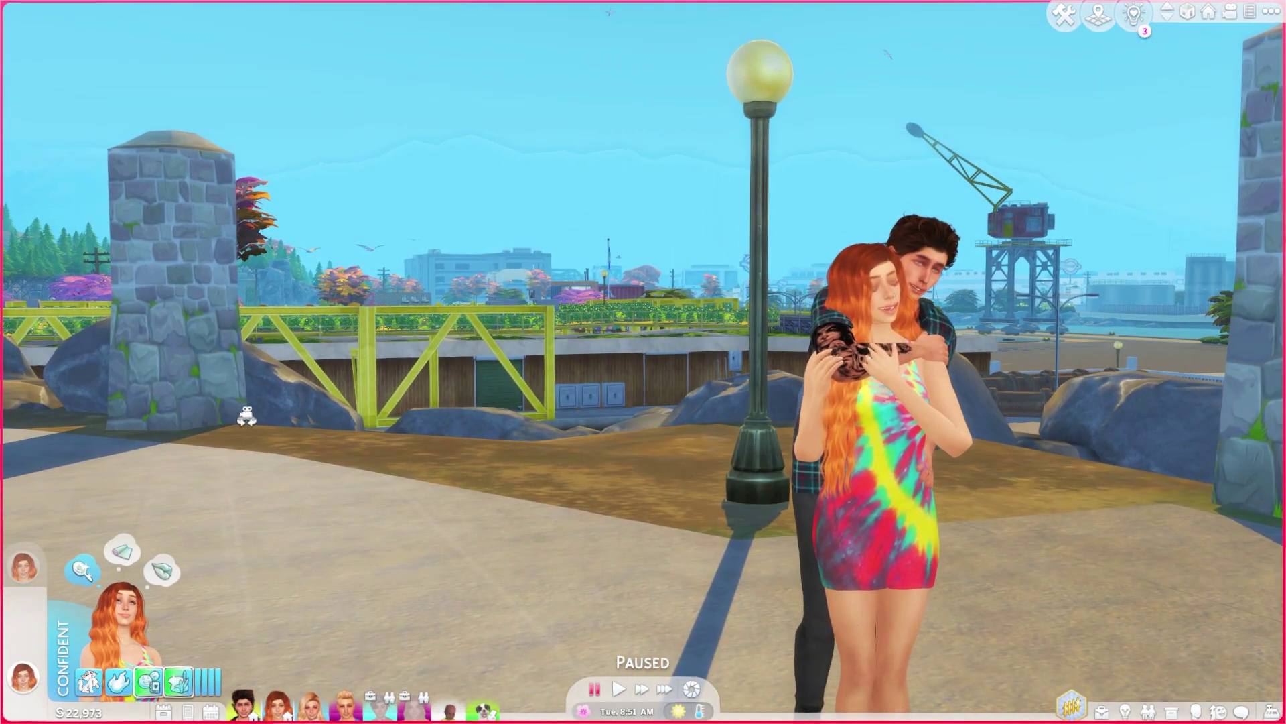
scroll(246, 417, "up", 3)
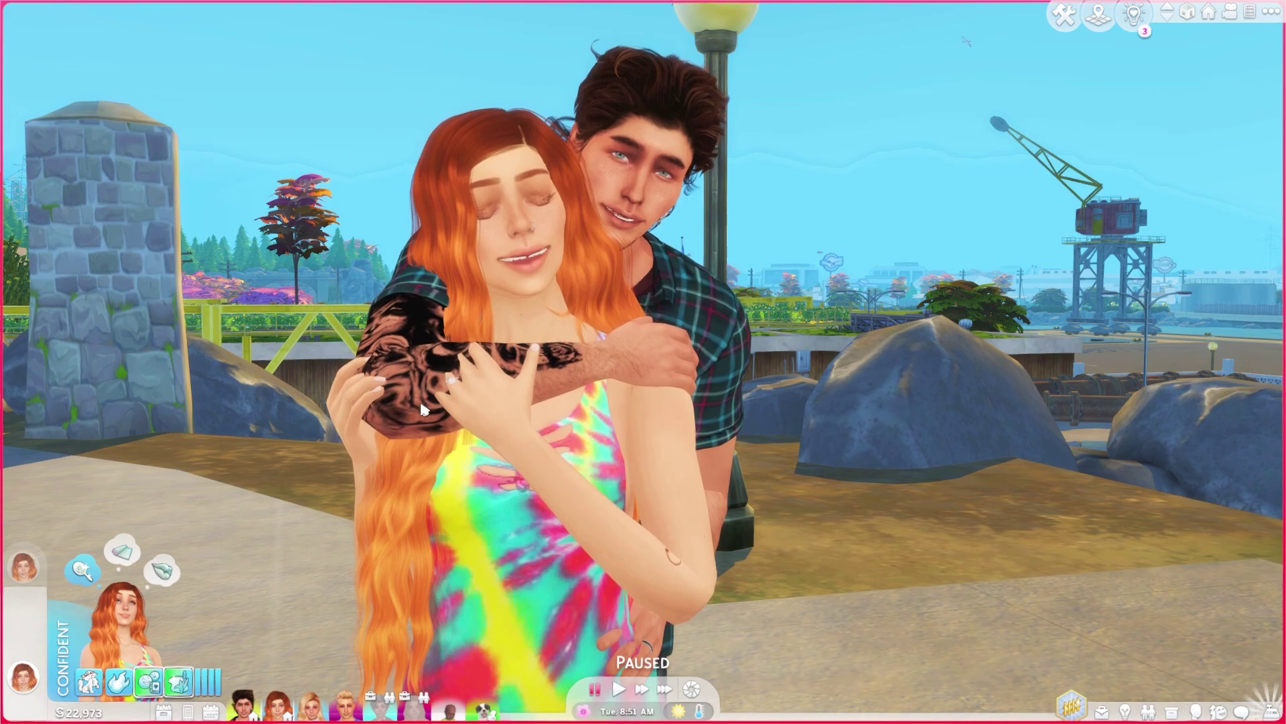
scroll(422, 410, "down", 3)
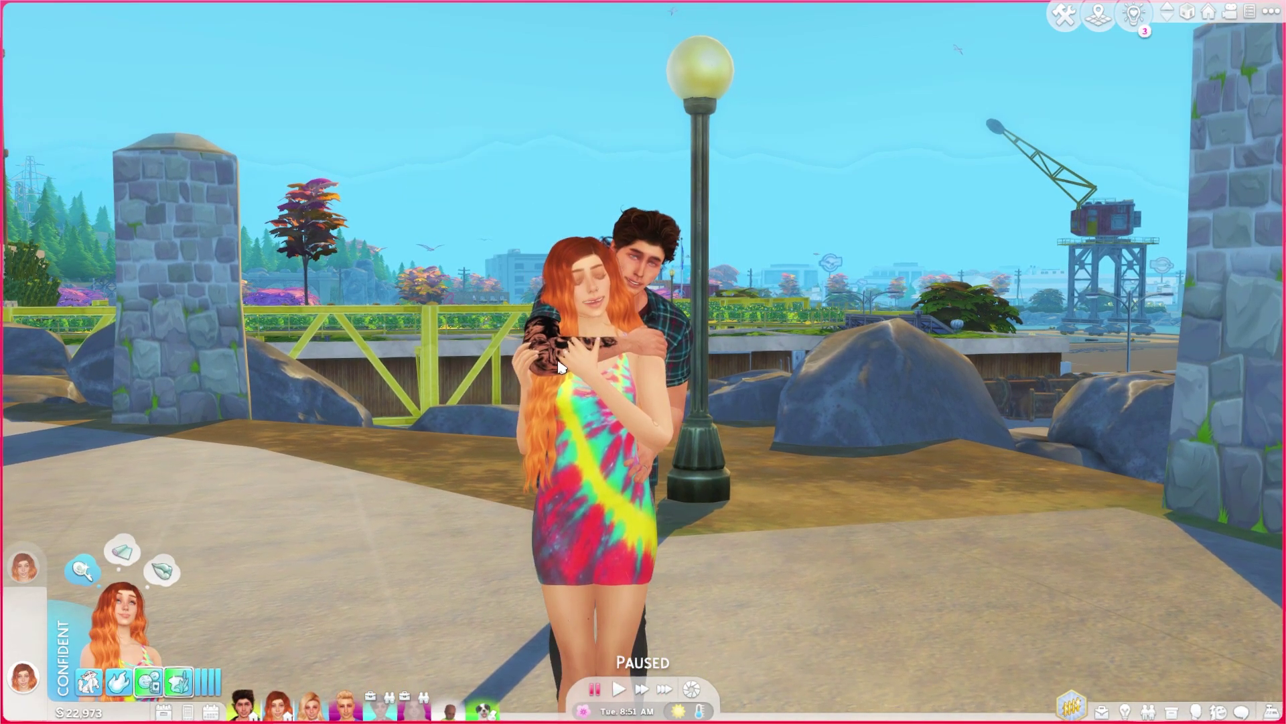
Frame the hug-from-behind pose beside the lamp post without the game interface and capture a screenshot
scroll(355, 422, "down", 3)
scroll(402, 465, "up", 3)
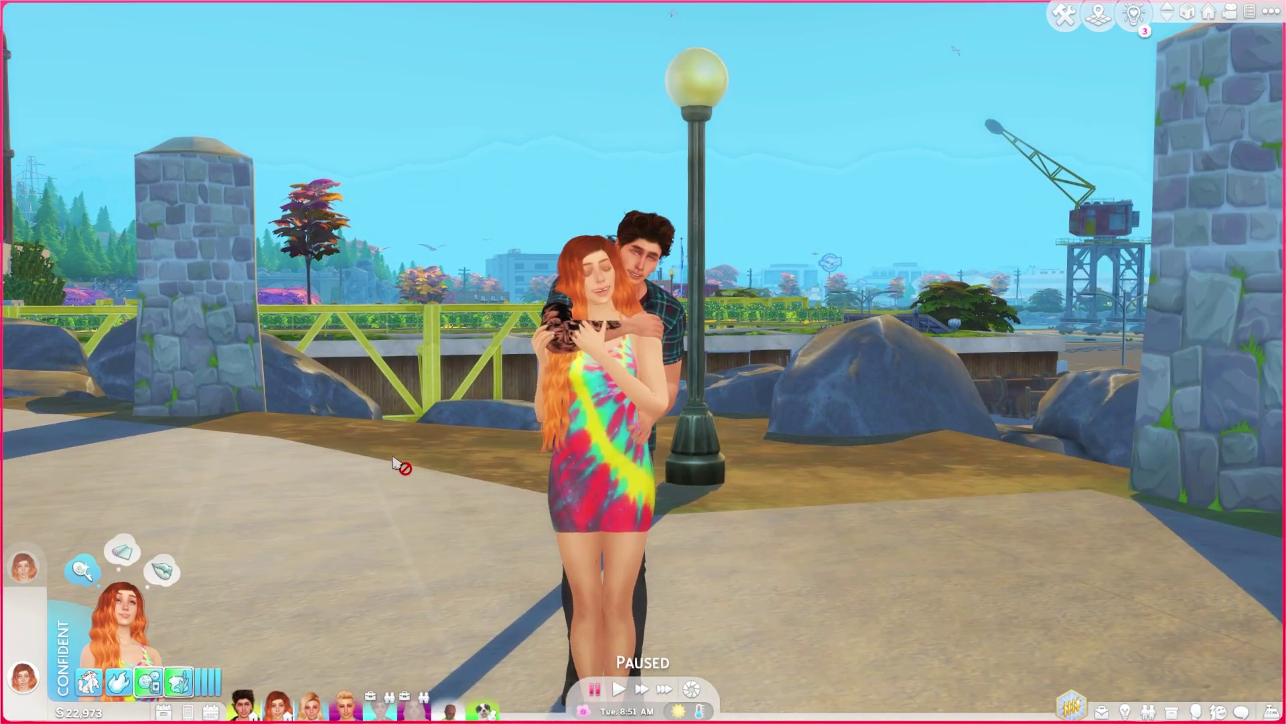
left_click_drag(377, 473, 370, 466)
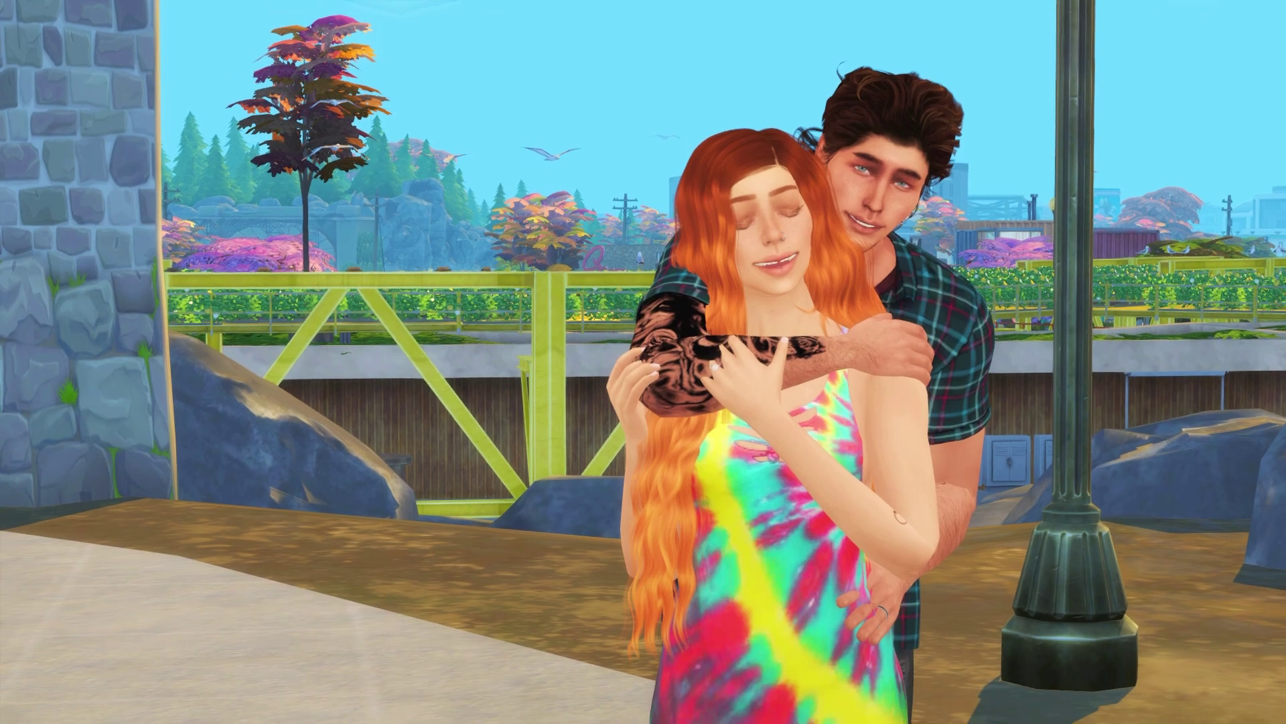
key("c")
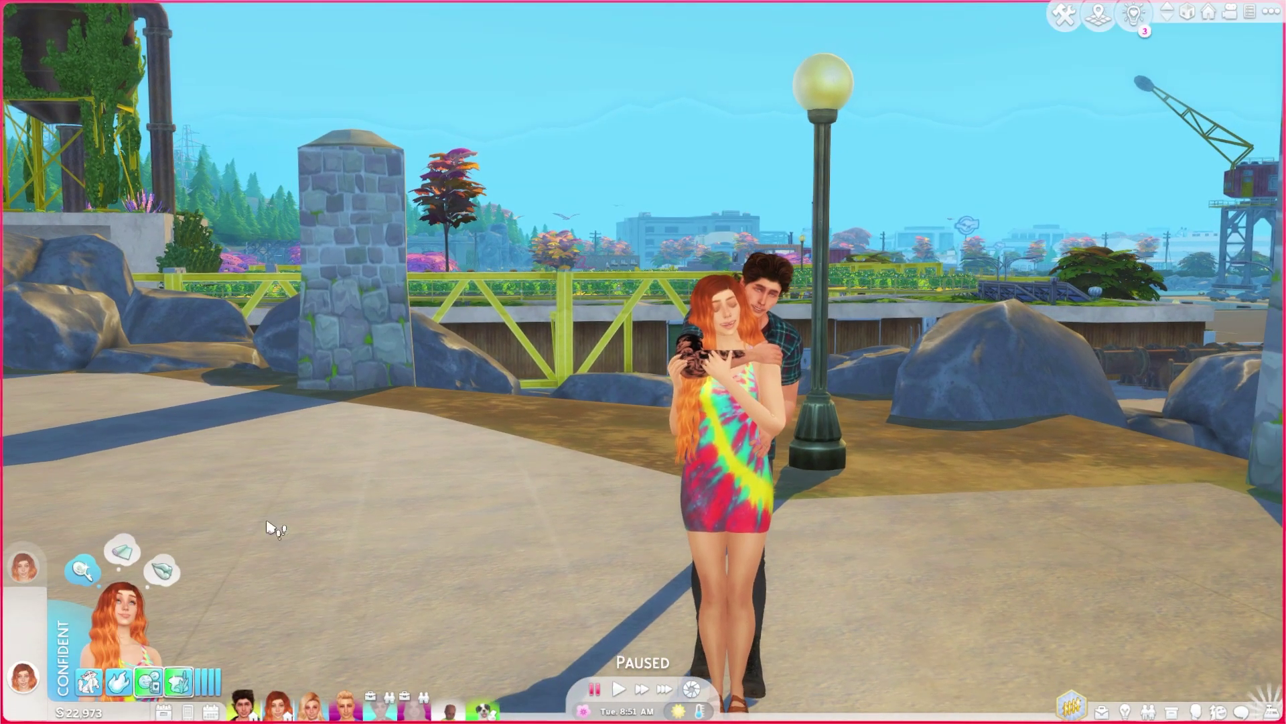
Cancel the current pose and run the game briefly until the couple takes the raised-arms embrace with her leg kicked back, pausing there
left_click(27, 678)
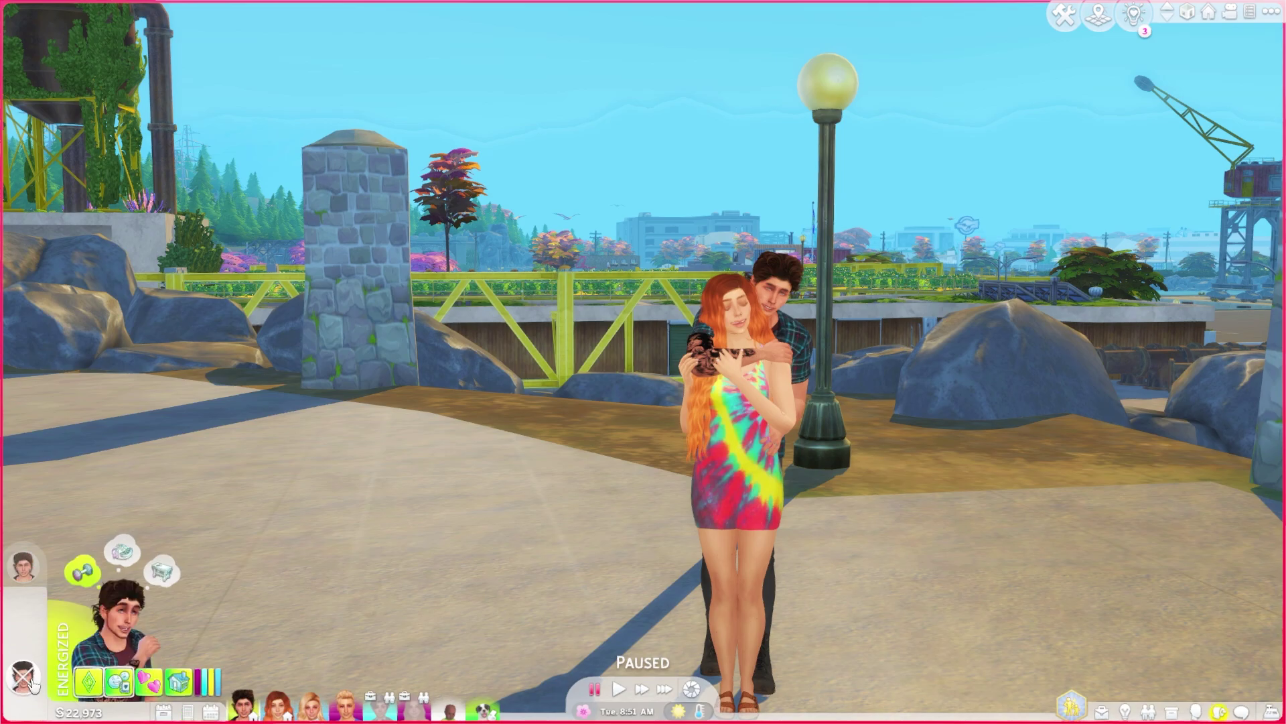
left_click(618, 688)
left_click(592, 685)
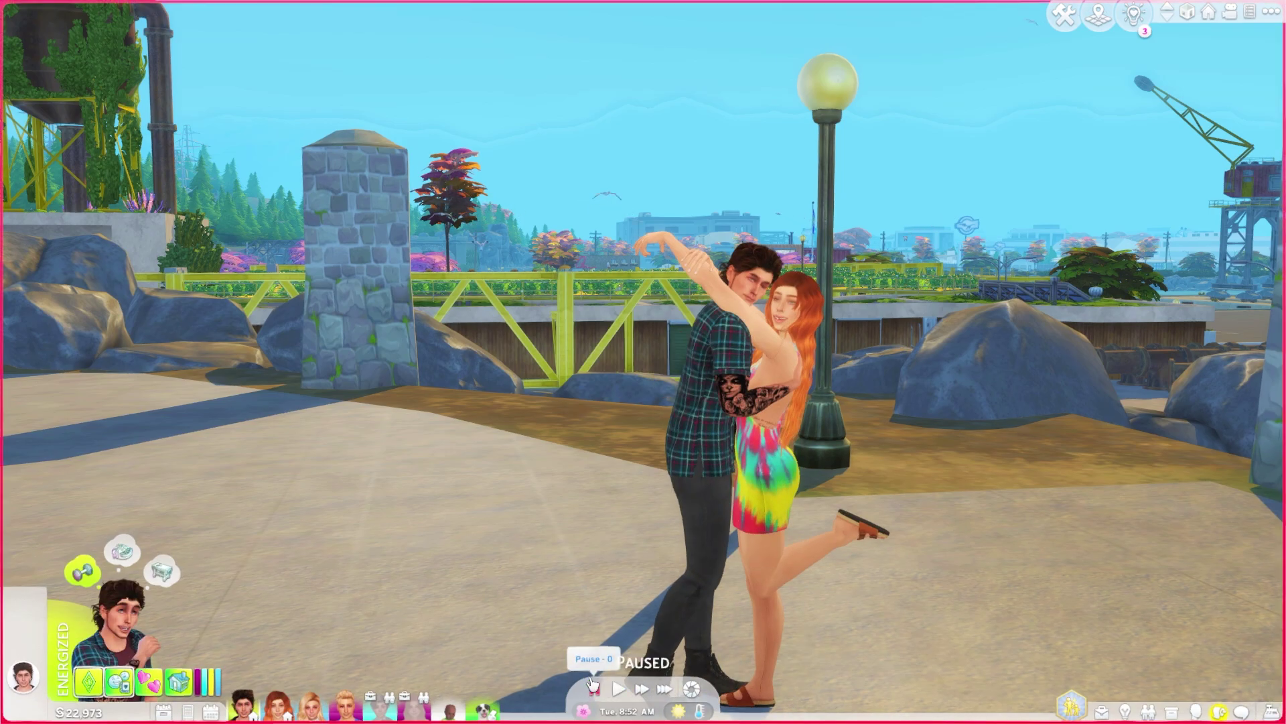
Frame the raised-arms embrace as a waist-up close-up in camera mode, capture screenshots of it, and return to the normal view
key("d")
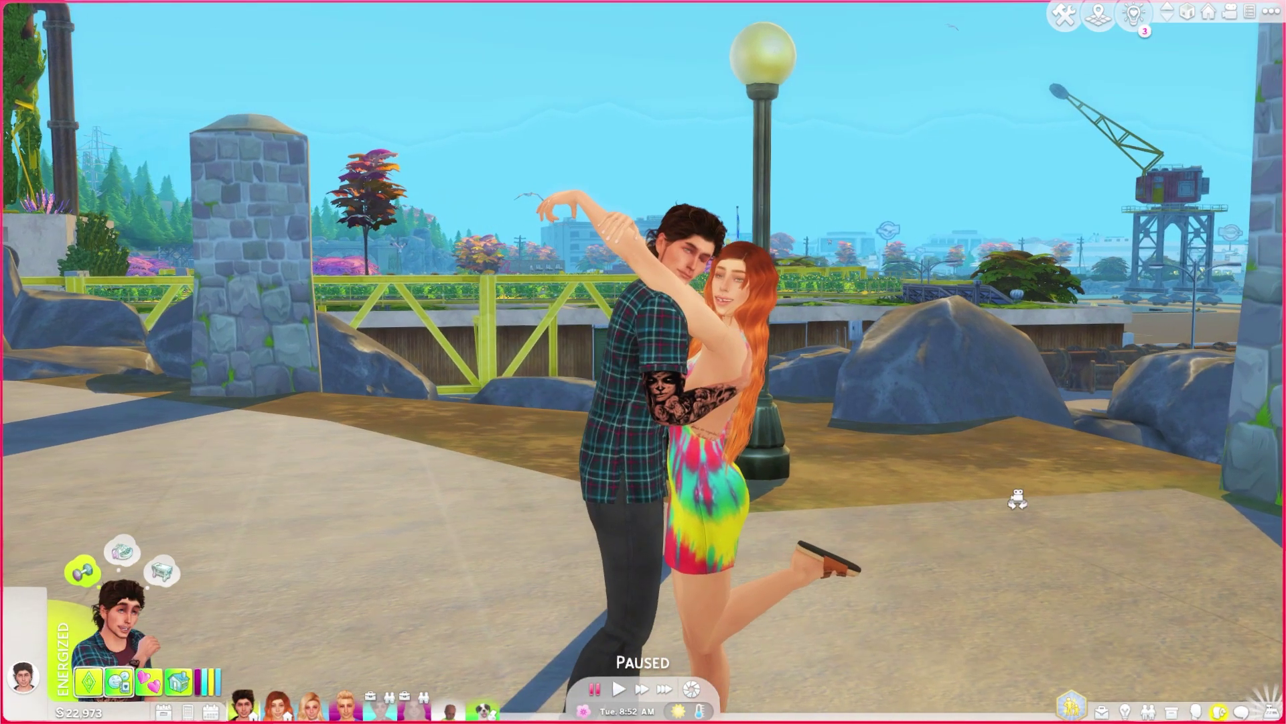
key("a")
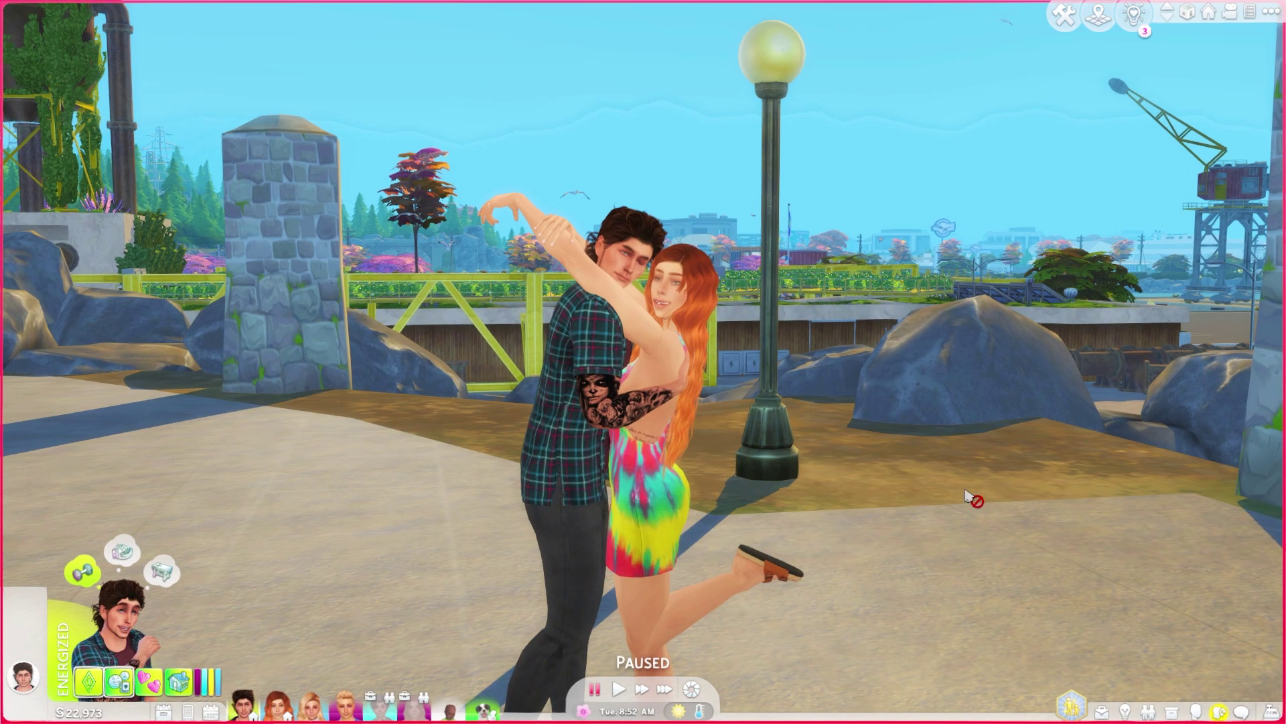
key("Tab")
key("w")
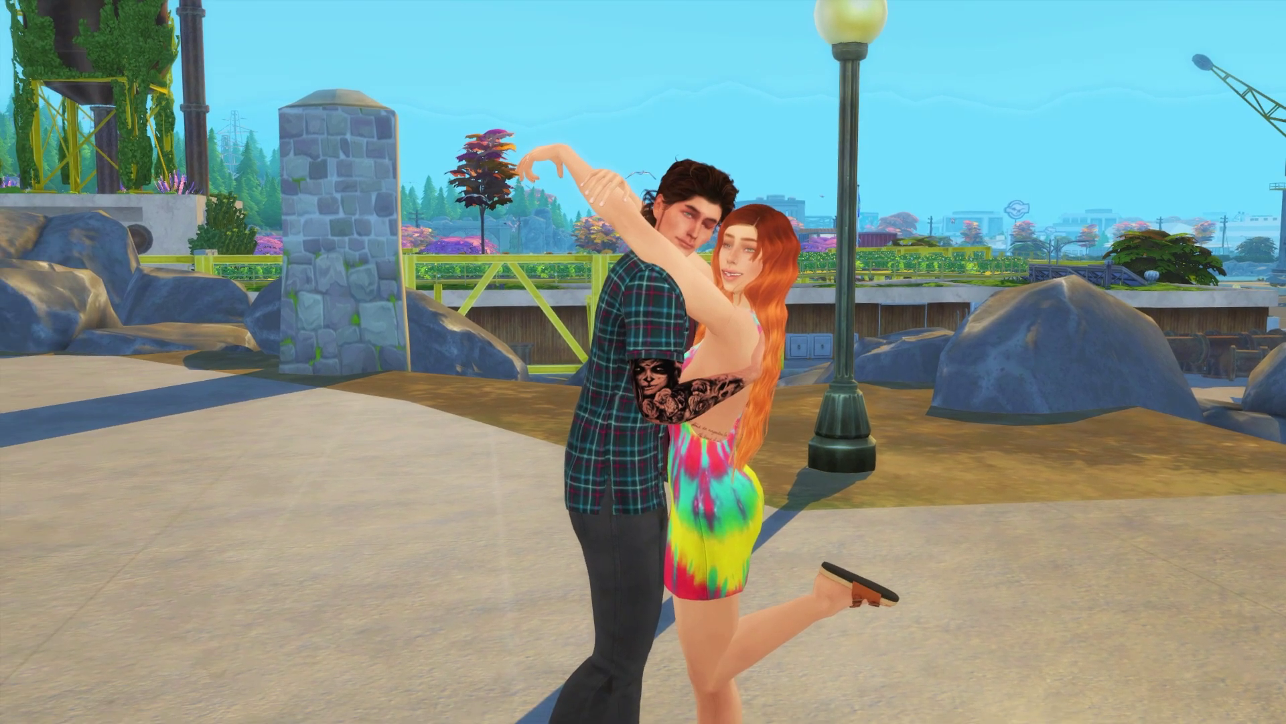
key("w")
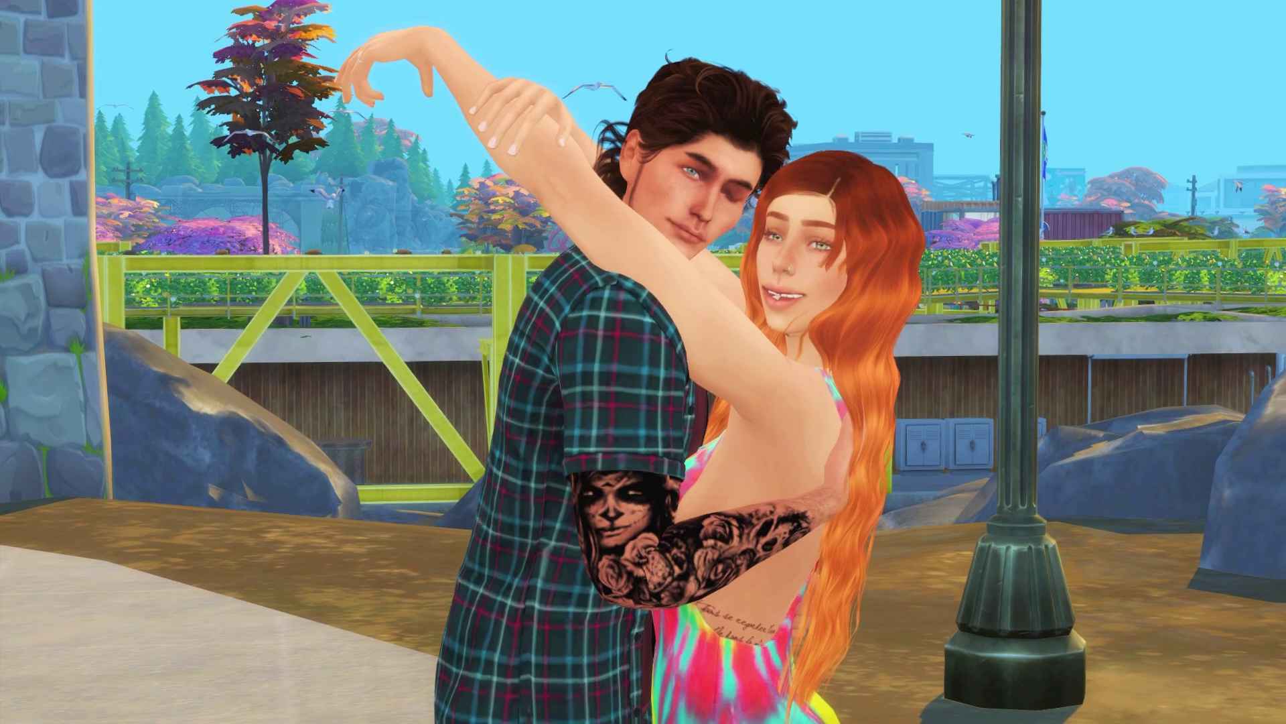
key("c")
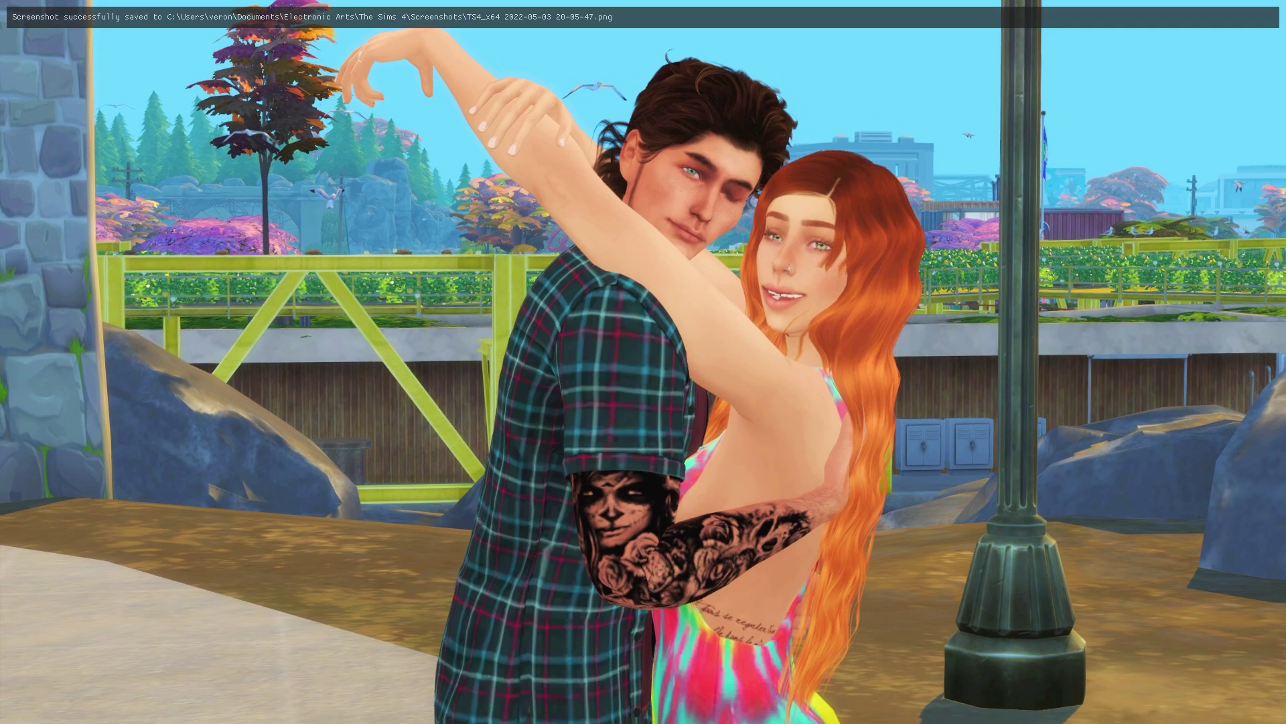
key("Tab")
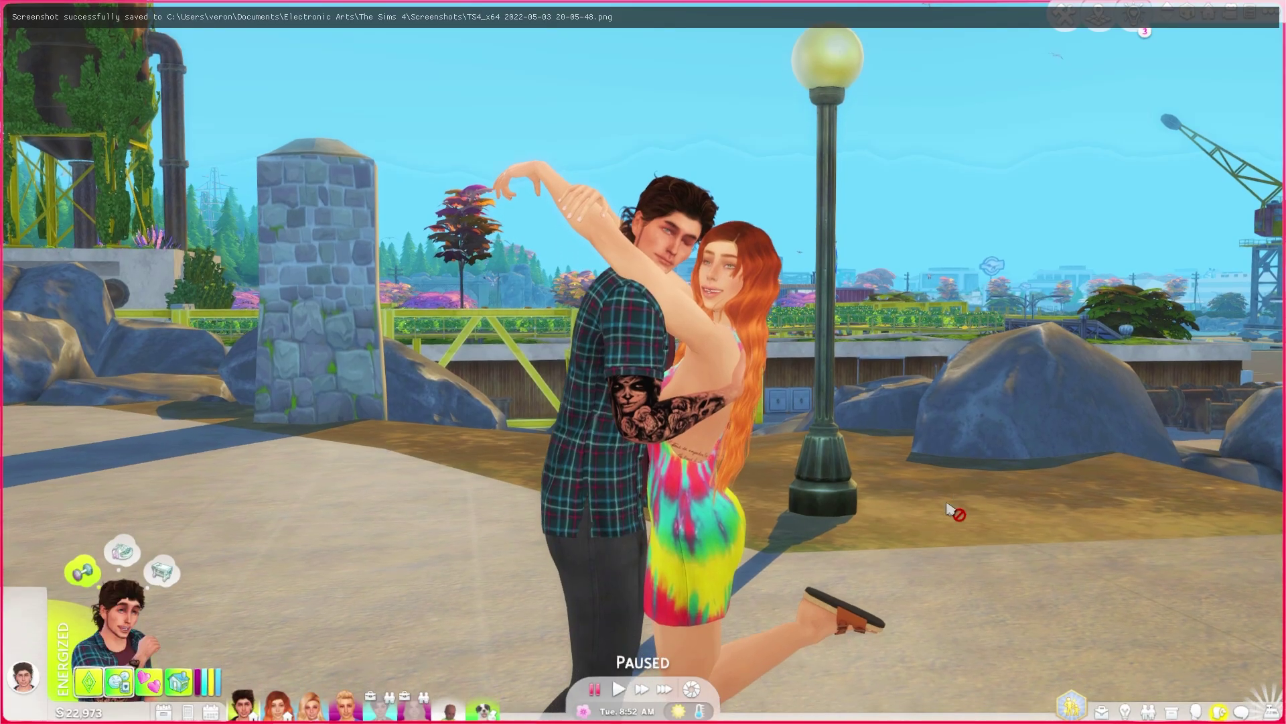
left_click_drag(937, 589, 995, 582)
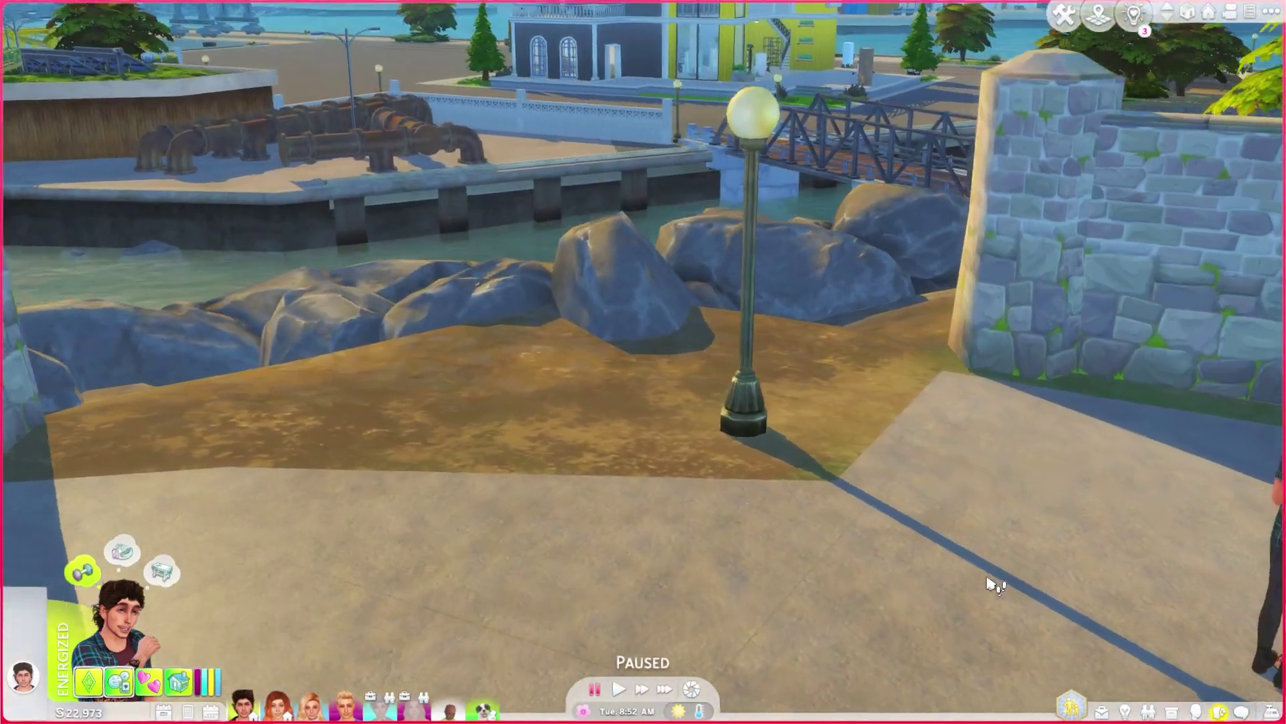
scroll(996, 583, "down", 3)
scroll(1229, 537, "up", 1)
scroll(482, 453, "up", 2)
left_click_drag(482, 454, 410, 460)
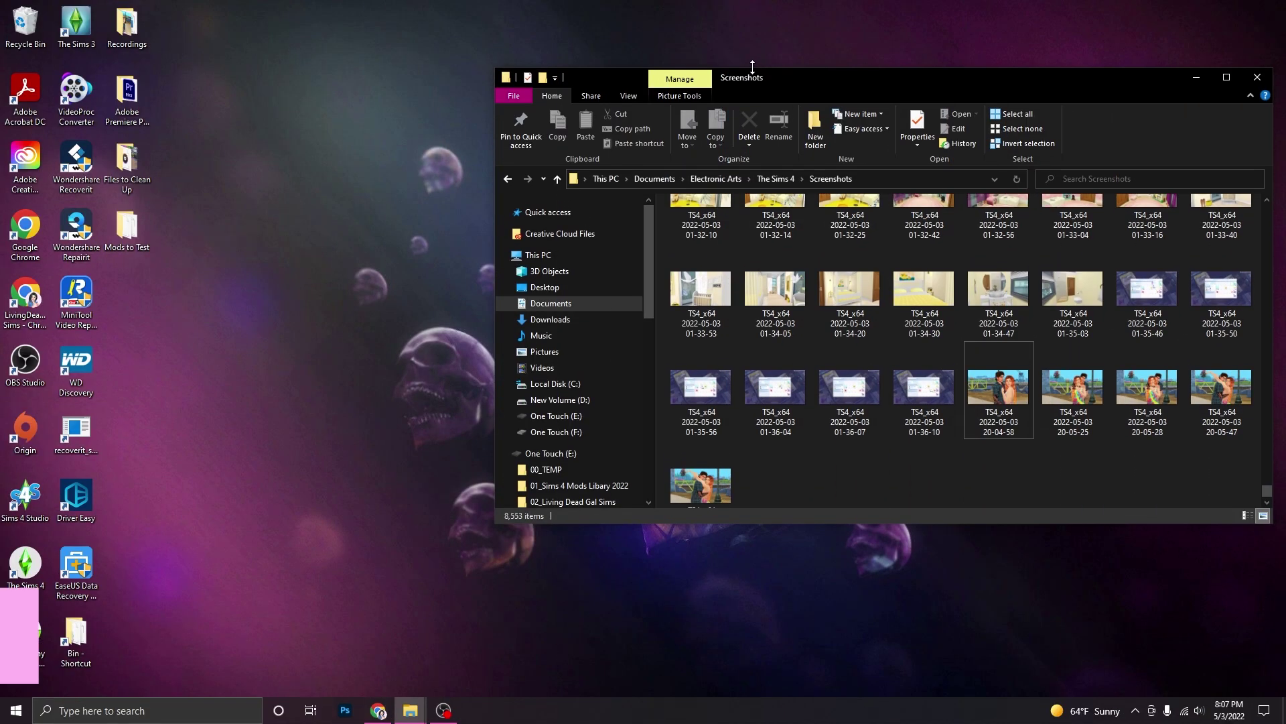
In The Sims 4 Screenshots folder in File Explorer, enlarge the window, view the two newest couple photos full size, and close the viewer
left_click_drag(502, 525, 482, 588)
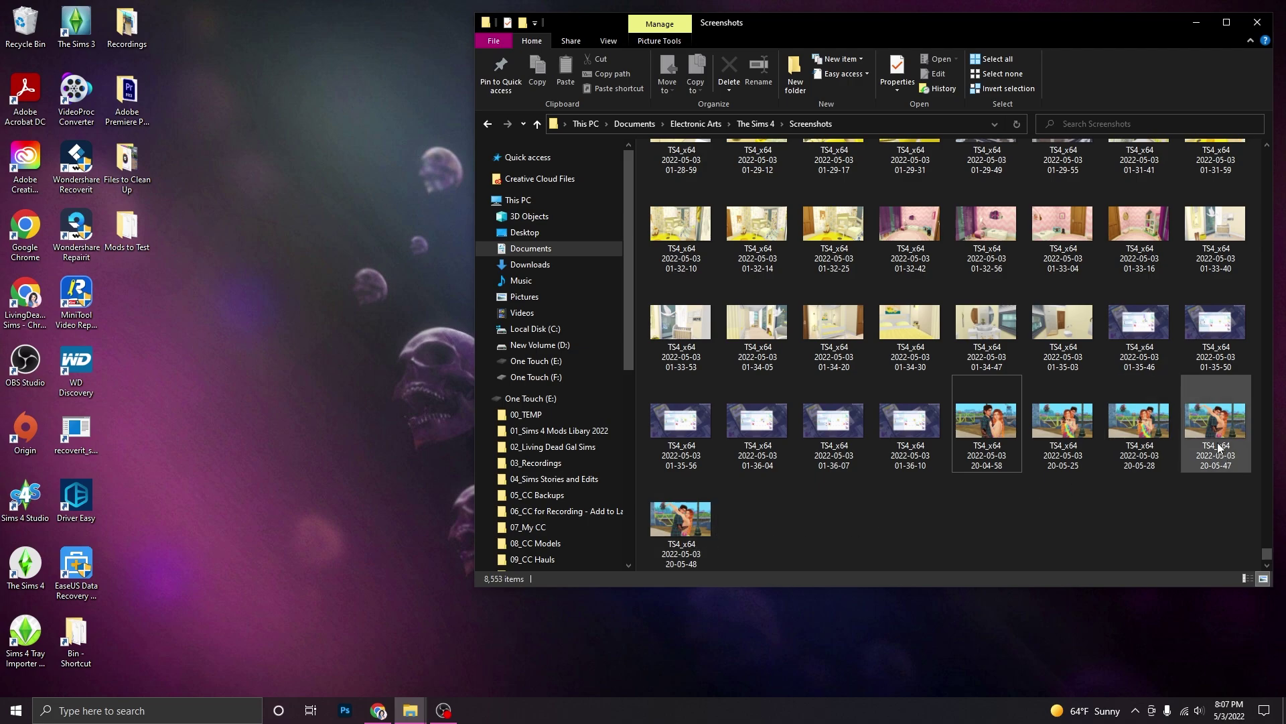
double_click(1215, 421)
key("Right")
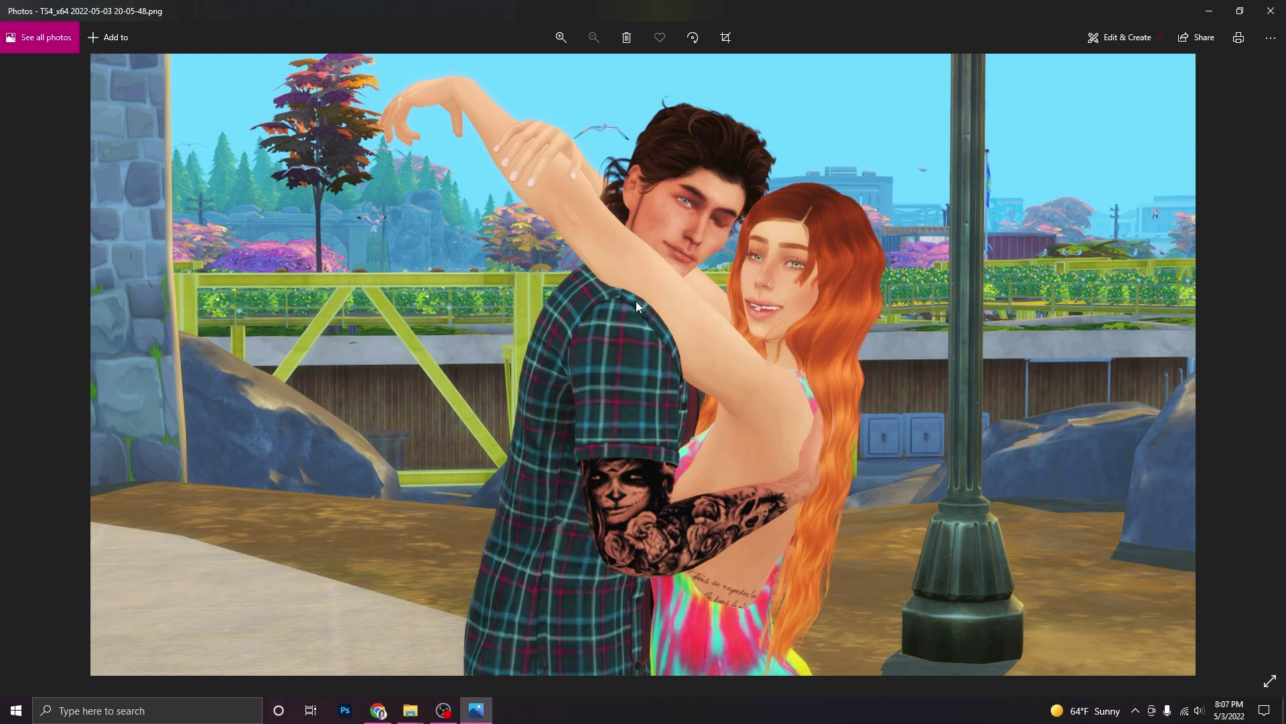
left_click(1271, 11)
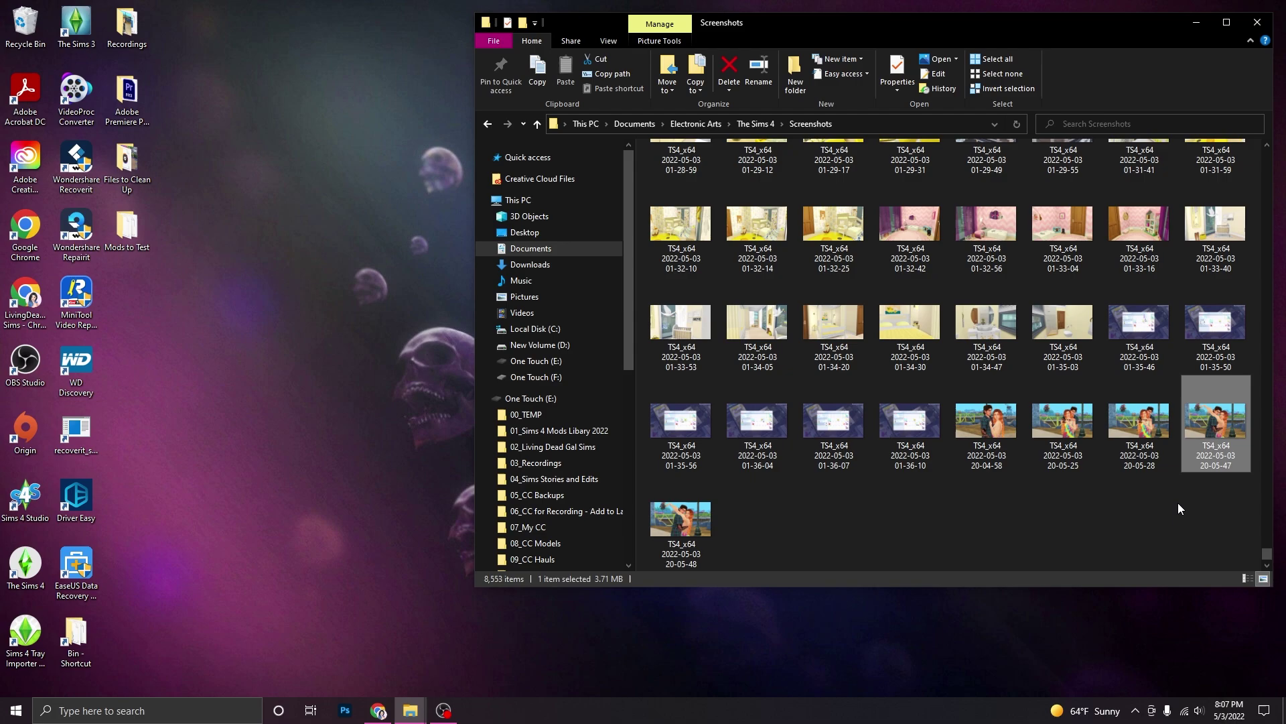
left_click(1196, 444)
right_click(1205, 419)
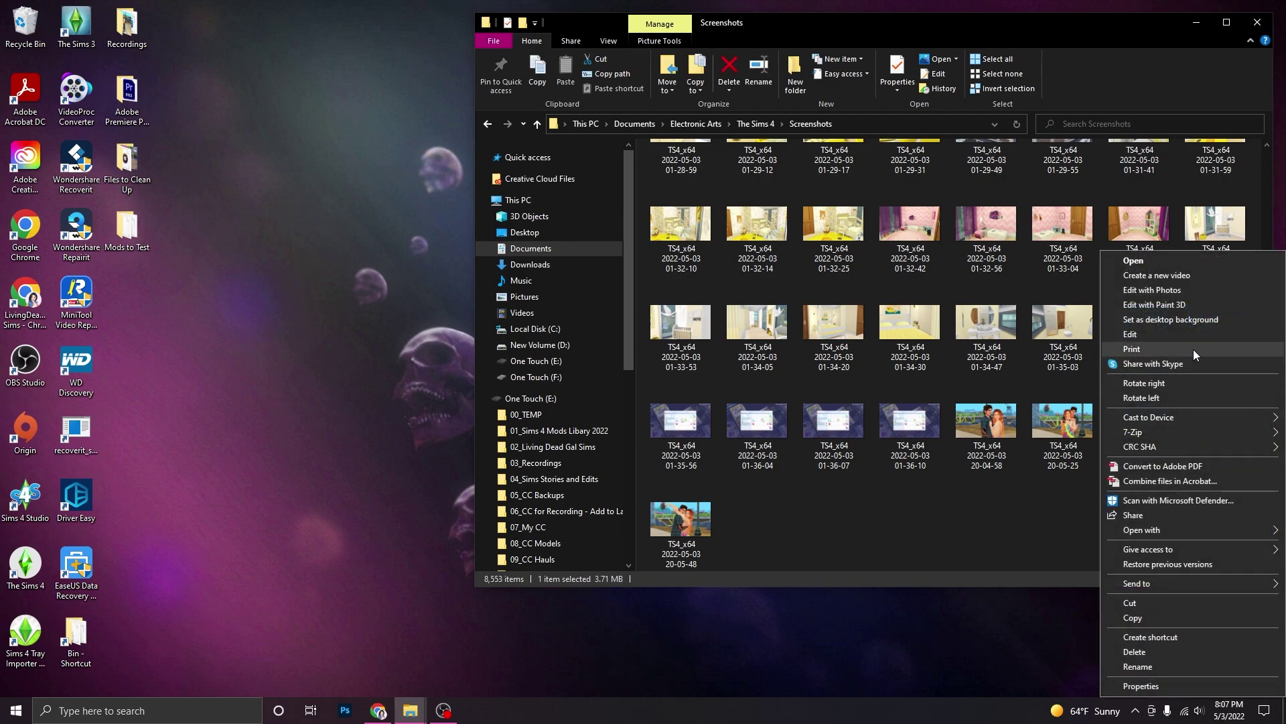
mouse_move(1189, 531)
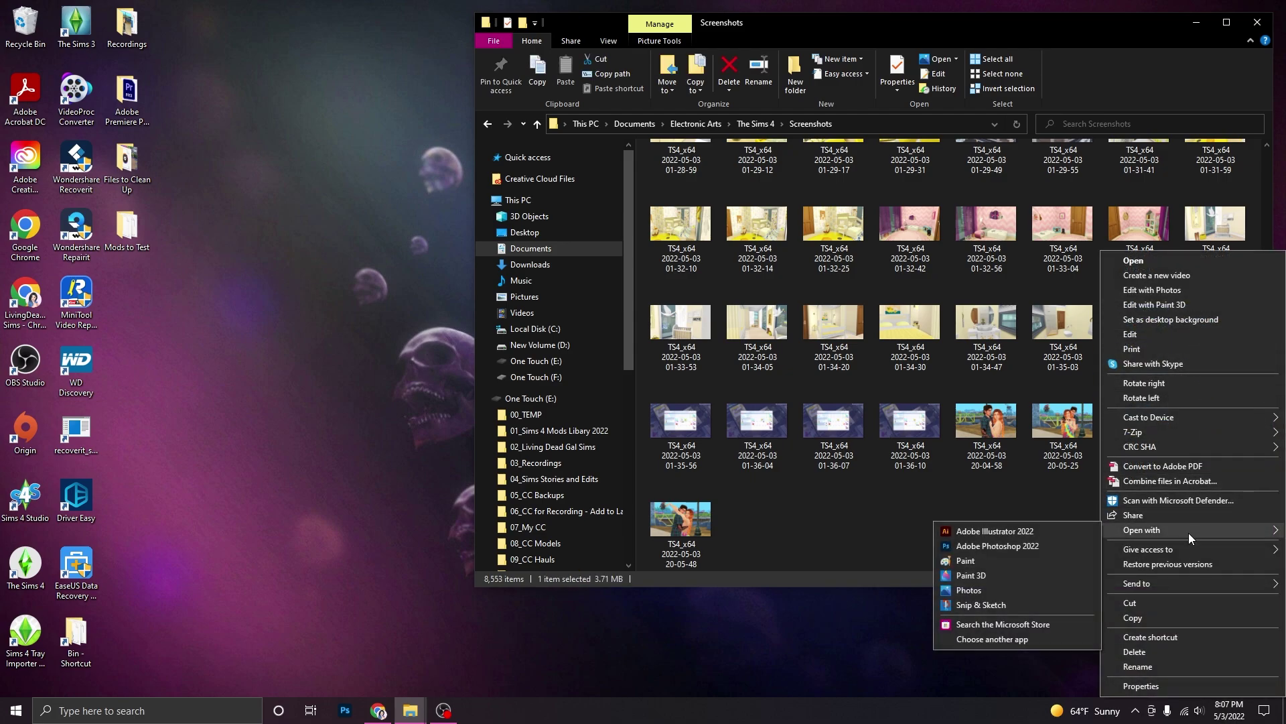
left_click(1056, 547)
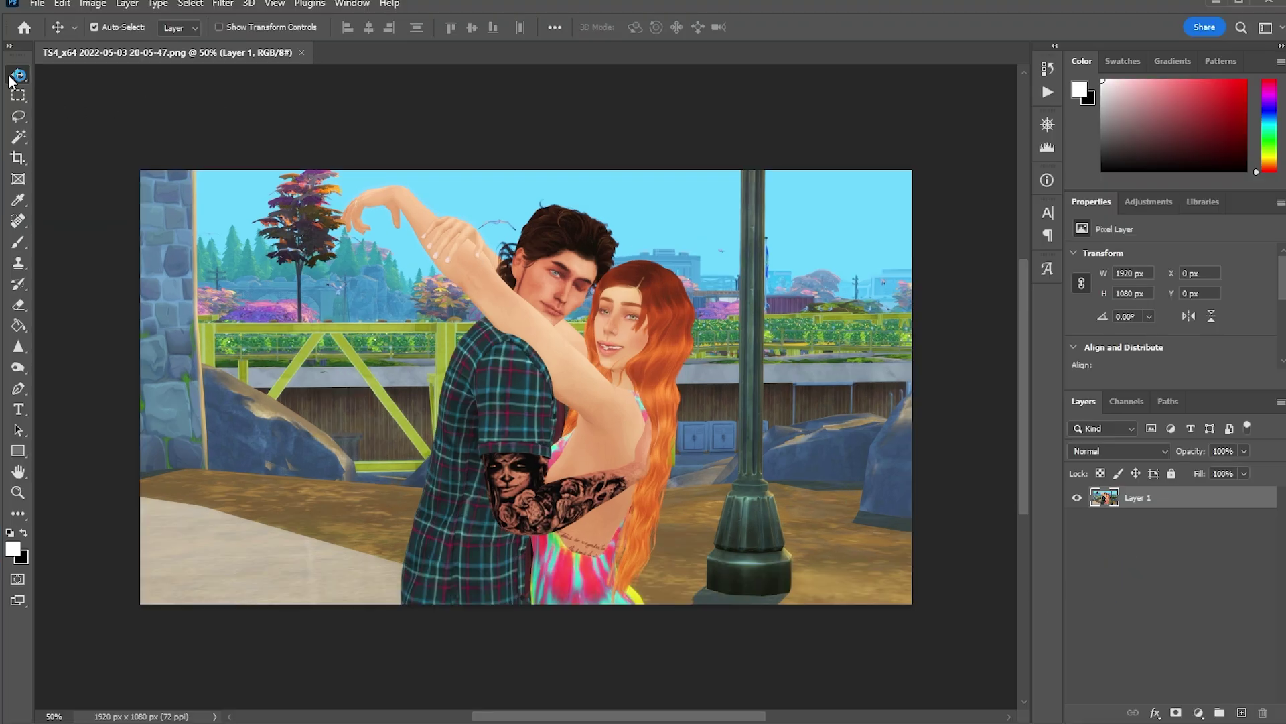
Crop both sides of the screenshot around the embracing couple to 1000 px wide, keeping the full 1080 px height
left_click_drag(573, 717, 563, 716)
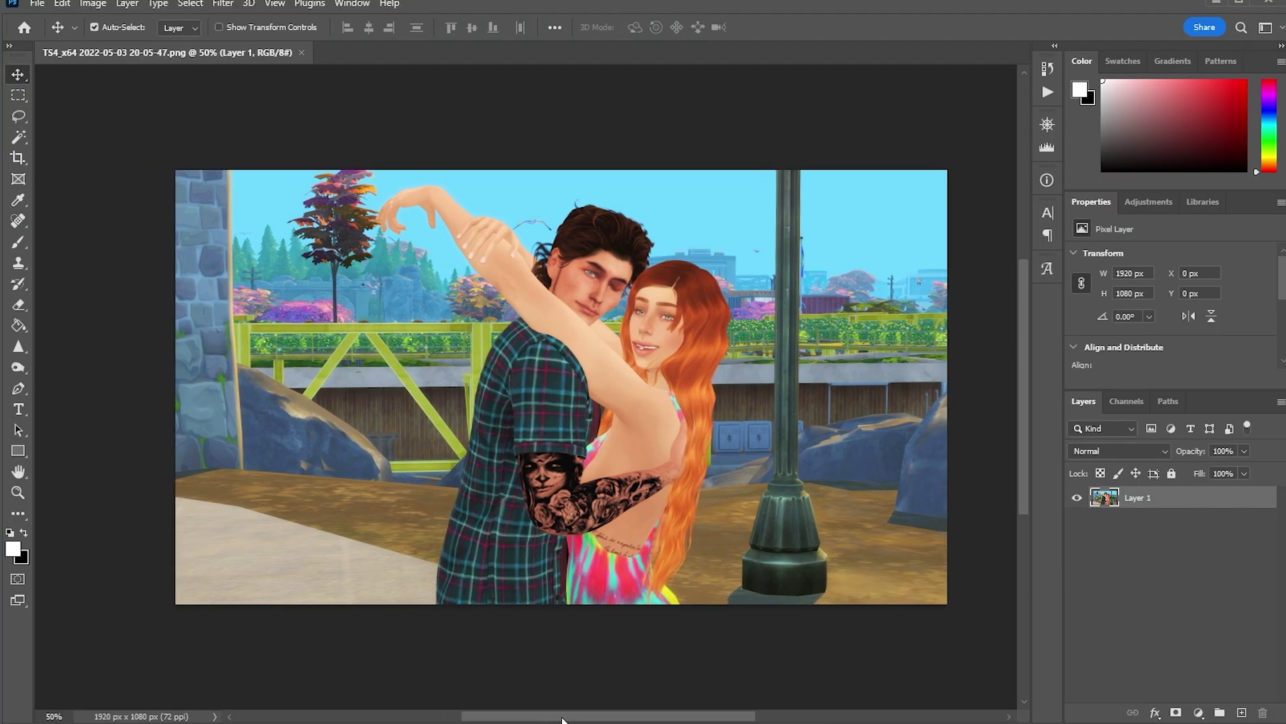
key("ctrl+plus")
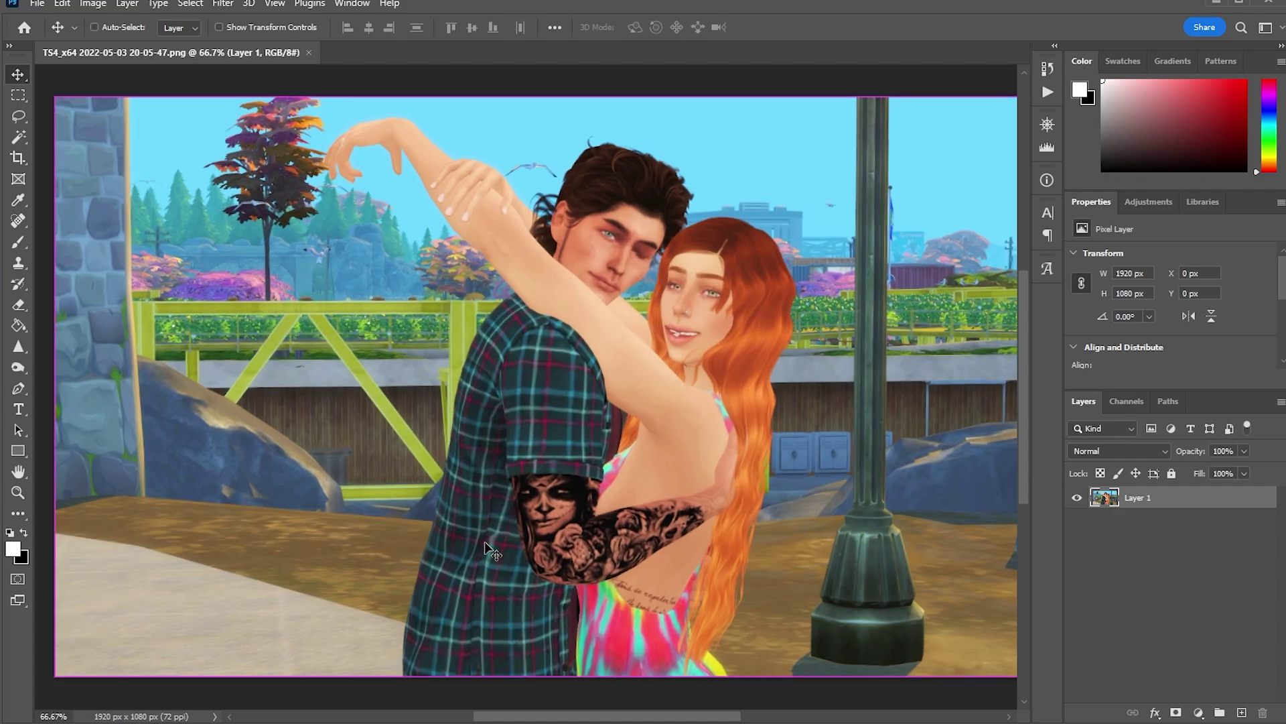
key("ctrl+minus")
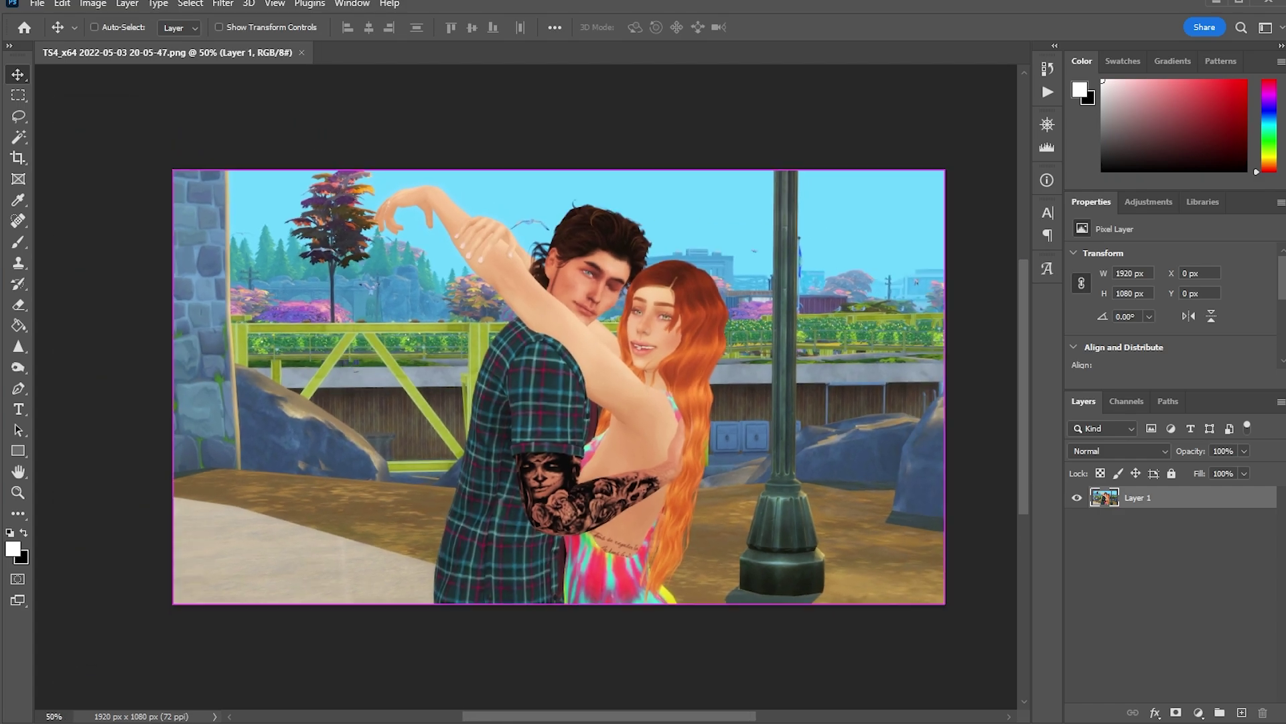
left_click(18, 165)
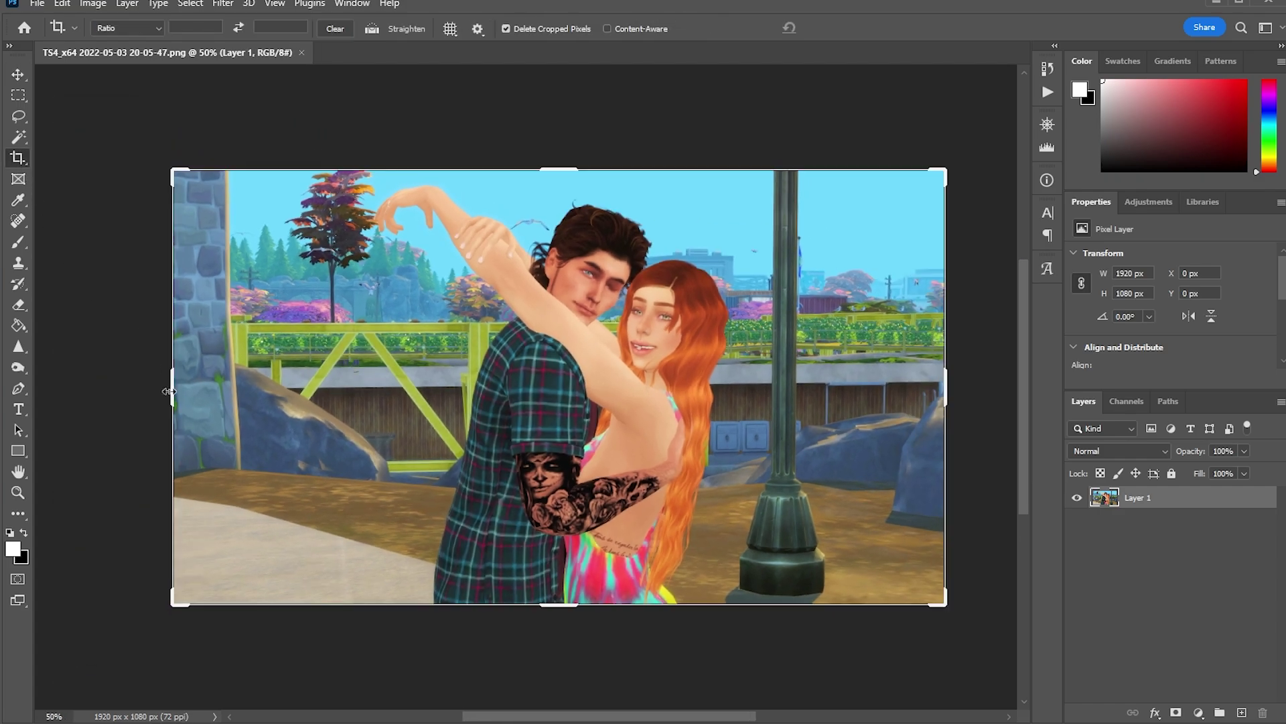
left_click_drag(176, 379, 154, 406)
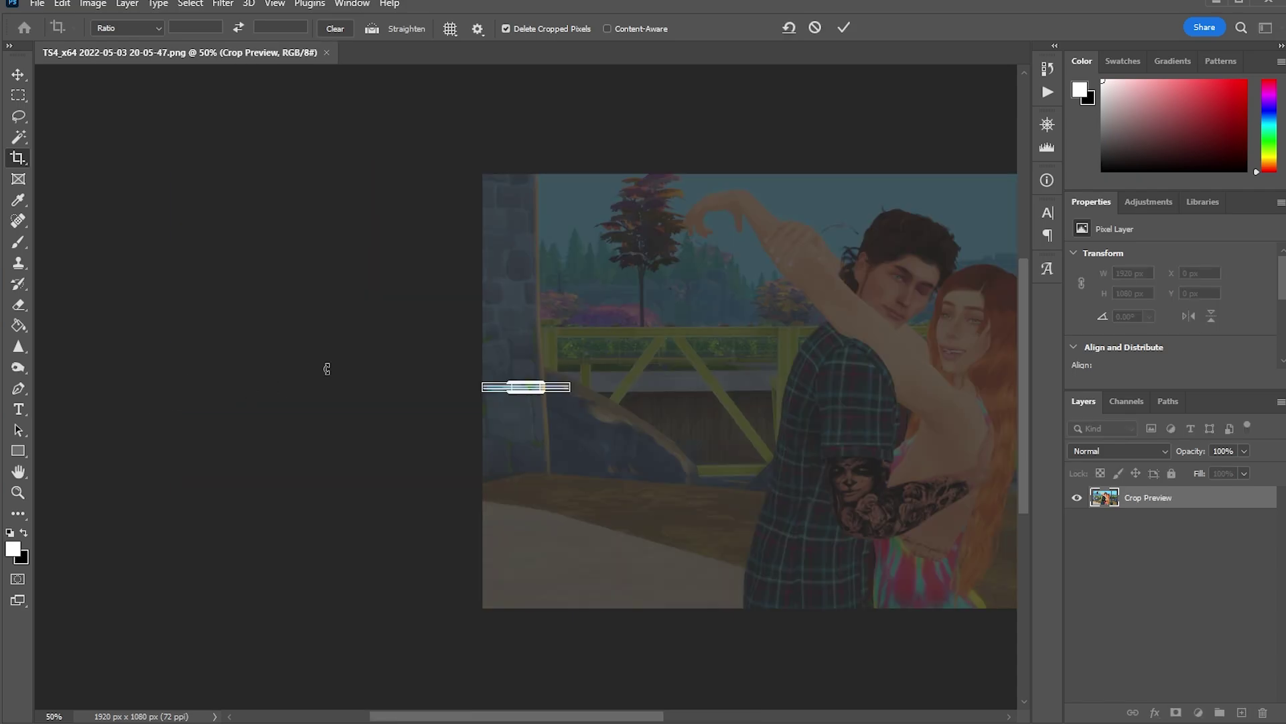
key("ctrl+z")
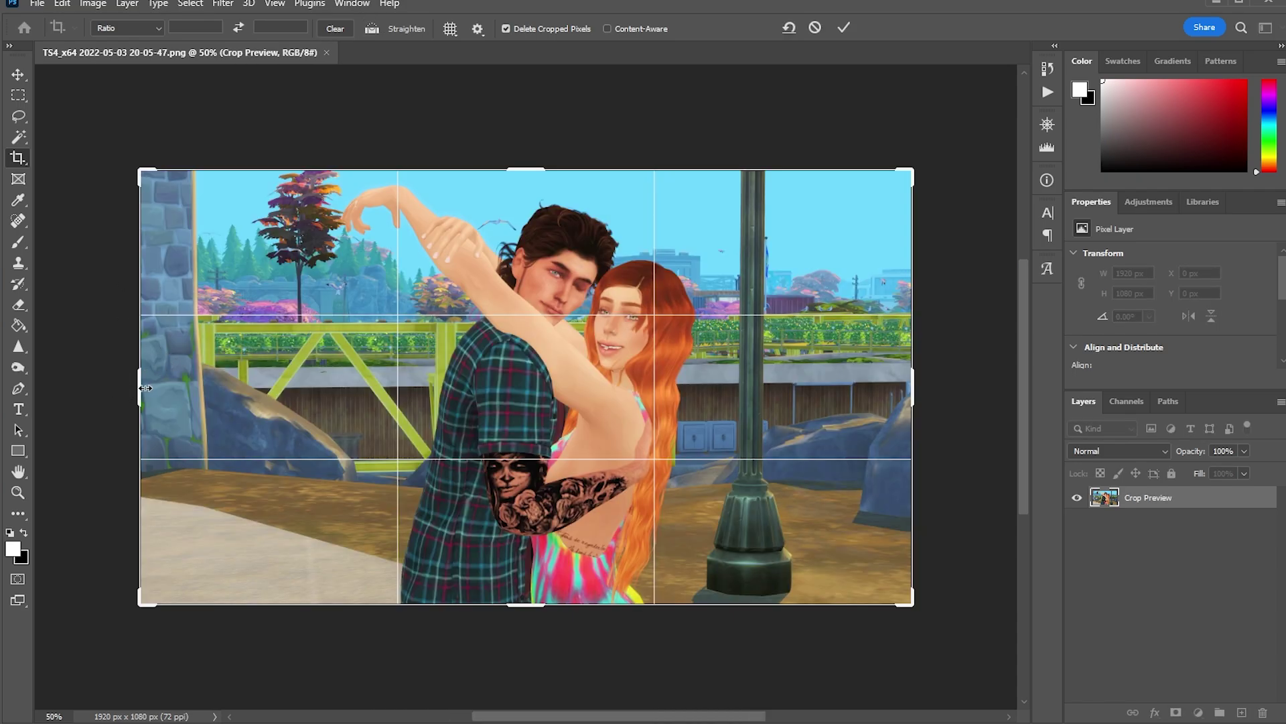
left_click_drag(146, 388, 230, 387)
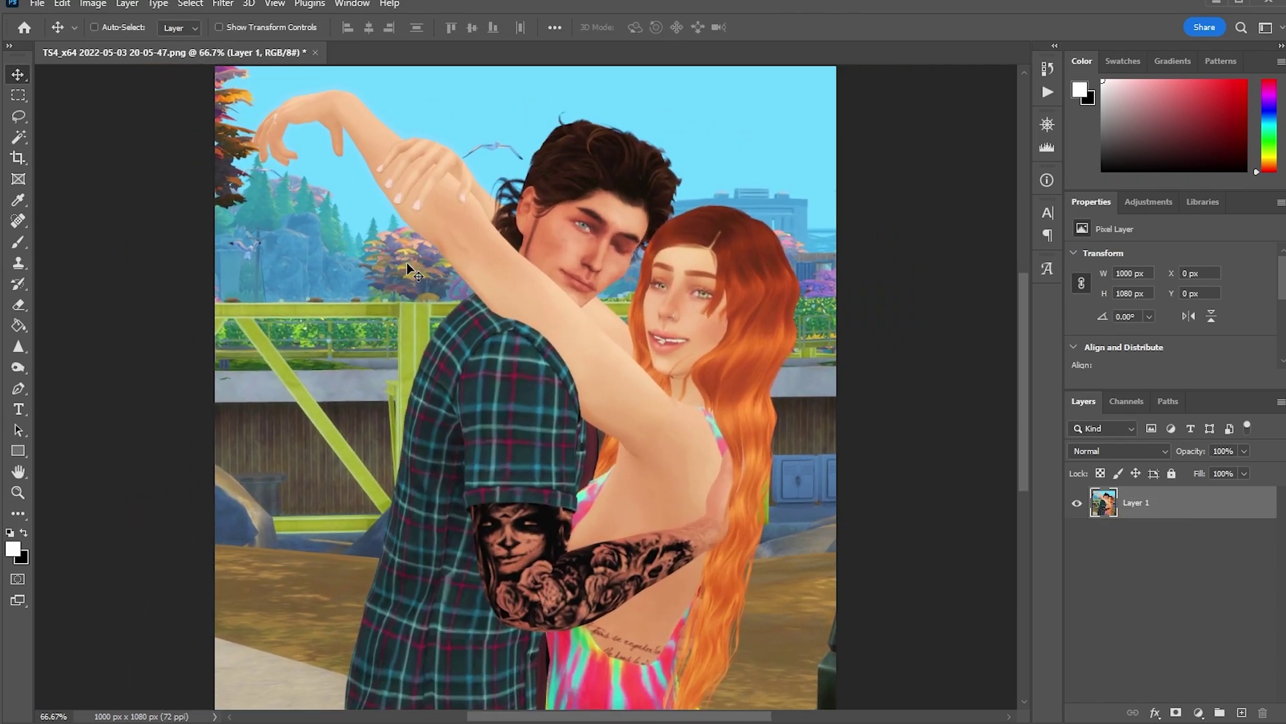
Remove the loose hair strands crossing the woman's chin and neck with the Clone Stamp tool
key("ctrl+plus")
key("ctrl+plus")
scroll(742, 526, "up", 1)
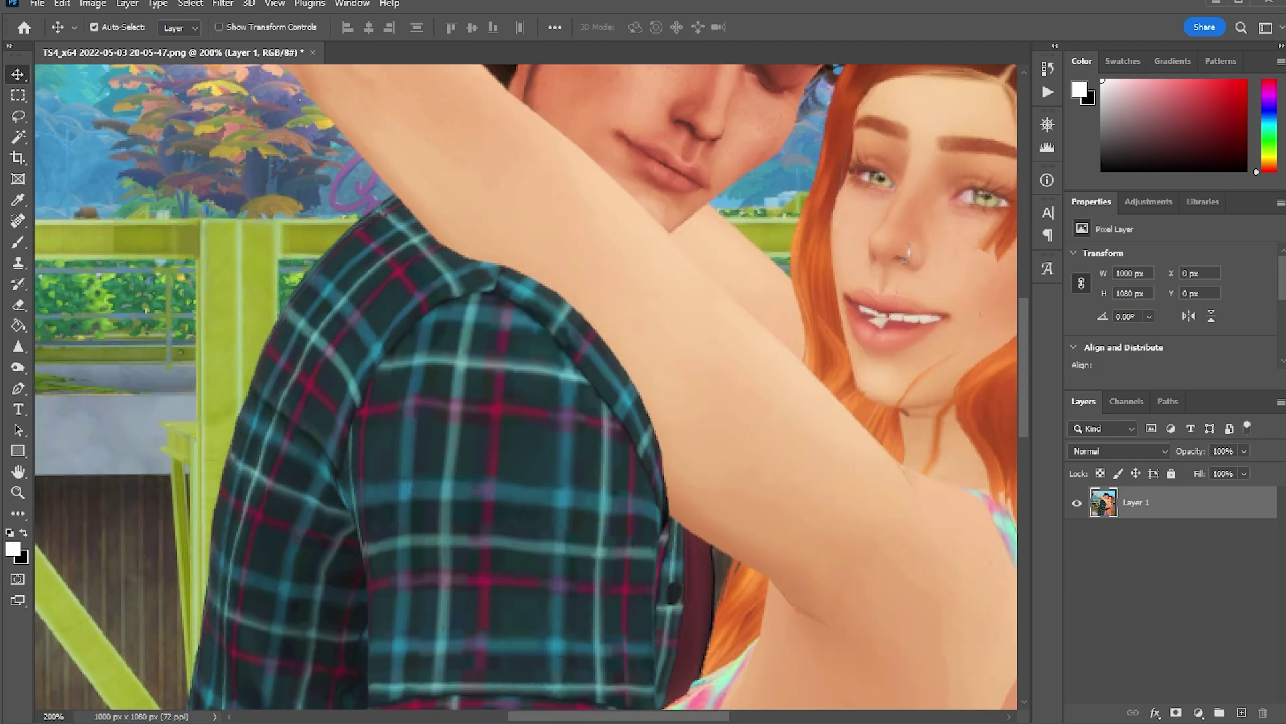
scroll(751, 217, "right", 5)
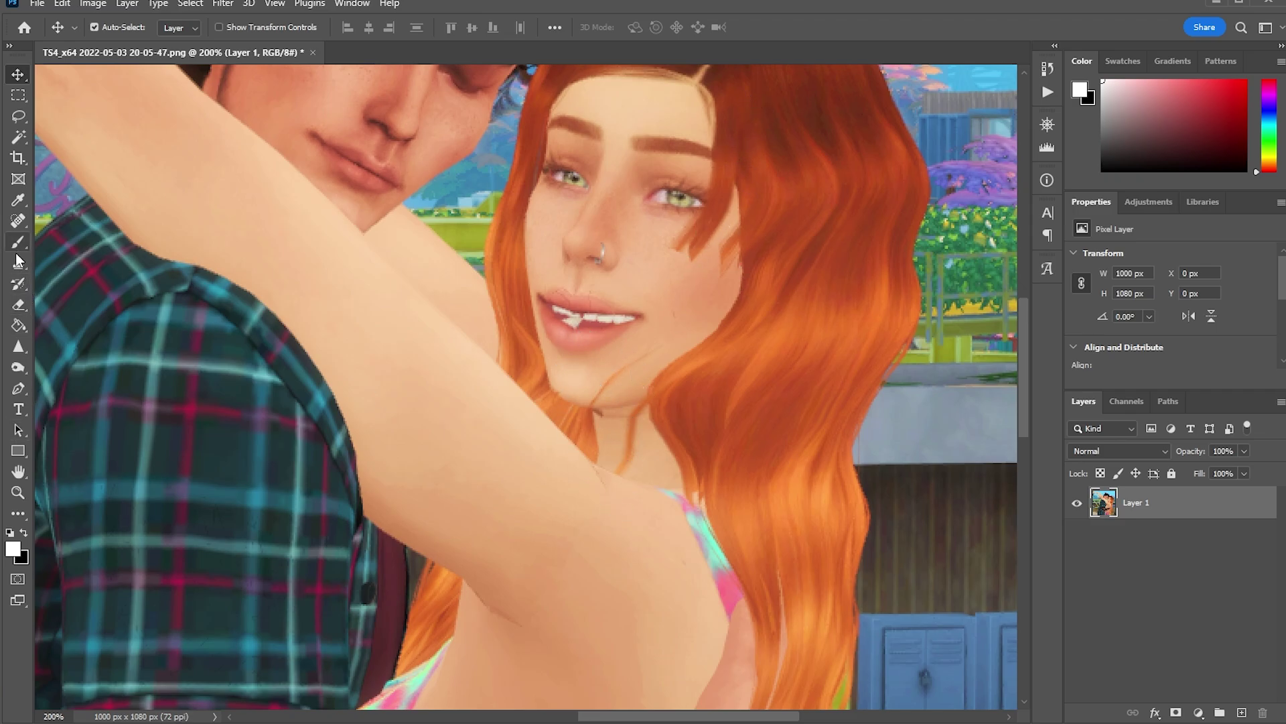
left_click_drag(18, 263, 82, 265)
left_click(81, 265)
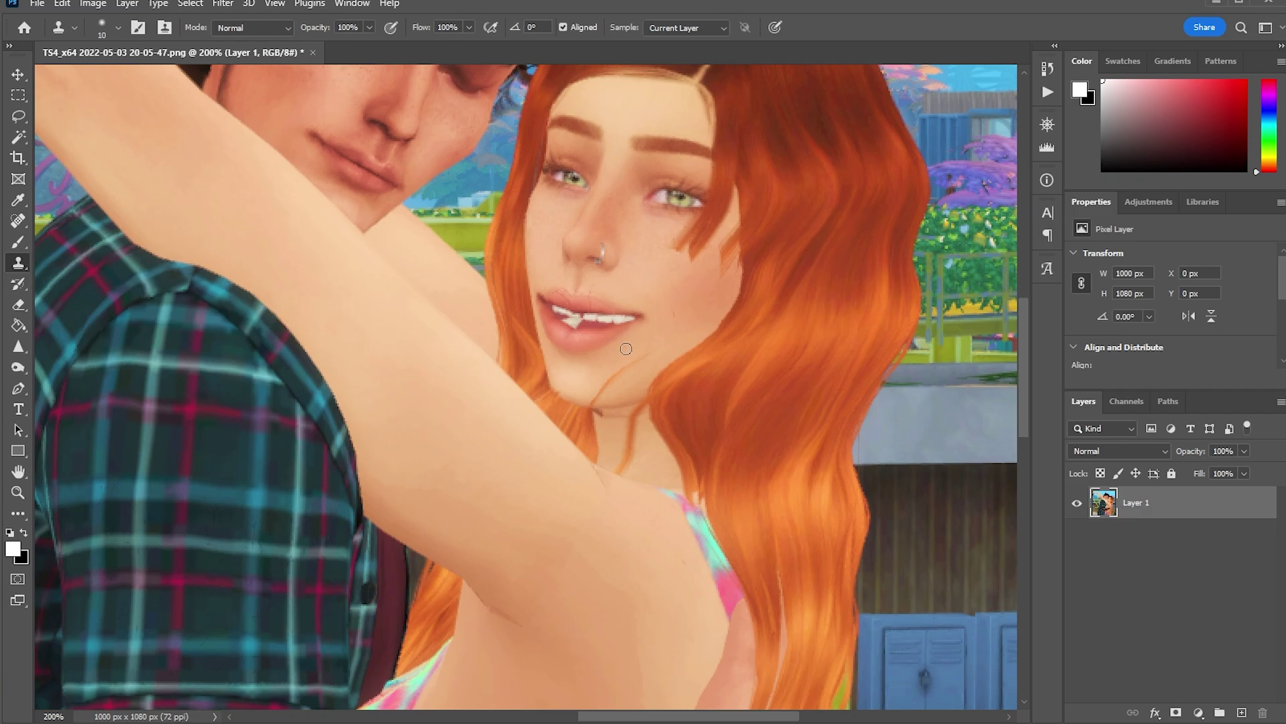
scroll(621, 348, "up", 2)
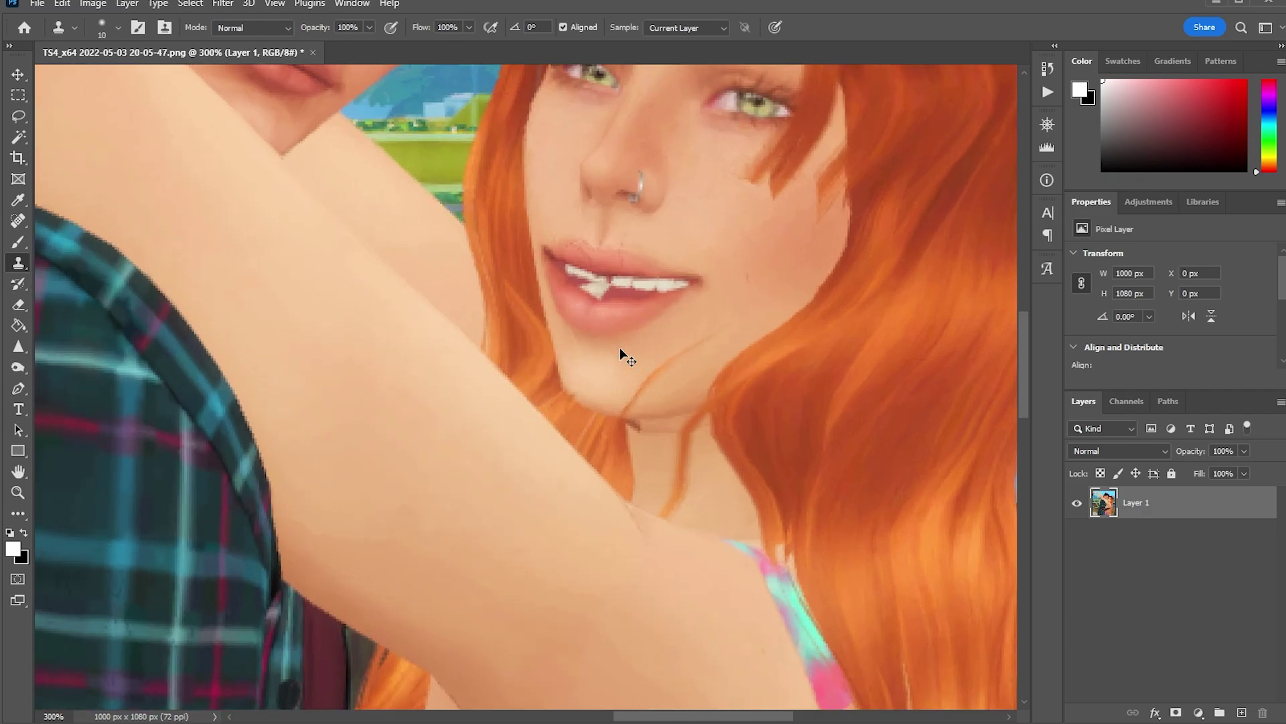
key("bracketright")
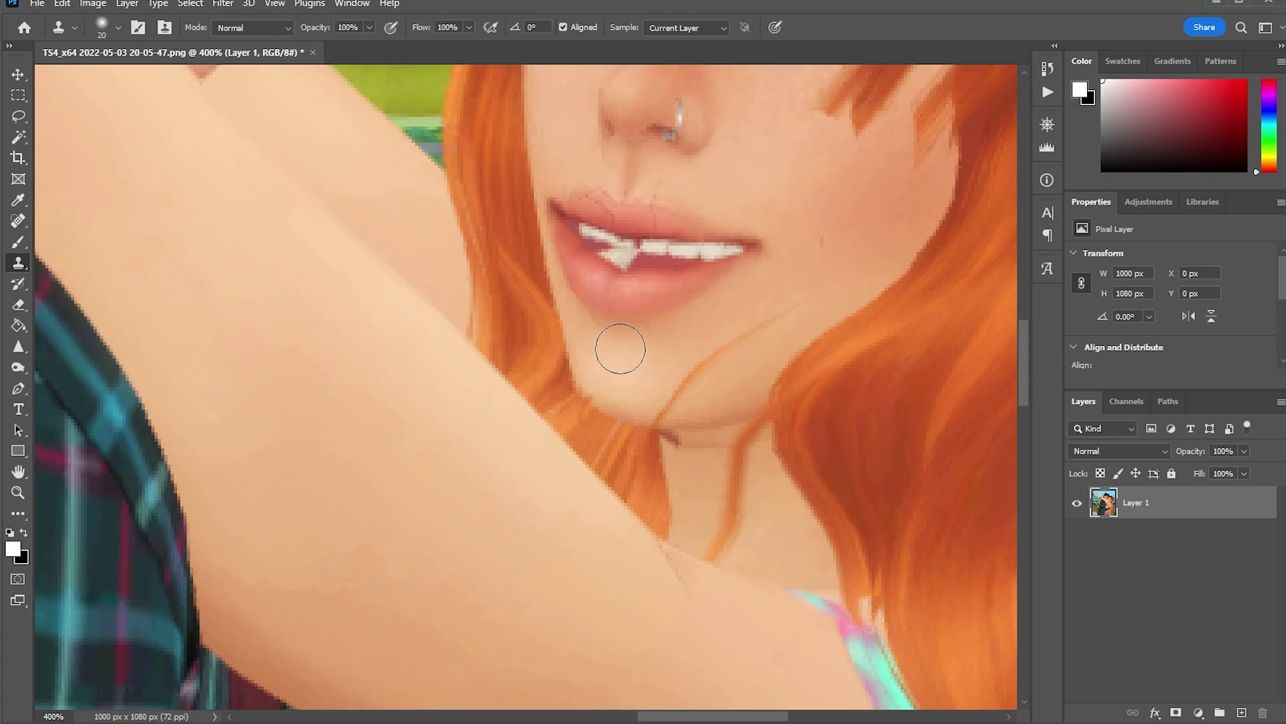
key("bracketleft")
key("bracketleft")
mouse_move(755, 329)
left_mouse_down()
mouse_move(770, 319)
mouse_move(784, 336)
mouse_move(790, 315)
mouse_move(767, 319)
mouse_move(784, 307)
mouse_move(770, 336)
mouse_move(758, 327)
mouse_move(695, 384)
mouse_move(672, 375)
left_mouse_up()
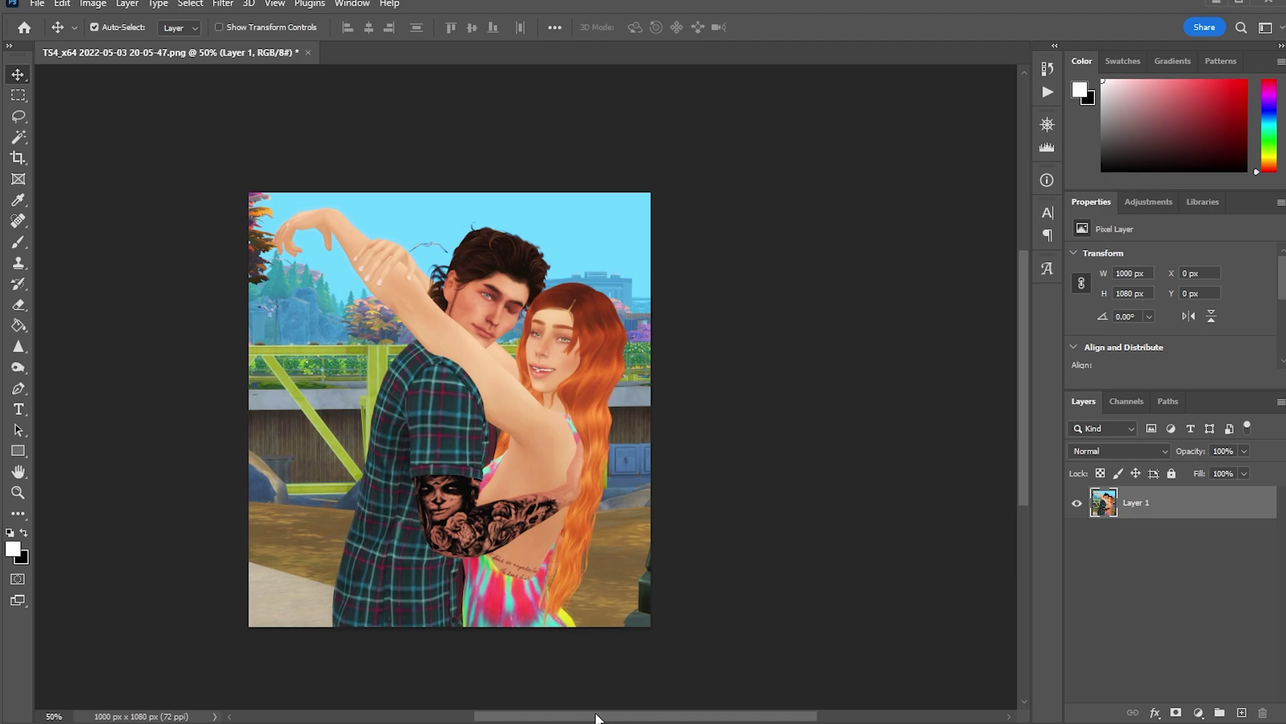
Raise the photo's contrast moderately and its brightness slightly with a Brightness/Contrast adjustment
left_click_drag(594, 715, 576, 711)
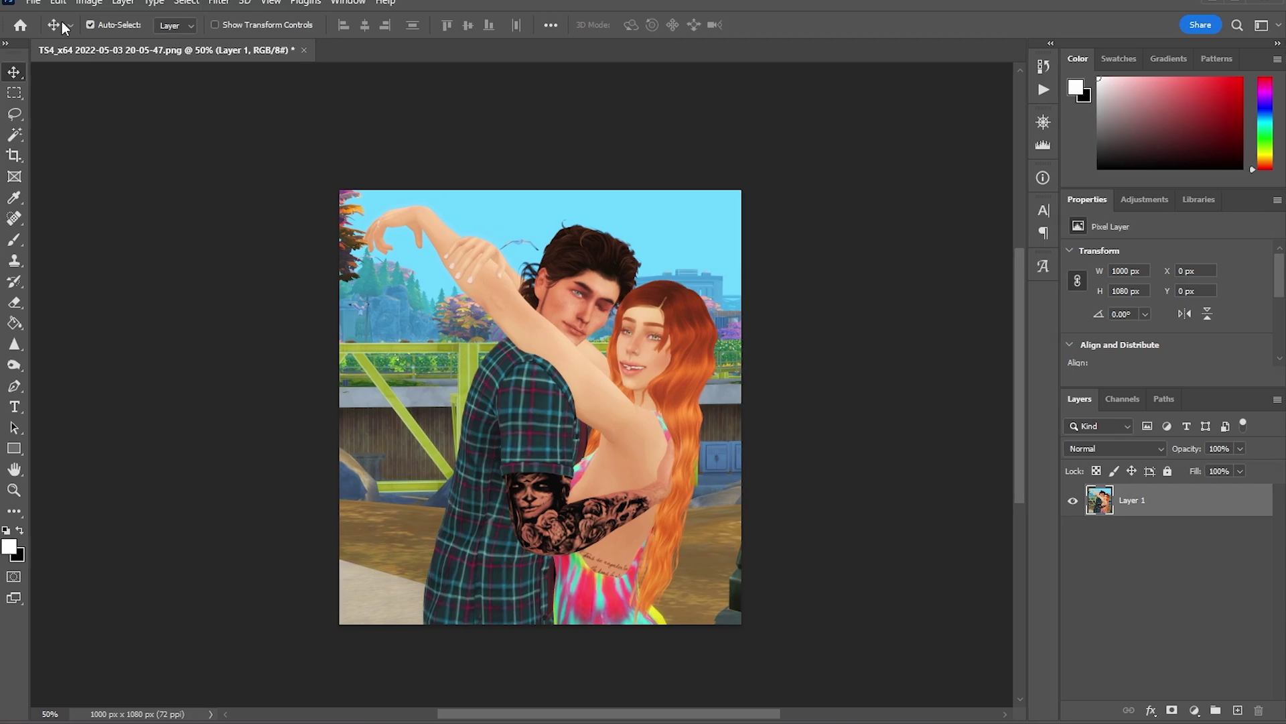
left_click(93, 4)
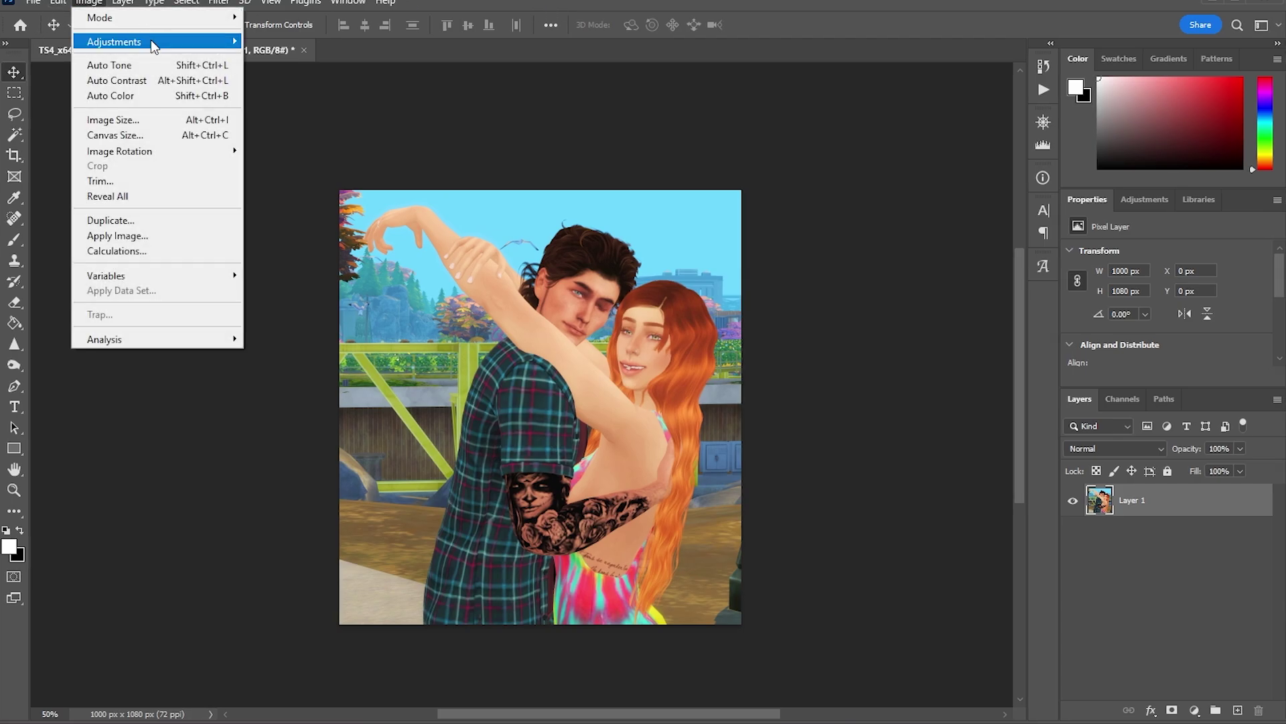
mouse_move(160, 40)
left_click(301, 42)
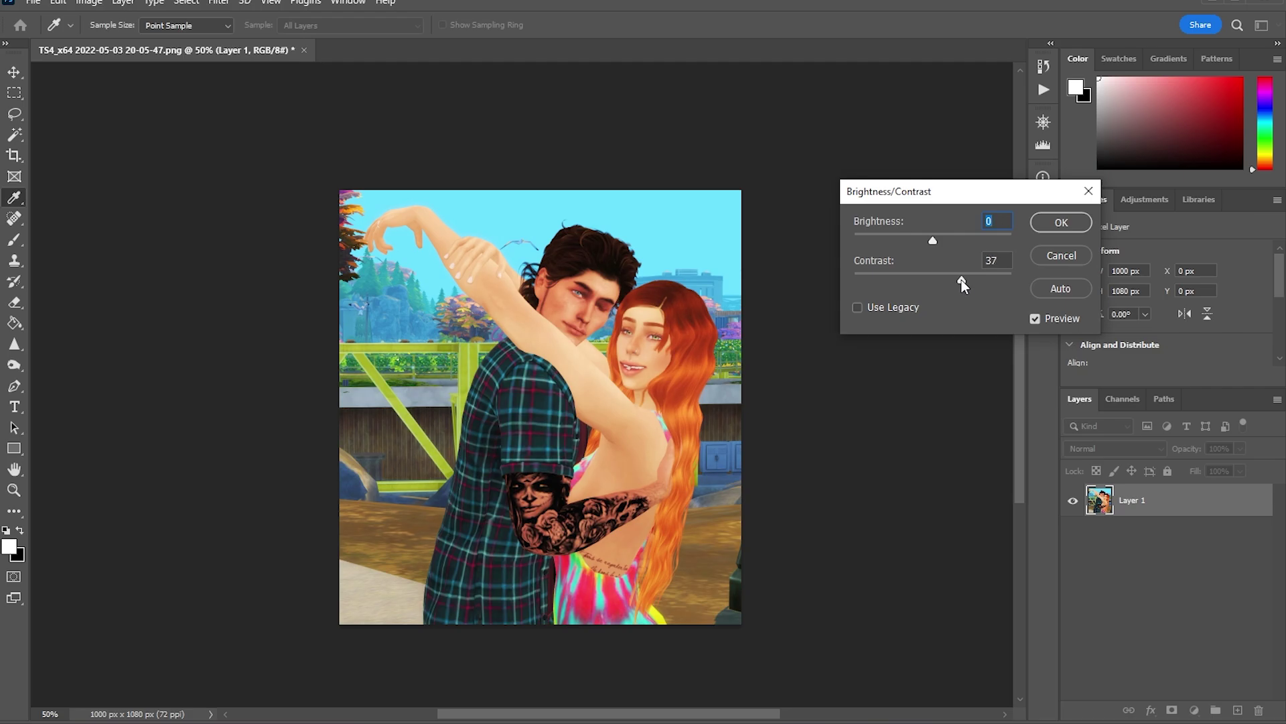
mouse_move(963, 279)
left_mouse_down()
mouse_move(947, 277)
mouse_move(931, 237)
mouse_move(954, 276)
left_mouse_up()
left_click_drag(935, 239, 935, 239)
left_click(955, 279)
left_click(1061, 223)
key("v")
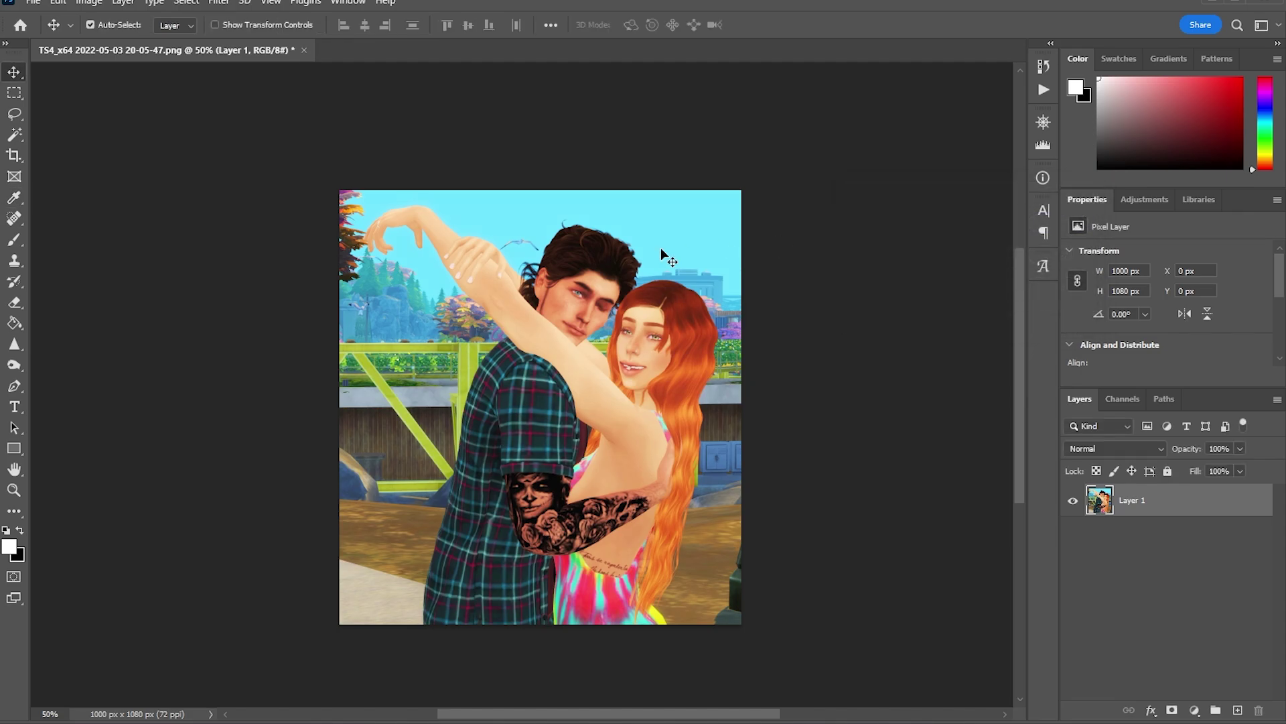
Increase the photo's vibrance to +23 with a Vibrance adjustment, leaving saturation at 0
key("ctrl+plus")
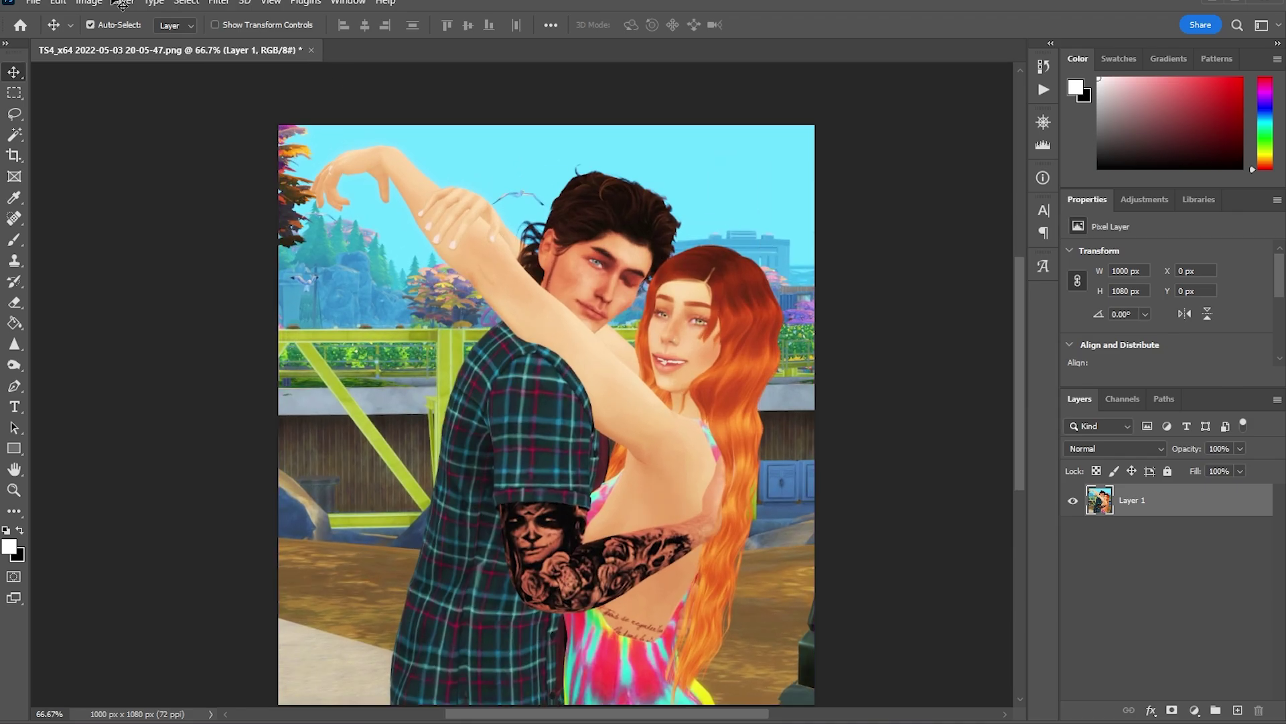
left_click(91, 2)
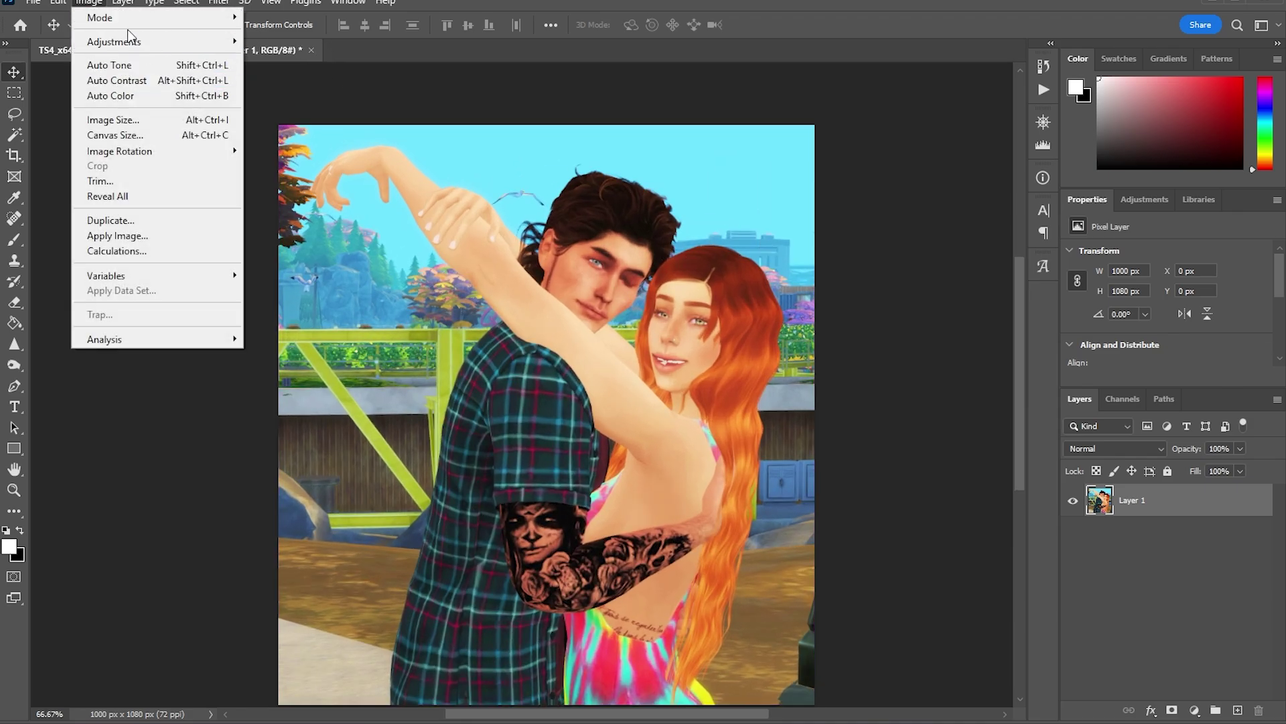
mouse_move(141, 41)
left_click(274, 109)
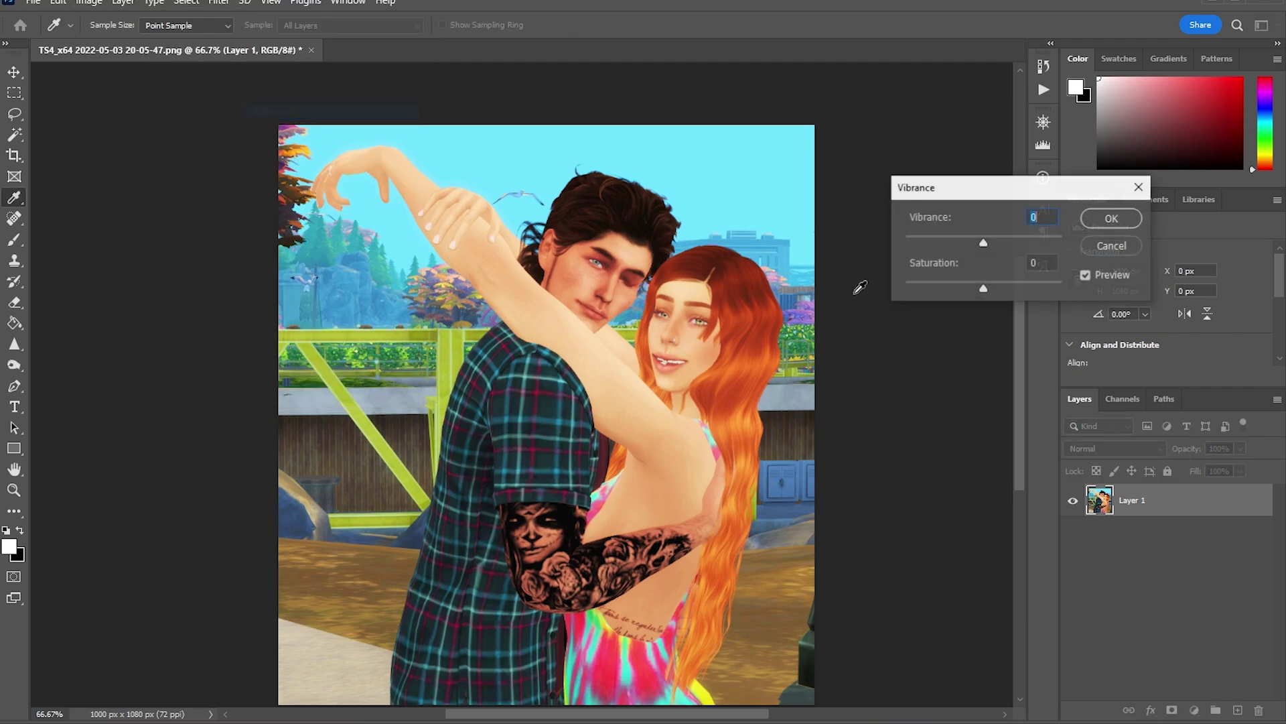
left_click_drag(987, 236, 1003, 236)
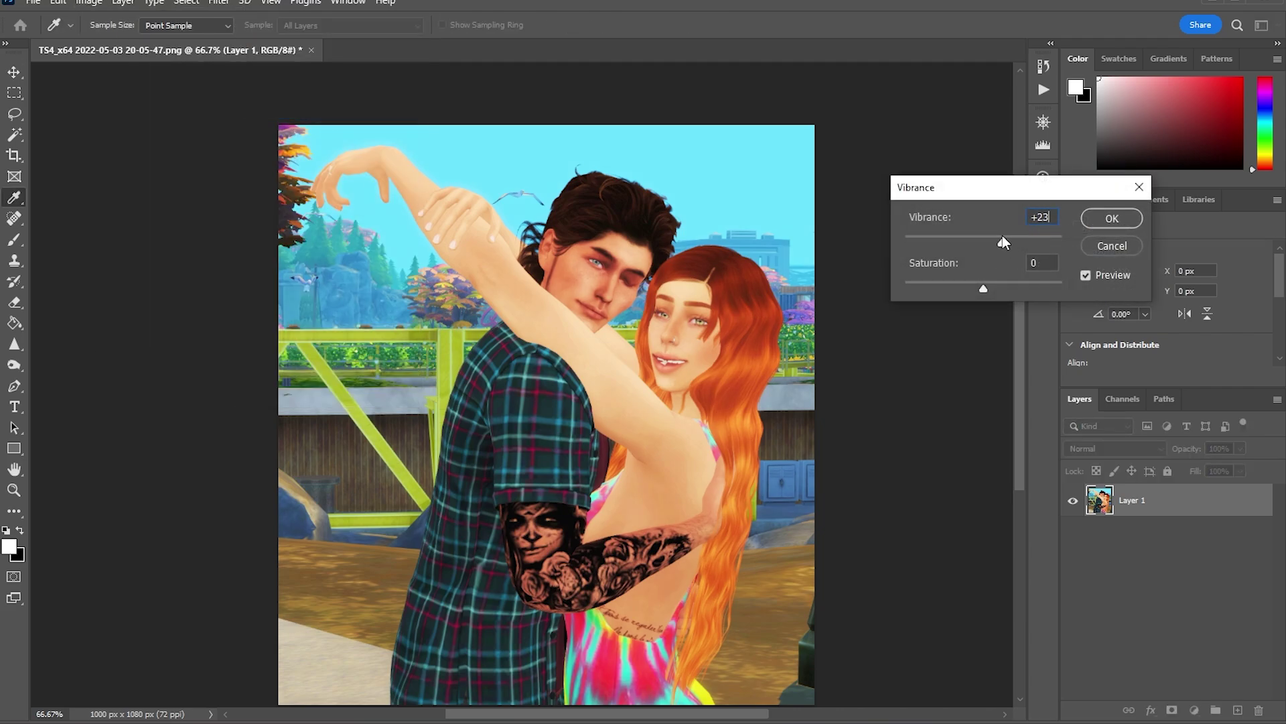
left_click(1113, 219)
Sharpen the raised hand and wrist in the photo using the Sharpen tool at 25% strength
scroll(101, 353, "down", 1)
left_click(14, 343)
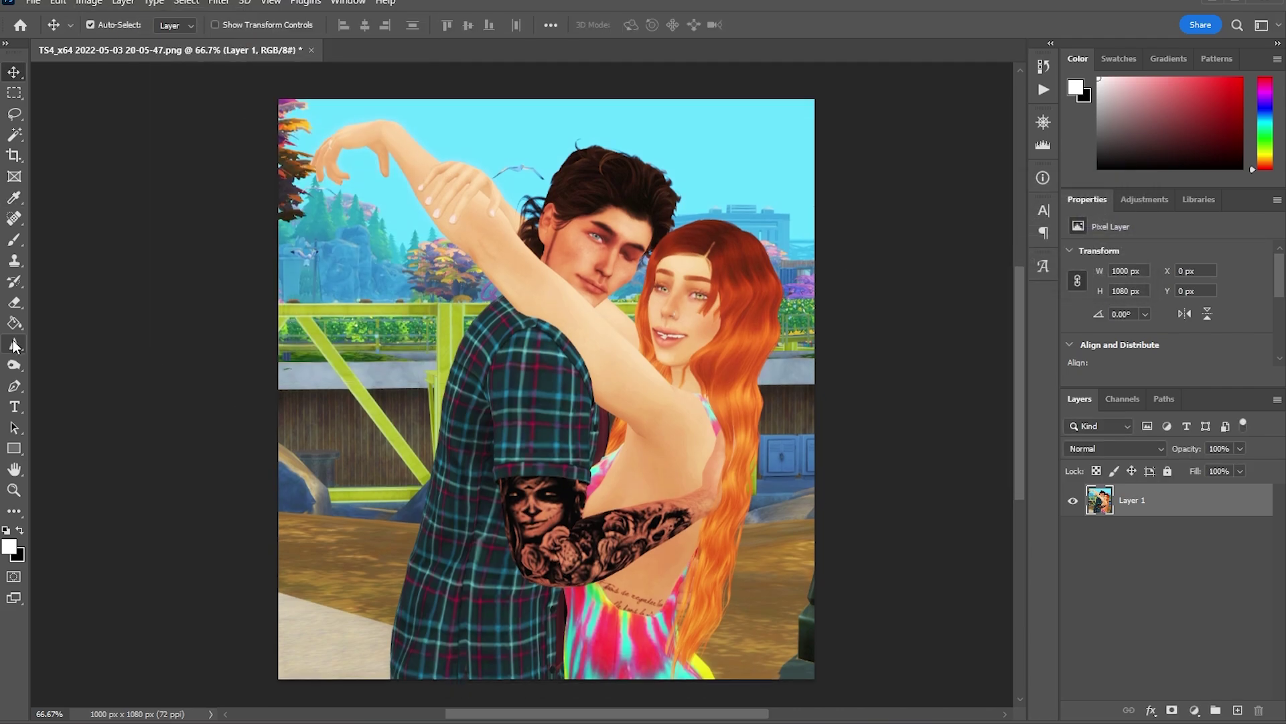
left_click(84, 363)
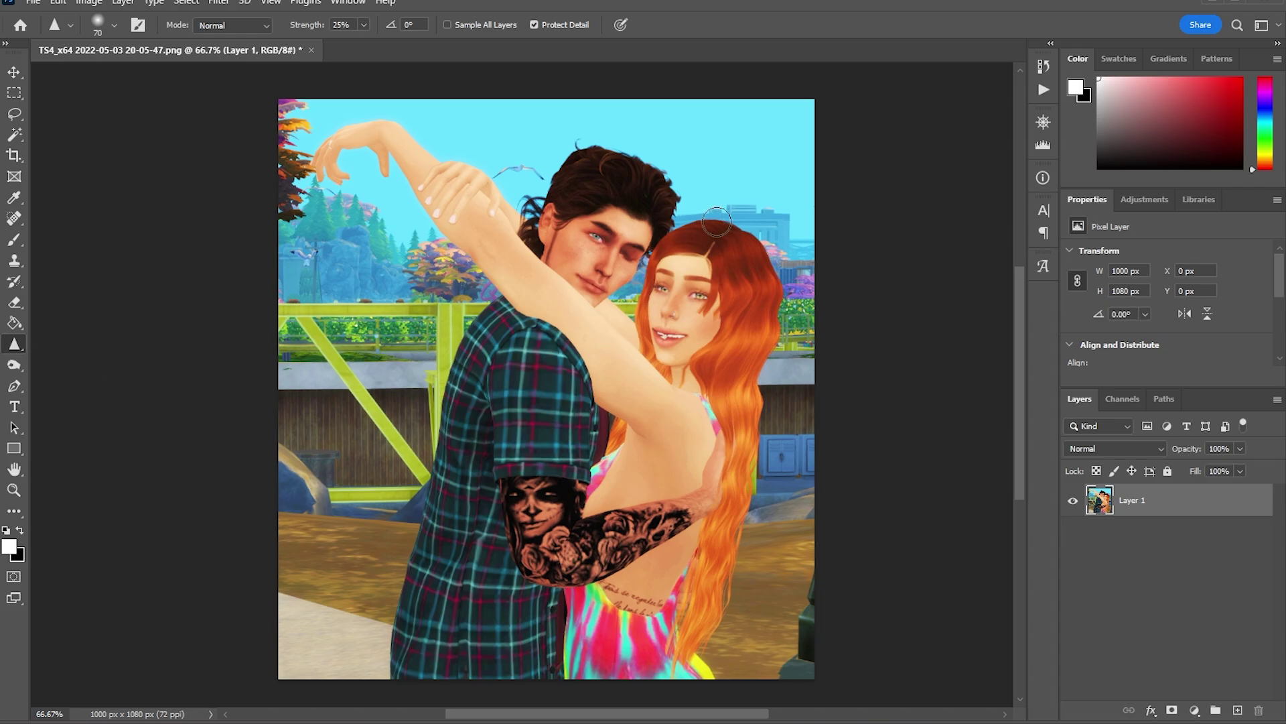
key("bracketright")
key("bracketright")
key("bracketright")
key("bracketright")
key("bracketleft")
key("bracketleft")
key("bracketleft")
key("bracketleft")
mouse_move(328, 163)
left_mouse_down()
mouse_move(384, 137)
mouse_move(395, 188)
mouse_move(388, 136)
left_mouse_up()
left_click(14, 72)
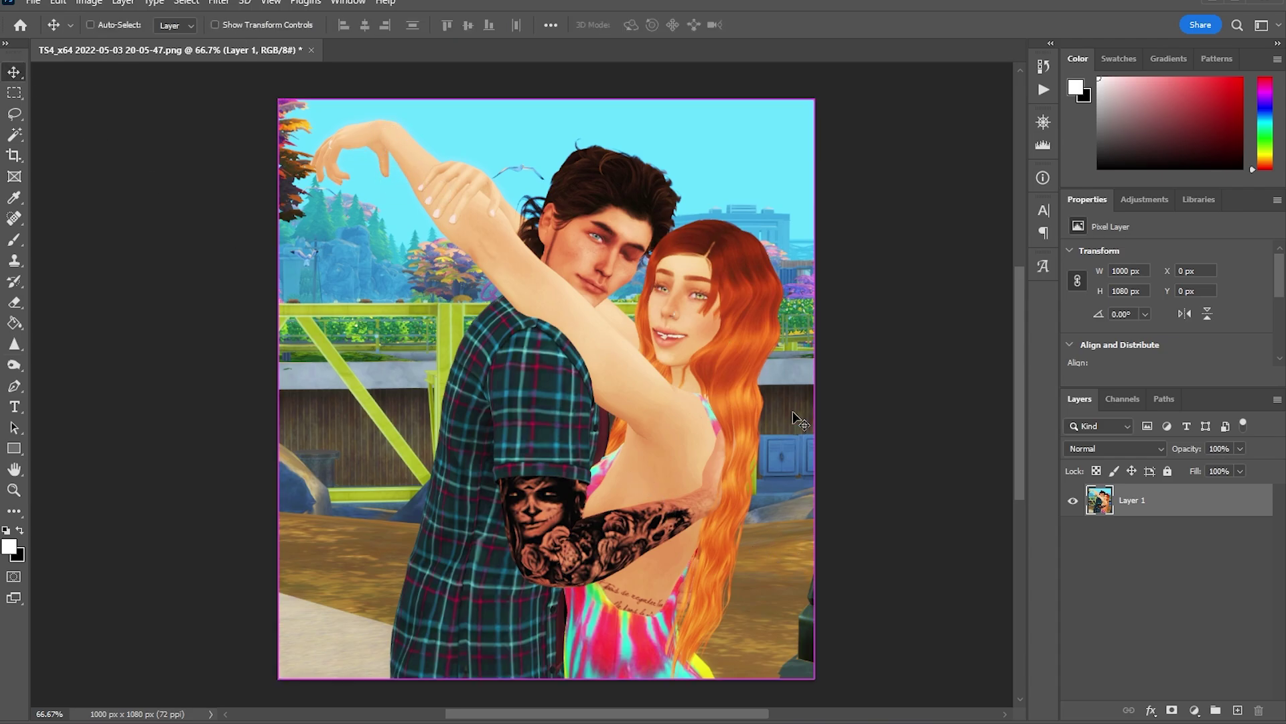
Crop both sides of the photo evenly to 932 px wide, keeping the full 1080 px height
key("ctrl+minus")
key("ctrl+minus")
key("ctrl+plus")
key("ctrl+plus")
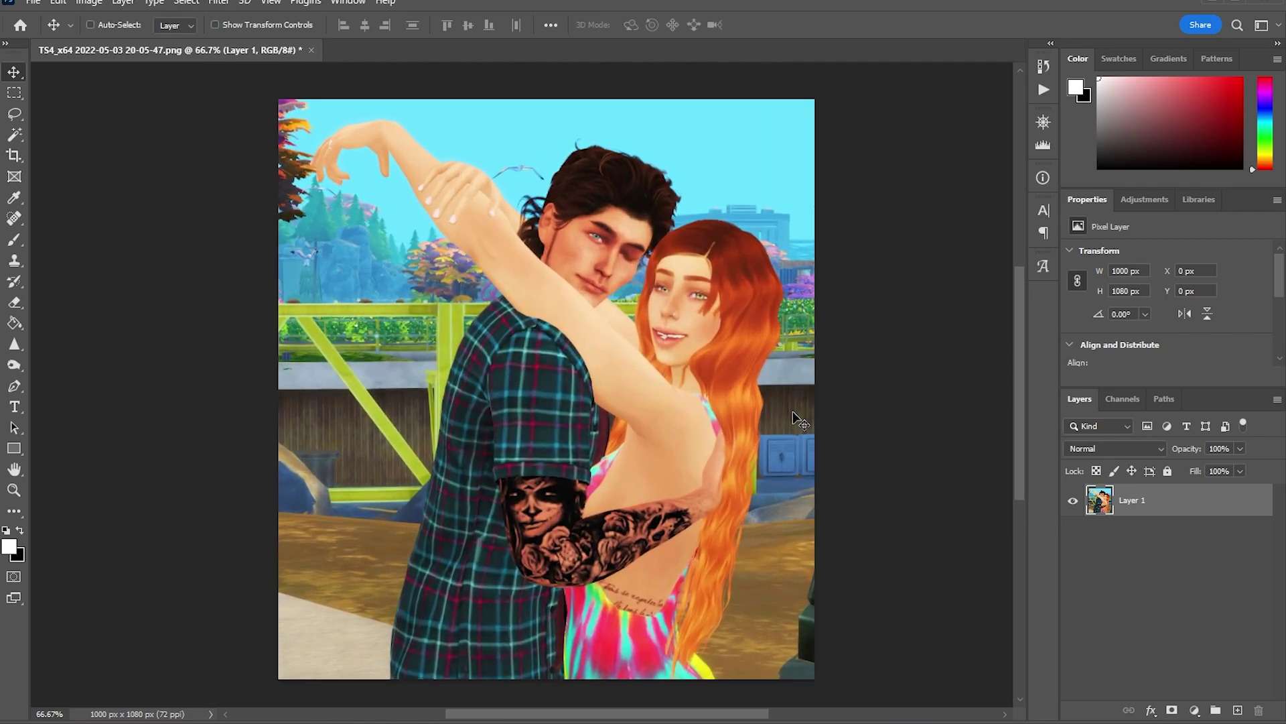
key("ctrl+minus")
key("ctrl+minus")
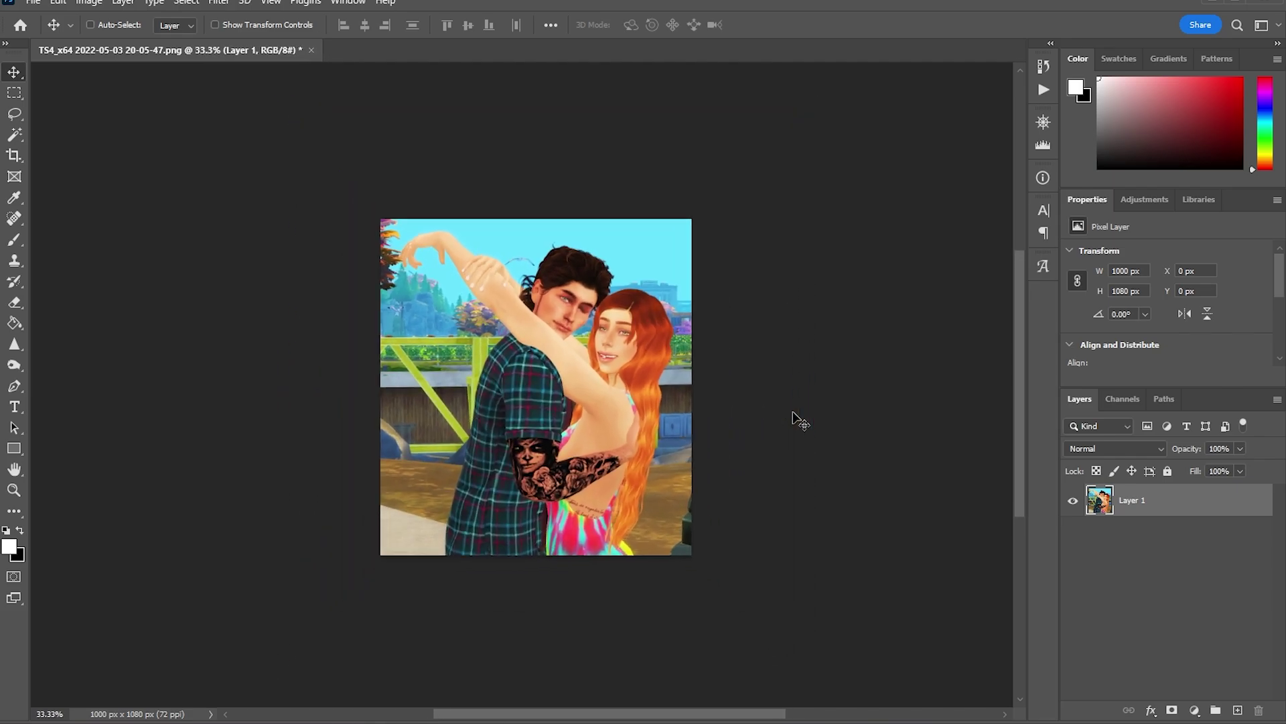
key("ctrl+plus")
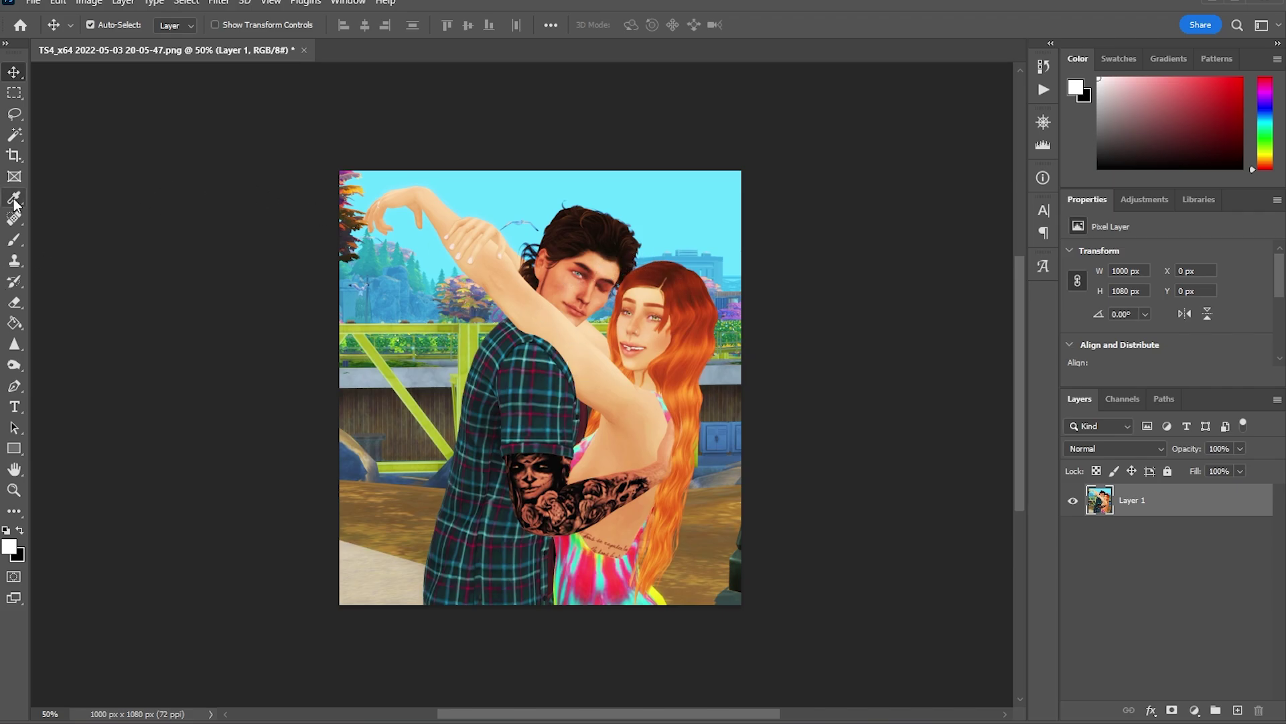
left_click(14, 156)
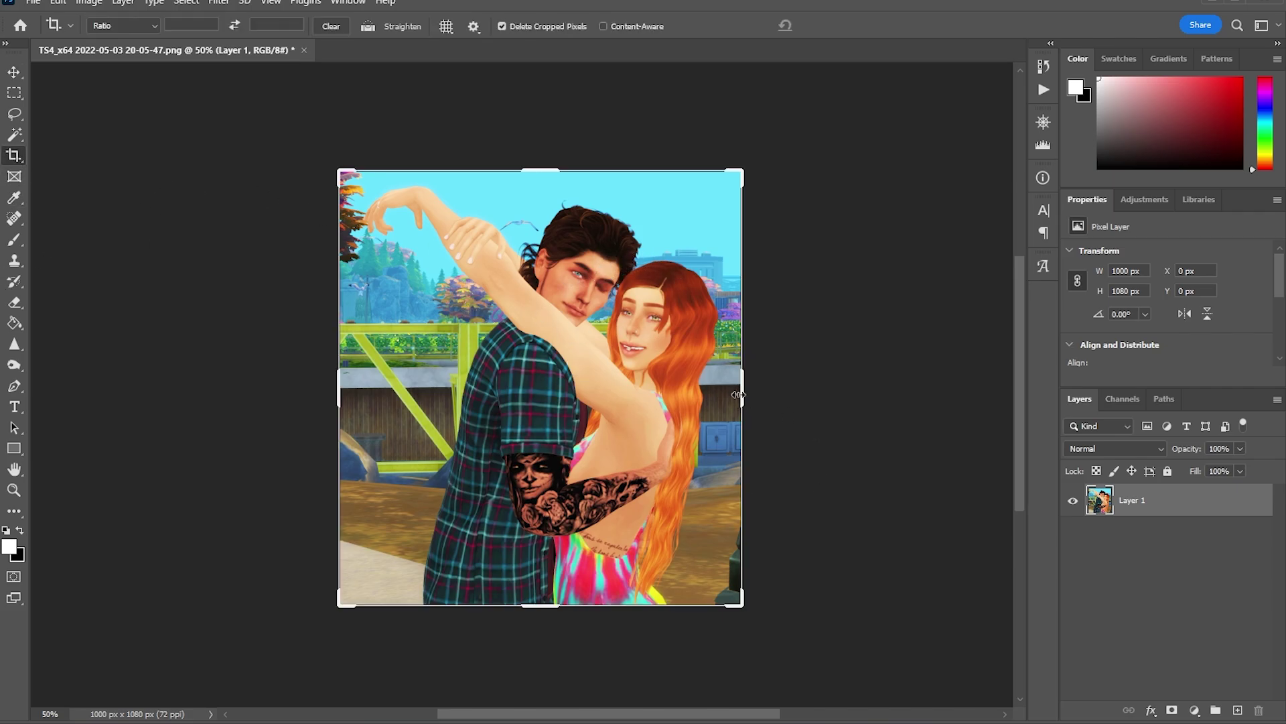
mouse_move(741, 392)
left_mouse_down()
mouse_move(729, 395)
mouse_move(740, 394)
left_mouse_up()
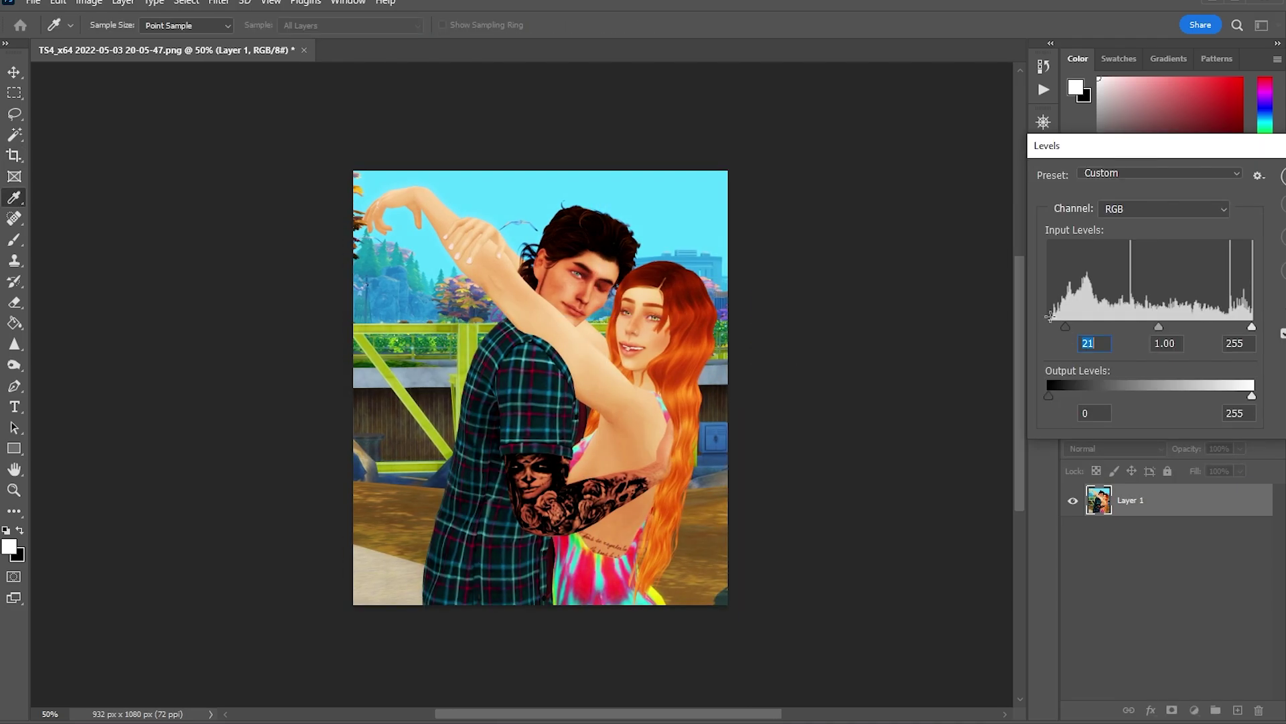
Adjust the photo's Levels with input shadows at 9, highlights at 243 and slightly lifted midtones
left_click_drag(1068, 327, 1056, 327)
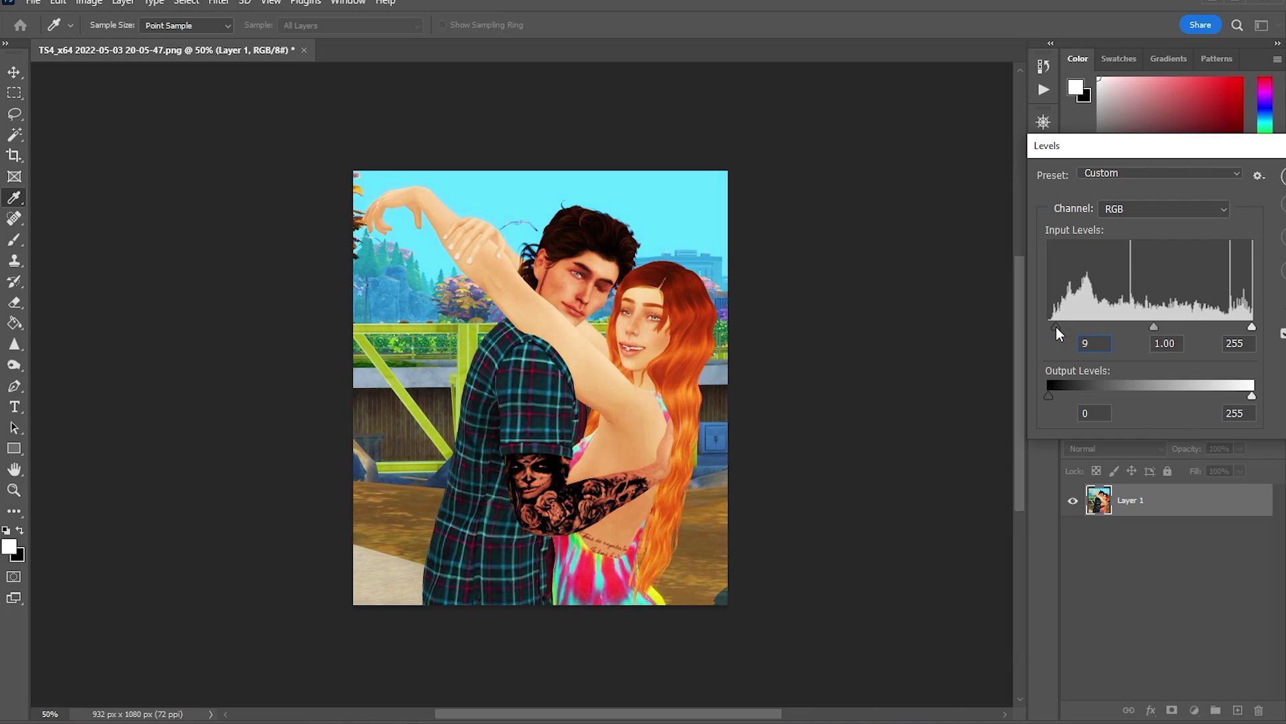
left_click(1147, 327)
left_click_drag(1252, 327, 1243, 327)
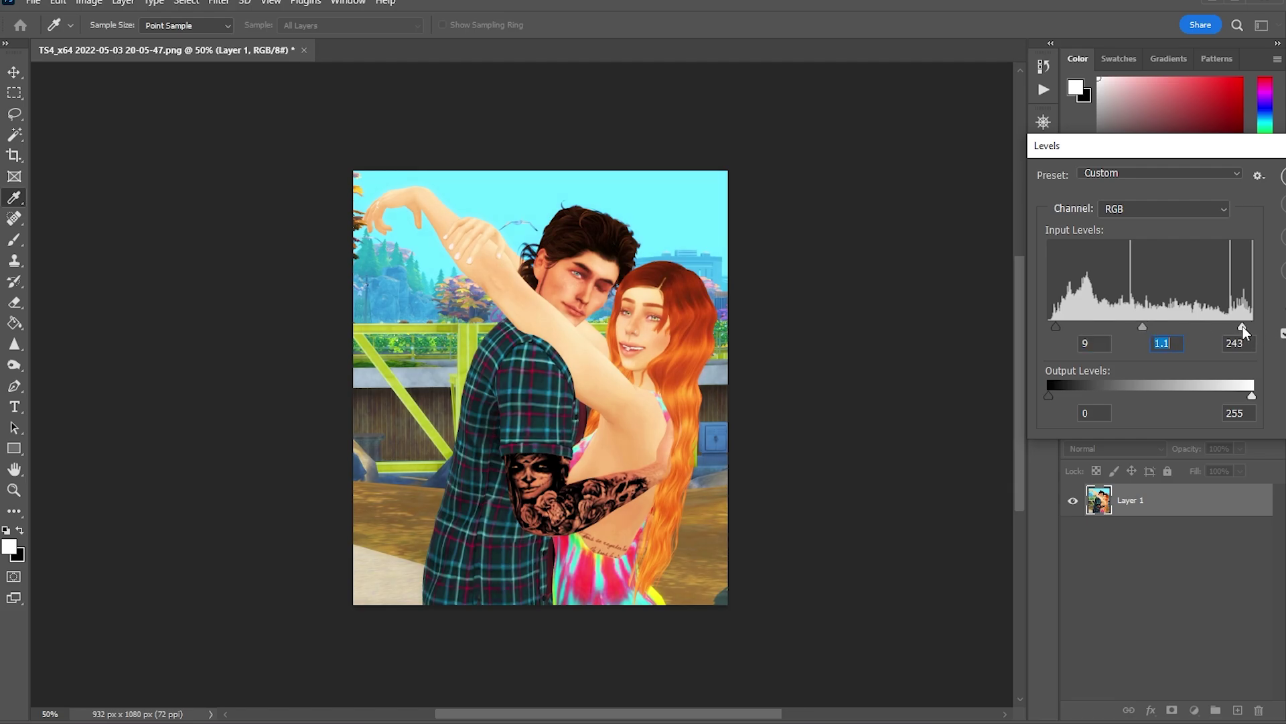
left_click(1148, 325)
key("Return")
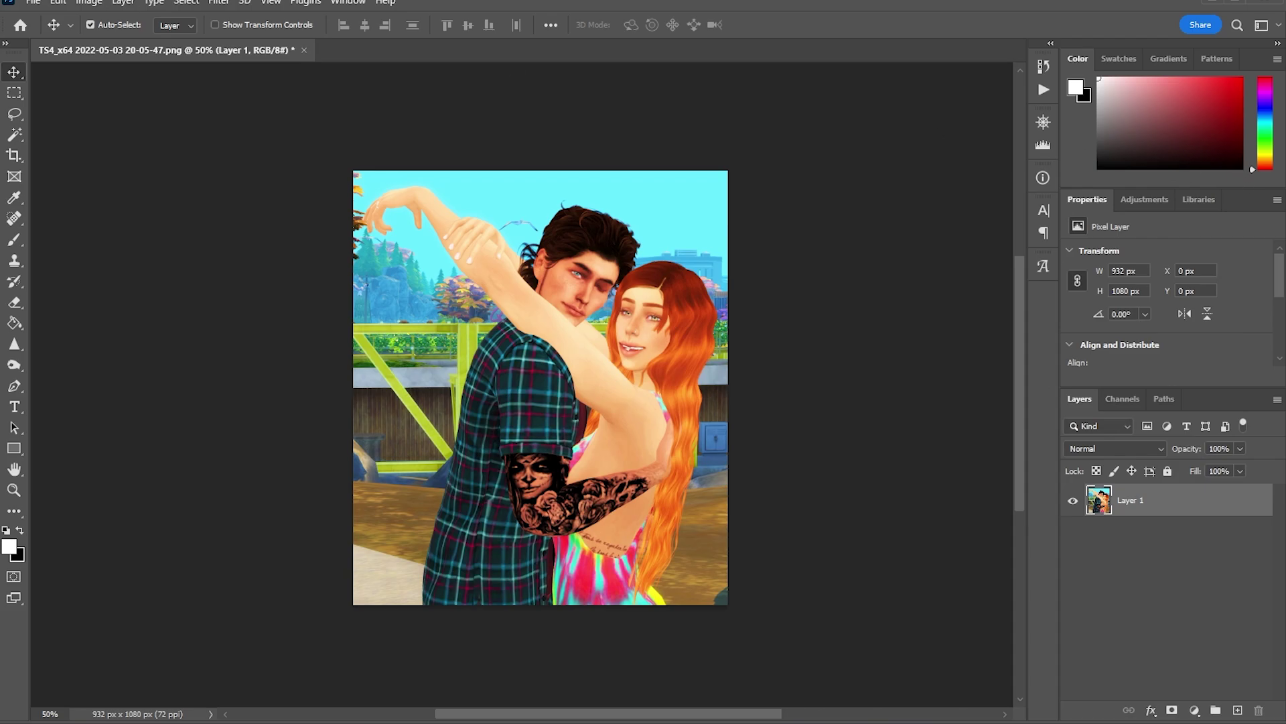
Export the edited couple photo as a JPG at 932 x 1080 px and quality 7
left_click(35, 3)
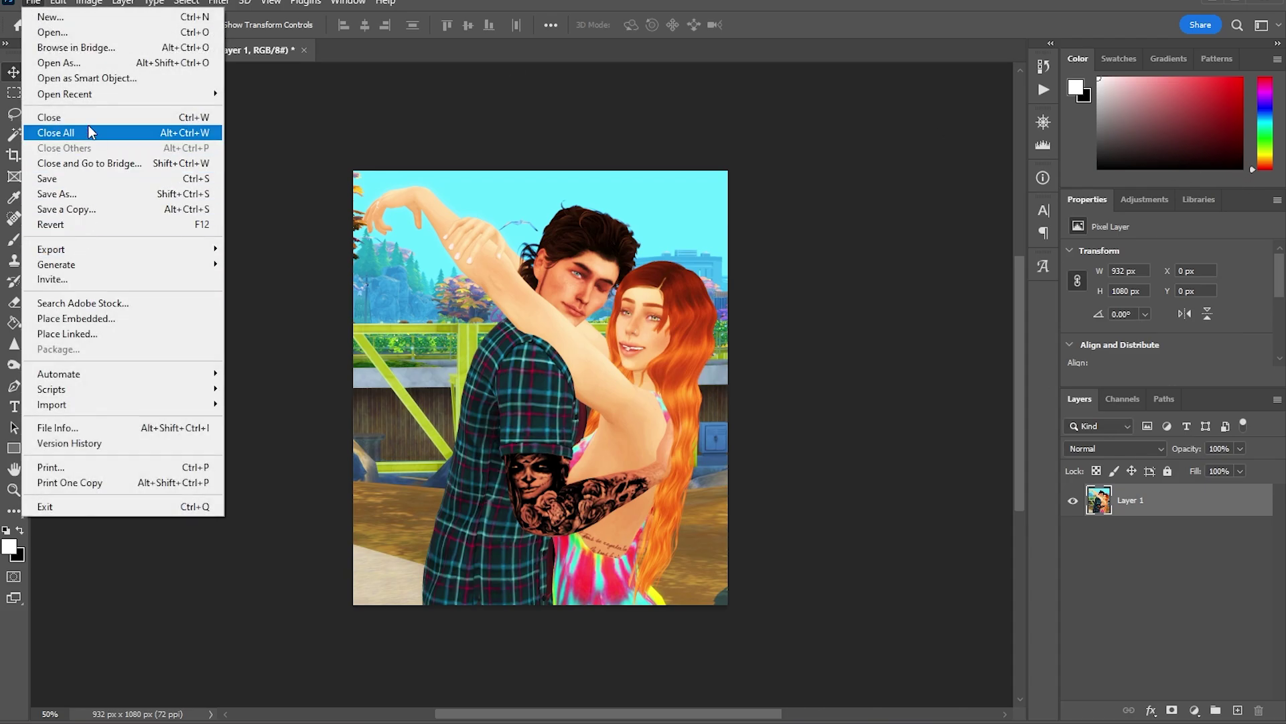
mouse_move(189, 249)
left_click(293, 265)
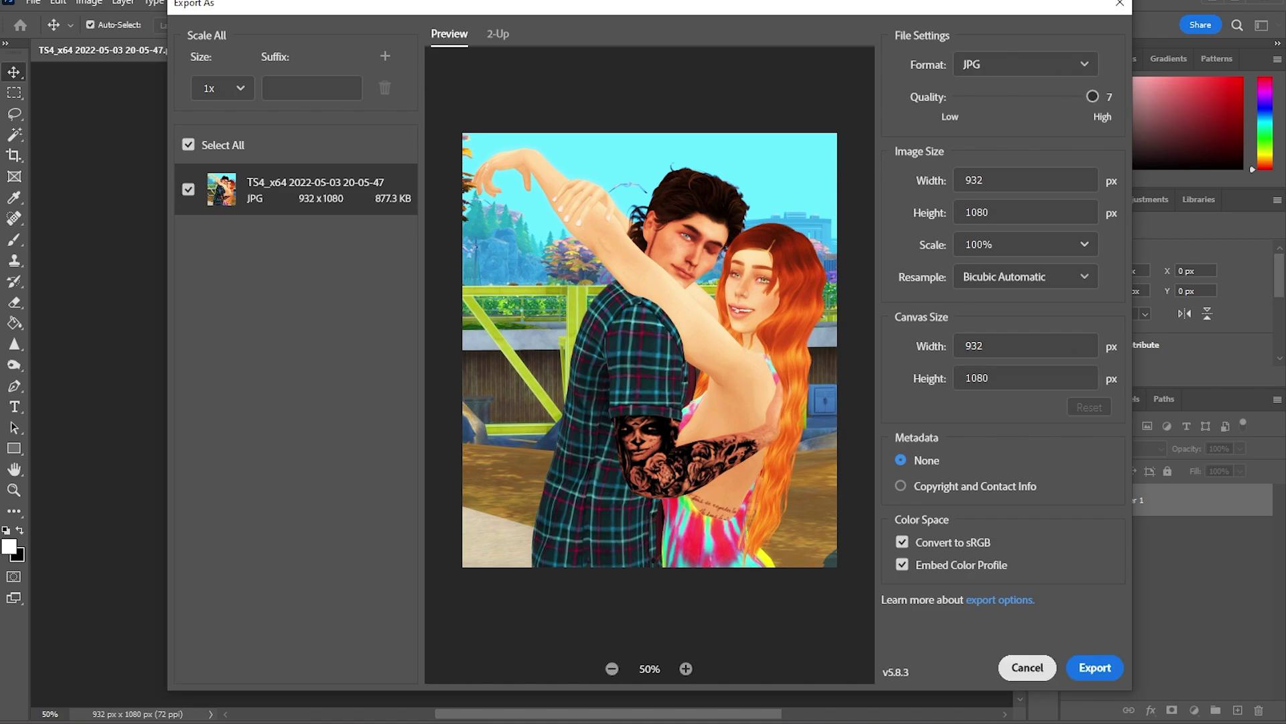
left_click(1096, 666)
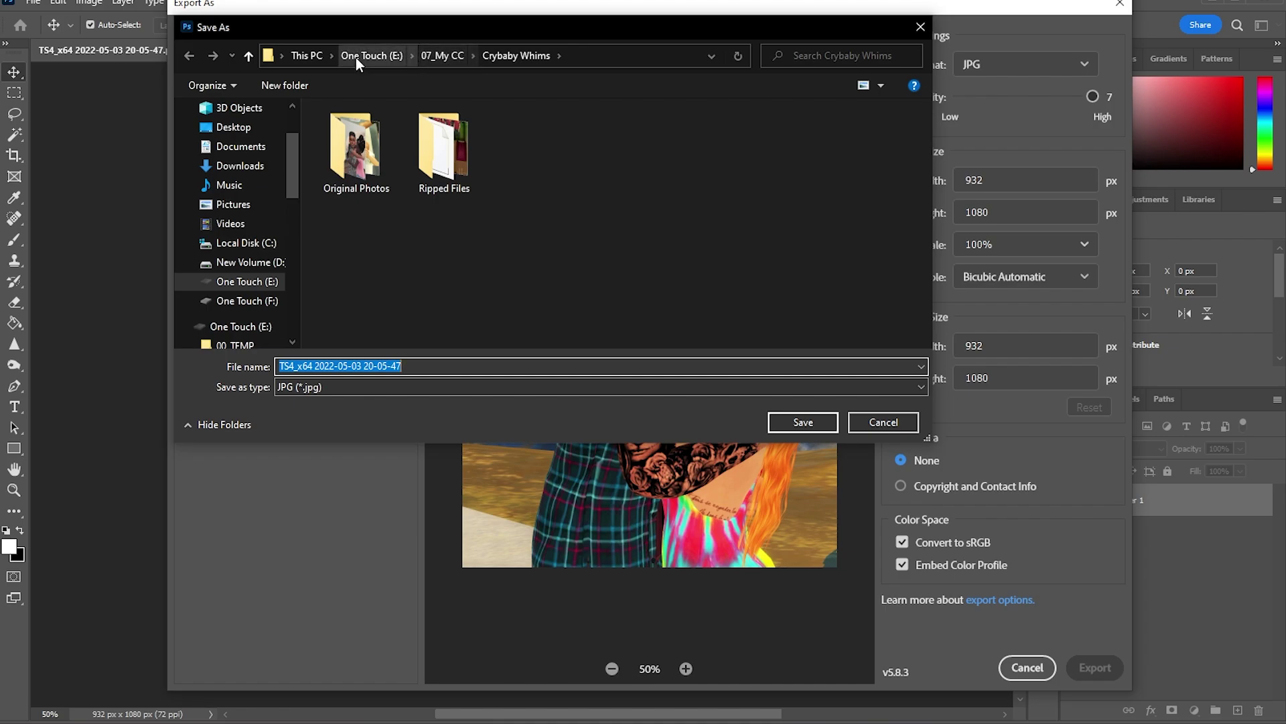
Choose the folder 01_LivingDeadGalSims > 01_My CC > Family Photos > Whimsy on One Touch (F:) as the save location
left_click(248, 300)
double_click(404, 133)
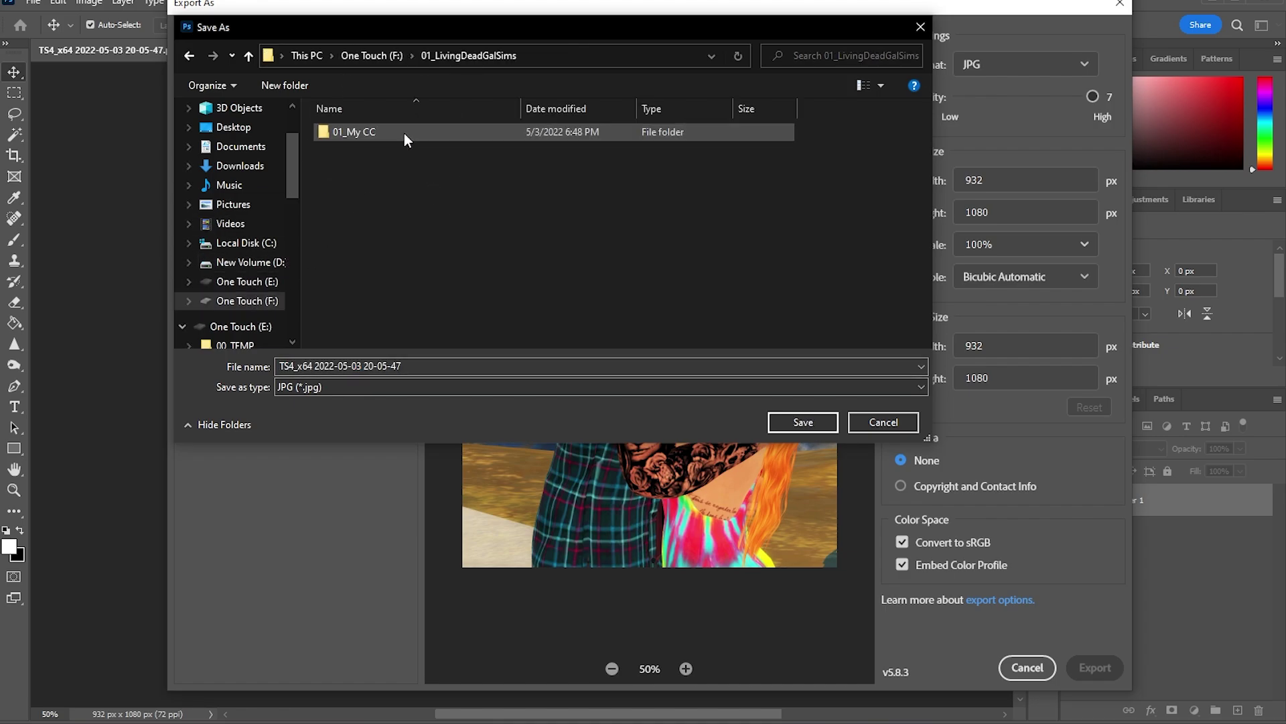
double_click(352, 137)
double_click(391, 134)
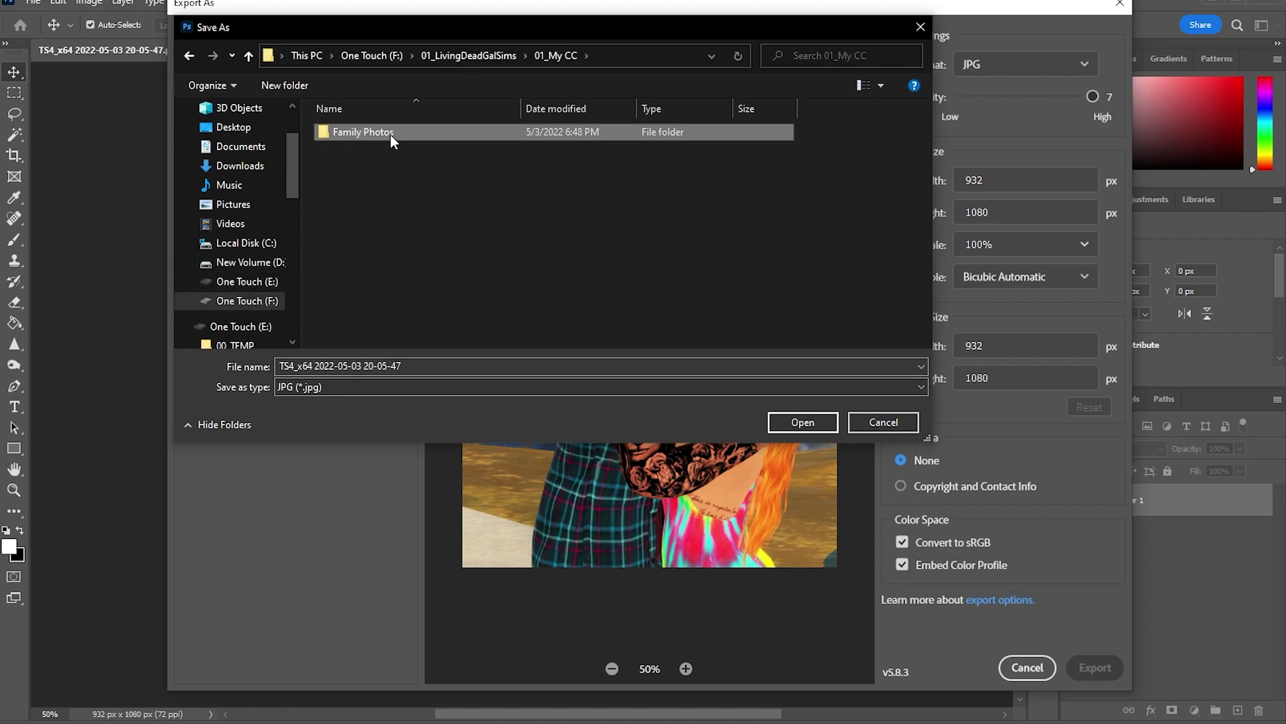
double_click(354, 138)
Name the exported file Whimsy-Family-Photos and save it
left_click(485, 365)
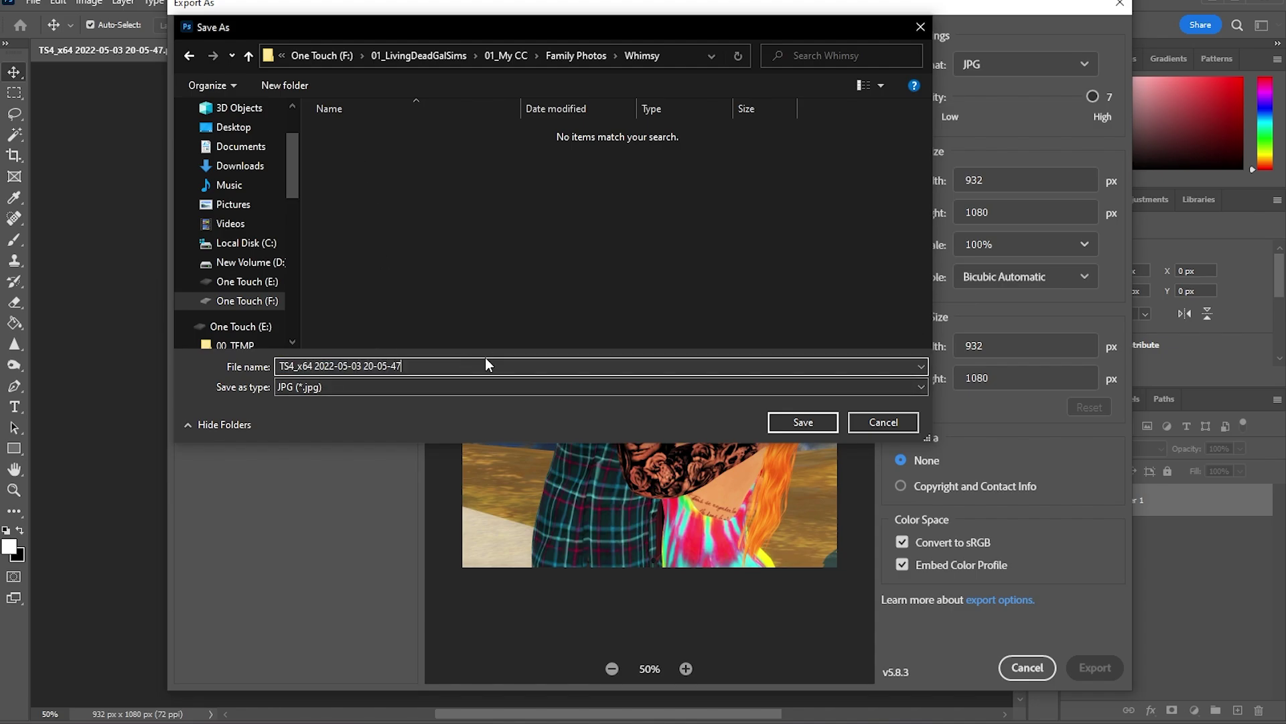
left_click_drag(485, 365, 294, 348)
key("BackSpace")
key("BackSpace")
type("Whimsy")
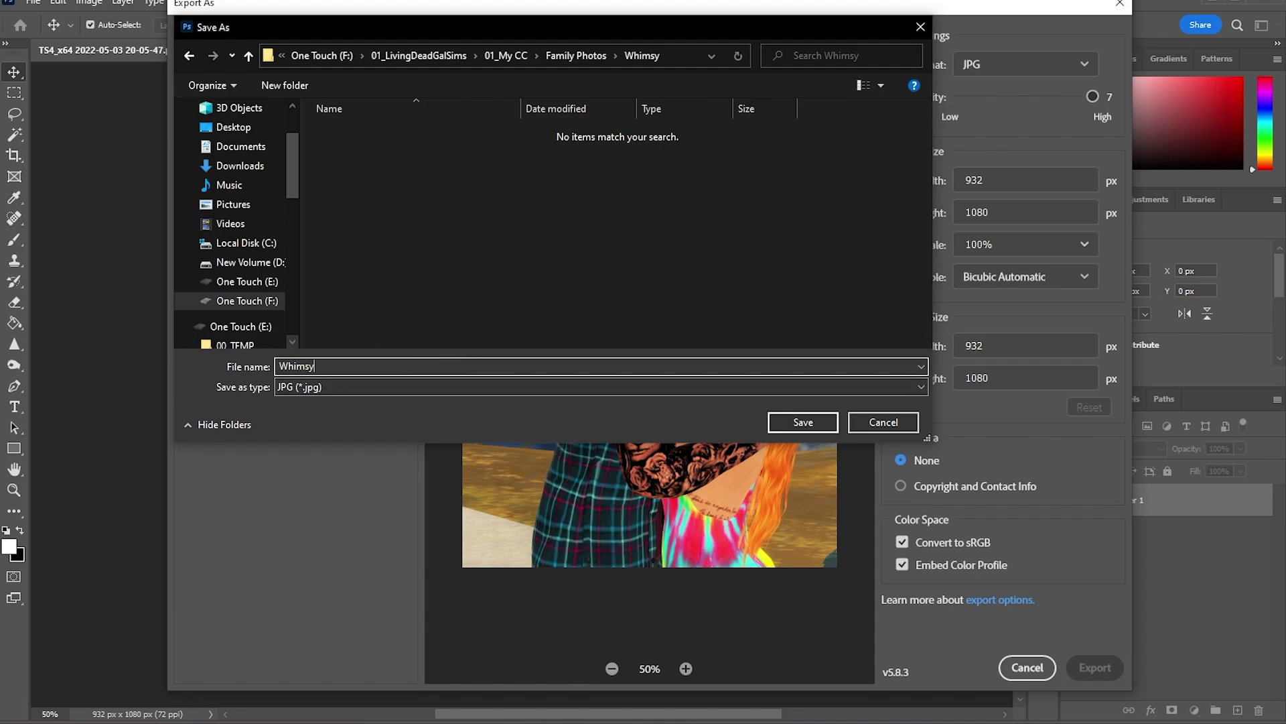
key("Return")
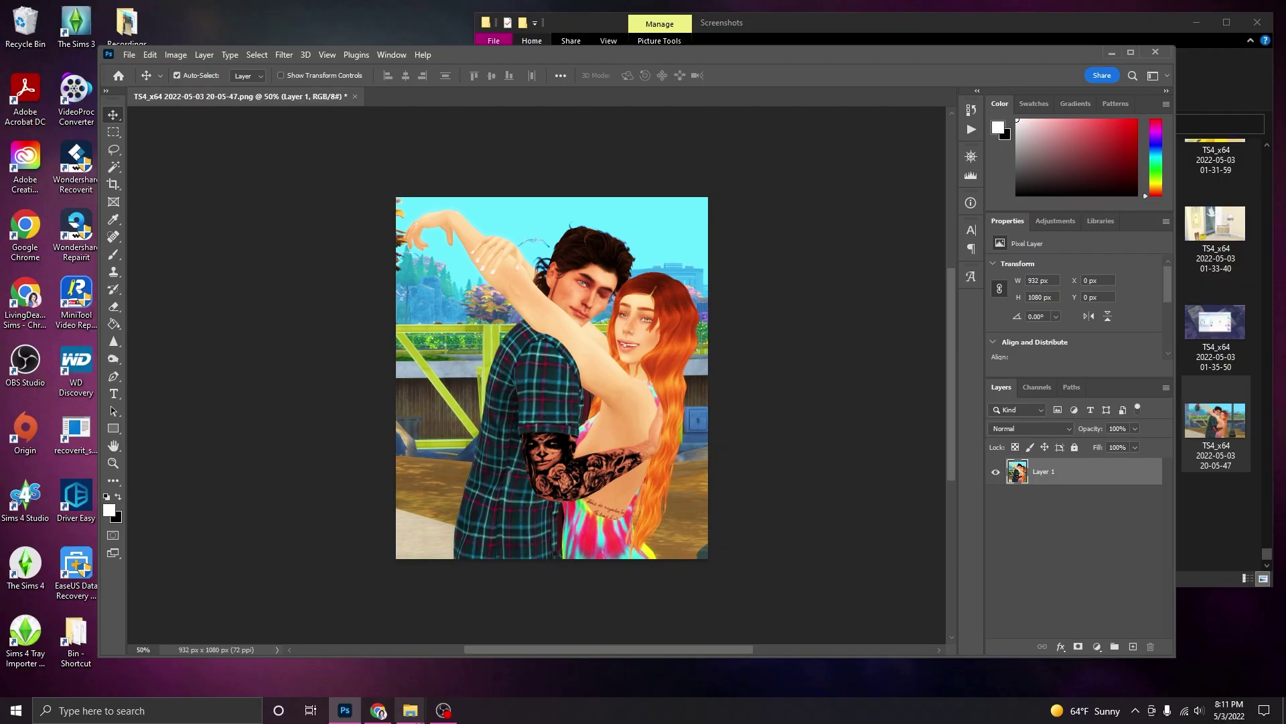
Switch to the Whimsy folder in File Explorer to view the exported JPG, moving its window aside
mouse_move(410, 708)
left_click(361, 671)
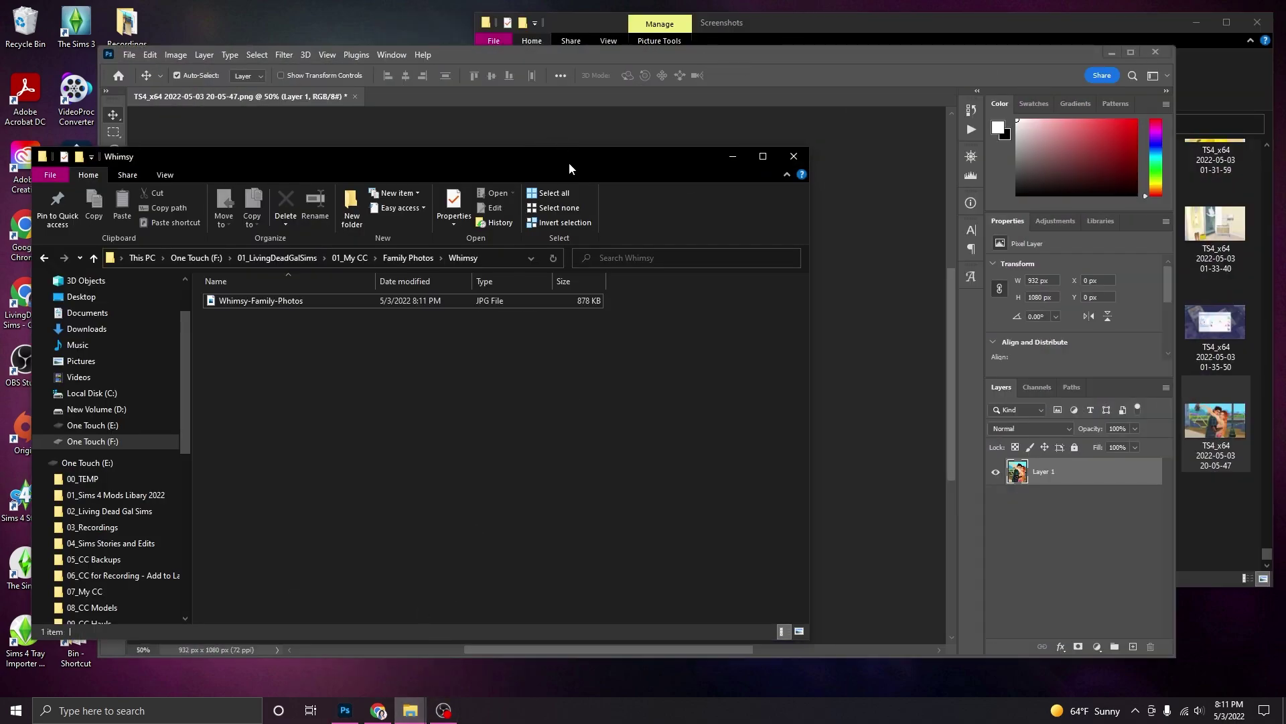
left_click_drag(568, 162, 1017, 187)
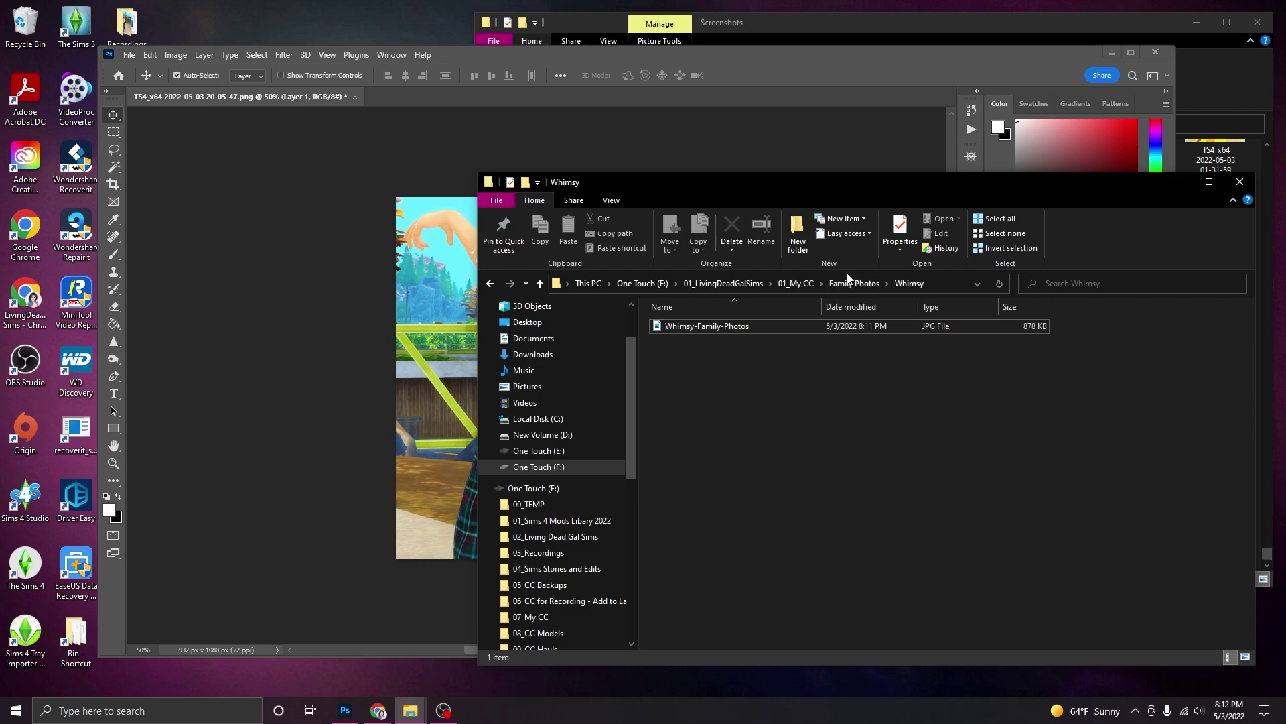
View the exported Whimsy-Family-Photos JPG at full size and close the photo viewer
double_click(749, 328)
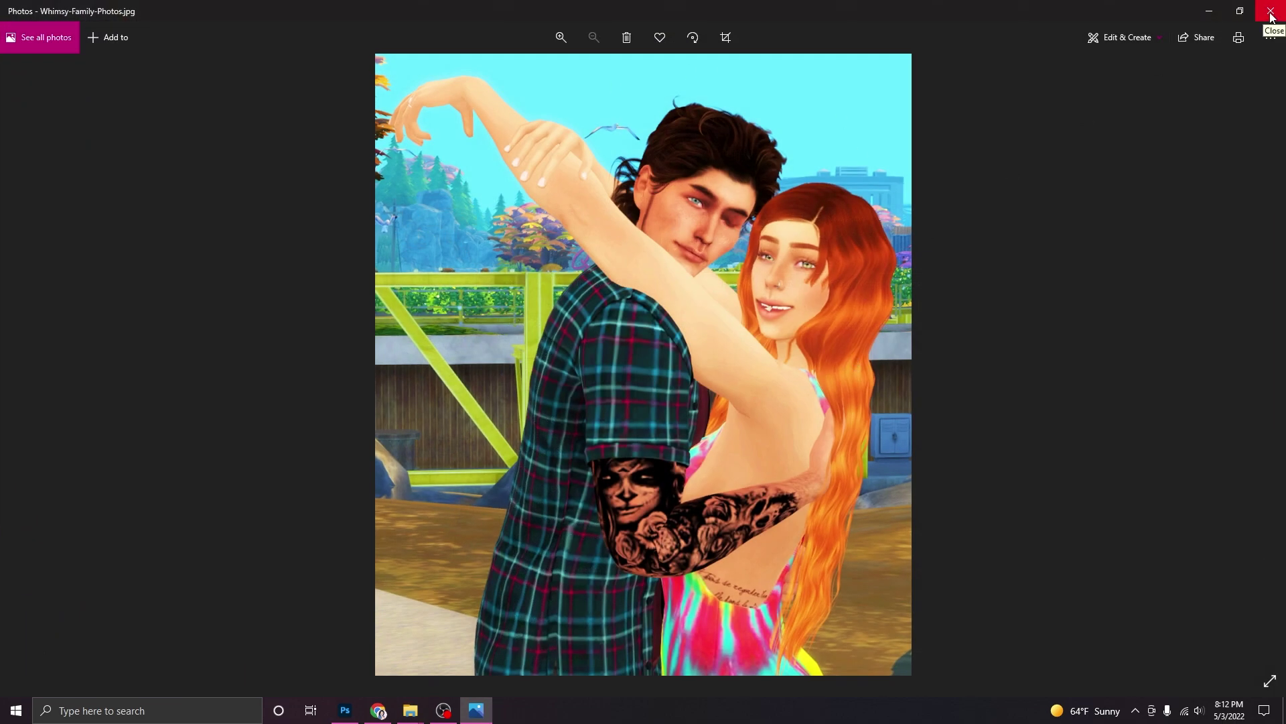
left_click(1271, 11)
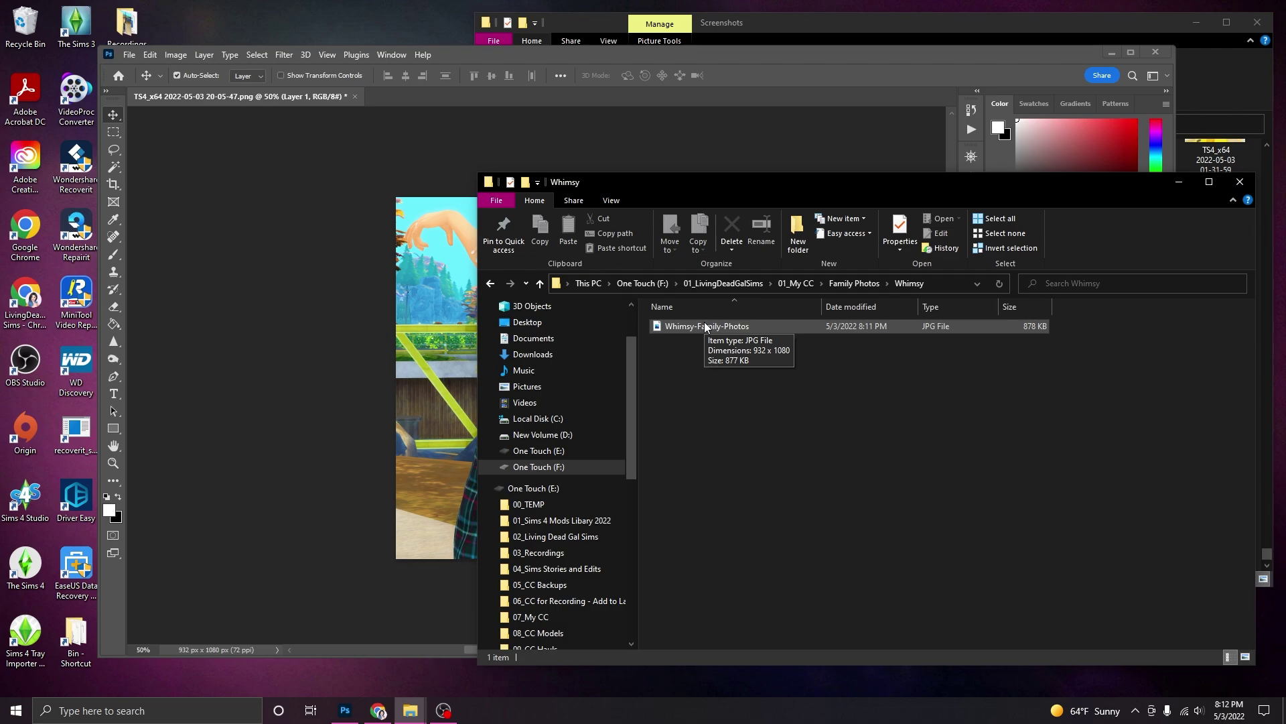
Minimize Photoshop, switch to Sims 4 Studio and start a Standalone Recolor of an object
left_click(836, 80)
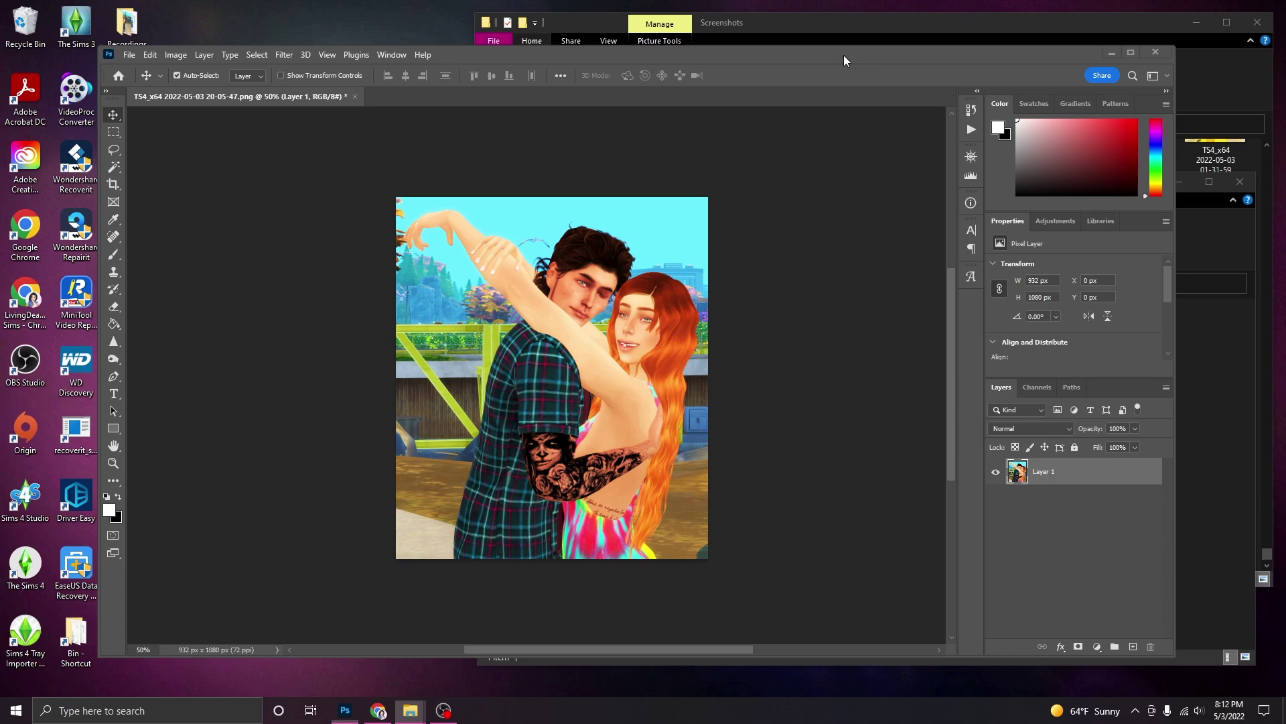
left_click(1112, 55)
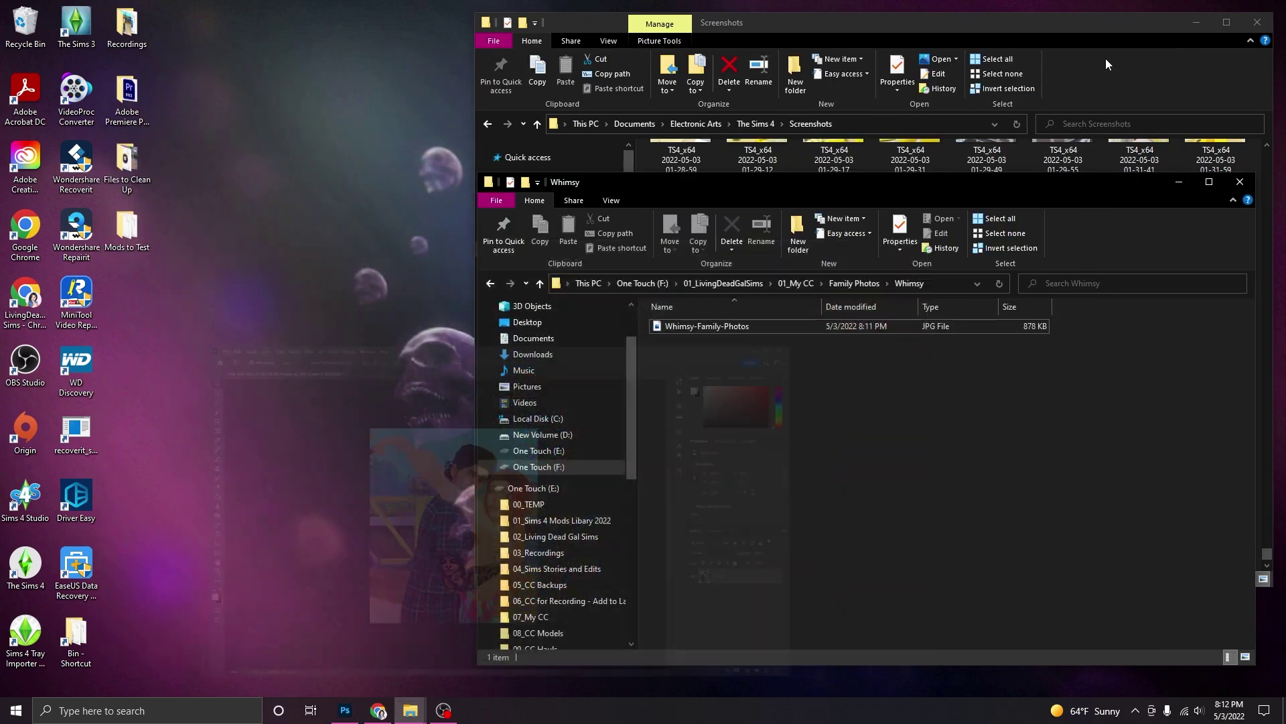
double_click(25, 499)
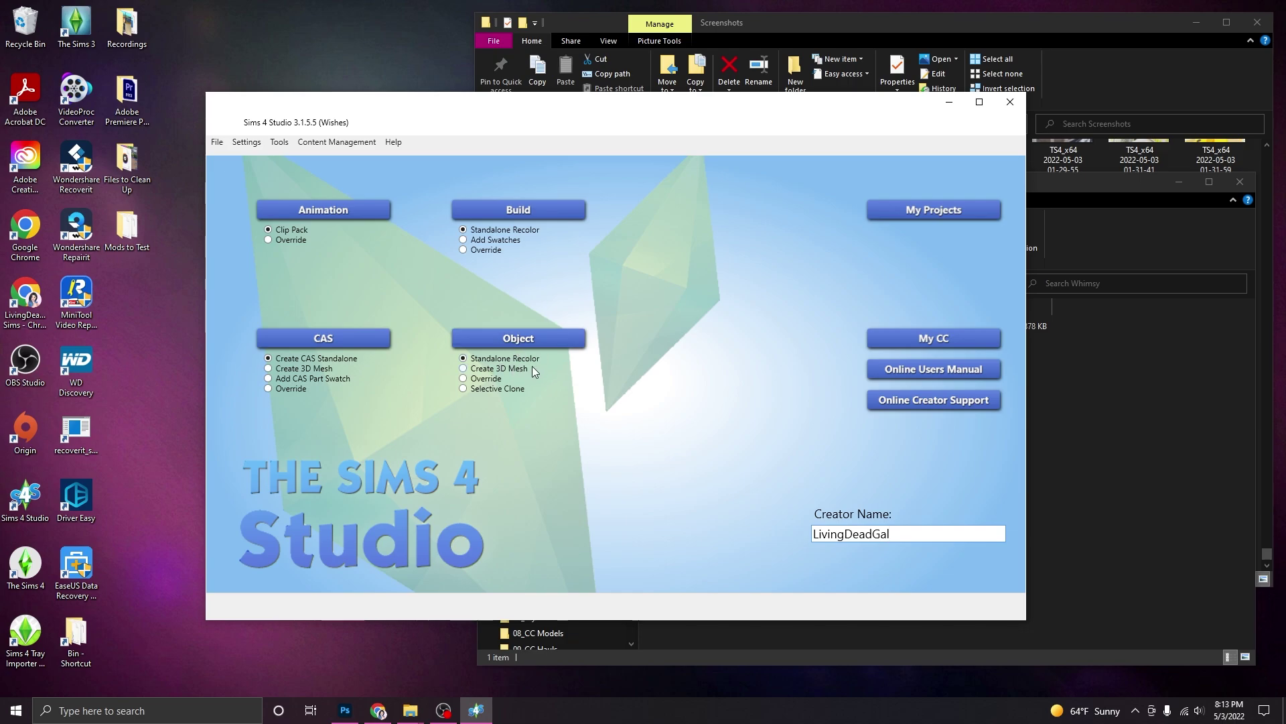
left_click(530, 338)
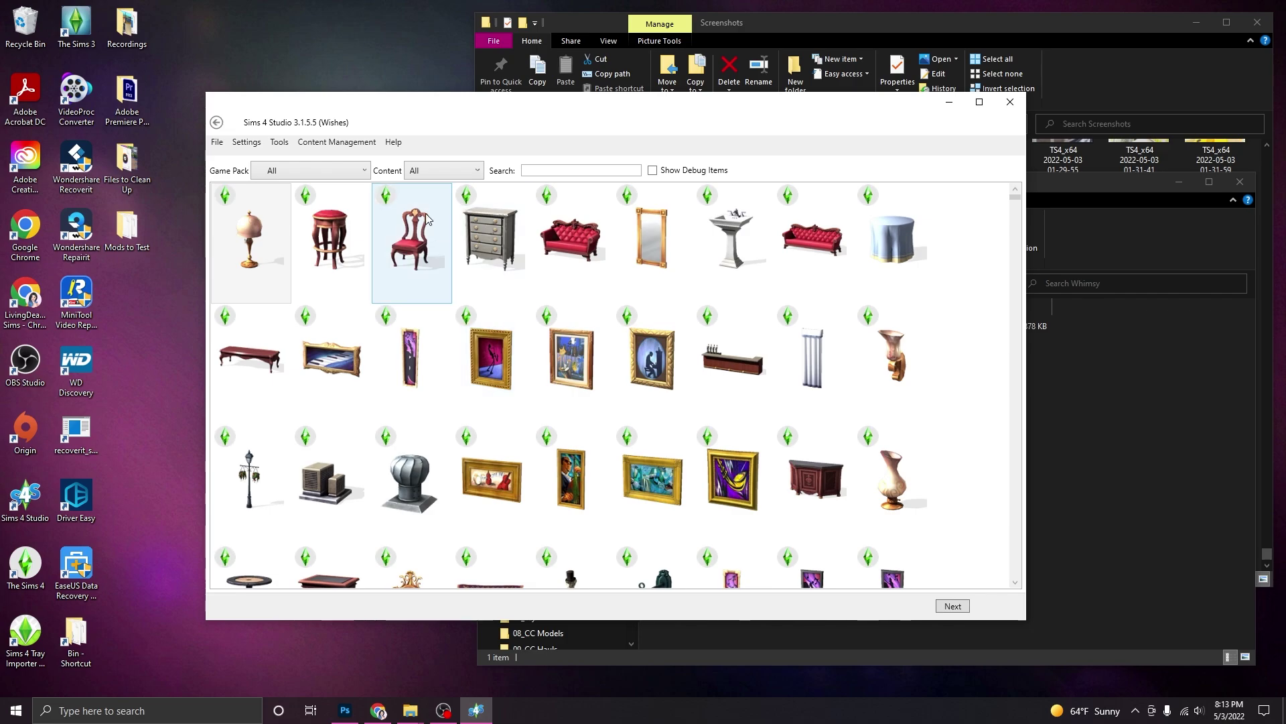
Look through the available game pack filters for the object catalog, leaving the filter on All
left_click(333, 172)
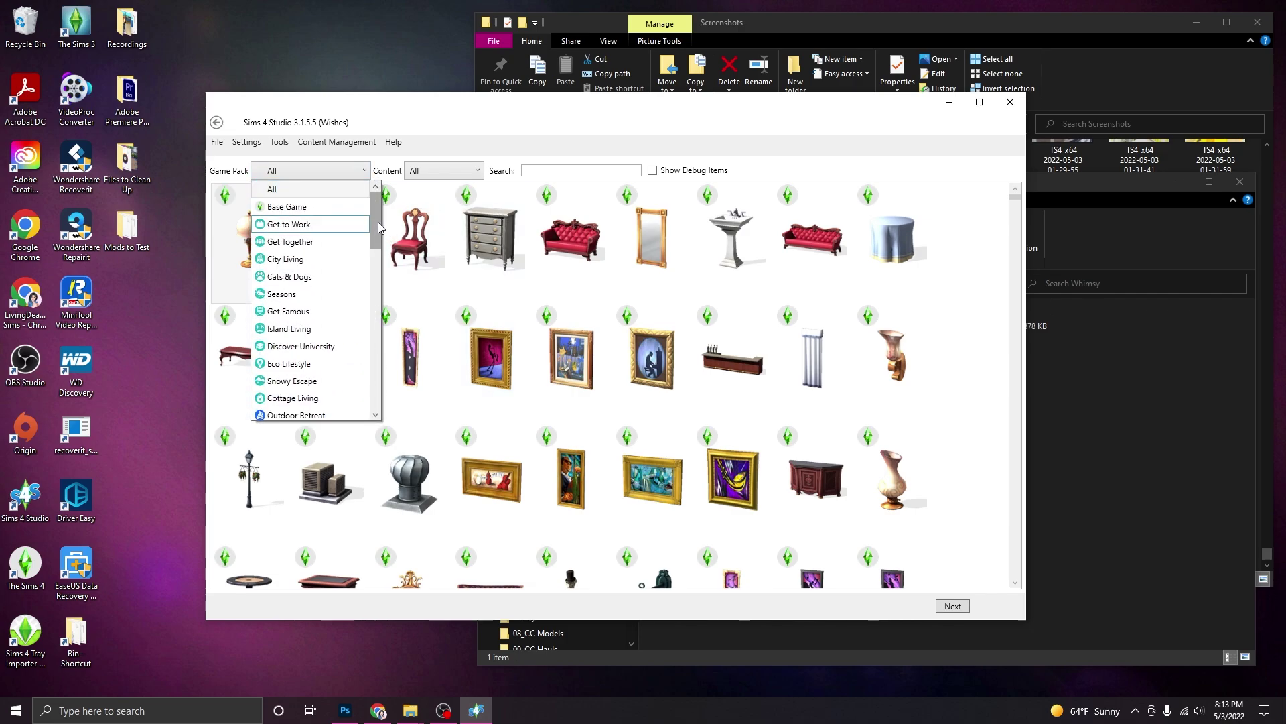
left_click_drag(378, 222, 362, 410)
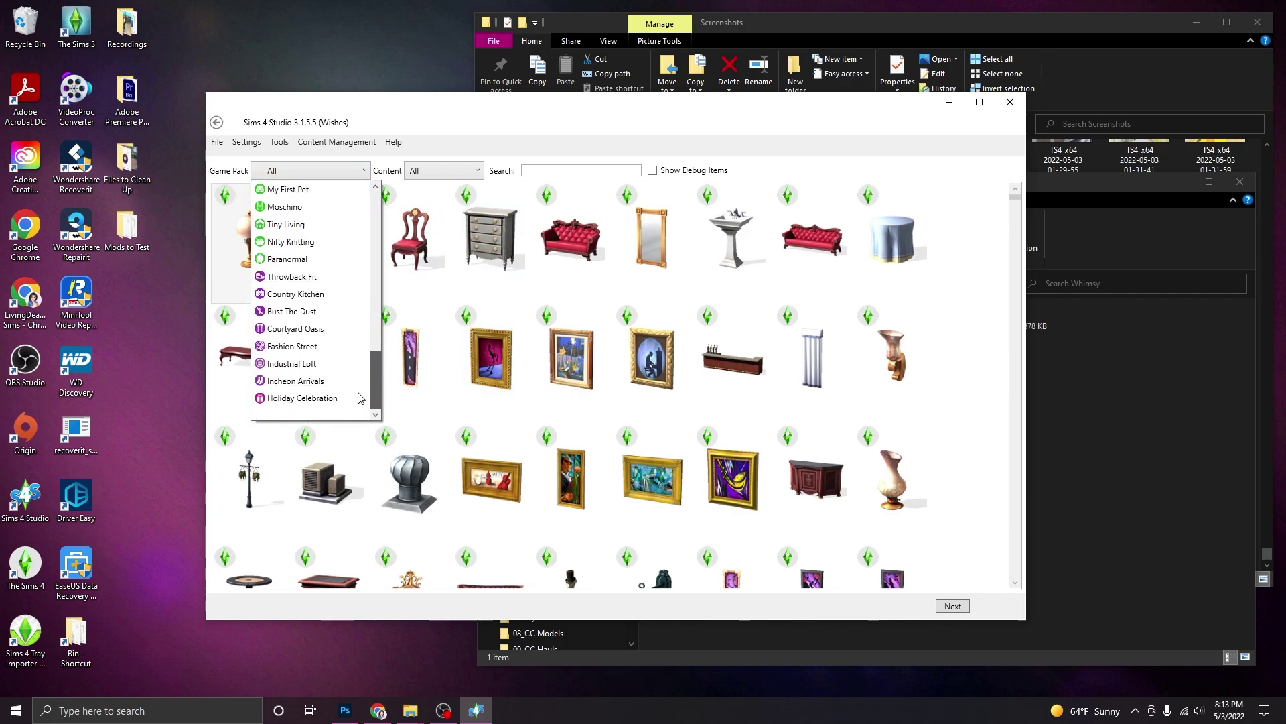
scroll(362, 398, "up", 10)
left_click(339, 168)
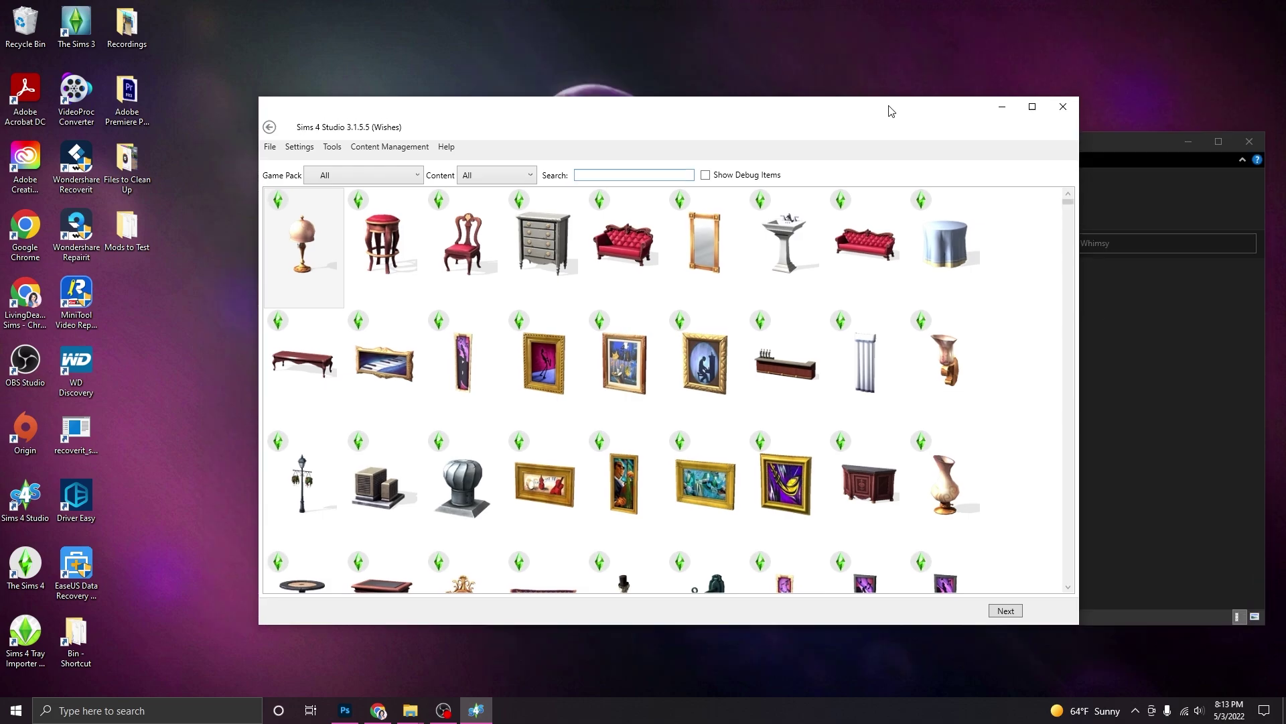
Enlarge and reposition the Sims 4 Studio window so that more catalog objects fit in each row
left_click_drag(889, 106, 847, 97)
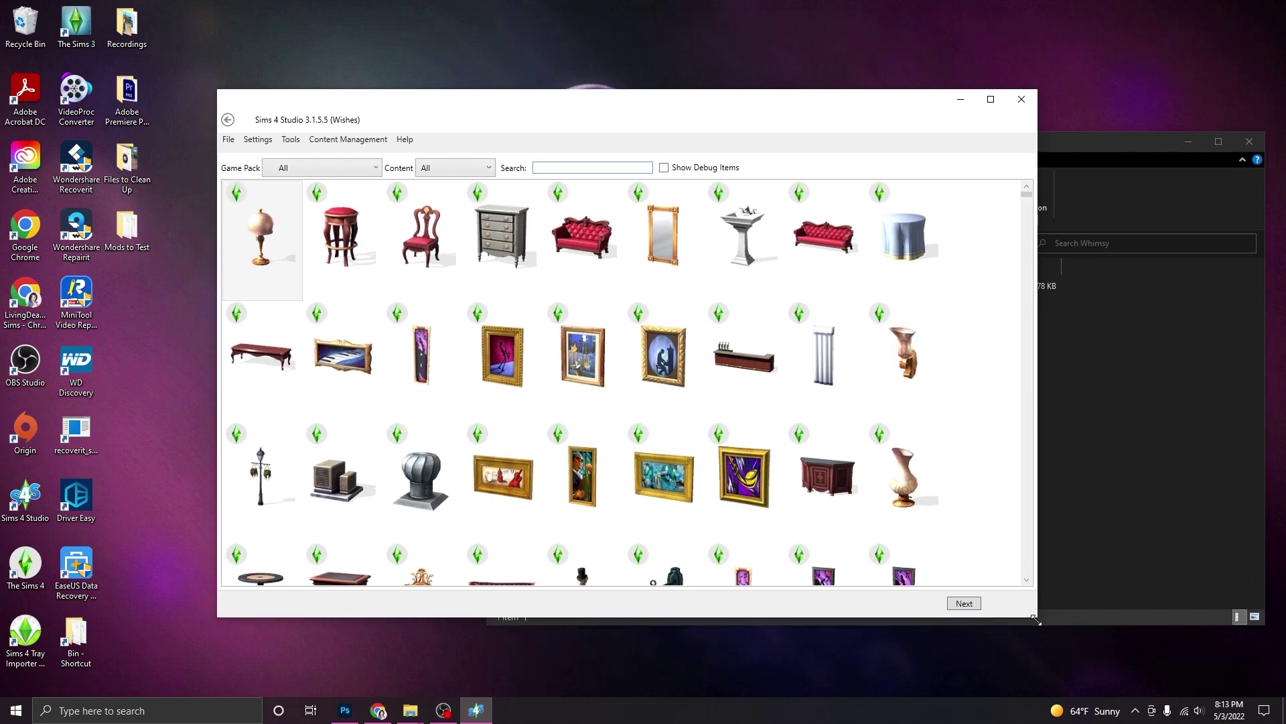
left_click_drag(1036, 619, 1159, 660)
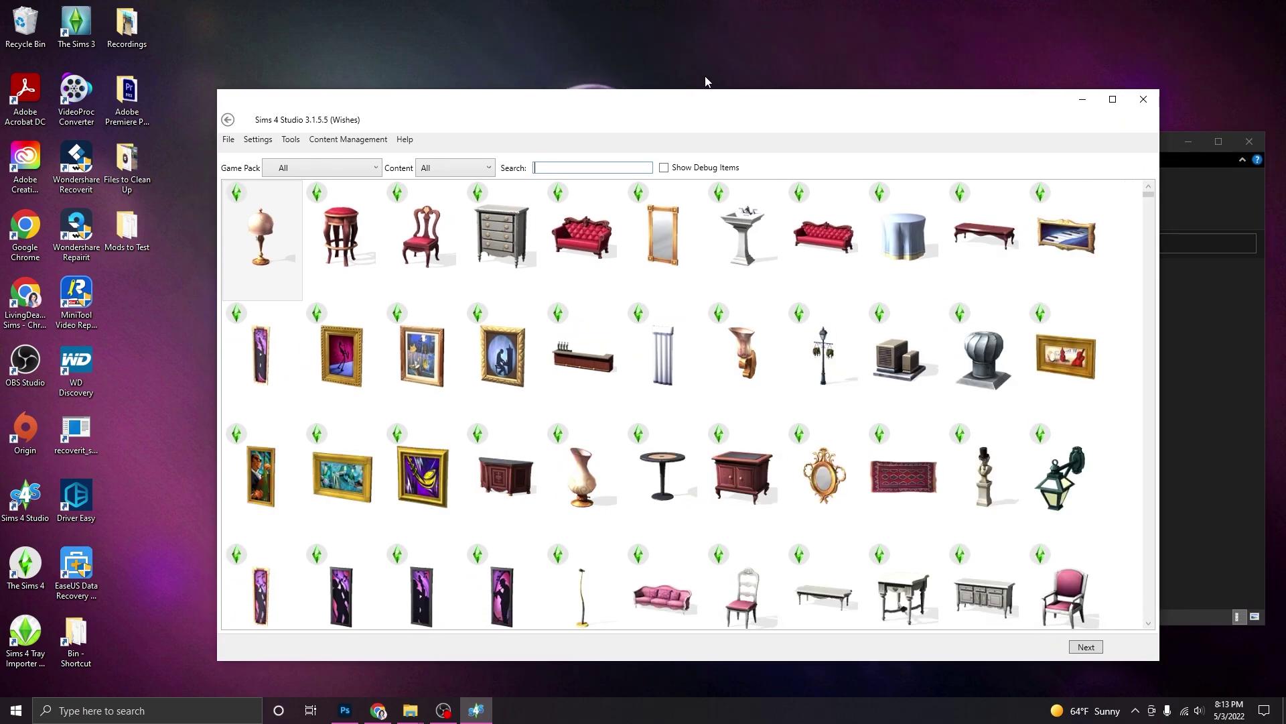
left_click_drag(697, 107, 634, 96)
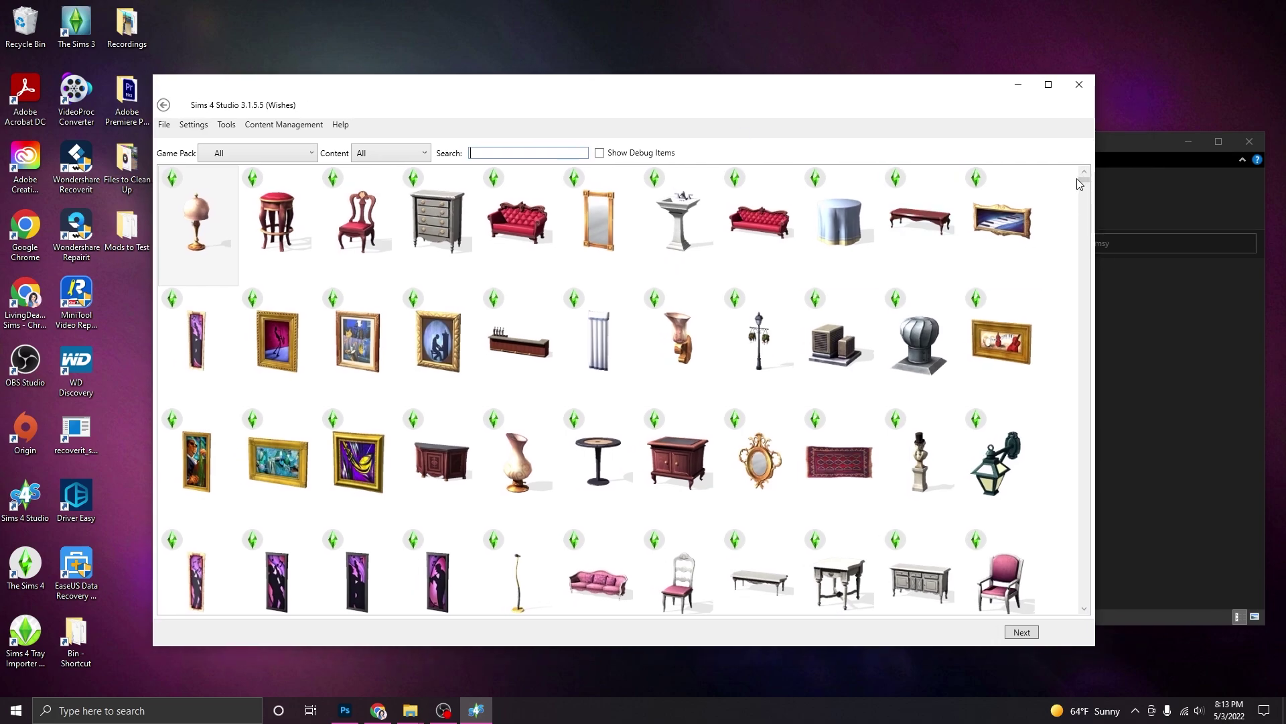
Search the object catalog for "frame", look through the matching objects and clear the search
scroll(1012, 356, "down", 10)
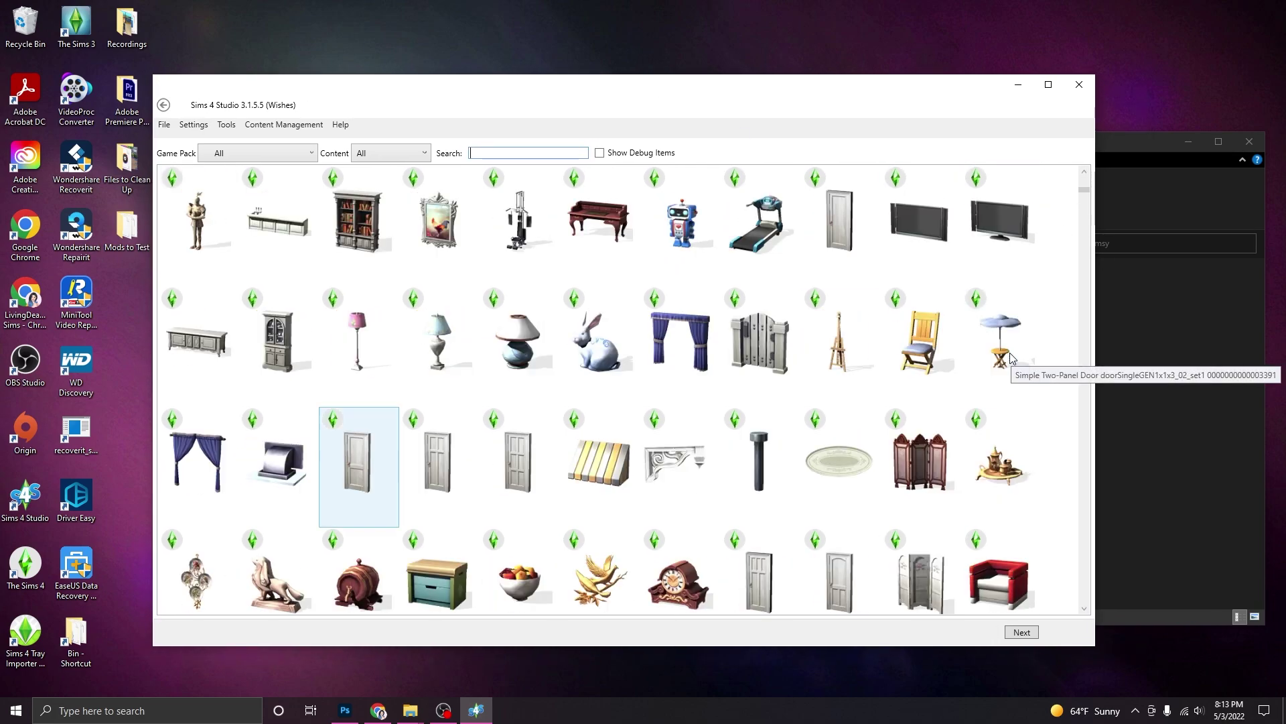
type("f")
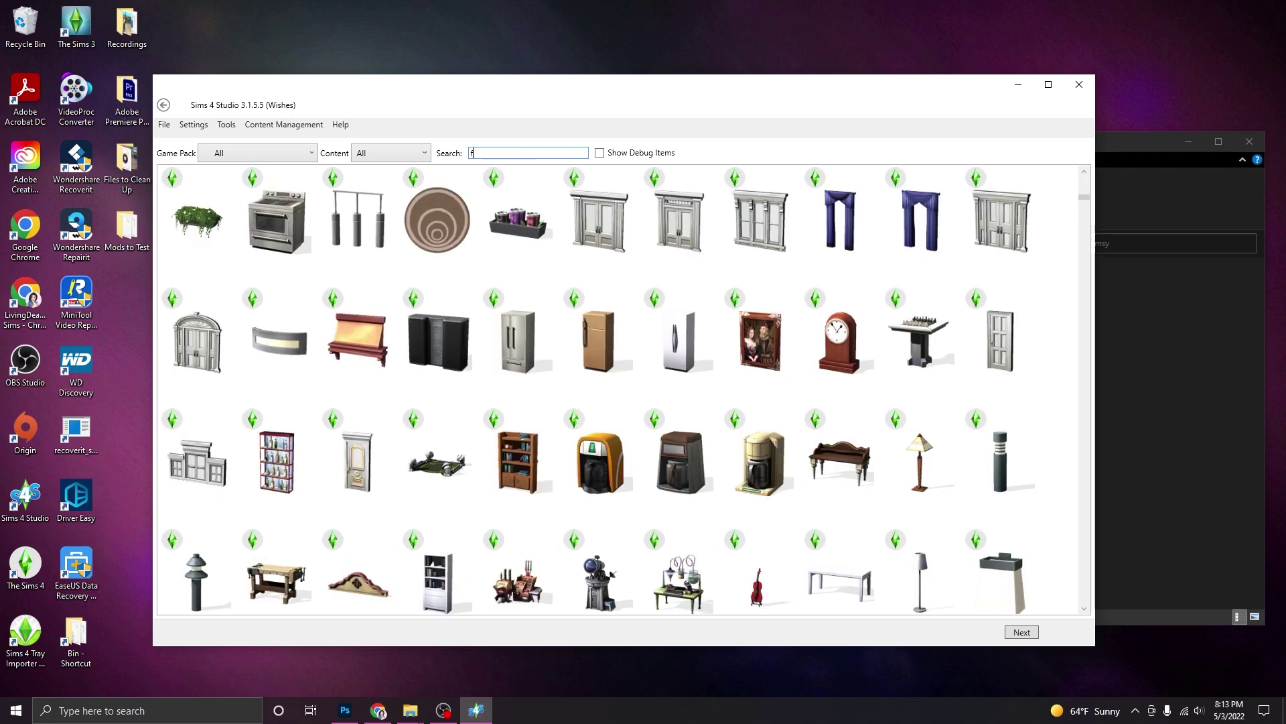
type("rame")
scroll(733, 439, "up", 2)
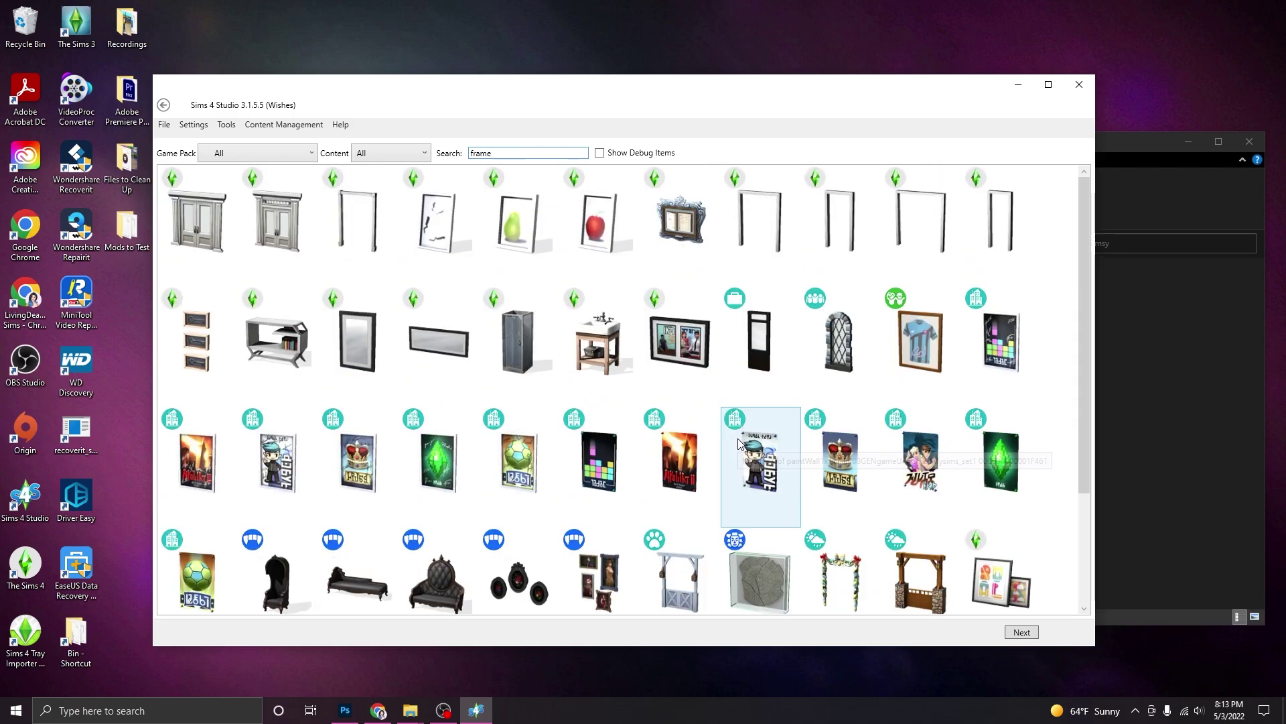
scroll(489, 493, "down", 2)
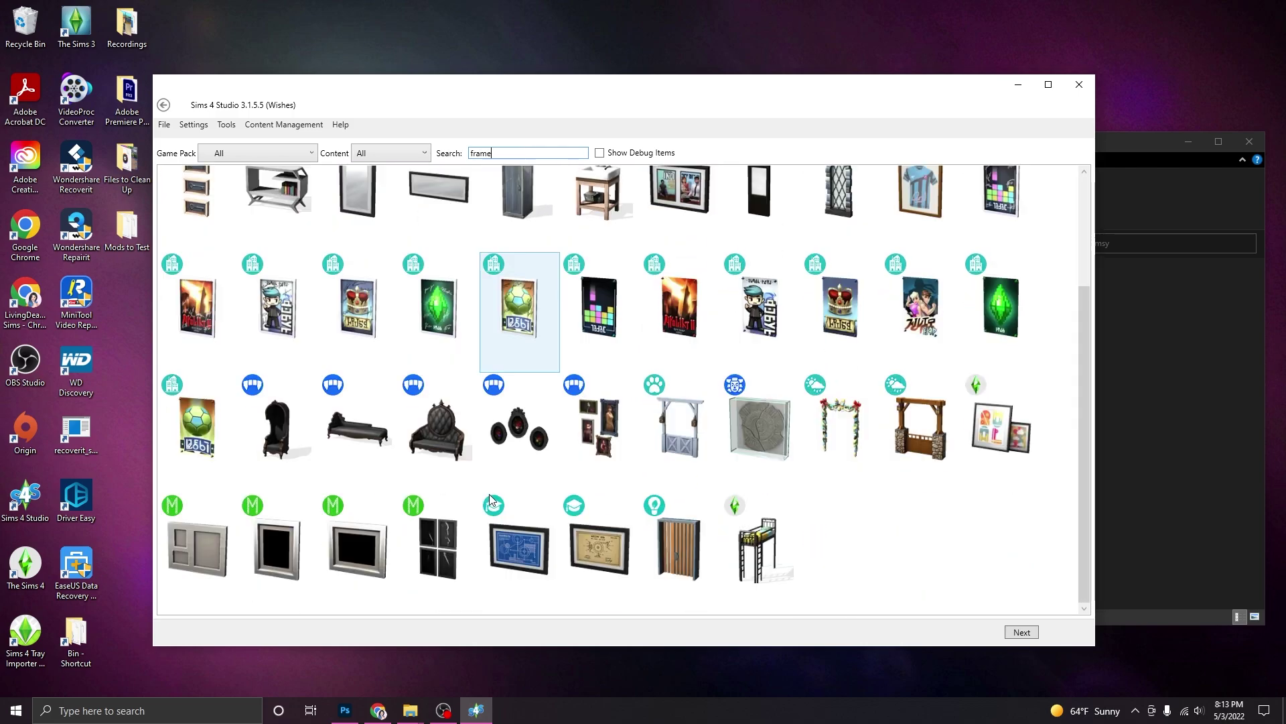
scroll(485, 485, "up", 2)
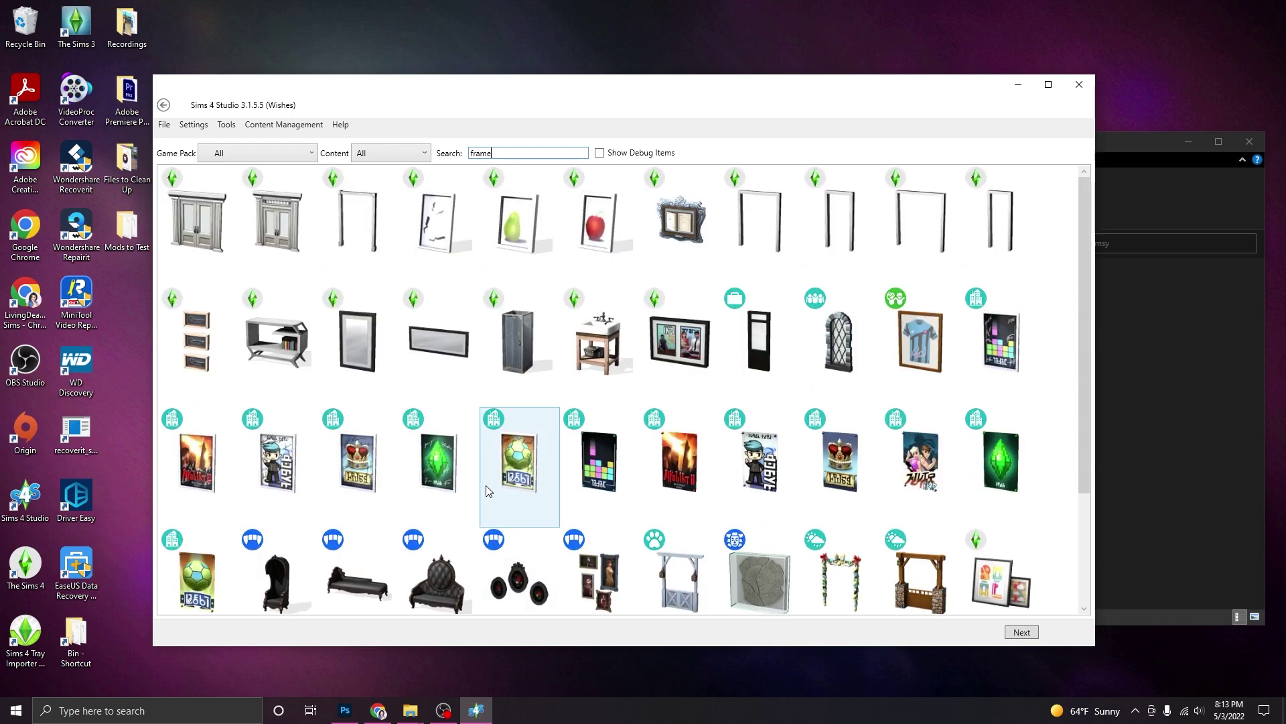
double_click(526, 153)
key("BackSpace")
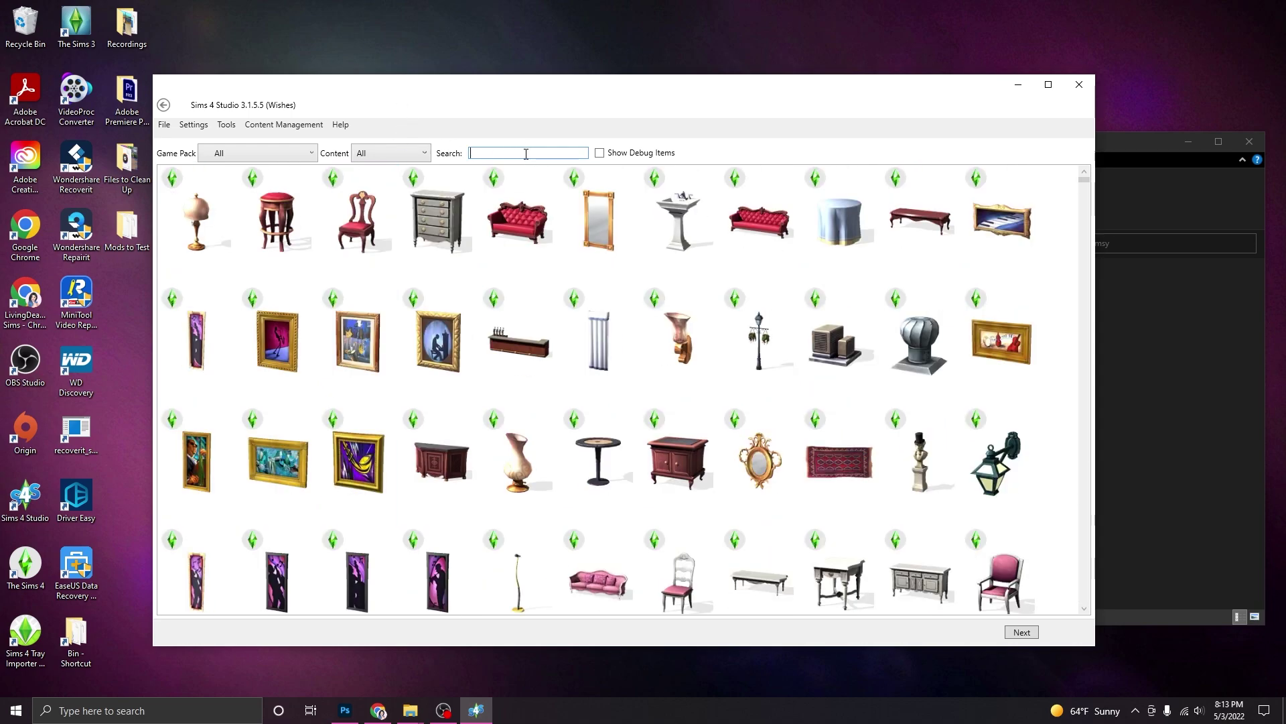
Choose the Vintage Cold Press Watercolor Paintings as the base object and save the new package as Whimsy_Photo_1 in the Whimsy folder
scroll(601, 421, "down", 6)
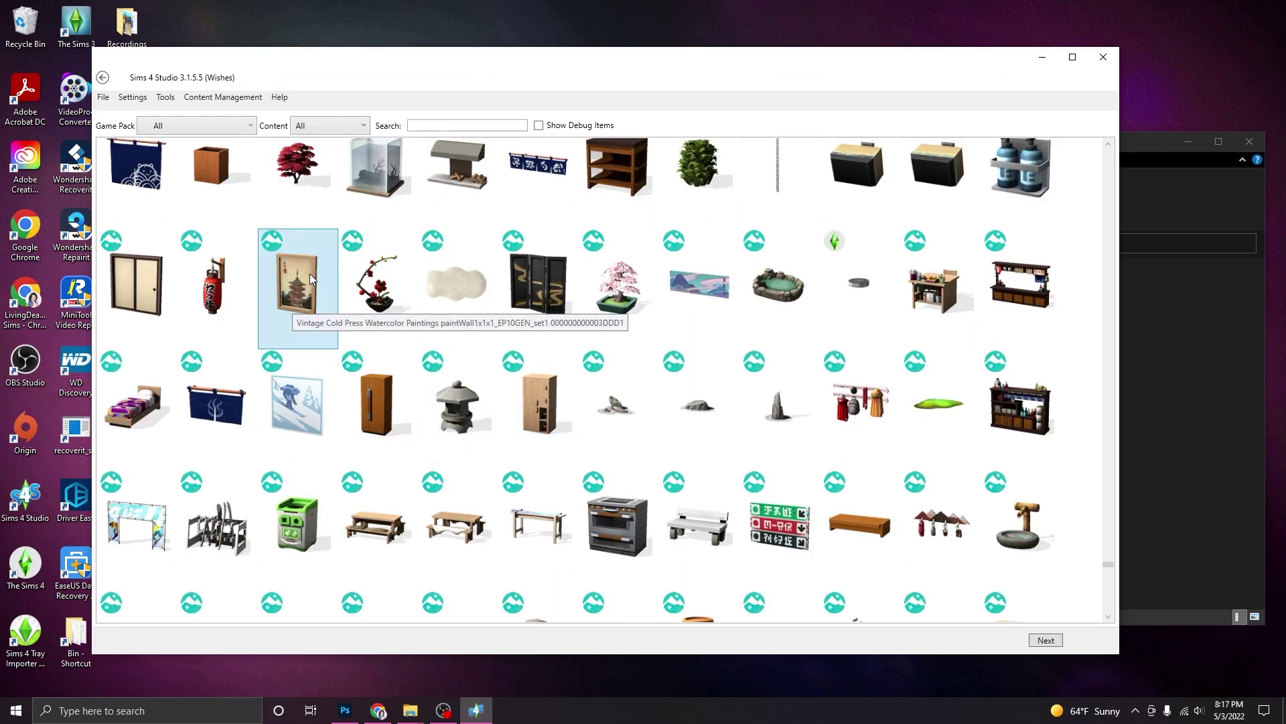
left_click(1050, 640)
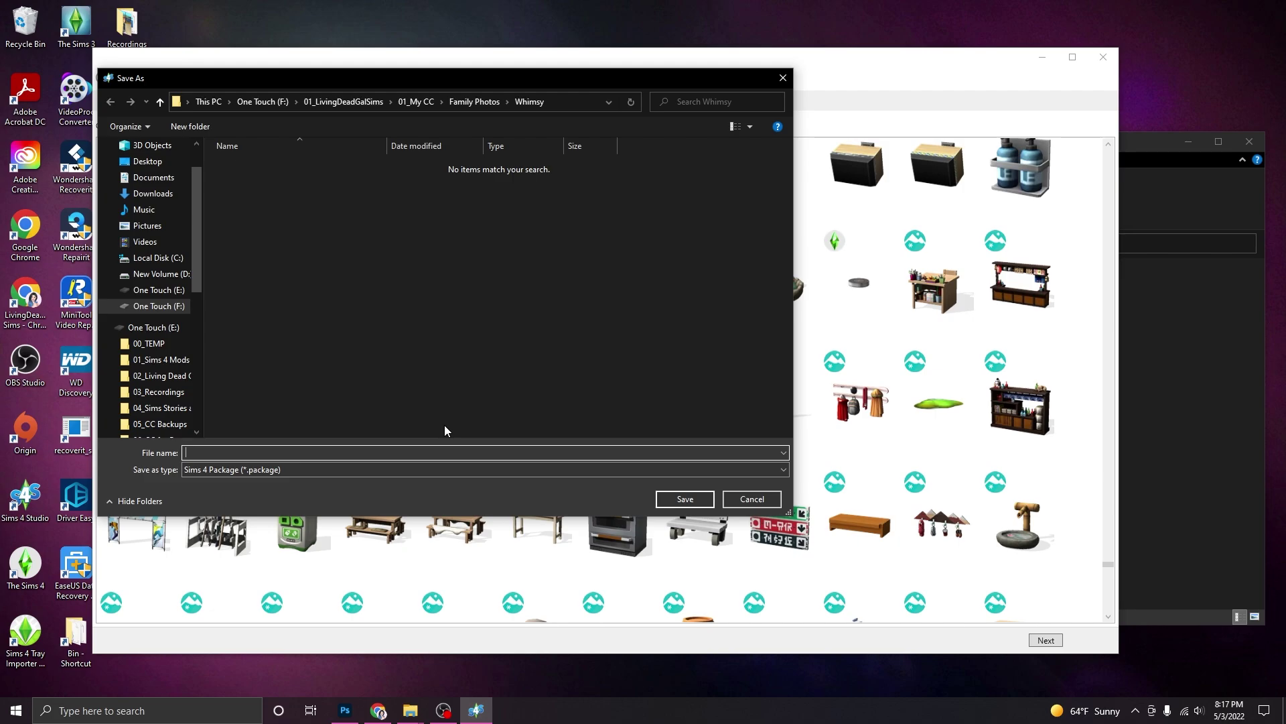
type("Whim")
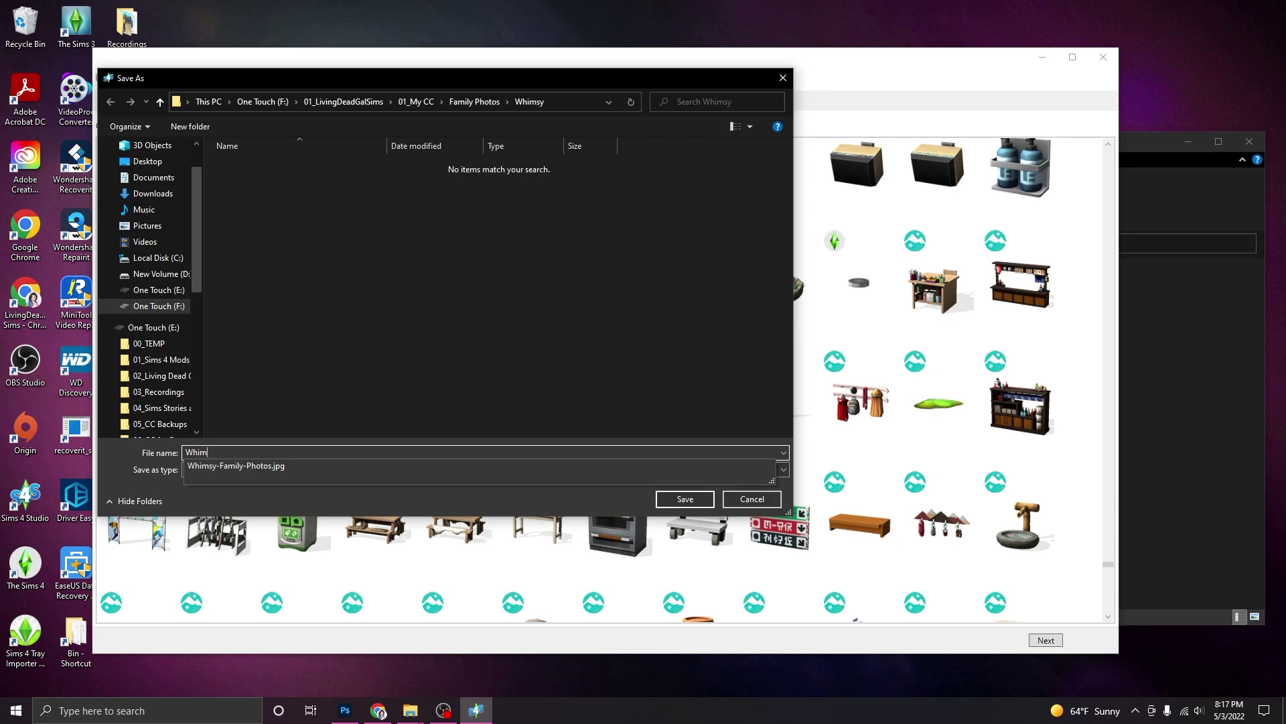
type("sy_Fp")
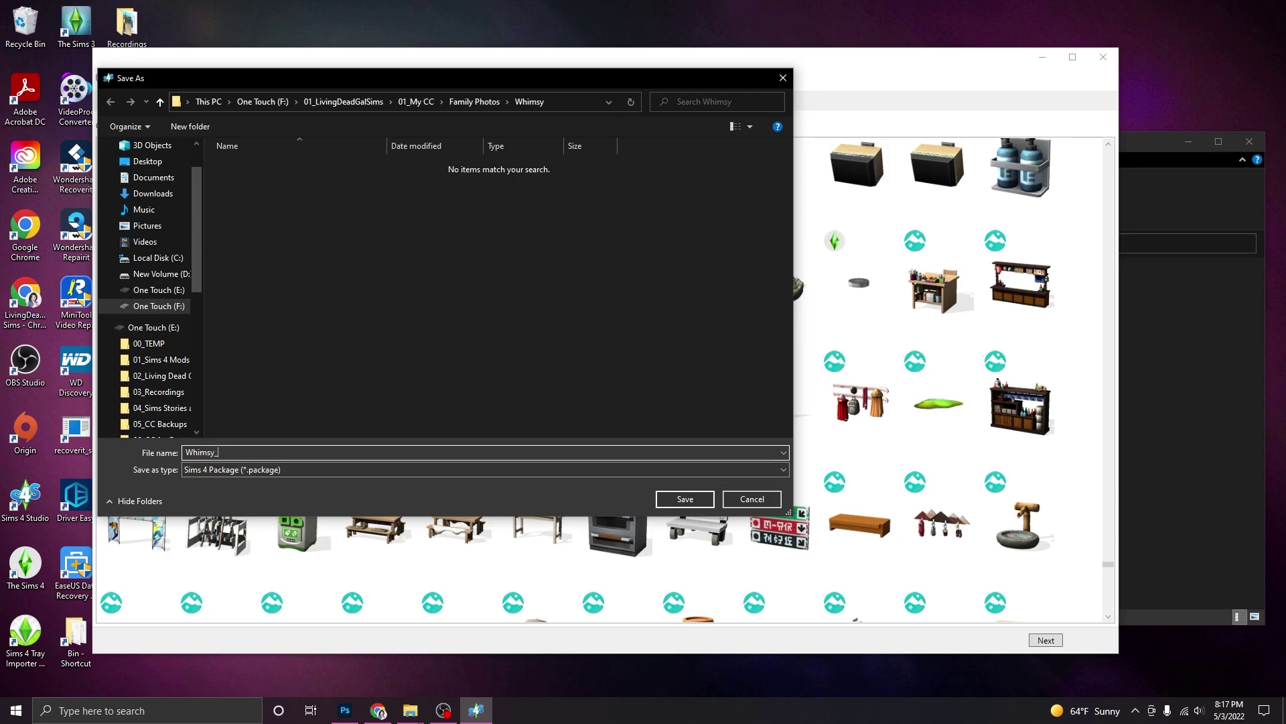
type("POh")
type("hoto_1")
key("Return")
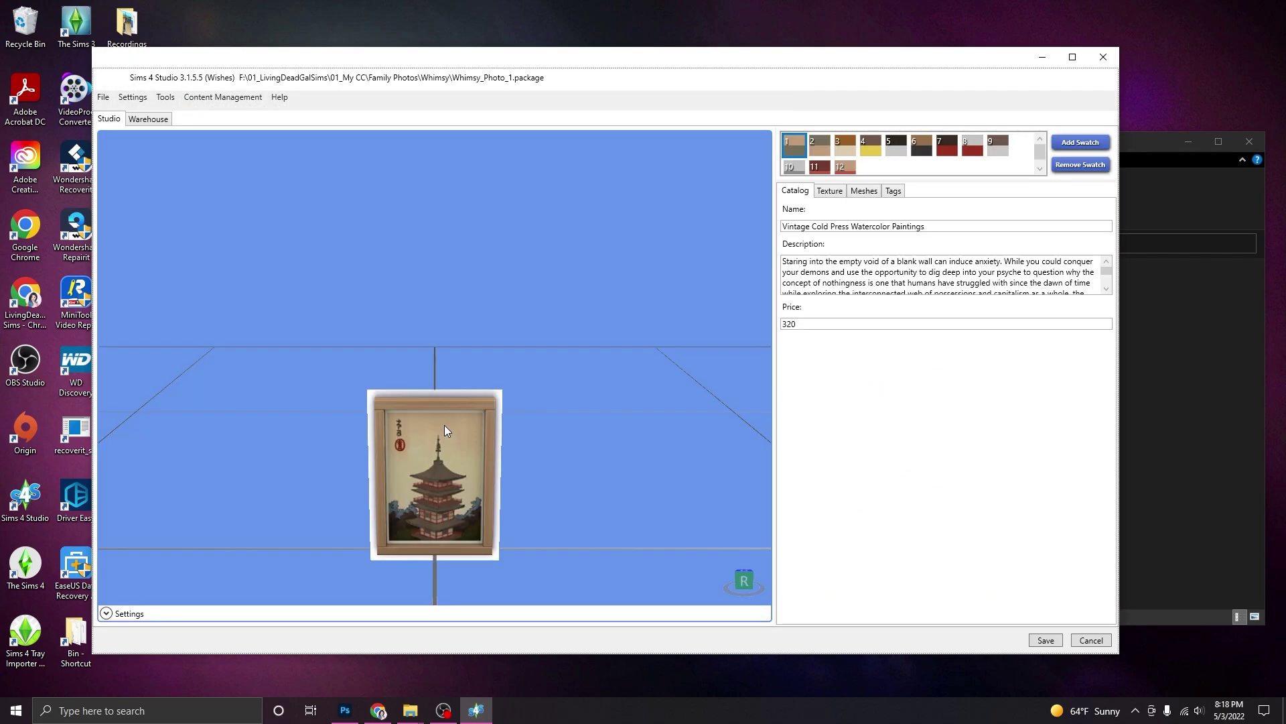
Check the Whimsy folder in File Explorer for the new Whimsy_Photo_1 package and return to Sims 4 Studio
left_click(1196, 183)
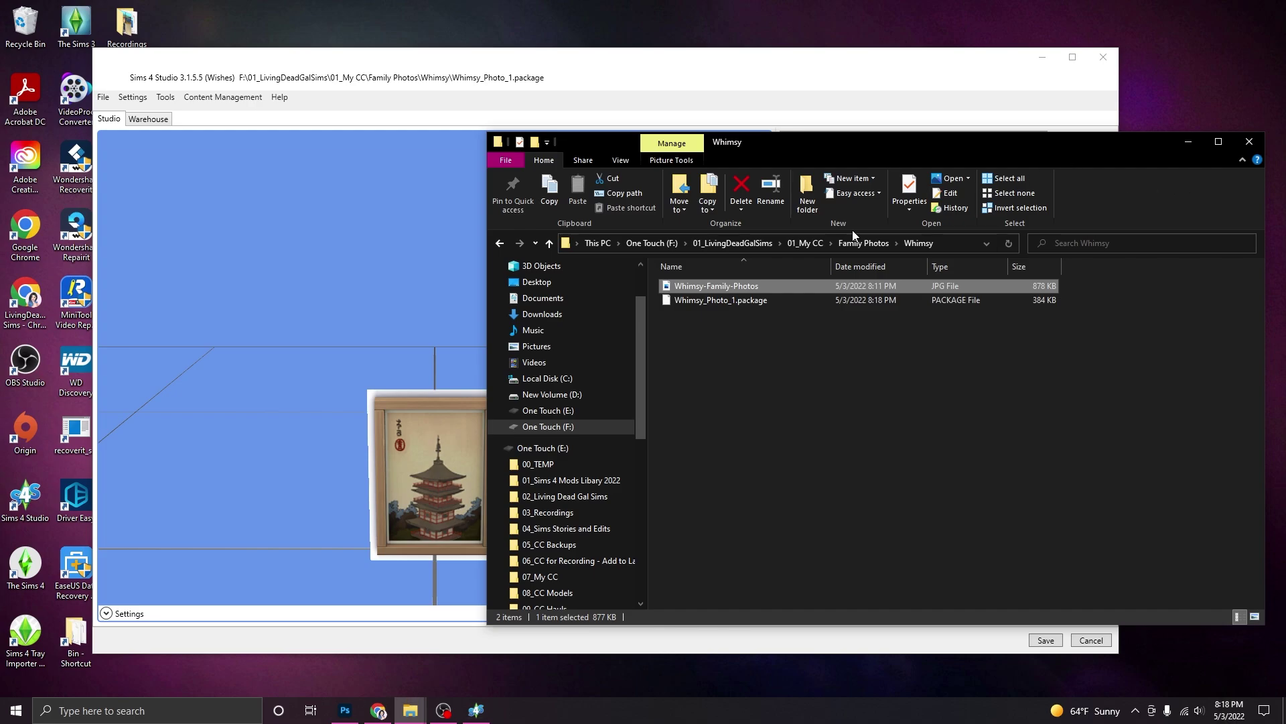
left_click(721, 302)
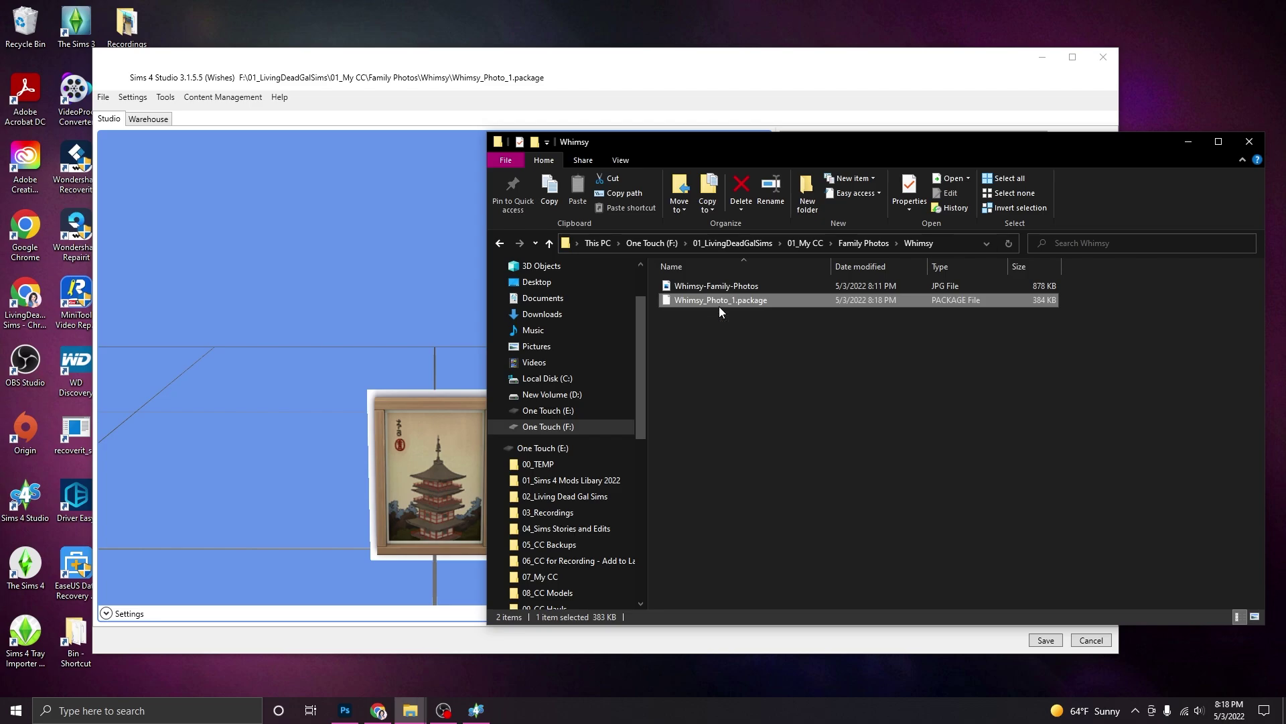
left_click(733, 300)
left_click(854, 335)
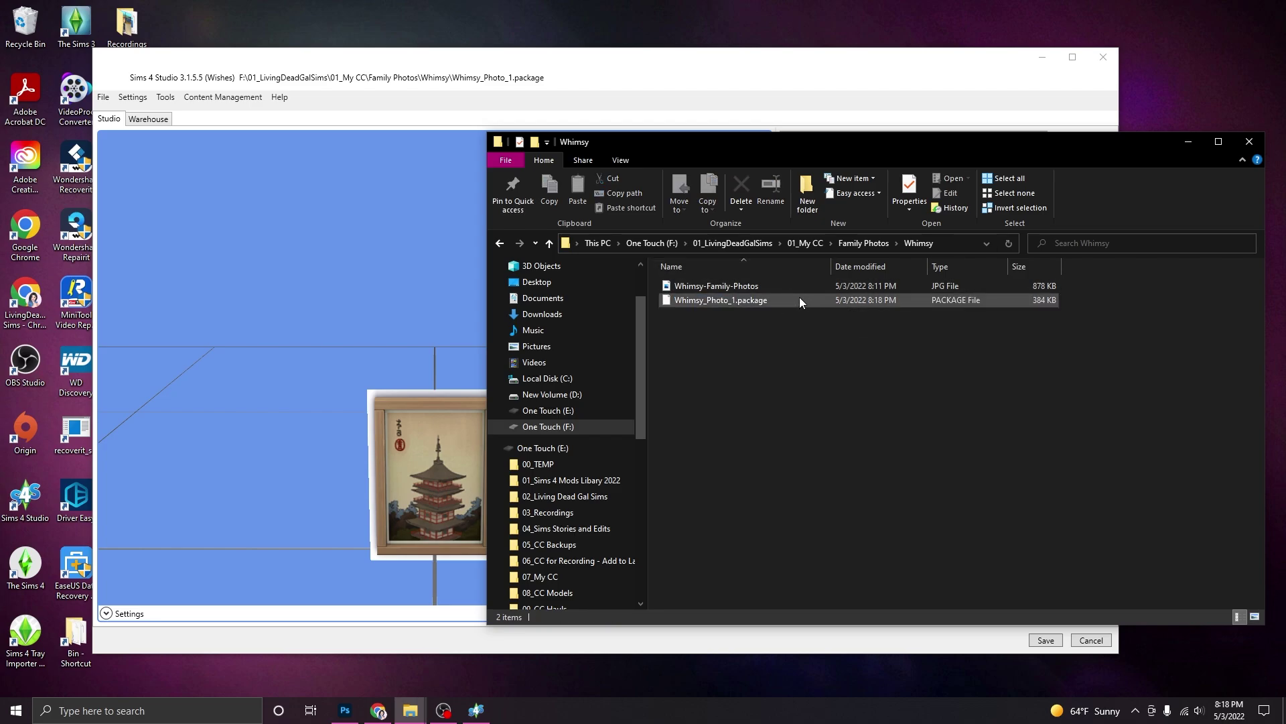
left_click(756, 79)
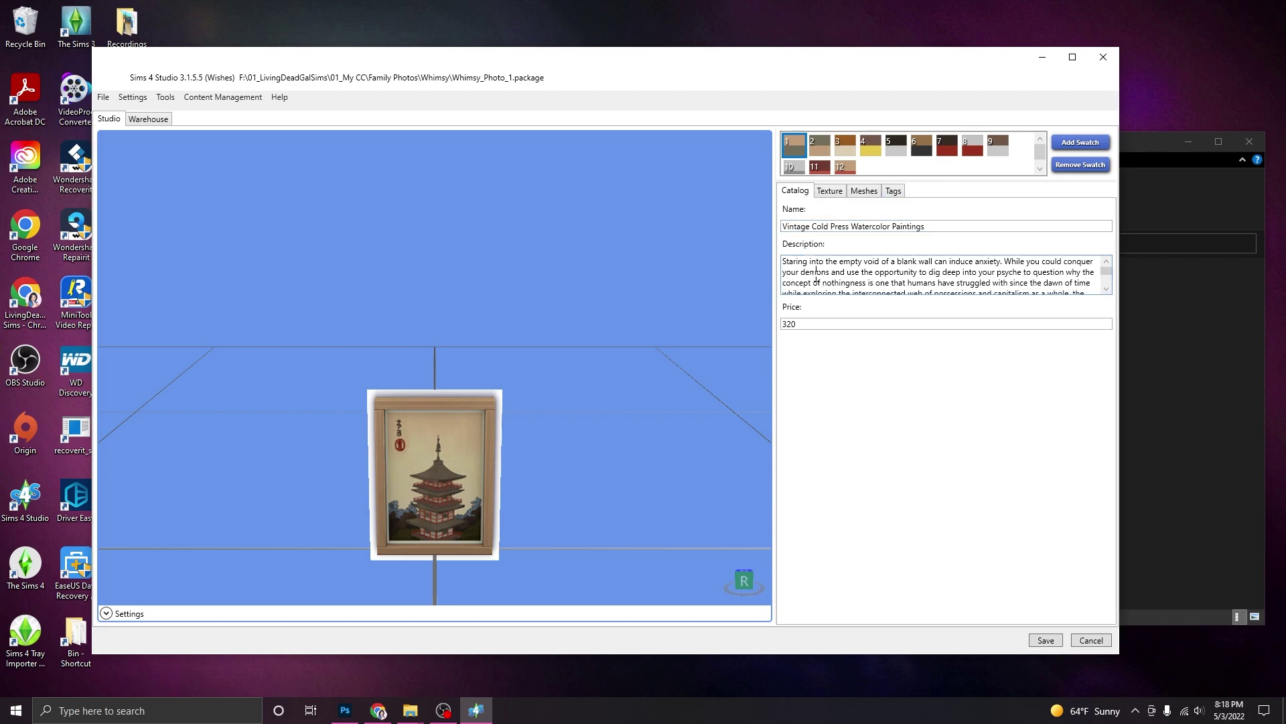
Examine the painting's price and texture settings, previewing swatches 2 through 12 and returning to swatch 11
left_click(791, 320)
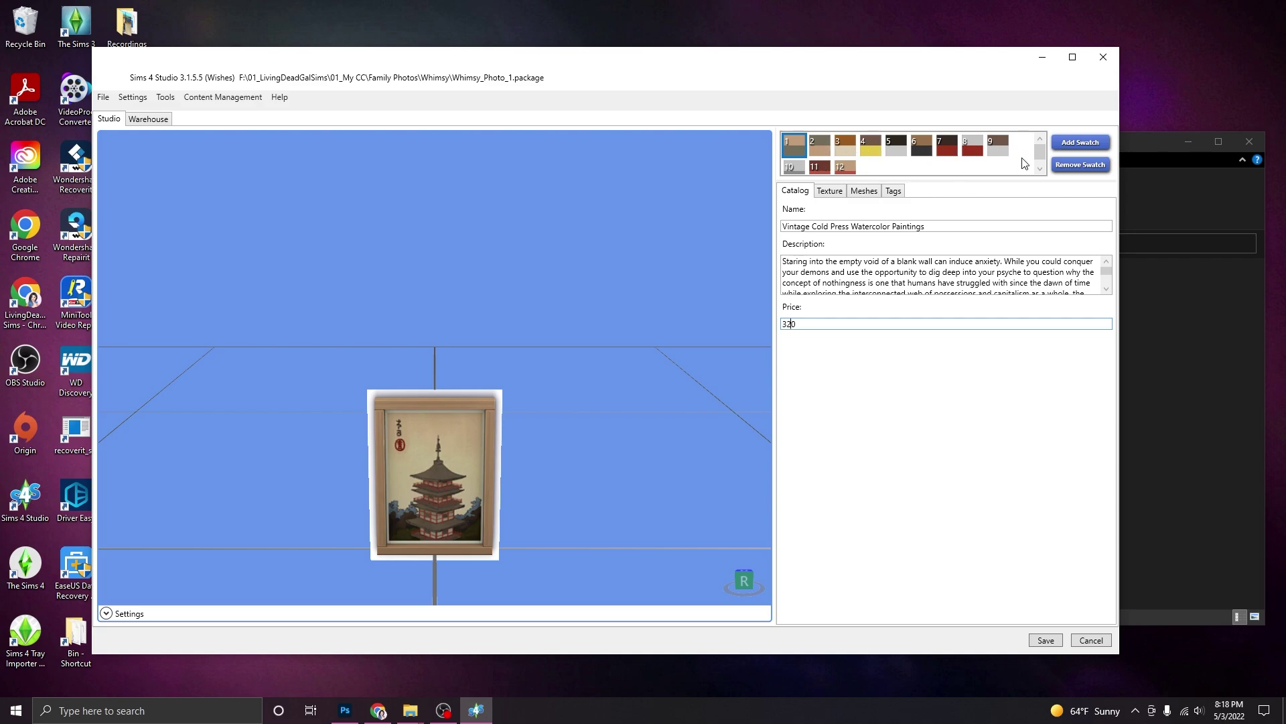
left_click(828, 193)
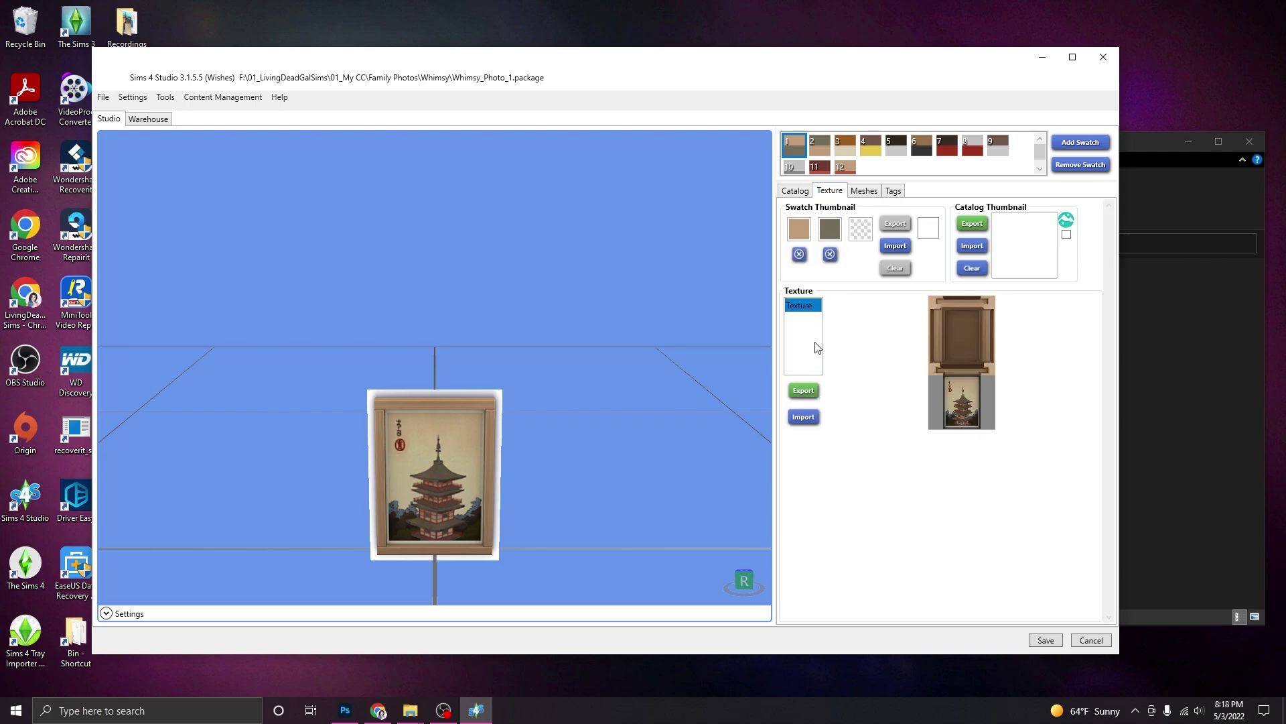
left_click(821, 144)
left_click(846, 147)
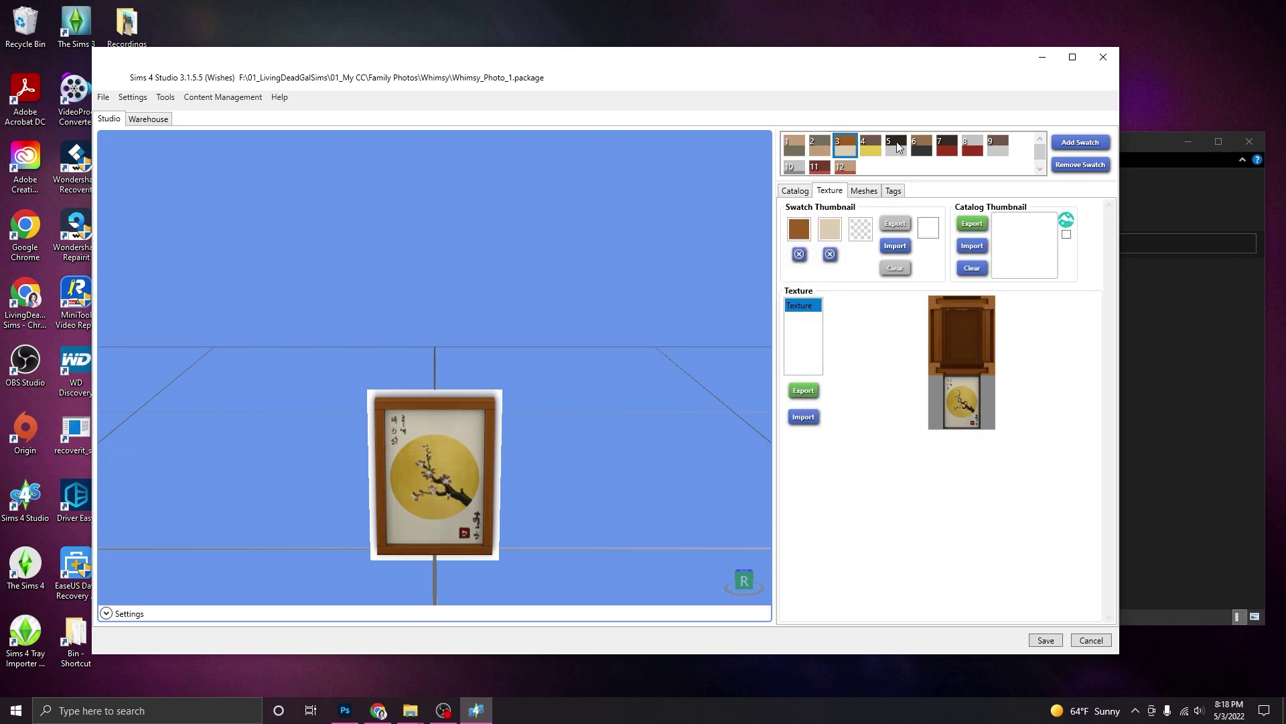
left_click(871, 147)
left_click(896, 146)
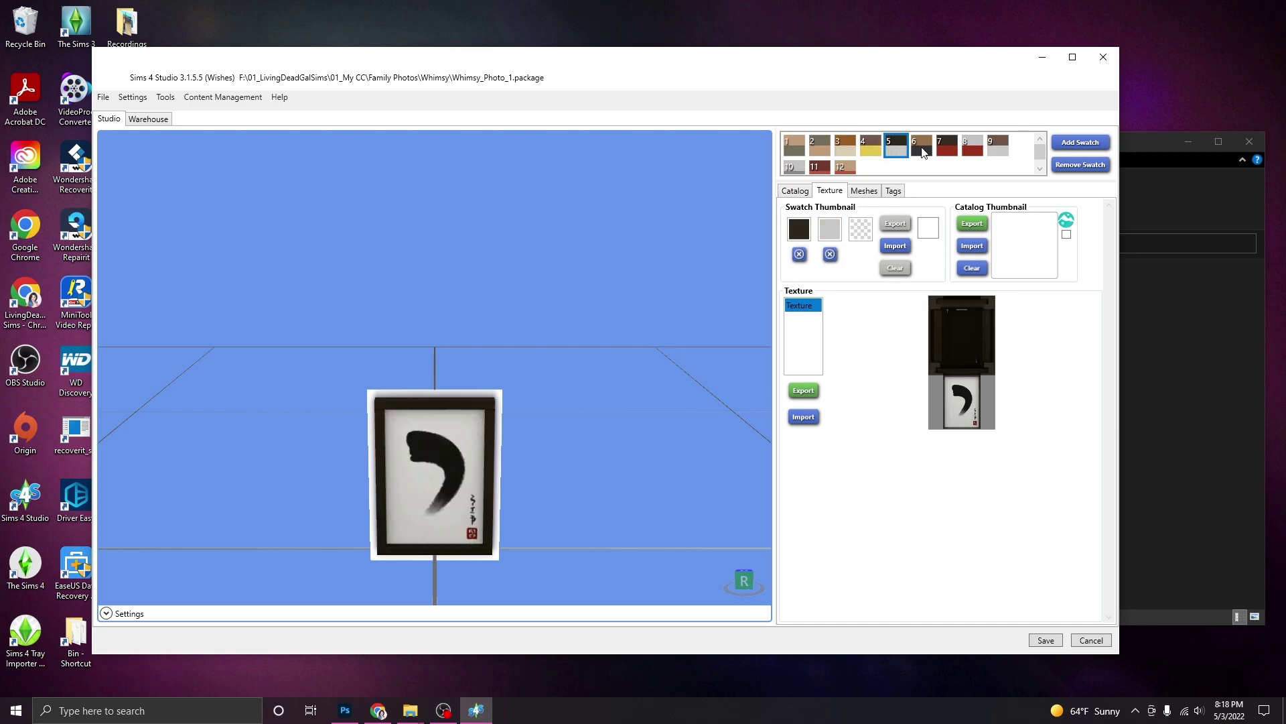
left_click(923, 149)
left_click(948, 152)
left_click(967, 154)
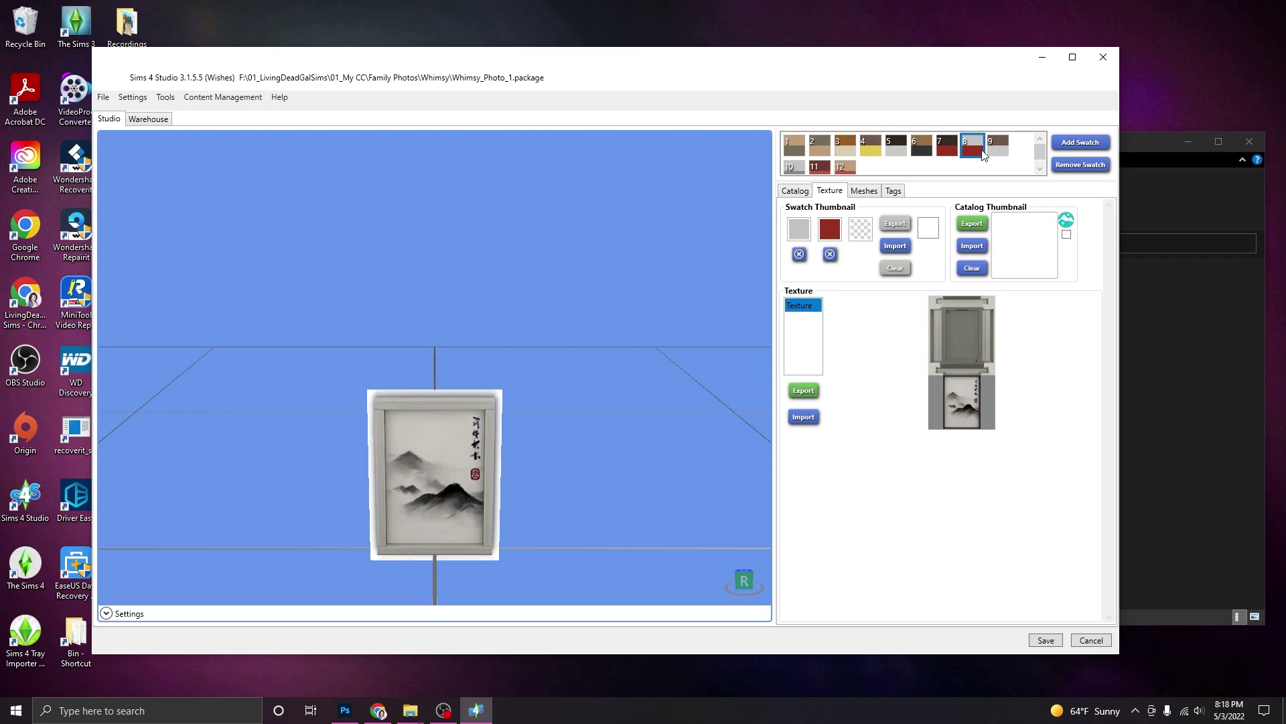
left_click(1004, 151)
left_click(794, 166)
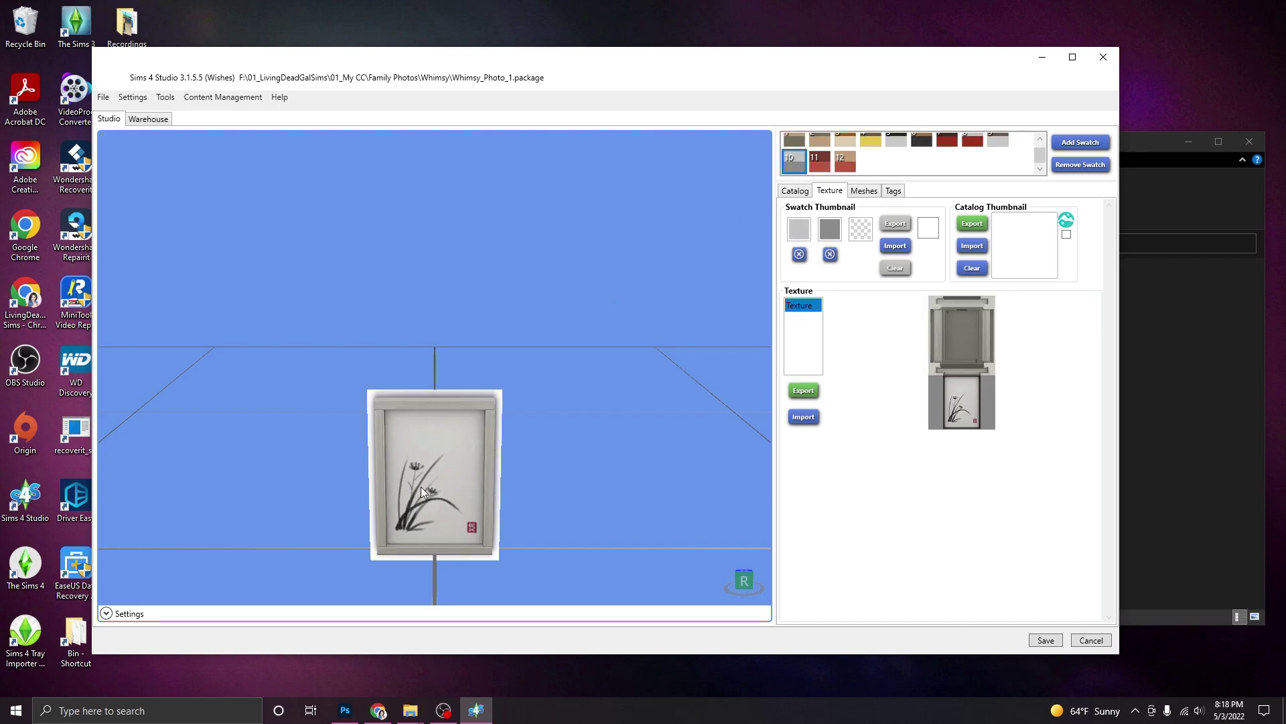
left_click(819, 162)
left_click(844, 162)
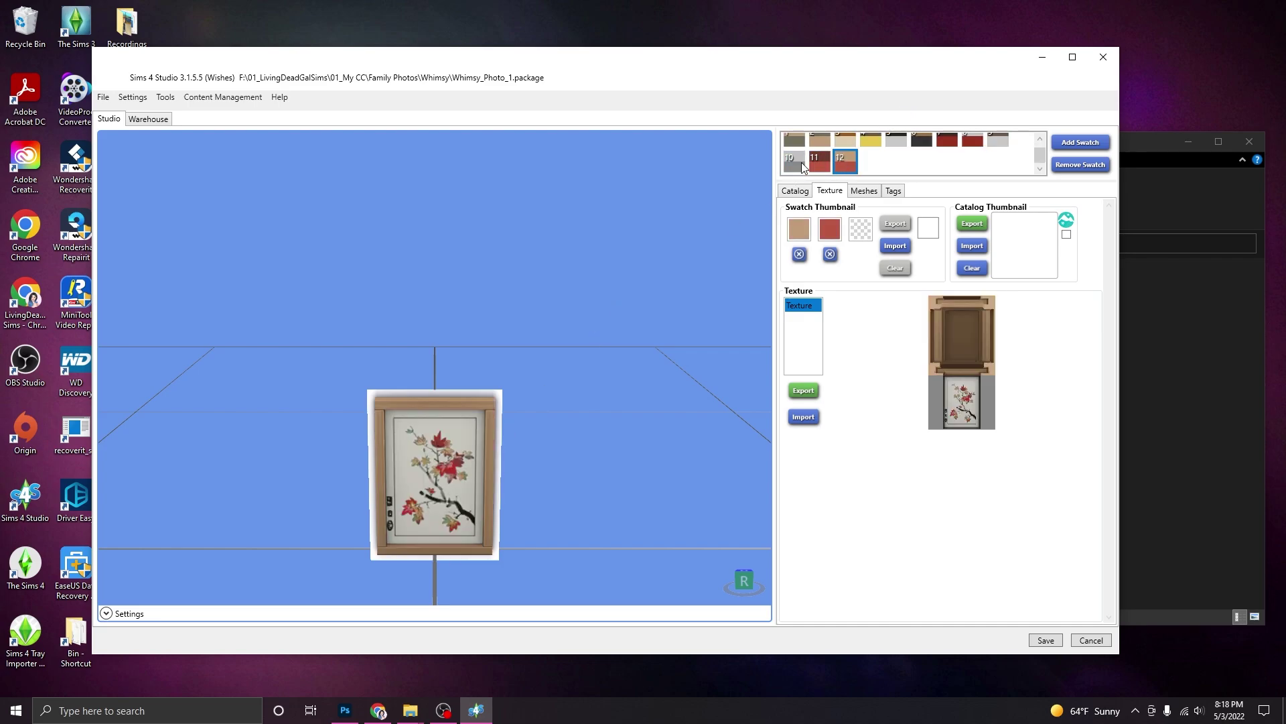
left_click(817, 165)
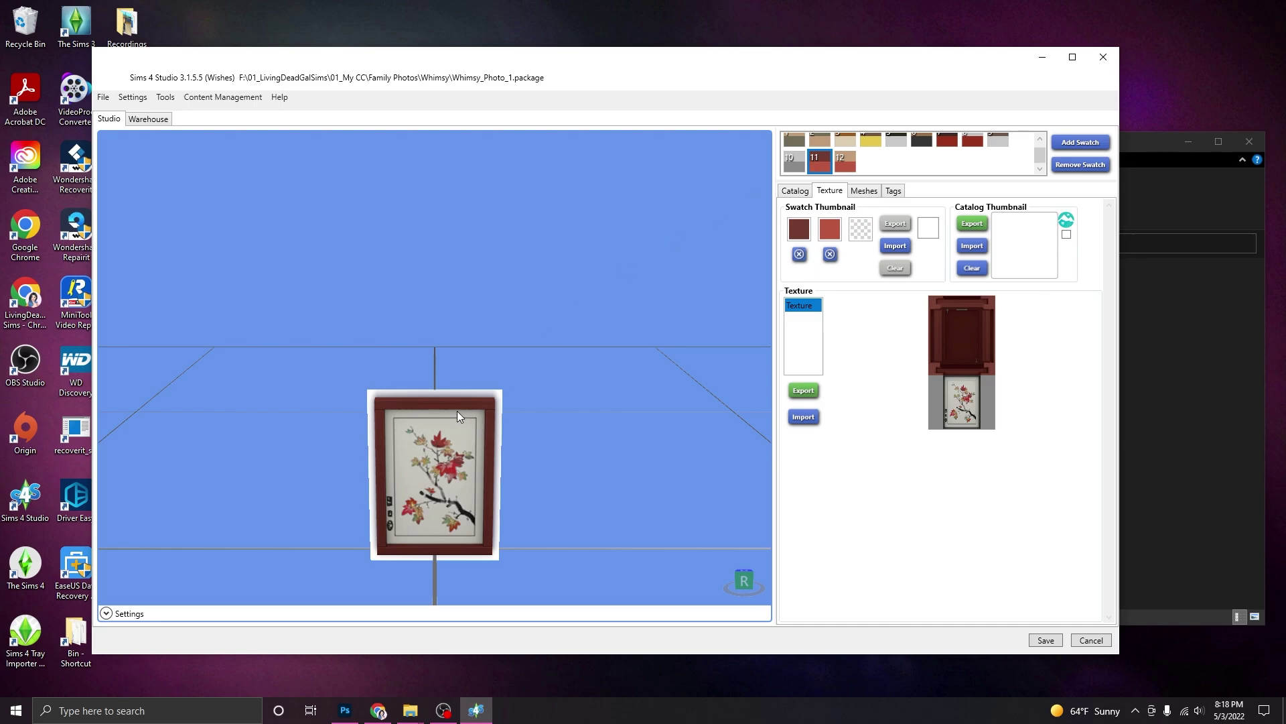
Remove all the painting's swatches except the one with the dark red frame and maple branch picture
scroll(464, 403, "up", 3)
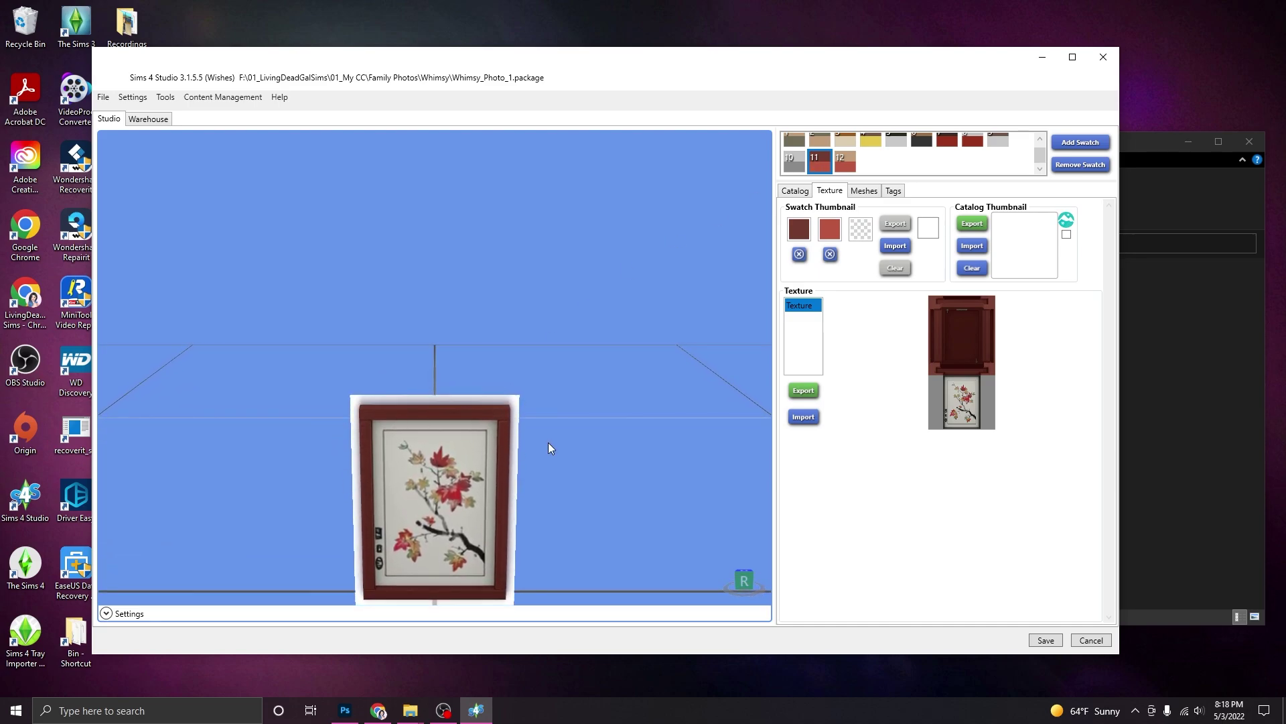
left_click_drag(548, 448, 593, 331)
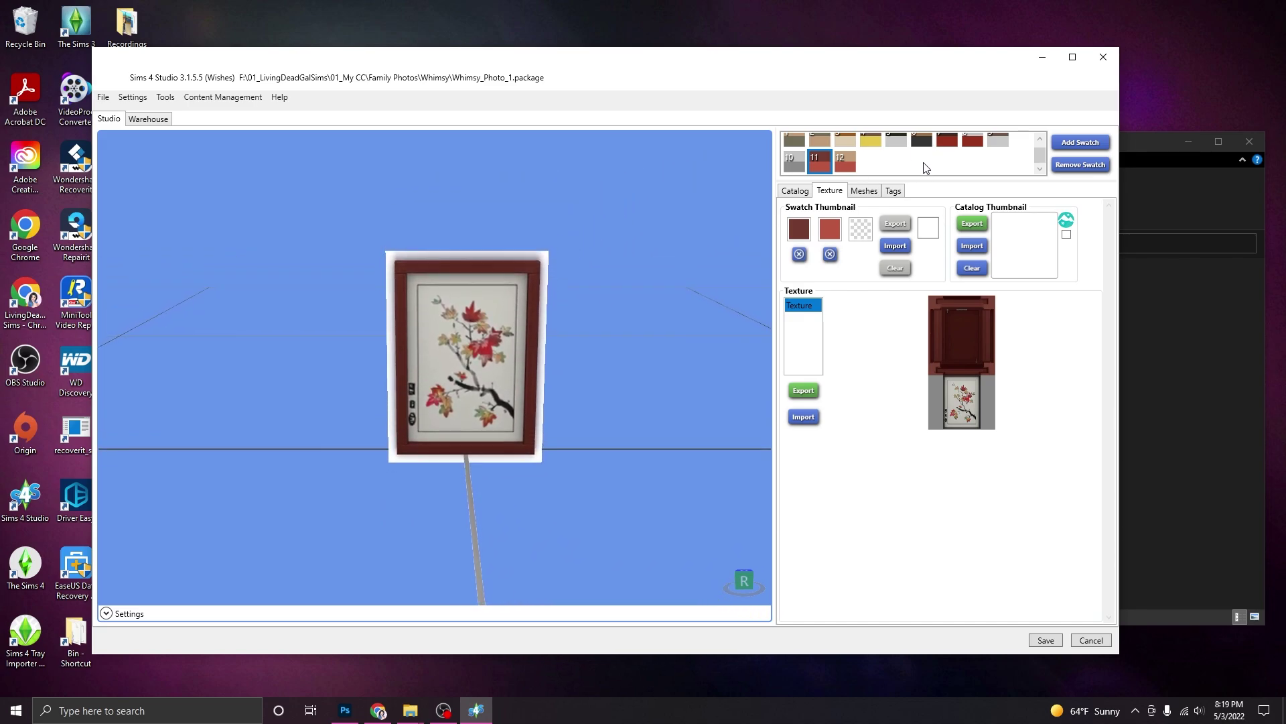
scroll(925, 167, "up", 1)
left_click(794, 141)
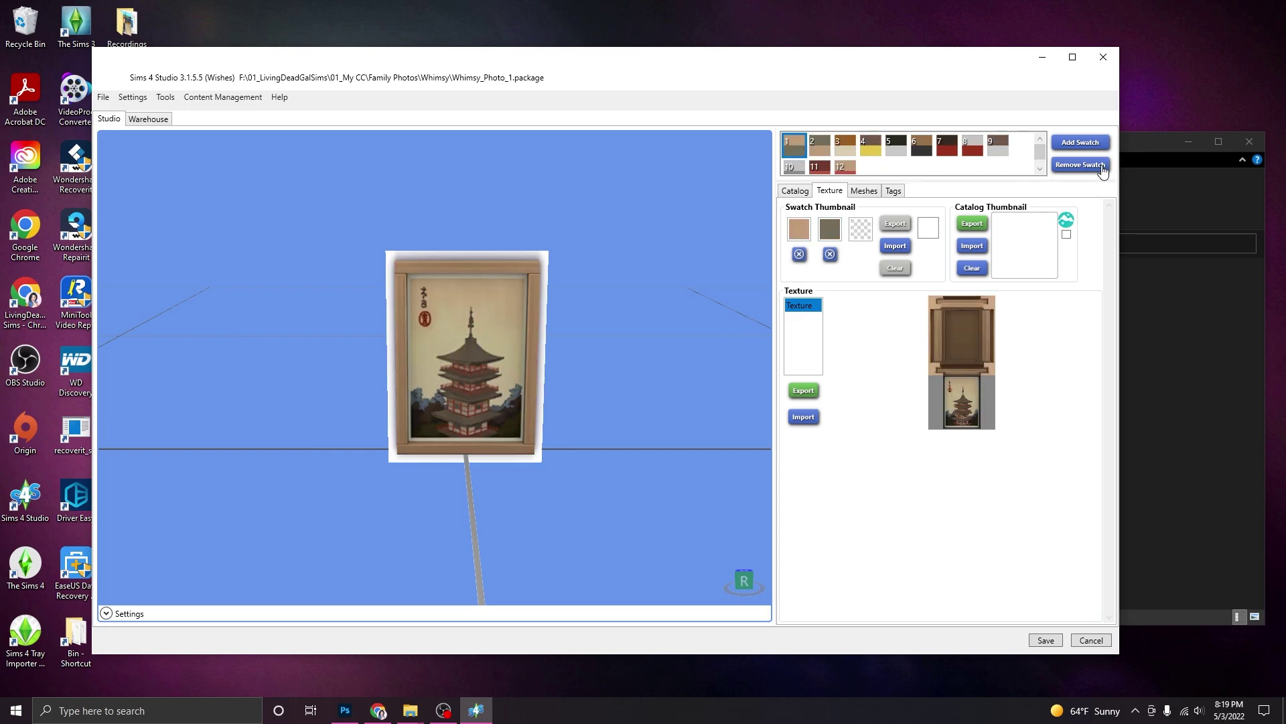
left_click(1080, 165)
left_click(1079, 168)
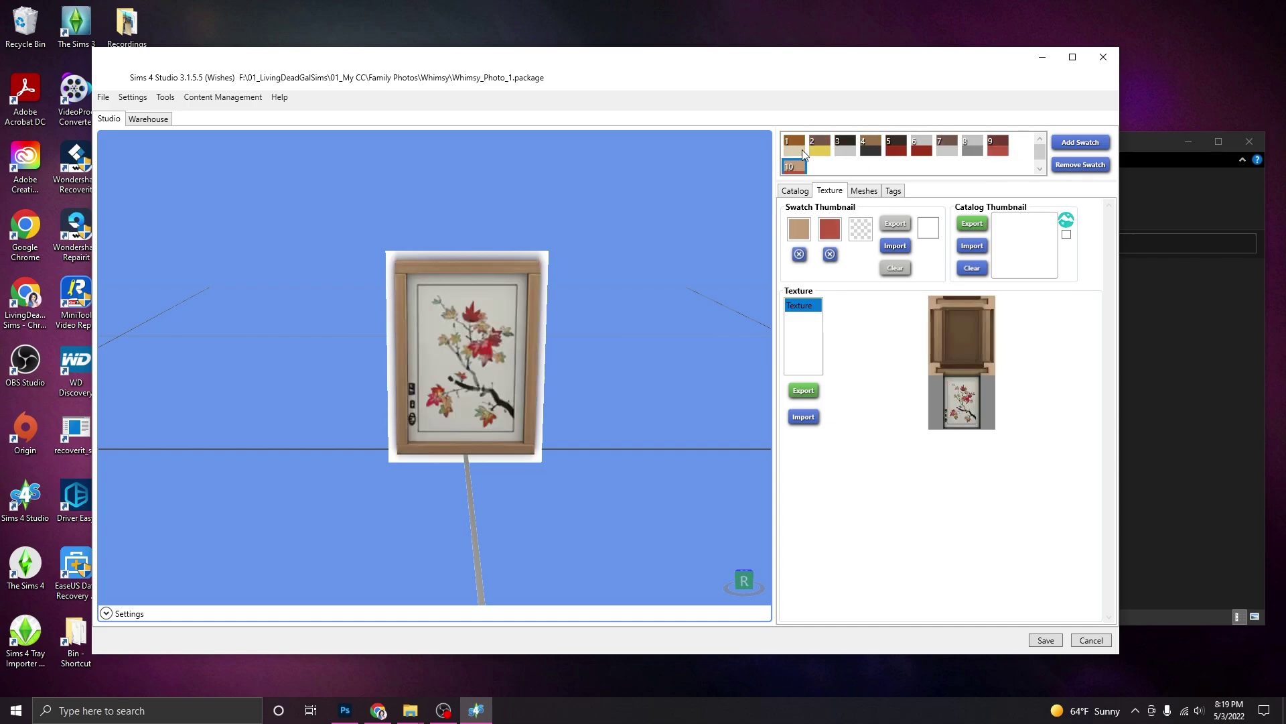
left_click(1065, 164)
left_click(1060, 164)
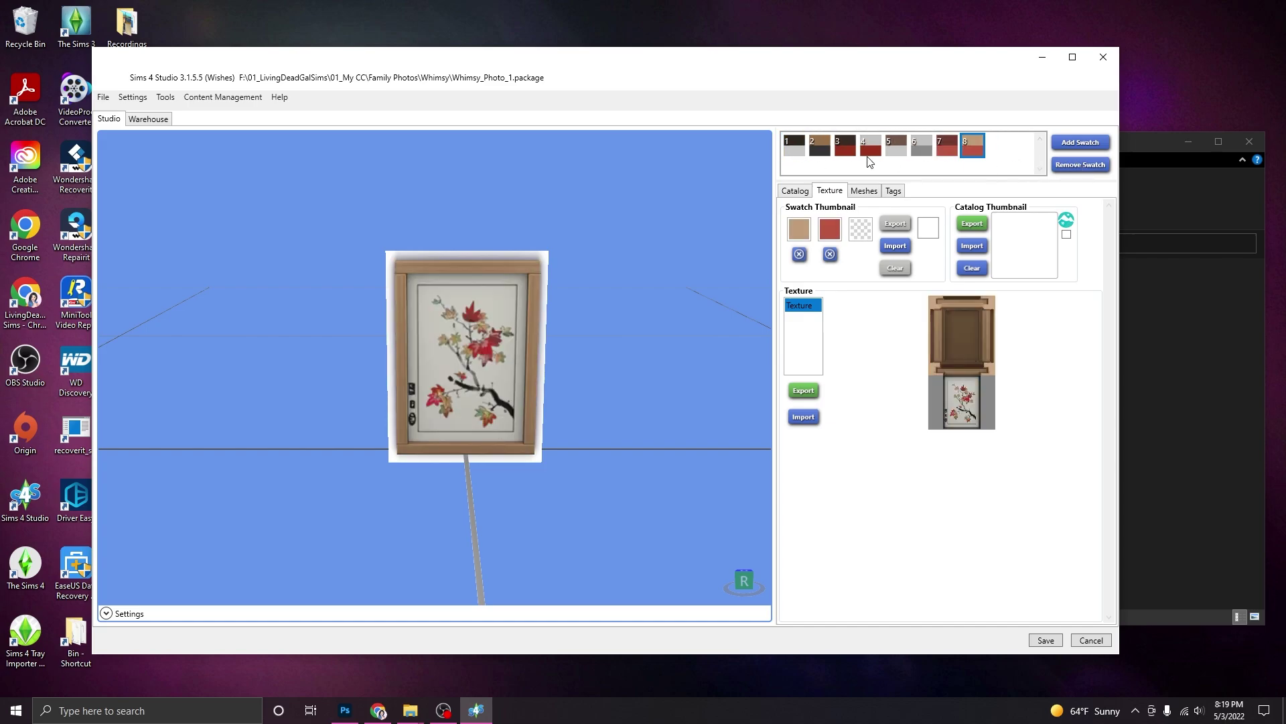
left_click(1086, 167)
left_click(792, 146)
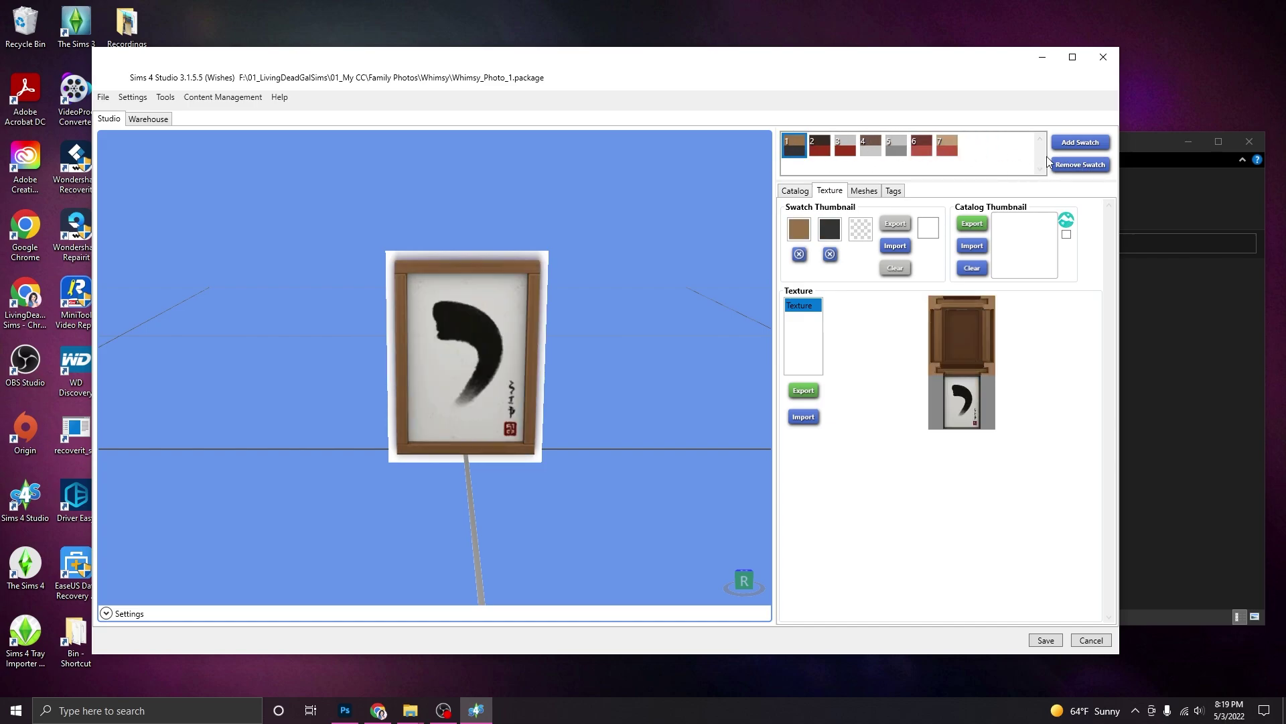
left_click(1086, 165)
left_click(1085, 165)
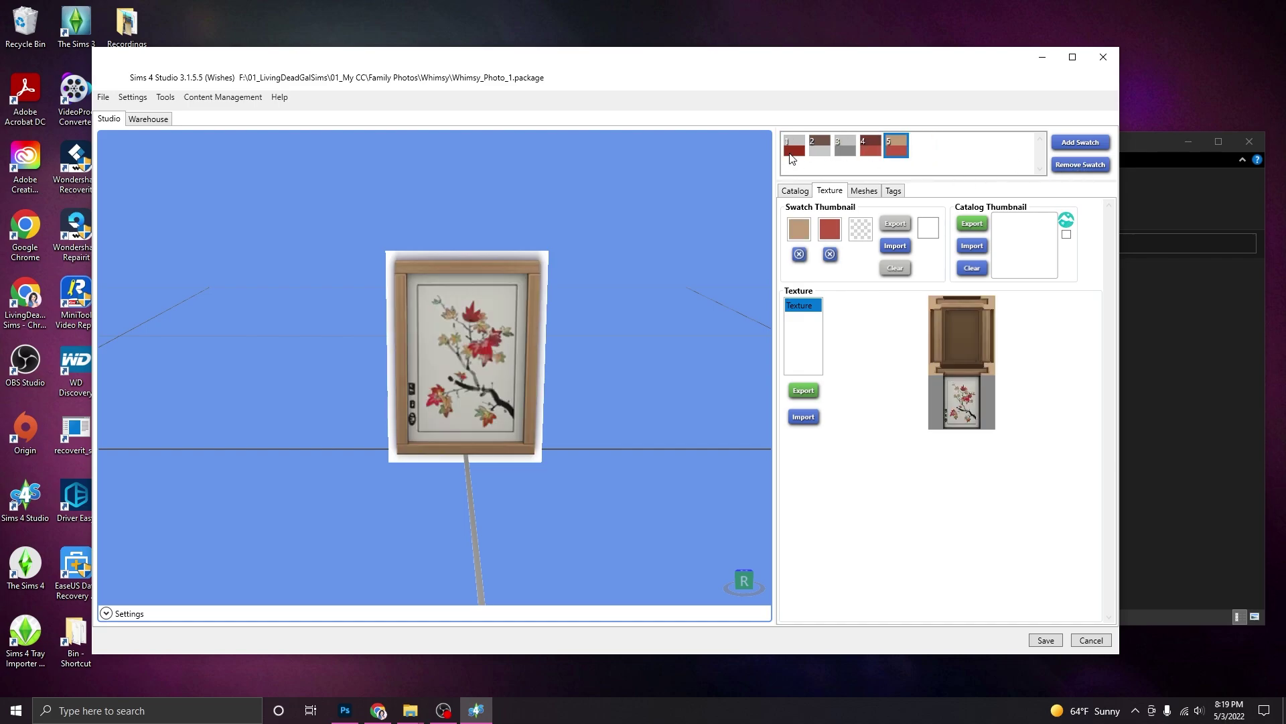
left_click(794, 146)
left_click(1080, 165)
left_click(802, 148)
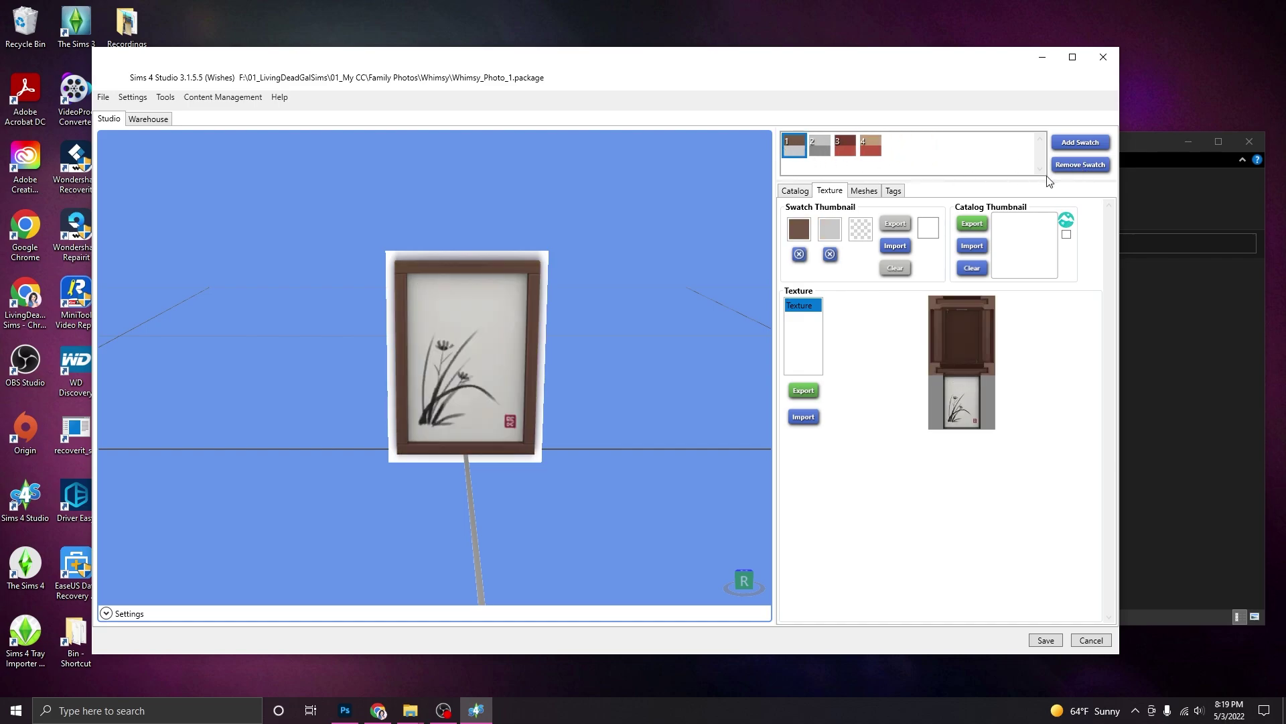
left_click(1080, 165)
left_click(797, 151)
left_click(1081, 165)
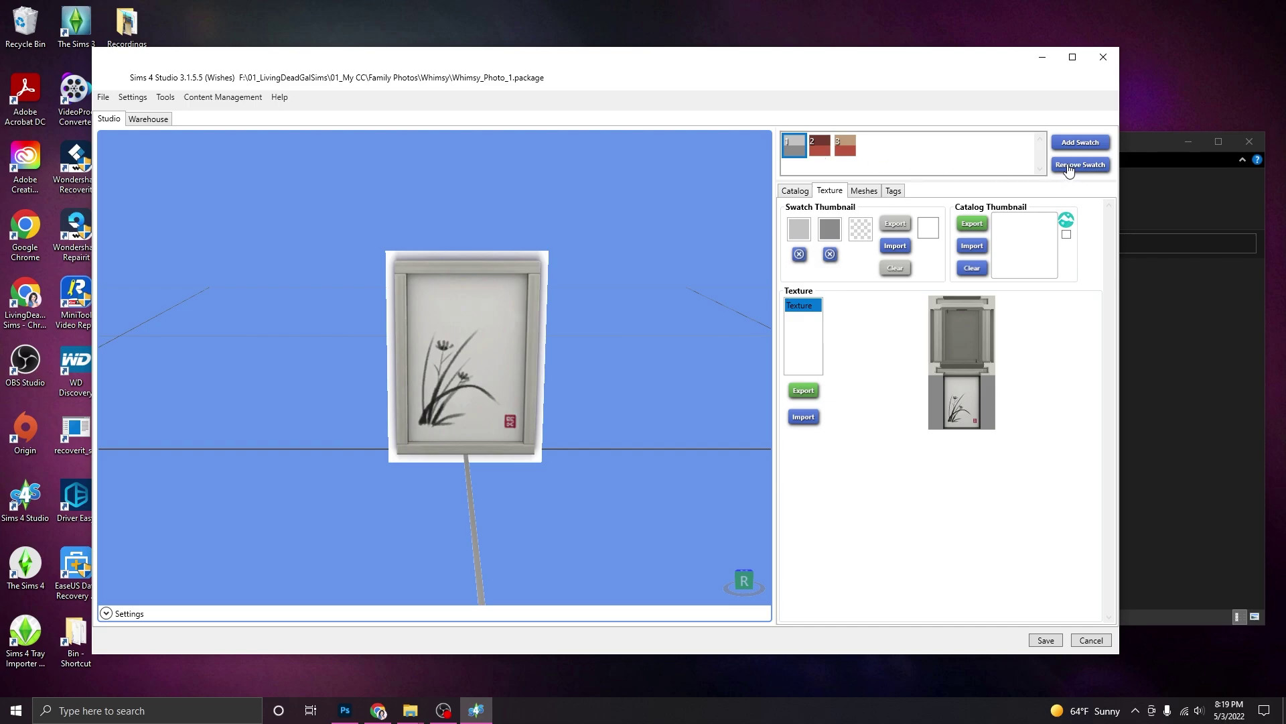
left_click(797, 150)
left_click(819, 153)
left_click(794, 146)
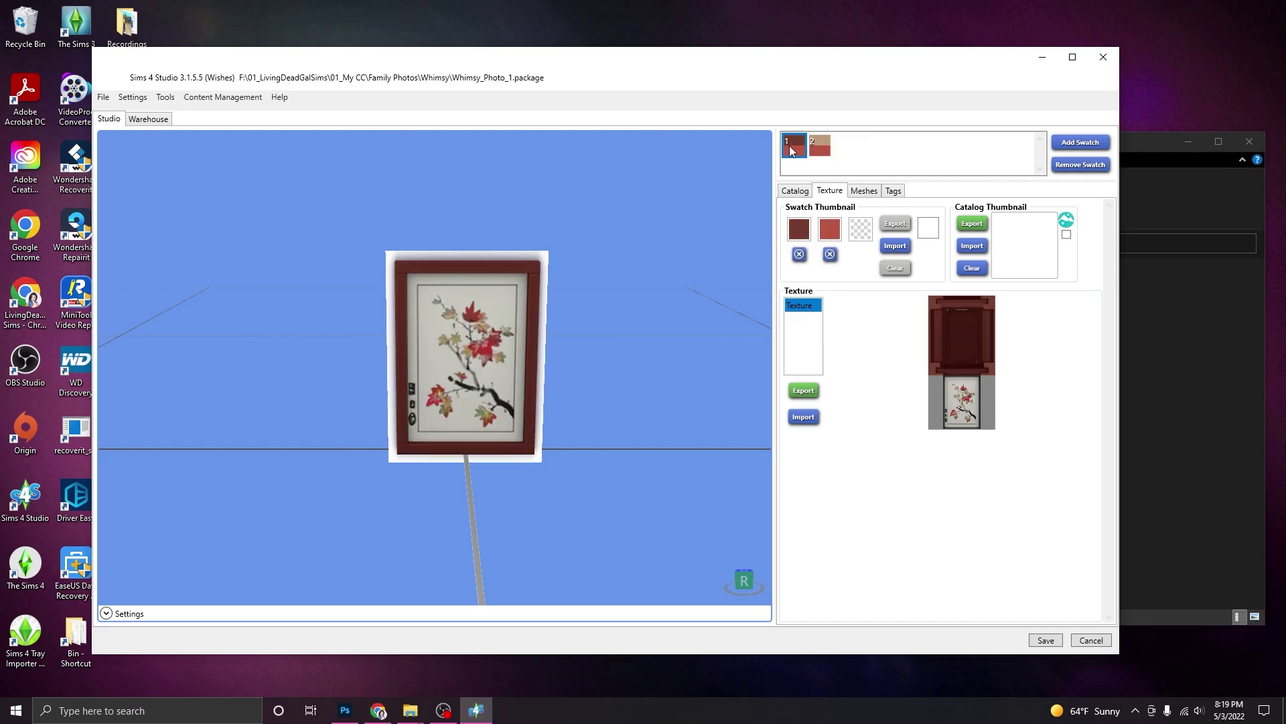
left_click(818, 153)
left_click(1062, 165)
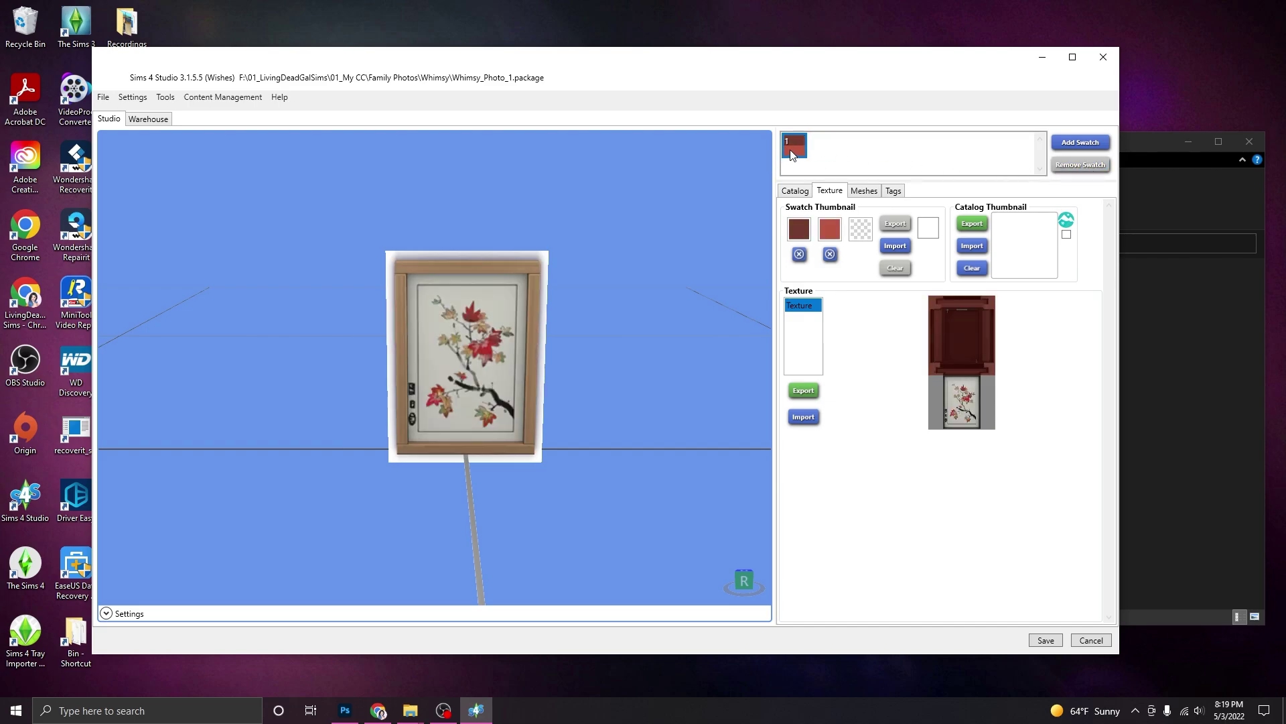
Export the remaining swatch's texture as a PNG named Base_Frame in the Whimsy folder and view the exported image
left_click(807, 392)
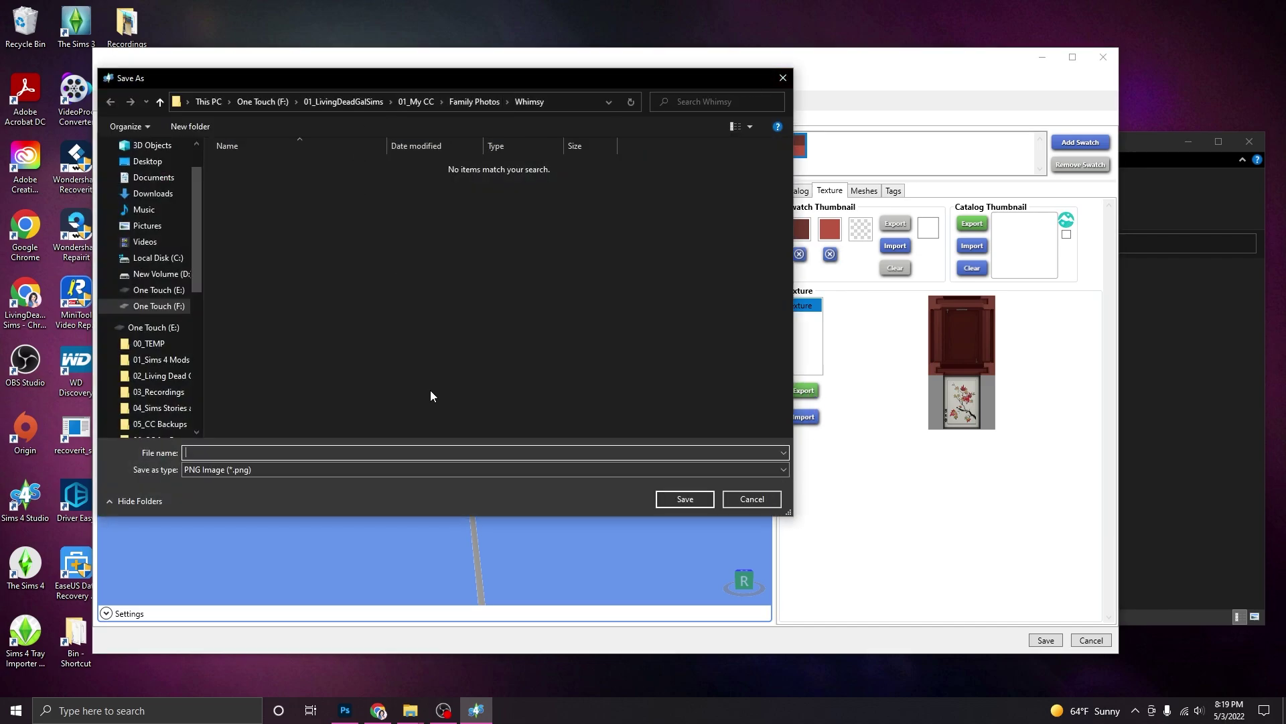
left_click(418, 471)
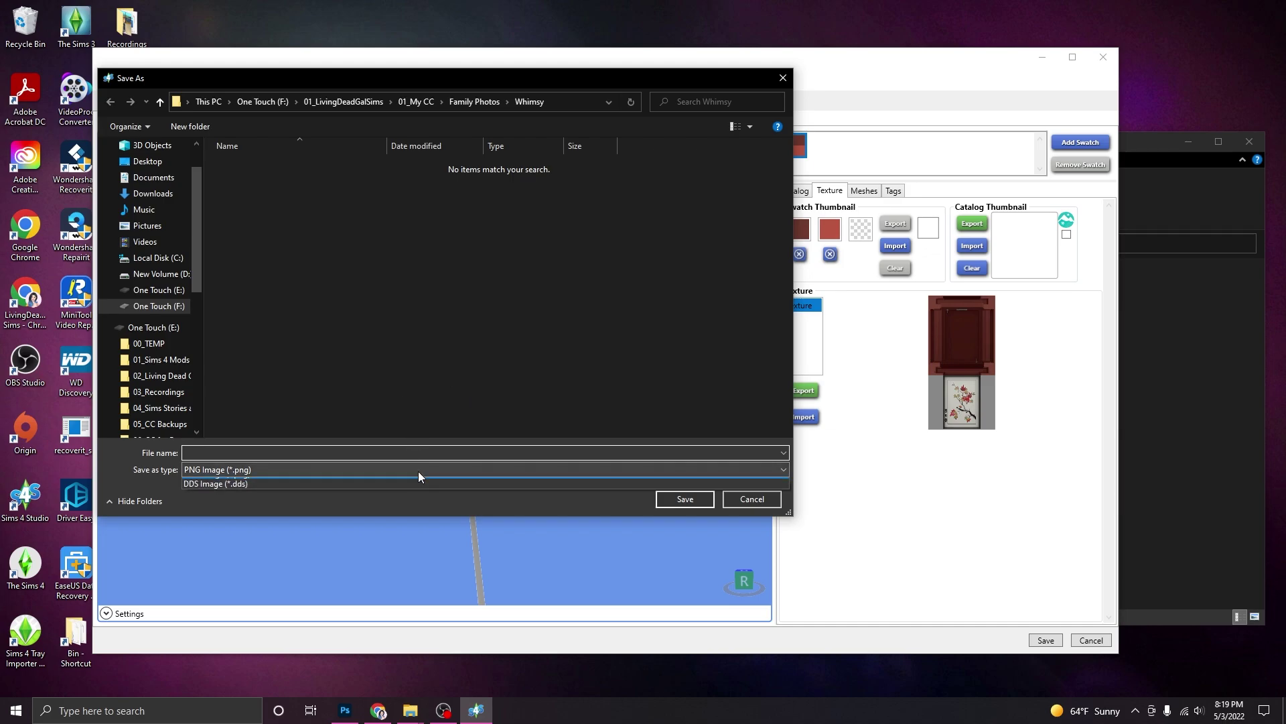
left_click(421, 472)
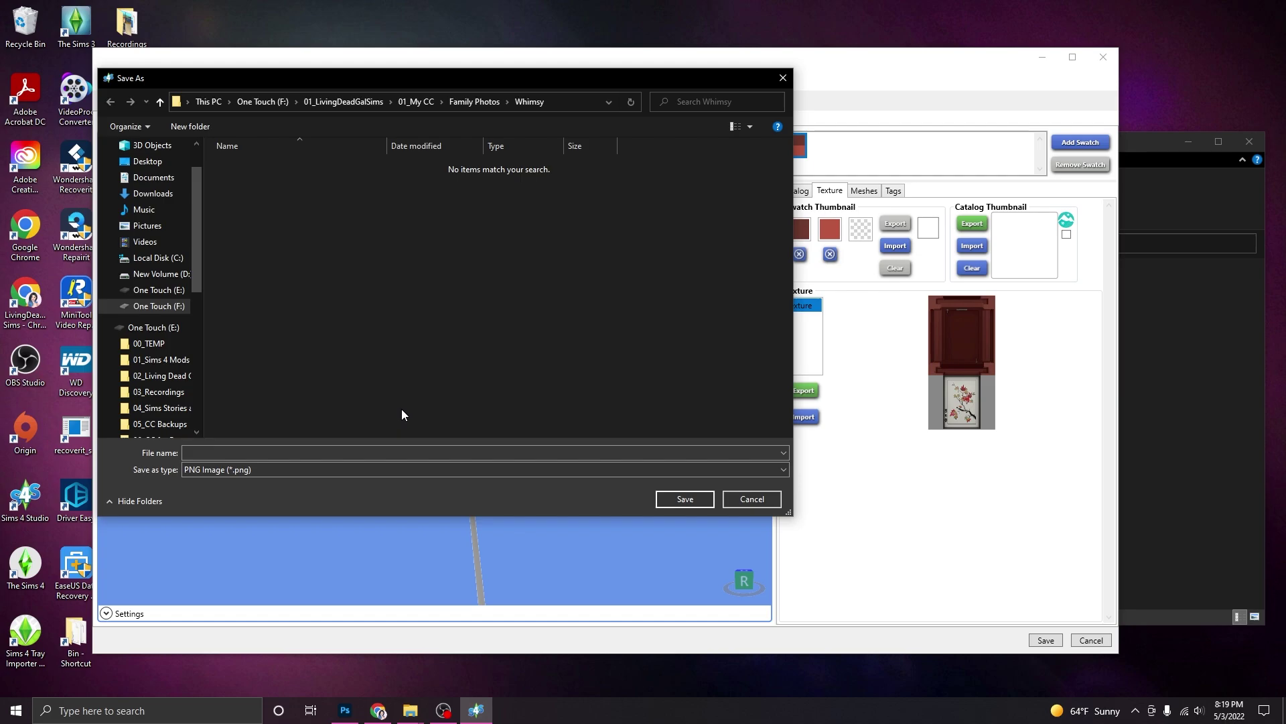
left_click(378, 449)
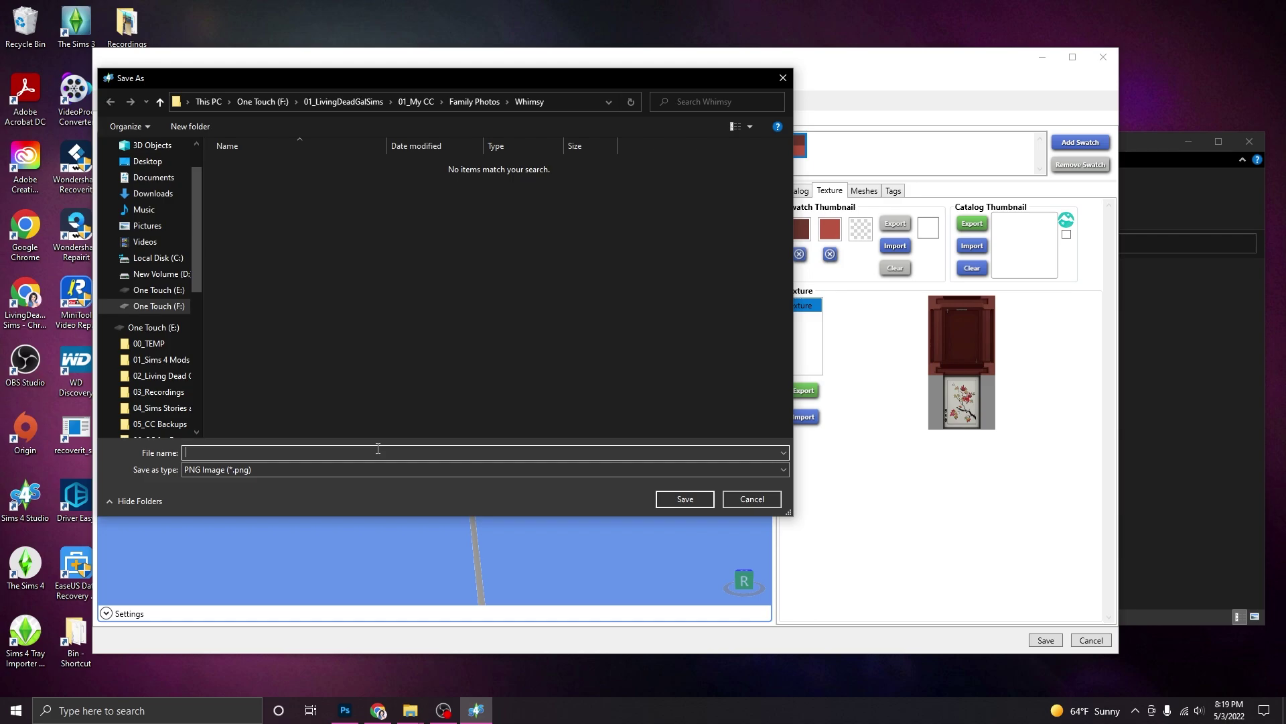
type("Base_Frame")
key("Return")
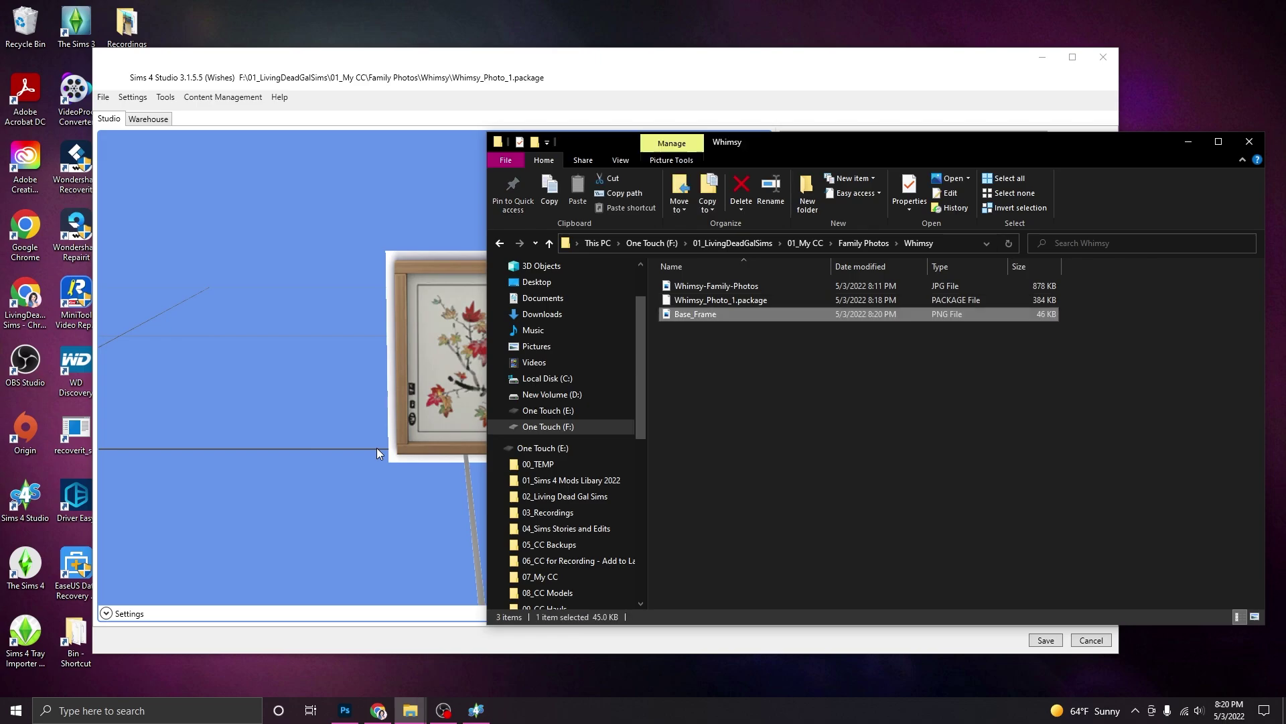
double_click(714, 312)
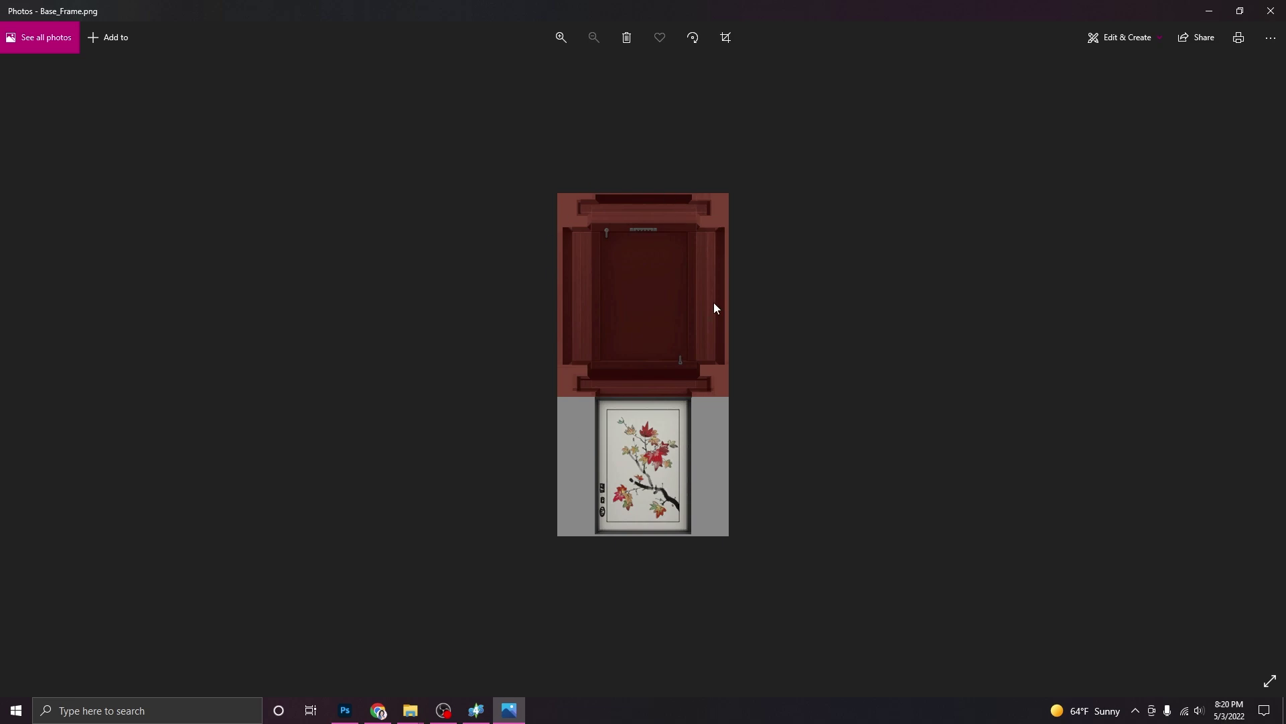
left_click(1277, 16)
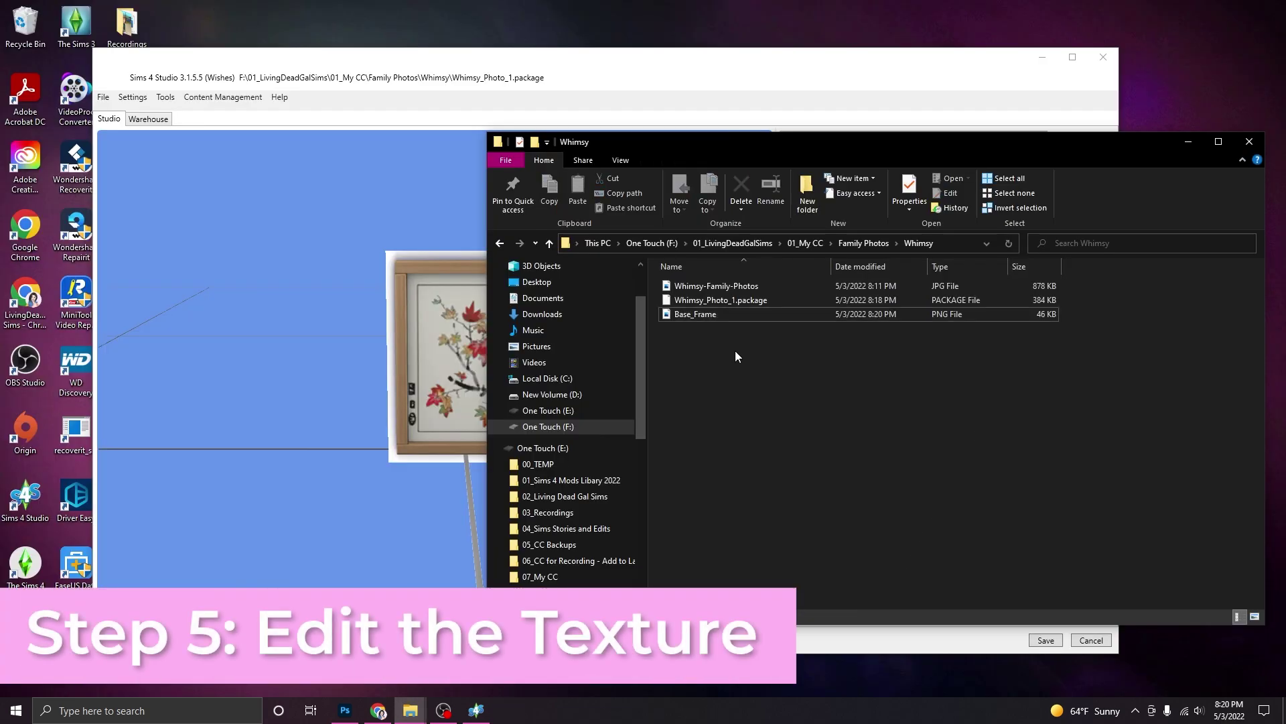
Open the Base_Frame PNG from the Whimsy folder in Photoshop
left_click(737, 313)
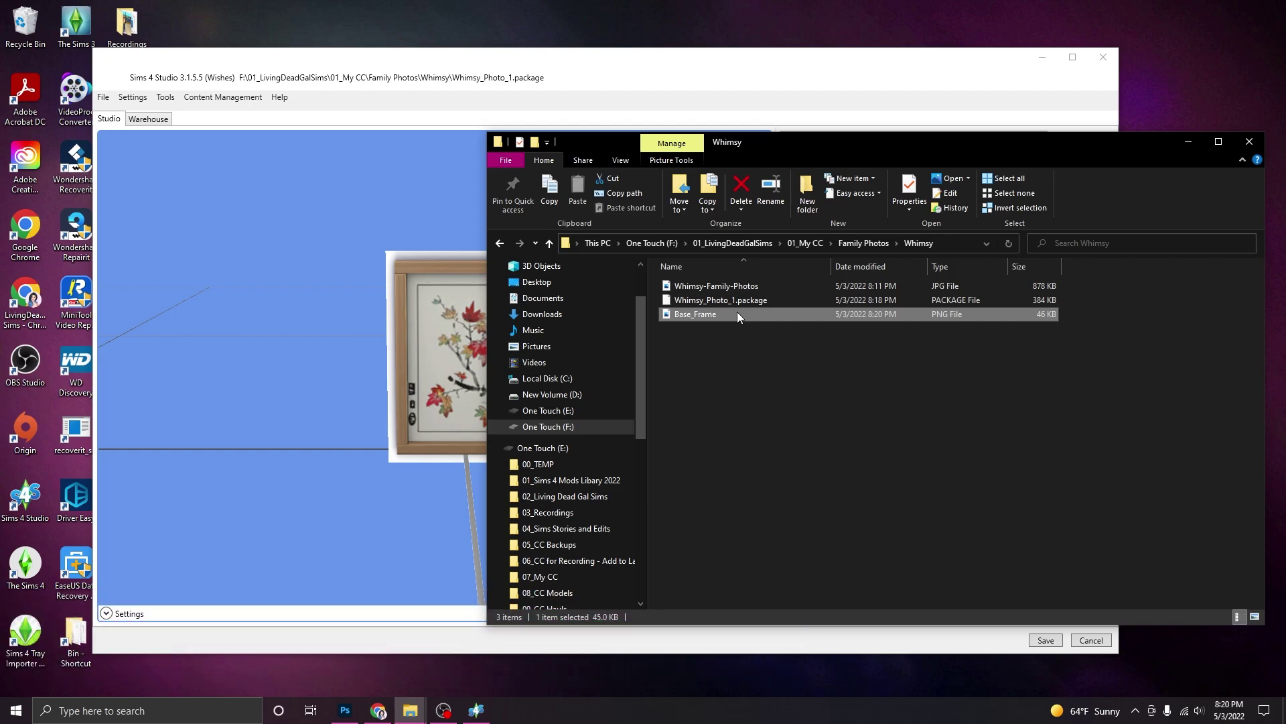
right_click(738, 313)
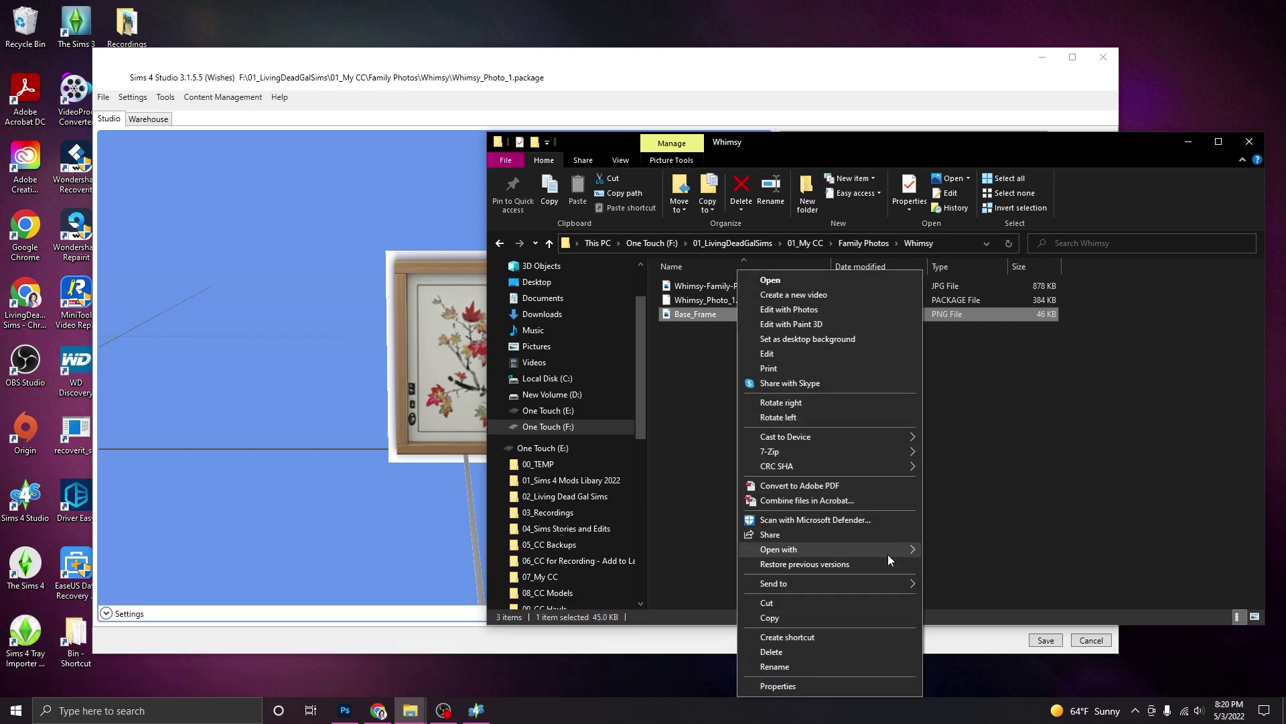
mouse_move(887, 550)
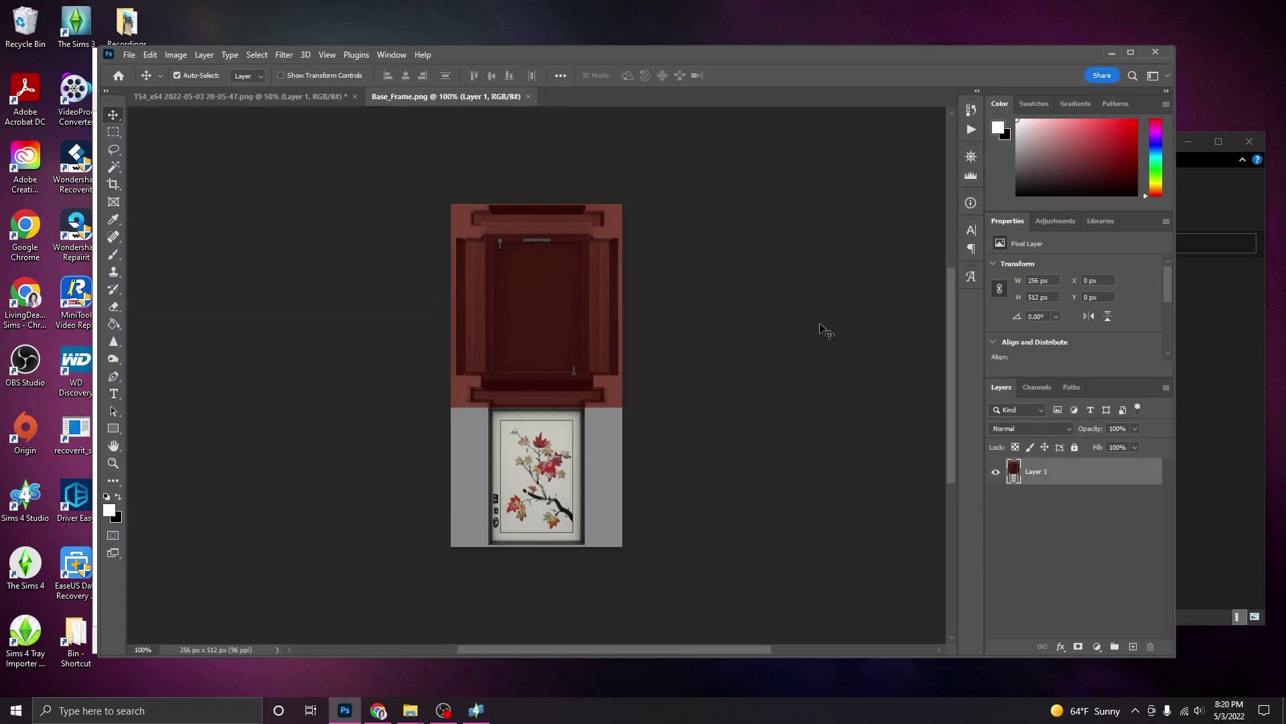
Examine the frame and picture areas of the Base_Frame texture up close
key("ctrl+plus")
key("ctrl+plus")
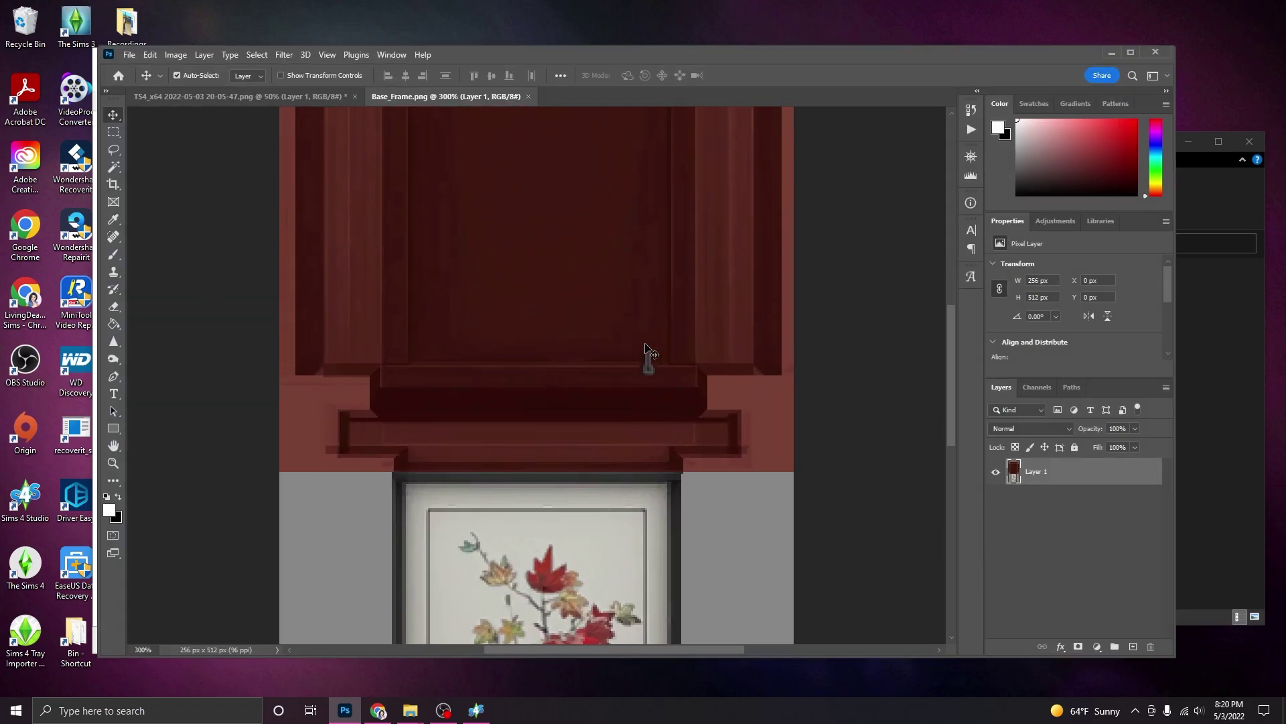
scroll(654, 351, "down", 2)
scroll(662, 352, "down", 3)
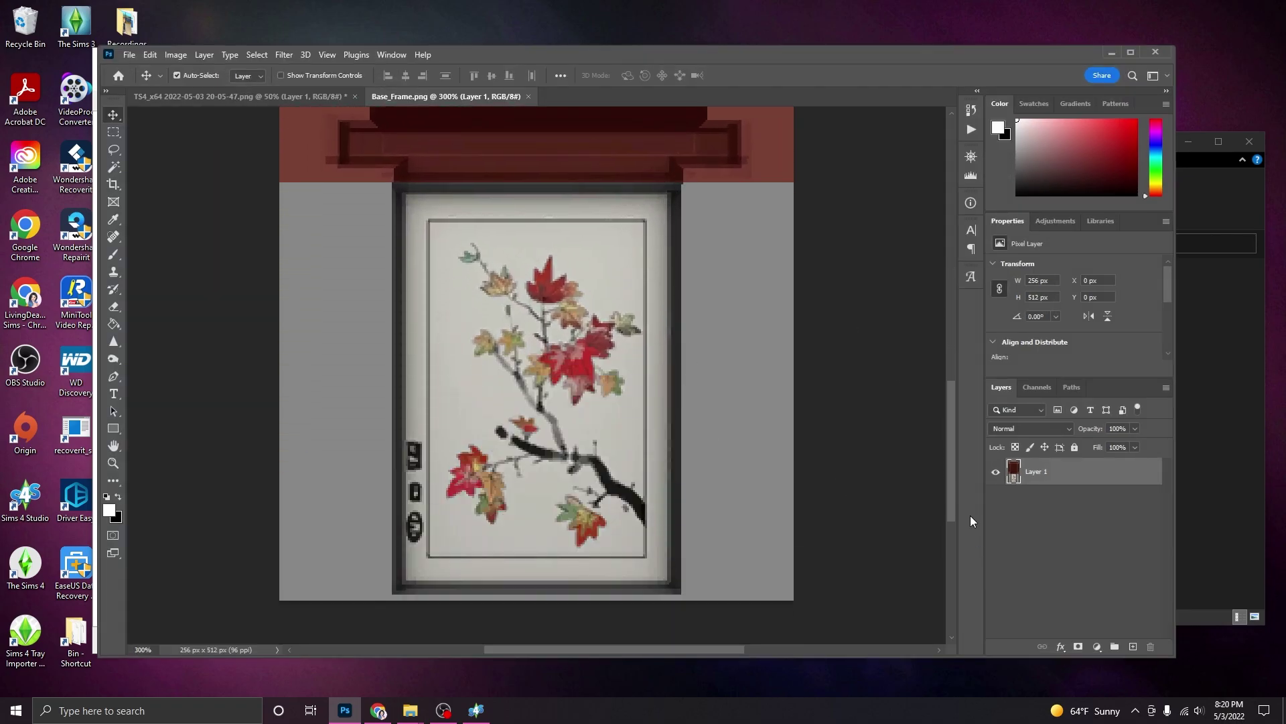
left_click_drag(952, 485, 952, 348)
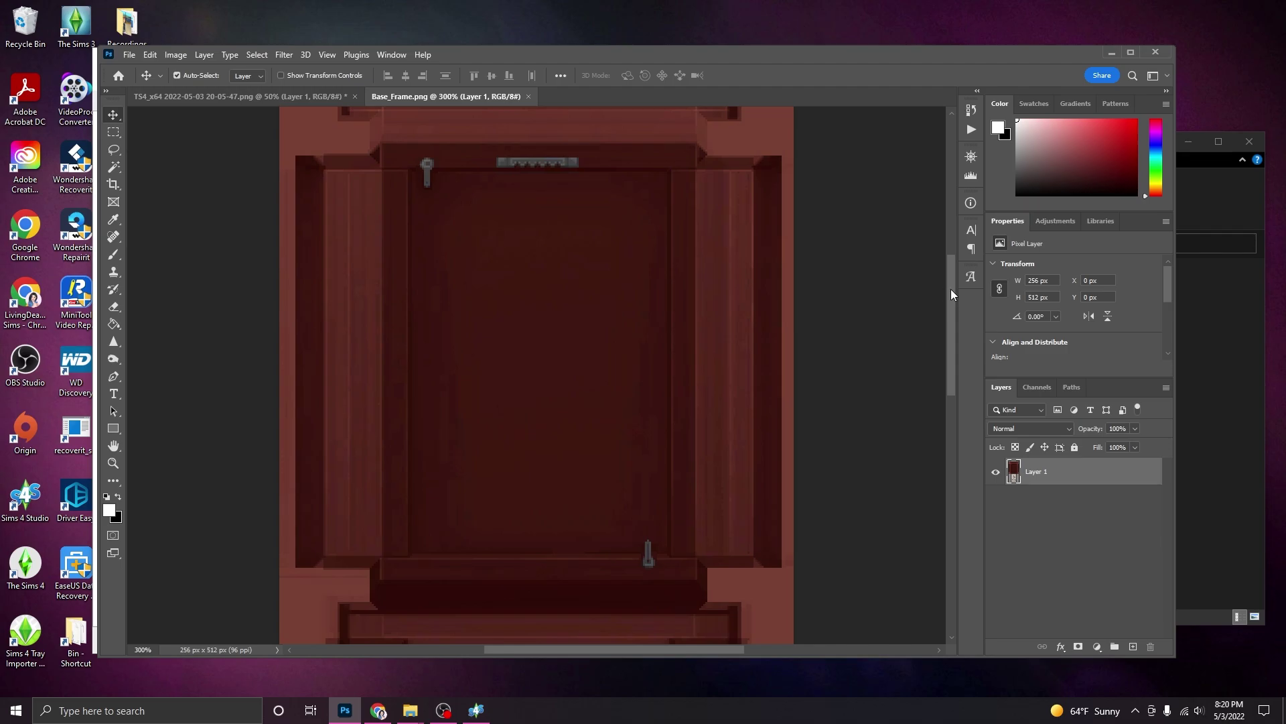
mouse_move(950, 294)
left_mouse_down()
mouse_move(953, 414)
mouse_move(952, 375)
left_mouse_up()
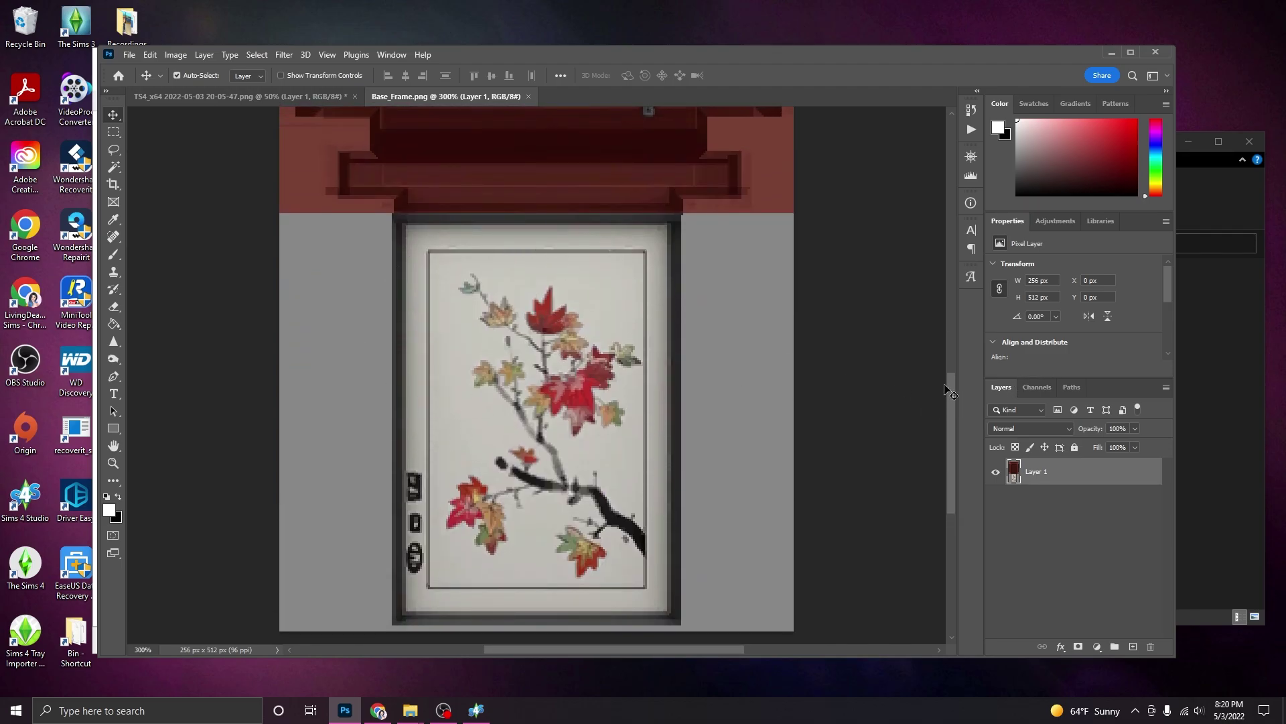
left_click_drag(952, 385, 955, 395)
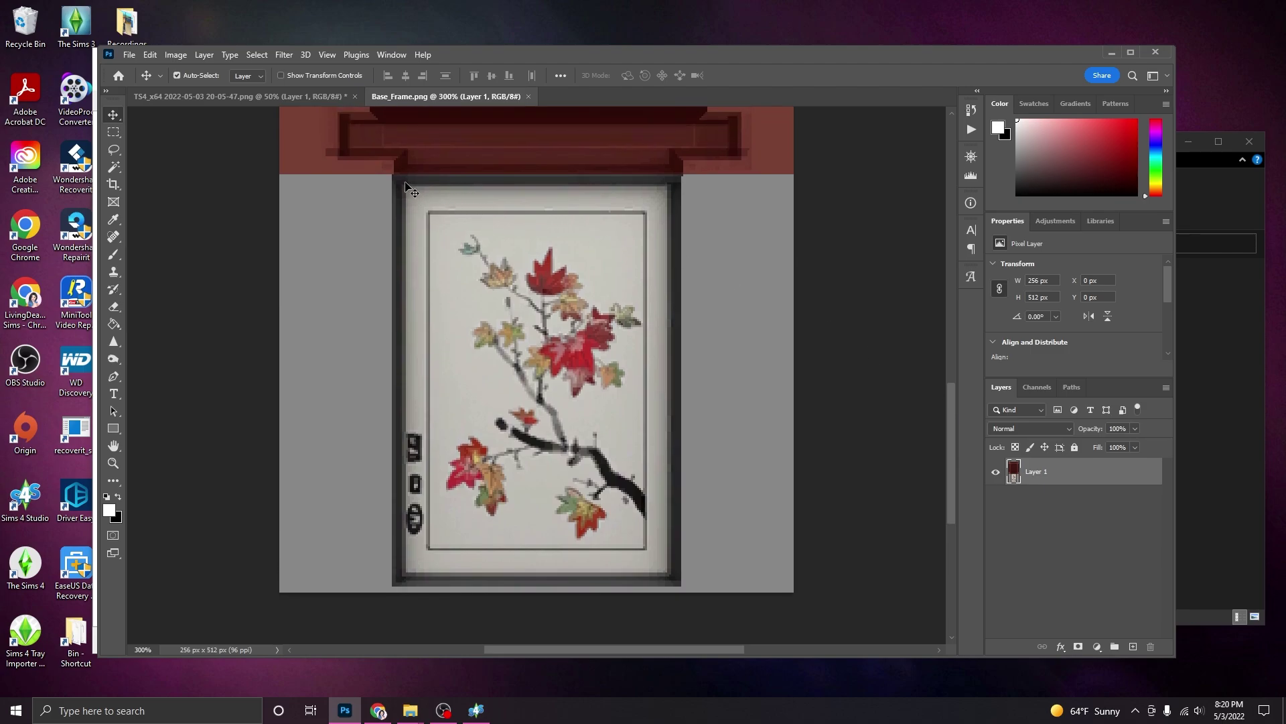
scroll(873, 340, "up", 5)
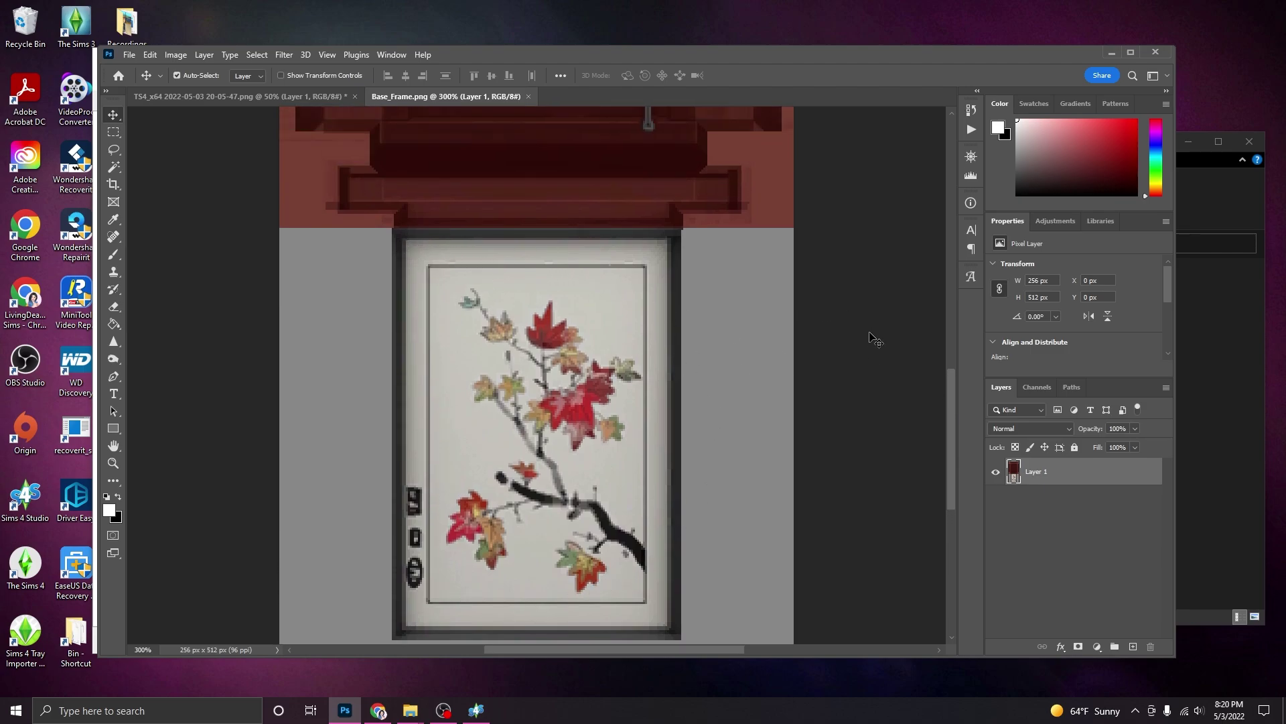
scroll(871, 374, "down", 2)
scroll(451, 290, "down", 3)
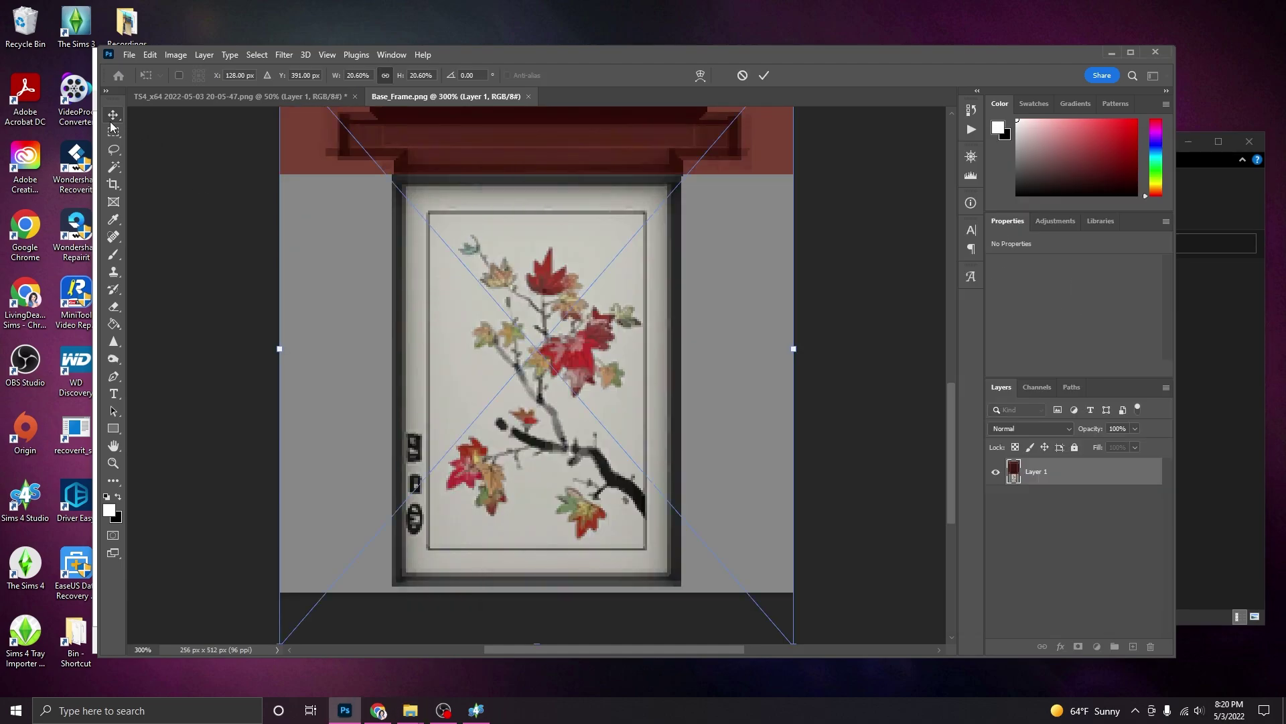
Place the Whimsy-Family-Photos image in the Base_Frame document, scaled to about 174 × 202 px and covering the maple branch picture
key("ctrl+minus")
key("ctrl+minus")
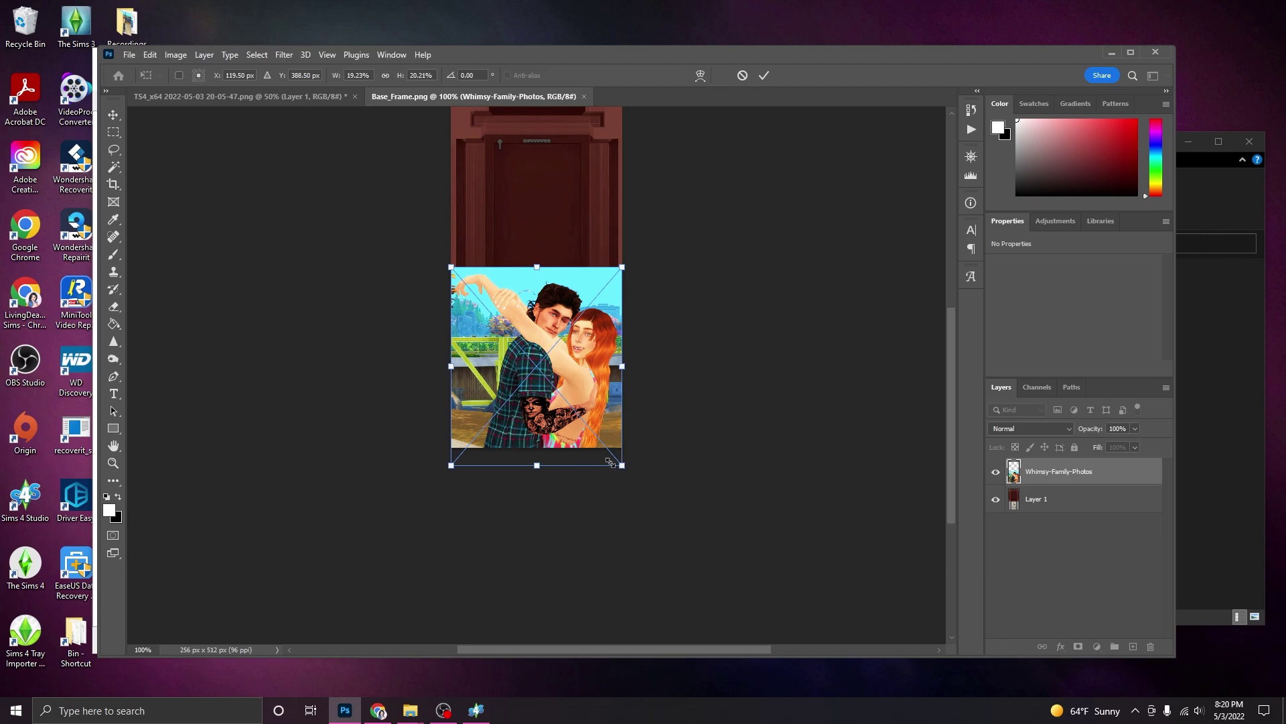
left_click_drag(623, 462, 574, 410)
key("Escape")
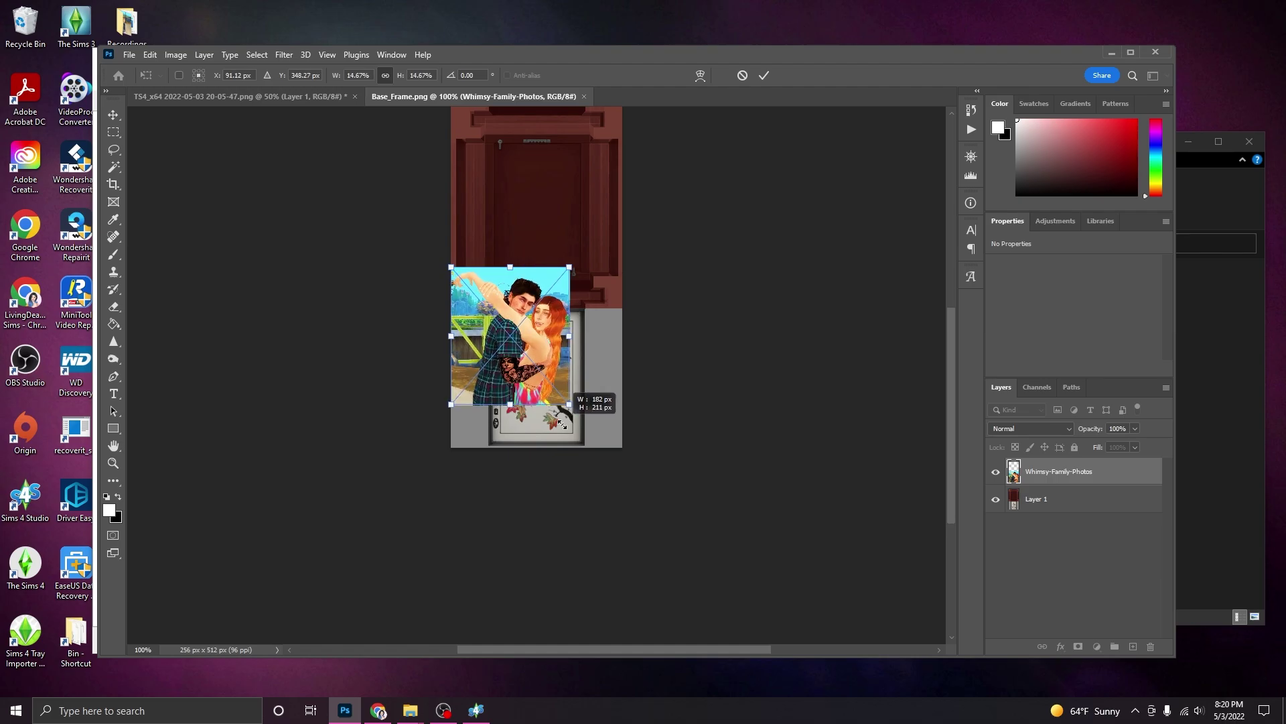
left_click_drag(534, 315, 549, 355)
key("ctrl+plus")
left_click_drag(535, 300, 529, 293)
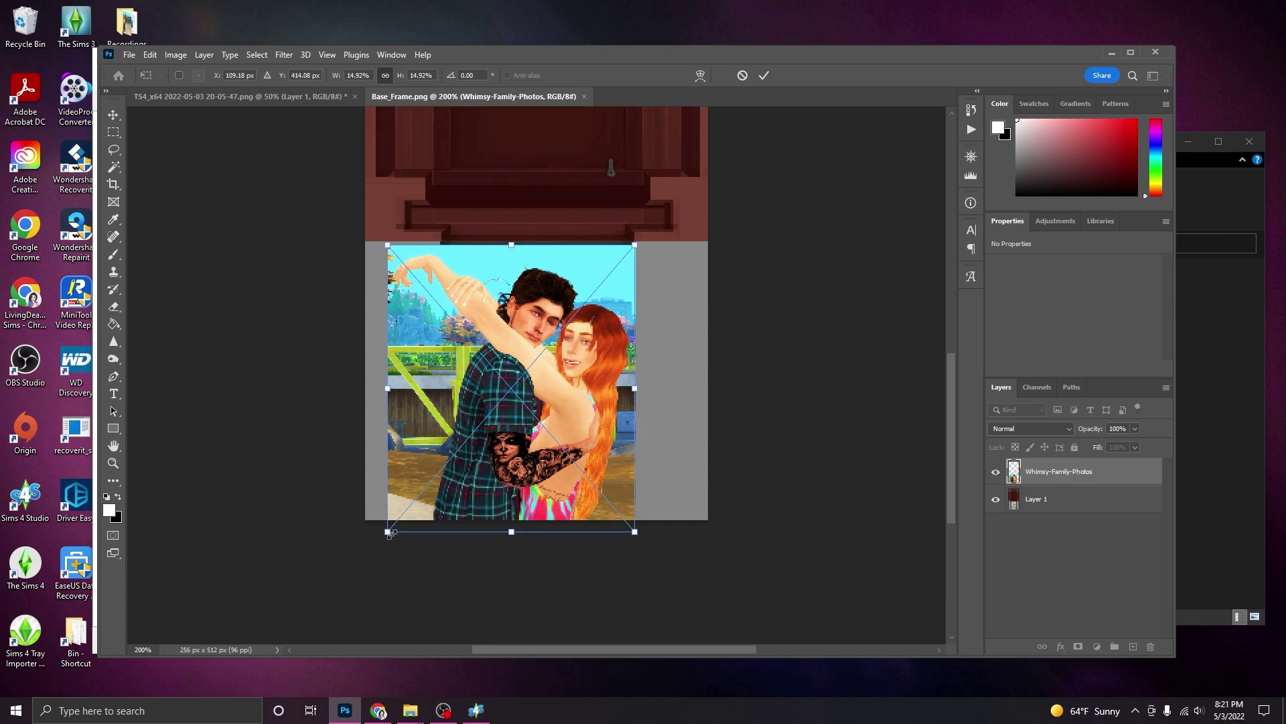
mouse_move(390, 533)
left_mouse_down()
mouse_move(420, 515)
mouse_move(414, 525)
left_mouse_up()
left_click_drag(545, 426, 553, 431)
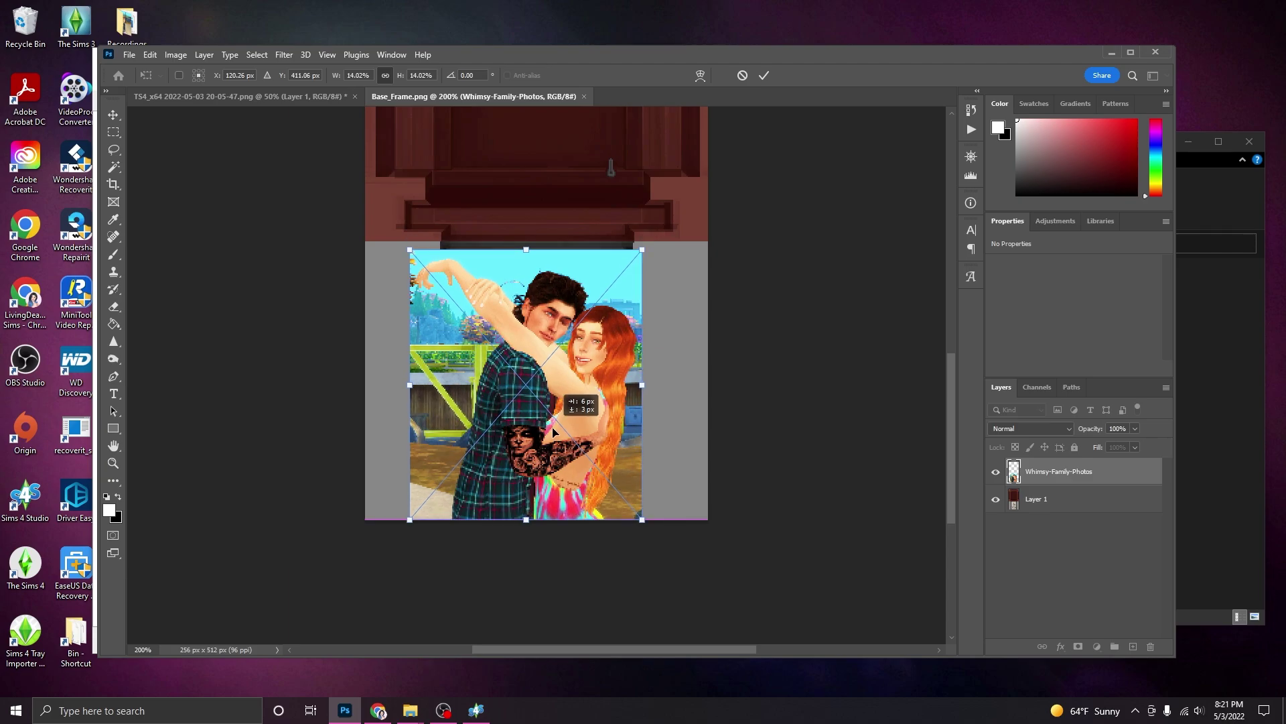
left_click(113, 115)
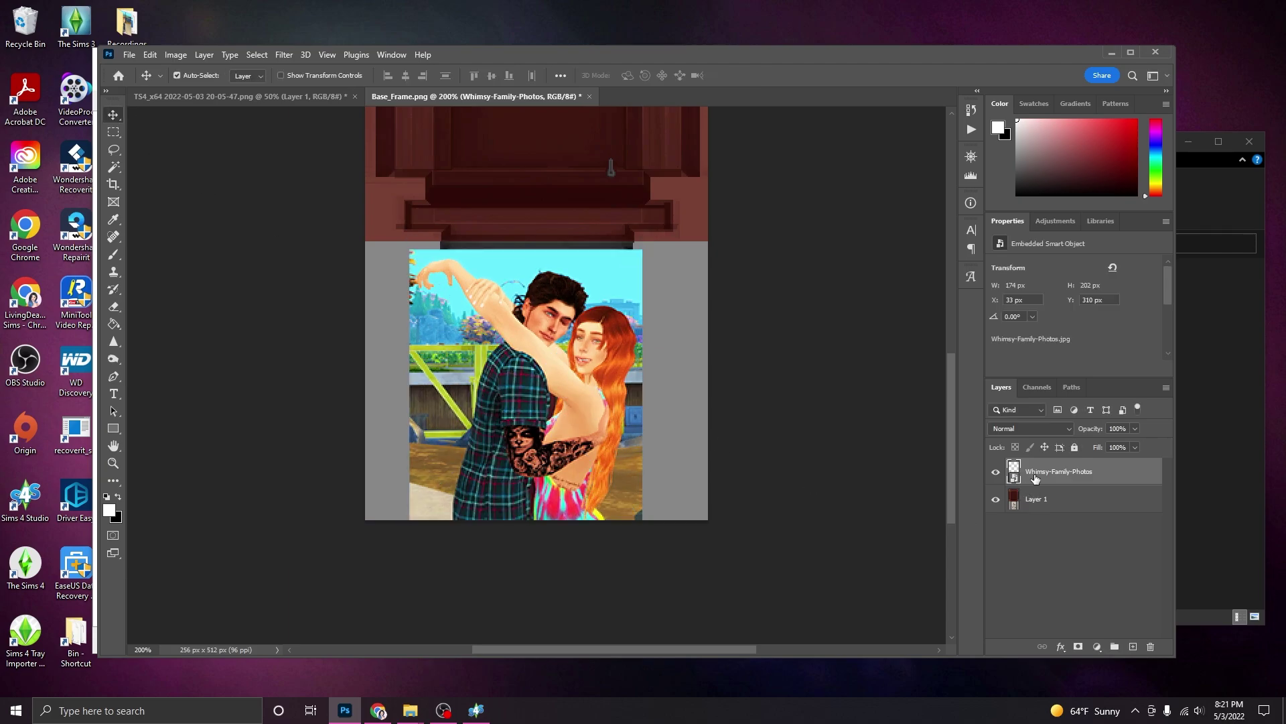
Move the Whimsy-Family-Photos layer below Layer 1 and toggle Layer 1's visibility to check the photo underneath
left_click_drag(1035, 478, 1054, 524)
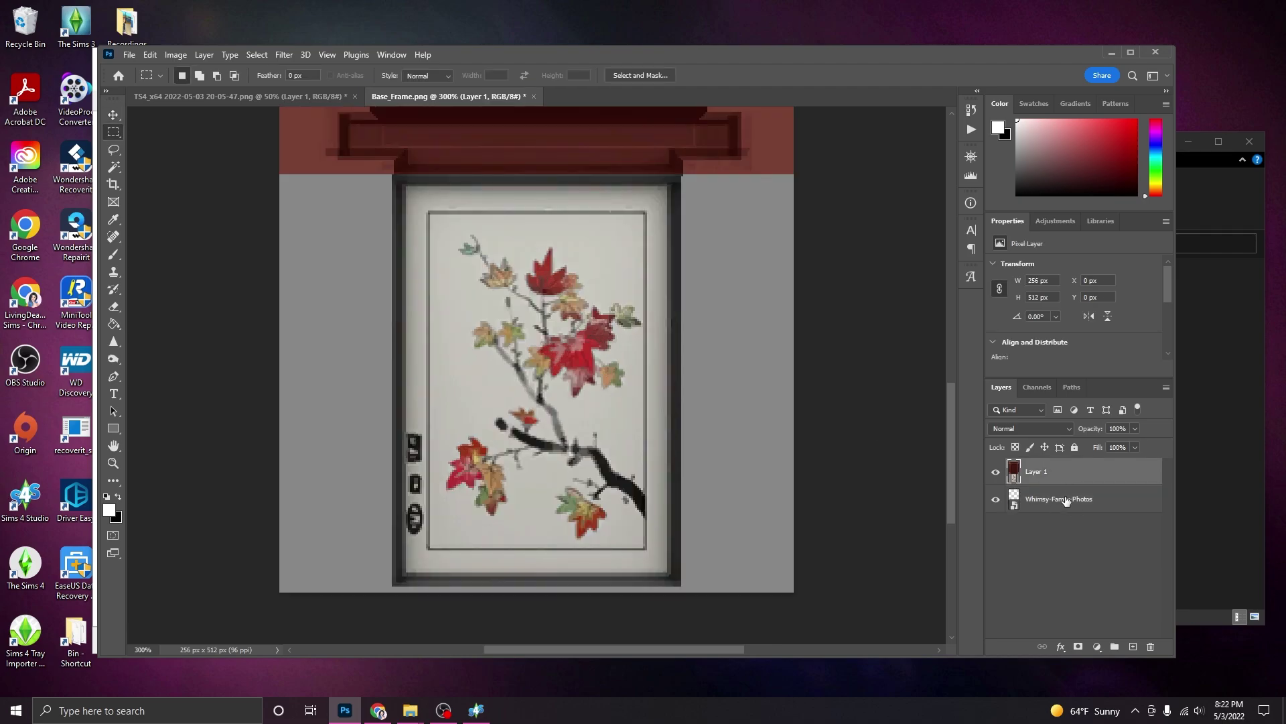
left_click(995, 472)
left_click(996, 472)
Select the maple branch picture on Layer 1, about 144 × 205 px, delete that area and clear the selection
mouse_move(392, 175)
left_mouse_down()
mouse_move(620, 456)
mouse_move(606, 408)
mouse_move(418, 230)
left_mouse_up()
left_click_drag(392, 174, 680, 586)
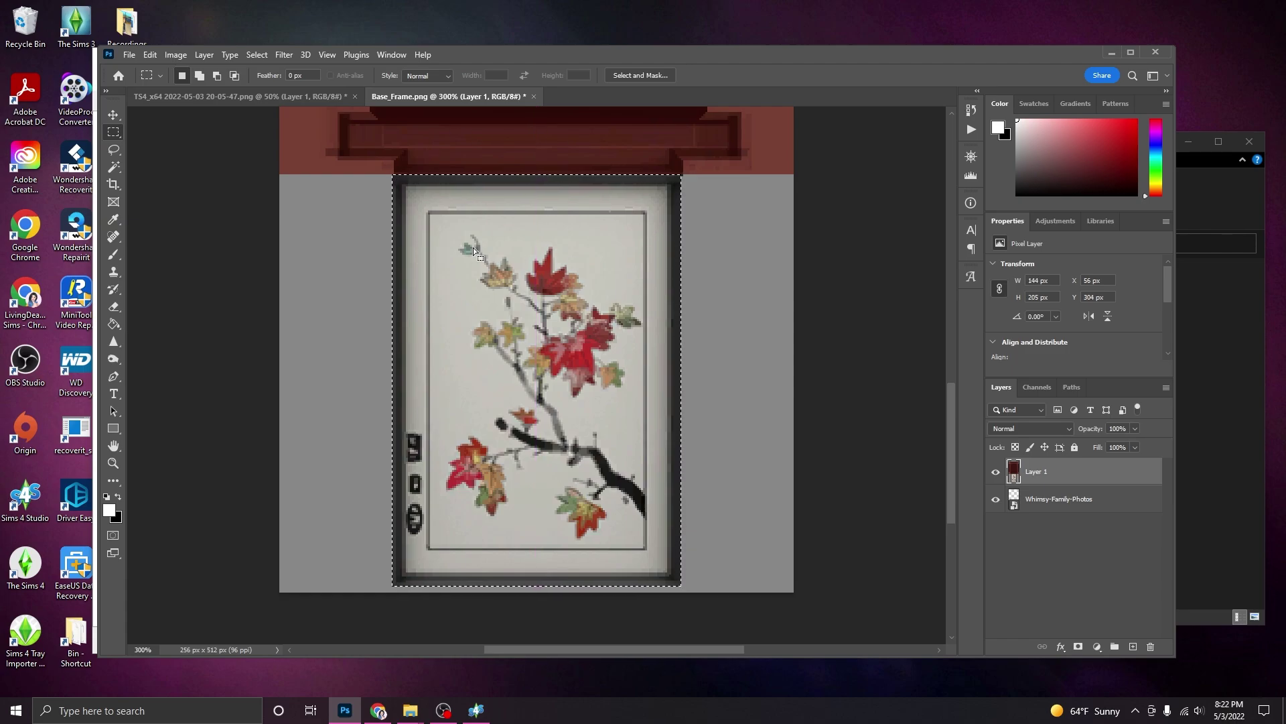
scroll(501, 439, "up", 1)
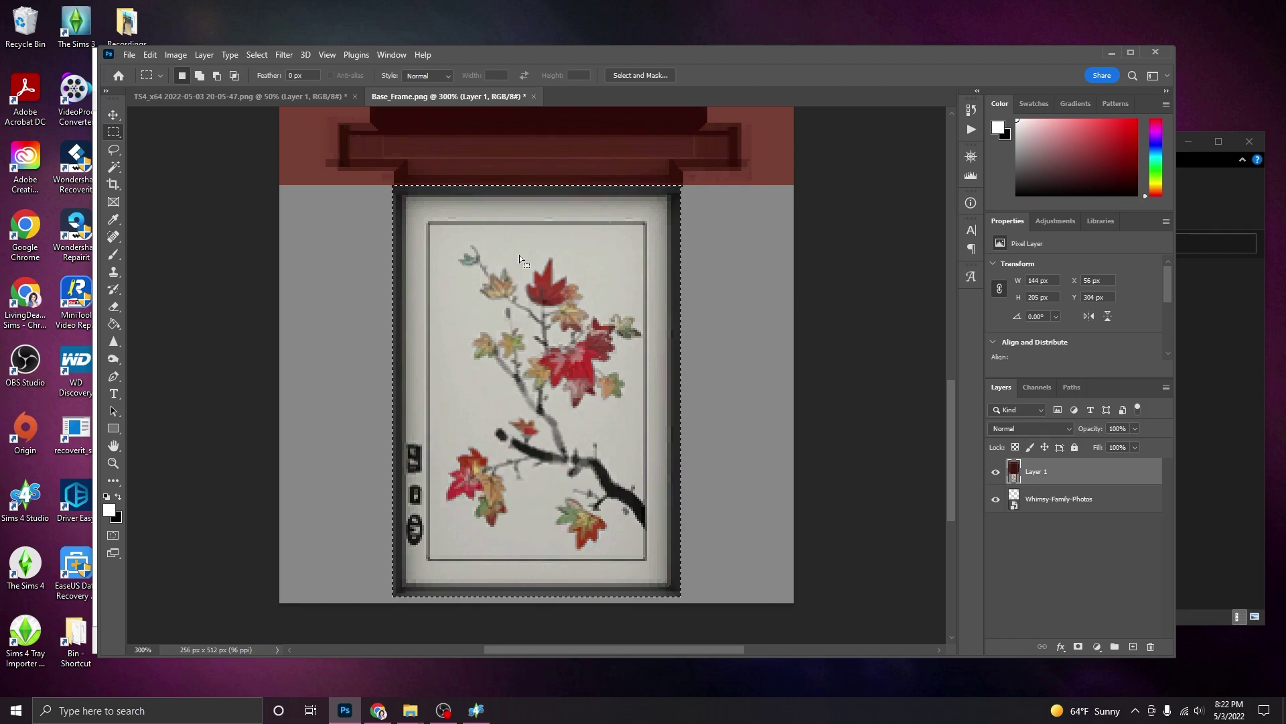
scroll(560, 336, "up", 5)
scroll(560, 337, "up", 15)
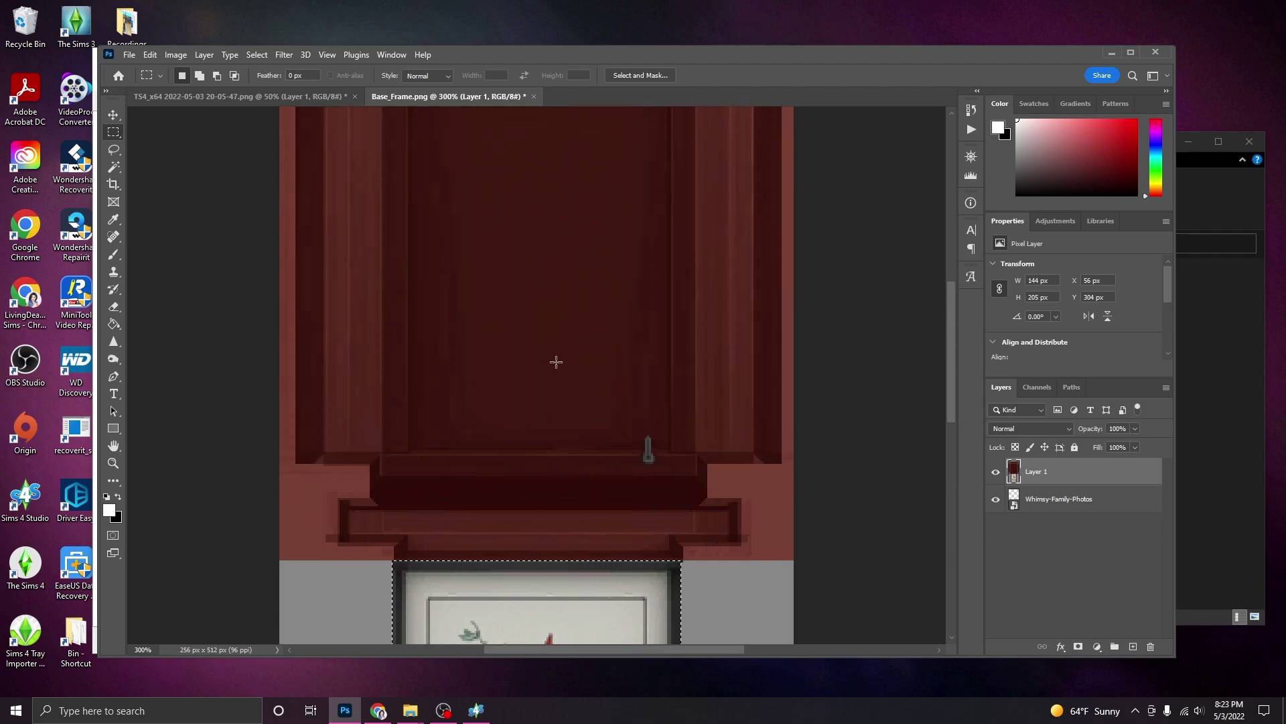
scroll(296, 207, "up", 1)
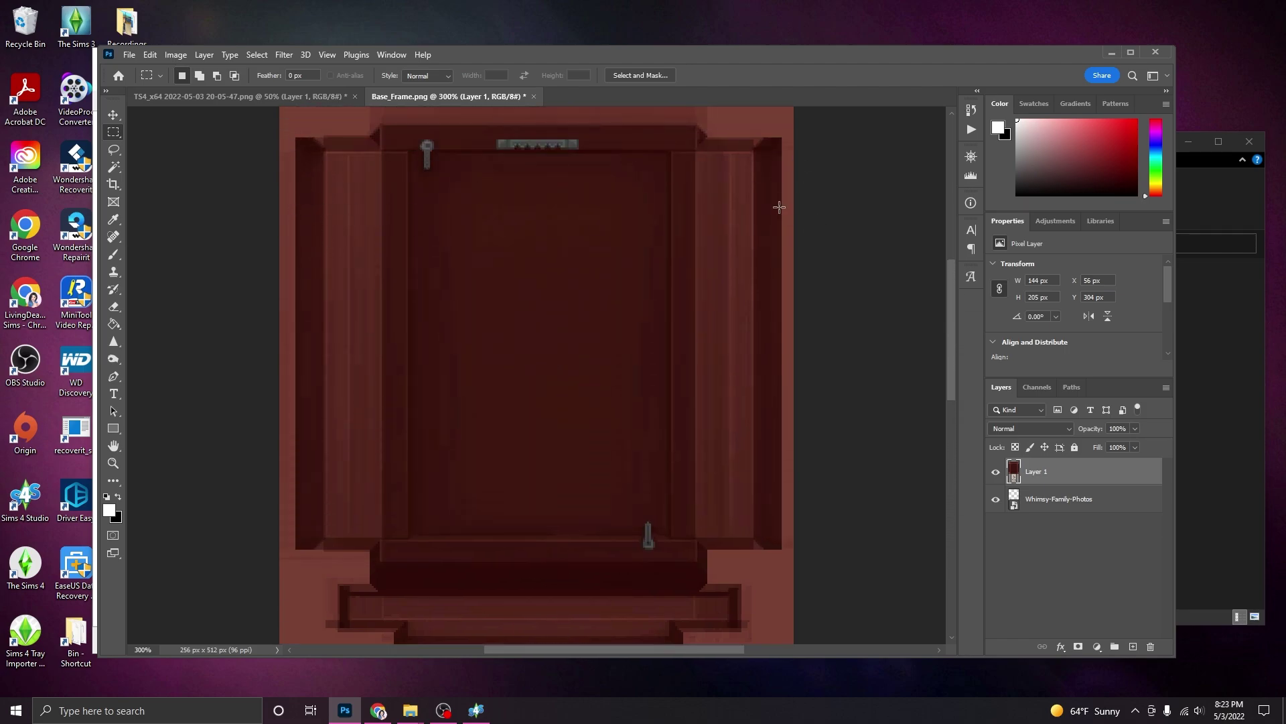
scroll(633, 500, "down", 18)
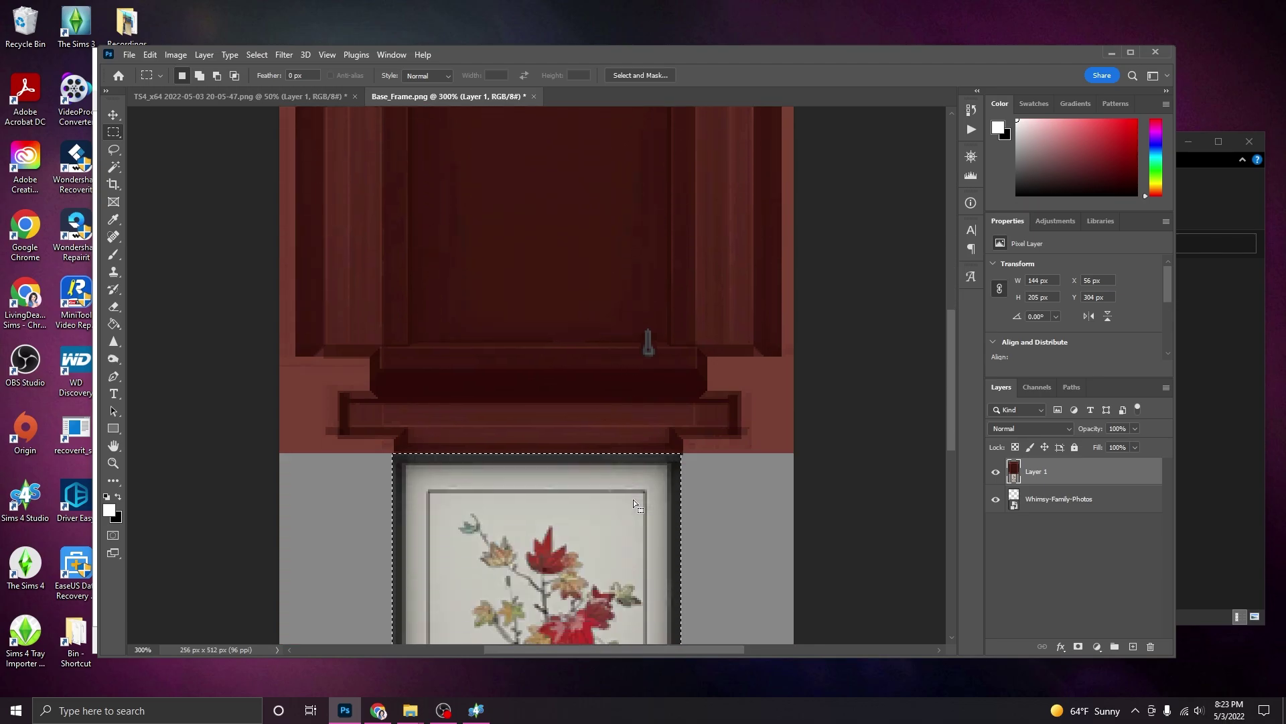
scroll(628, 500, "down", 4)
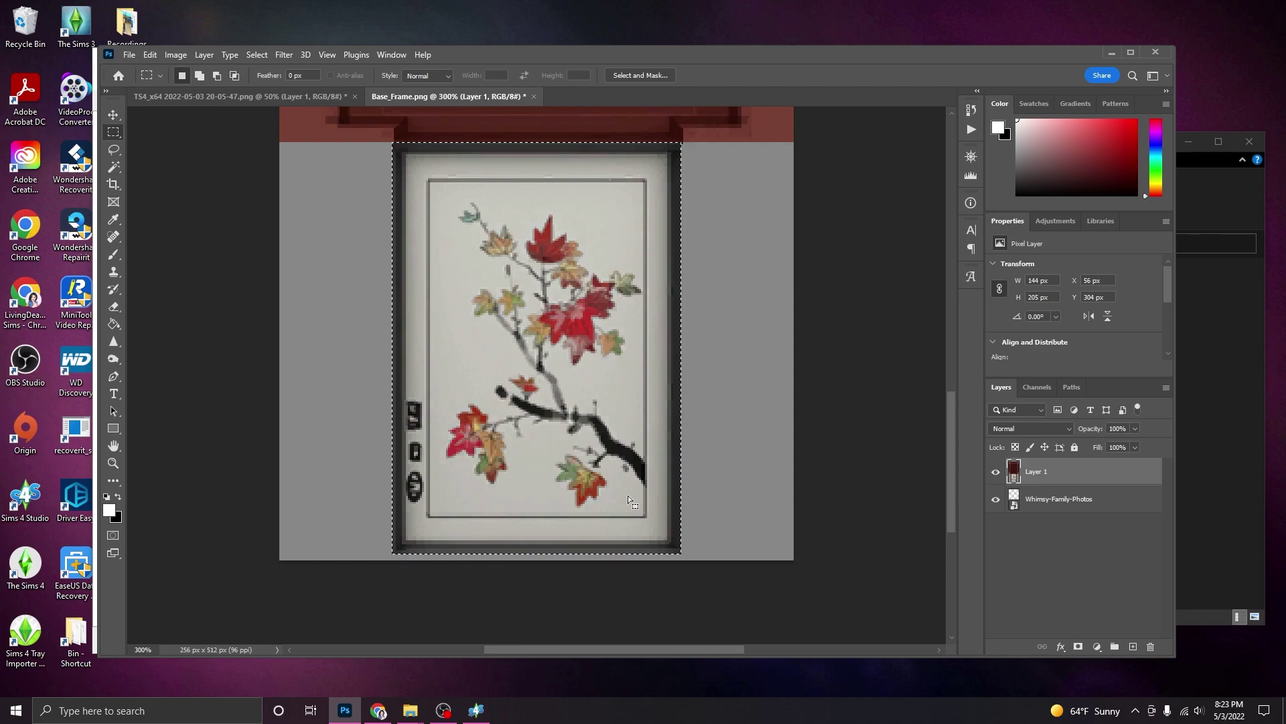
key("ctrl+z")
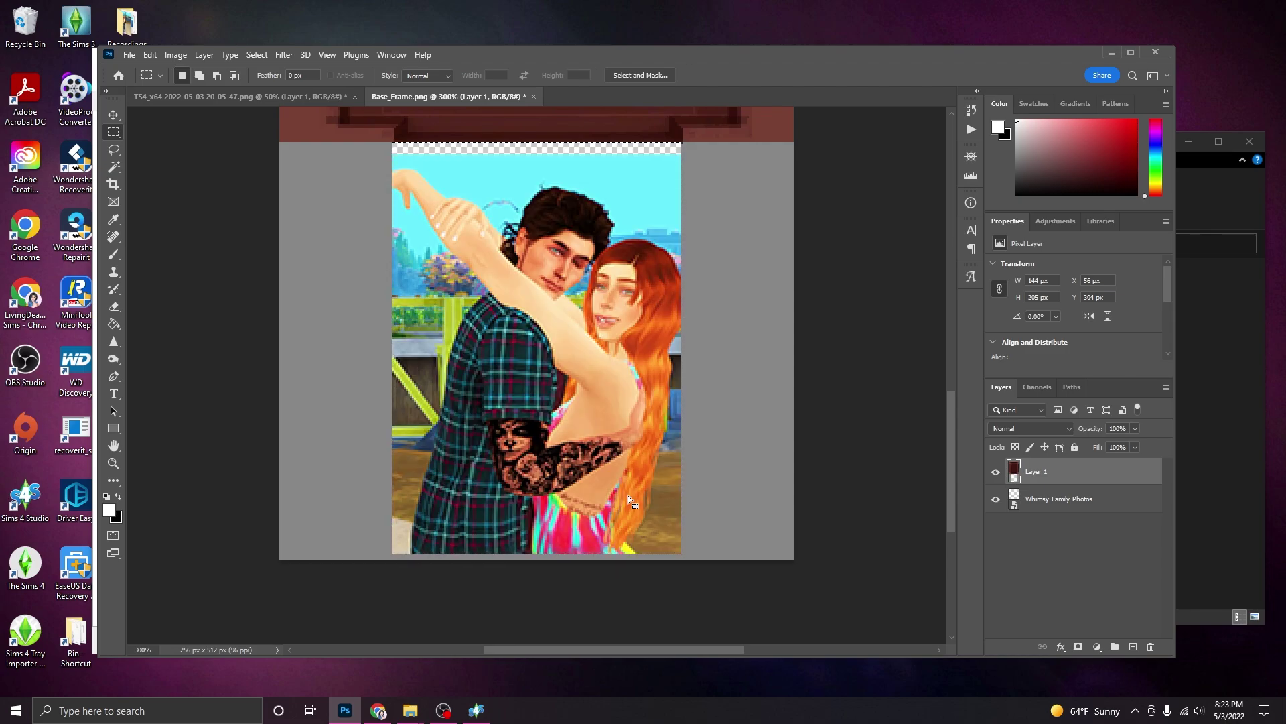
left_click(113, 115)
key("ctrl+d")
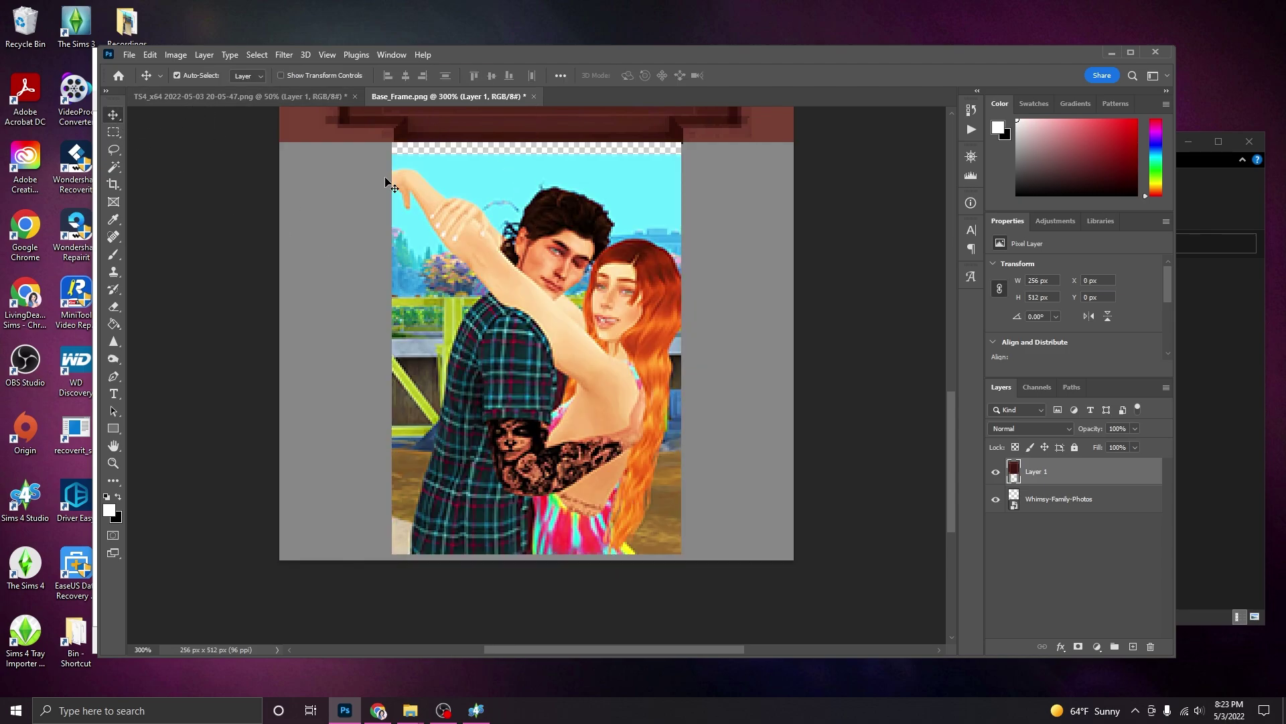
Scale the Whimsy-Family-Photos layer to about 184 × 213 px and shift it to fill the whole picture opening
scroll(532, 335, "up", 1)
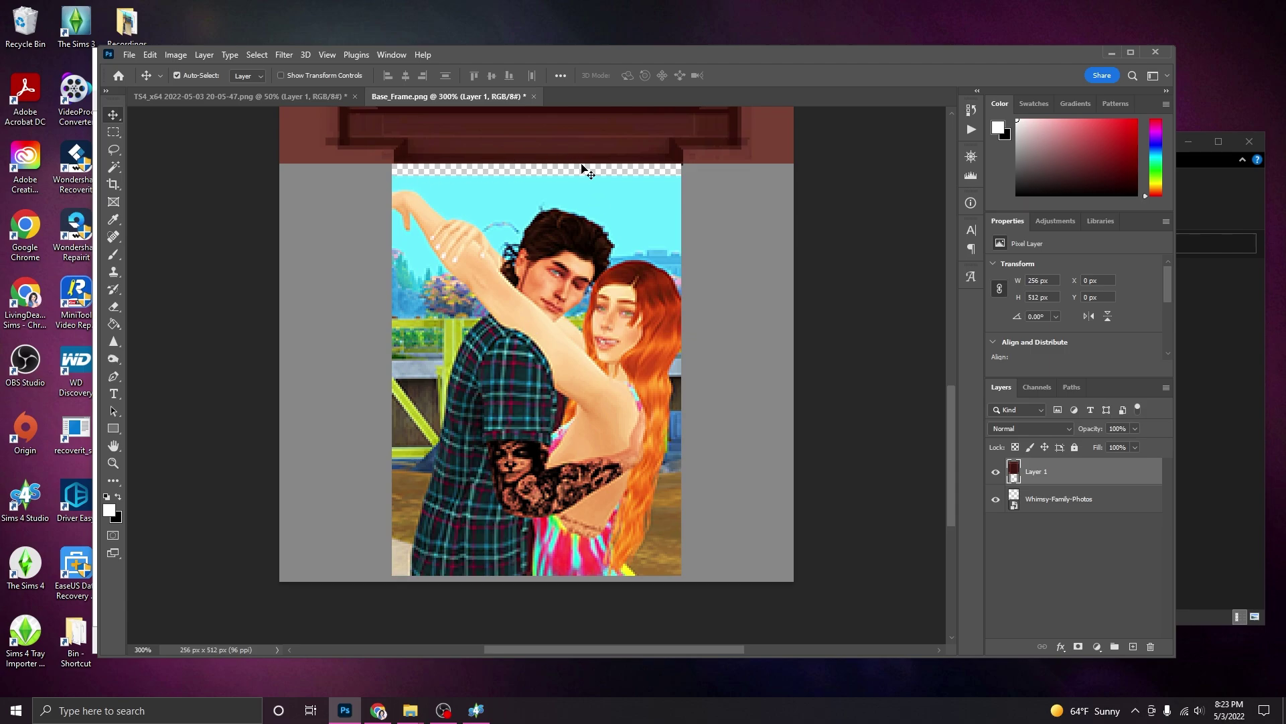
left_click(1078, 497)
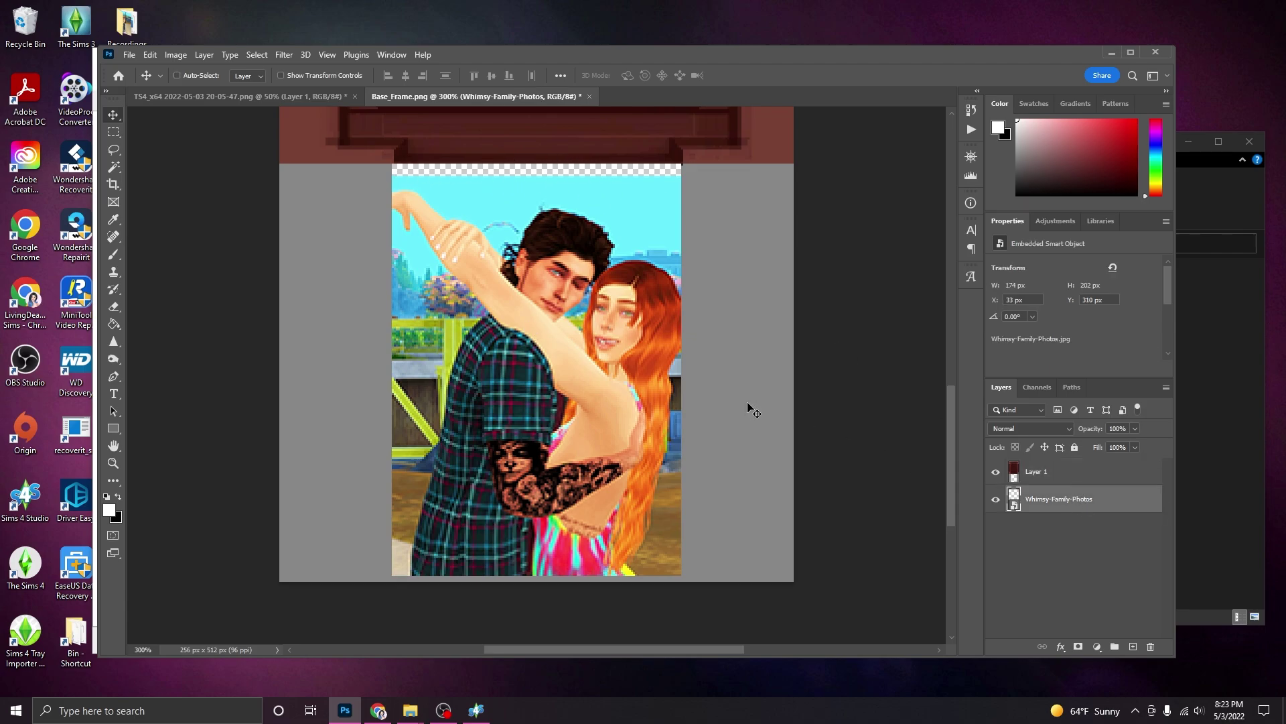
key("ctrl+t")
left_click_drag(346, 179, 314, 166)
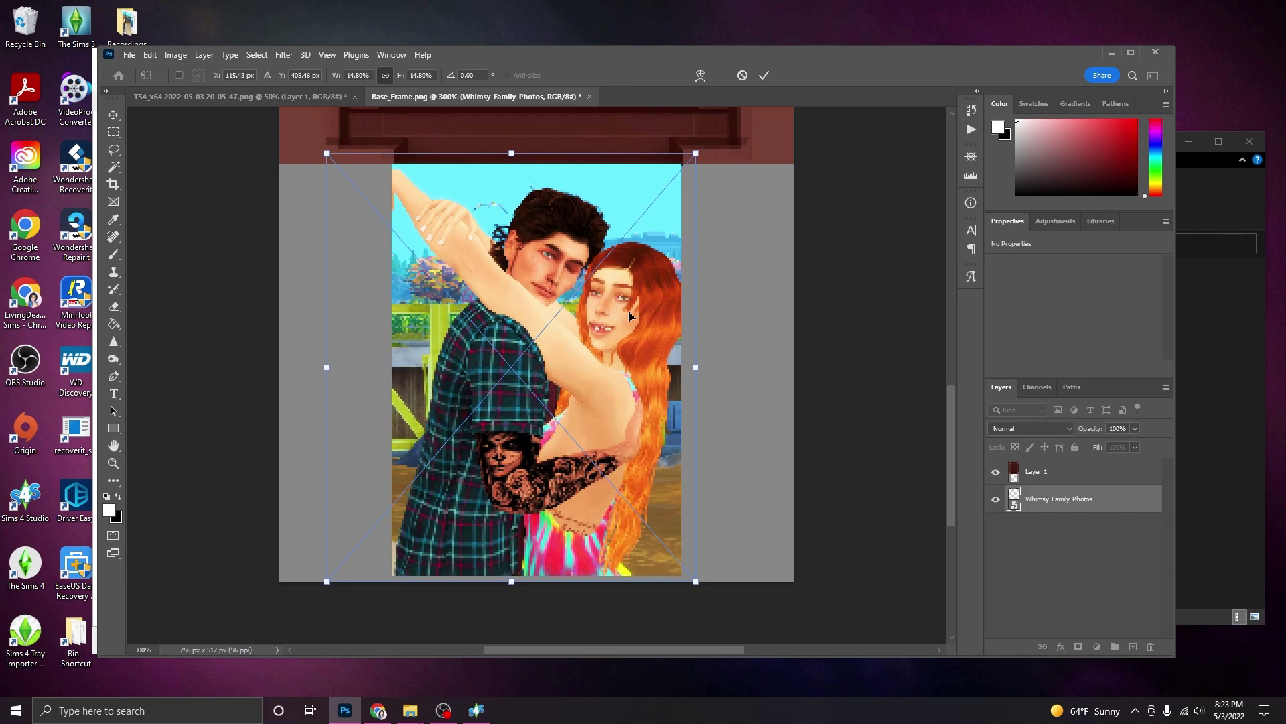
left_click_drag(629, 310, 626, 310)
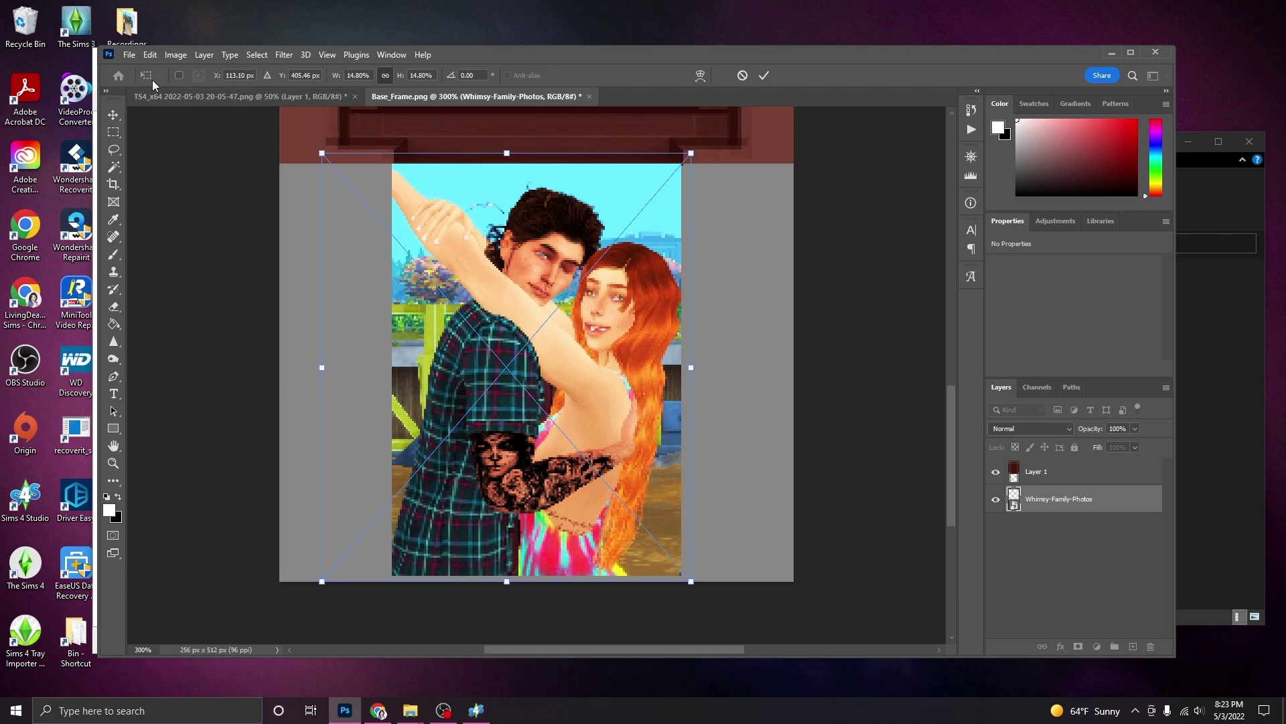
left_click(120, 118)
key("ctrl+1")
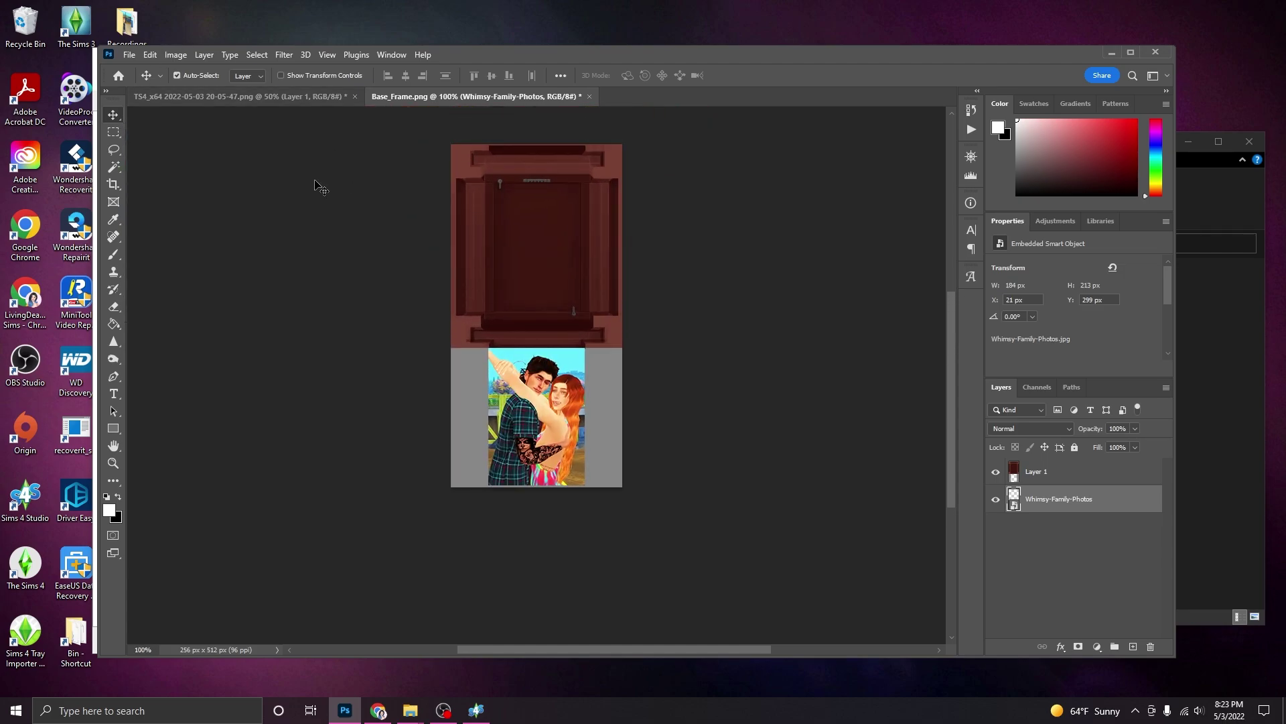
Export the Base_Frame document as a PNG named Whimsy_Frame_1 in the Whimsy folder
left_click(127, 54)
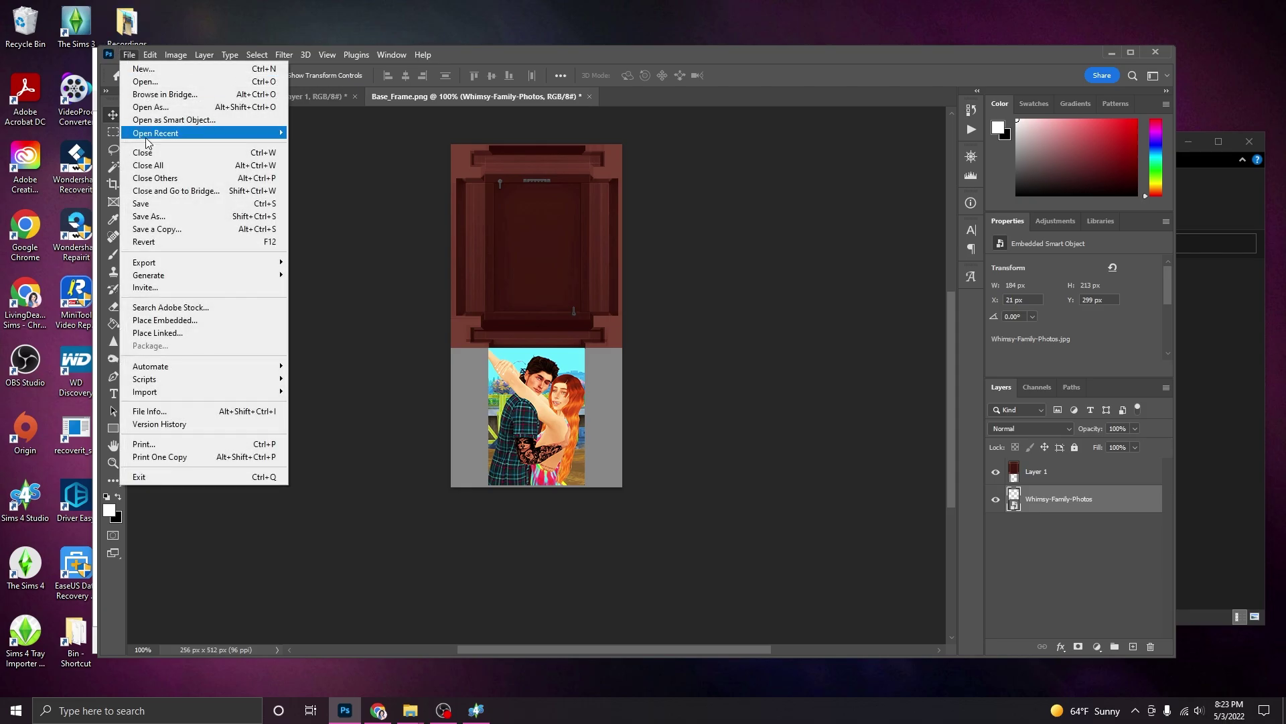
mouse_move(201, 263)
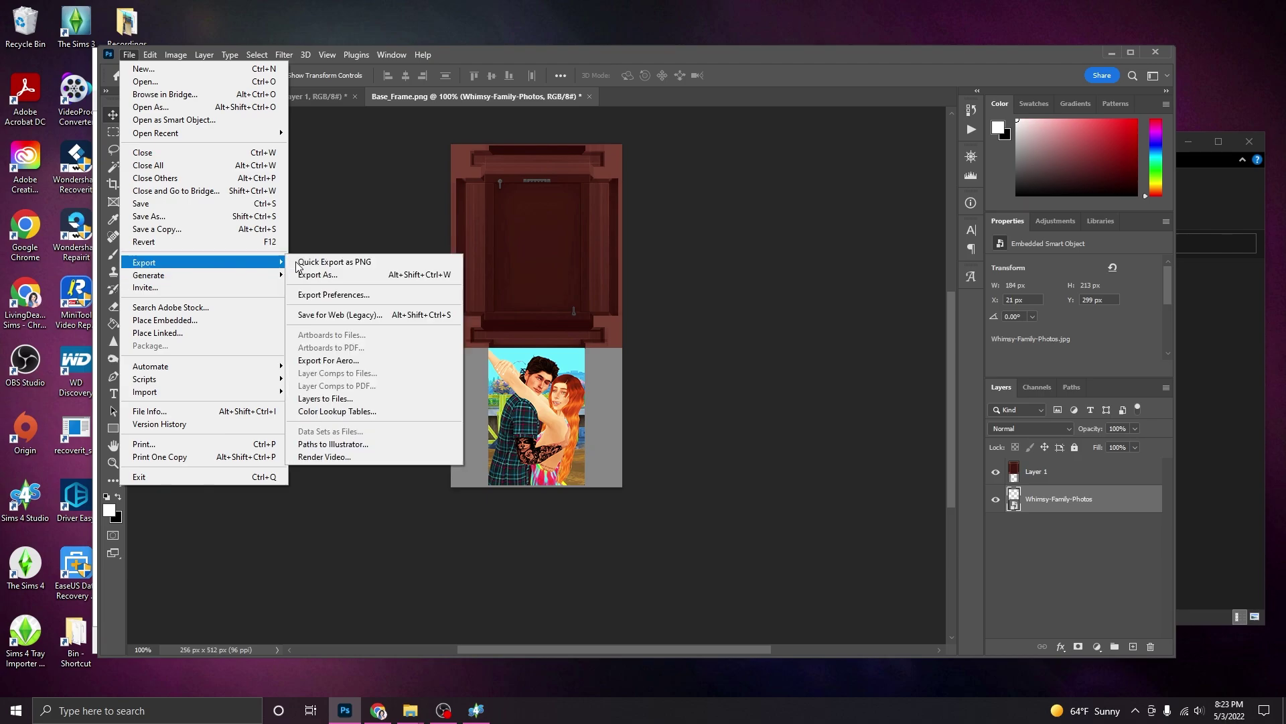
left_click(315, 274)
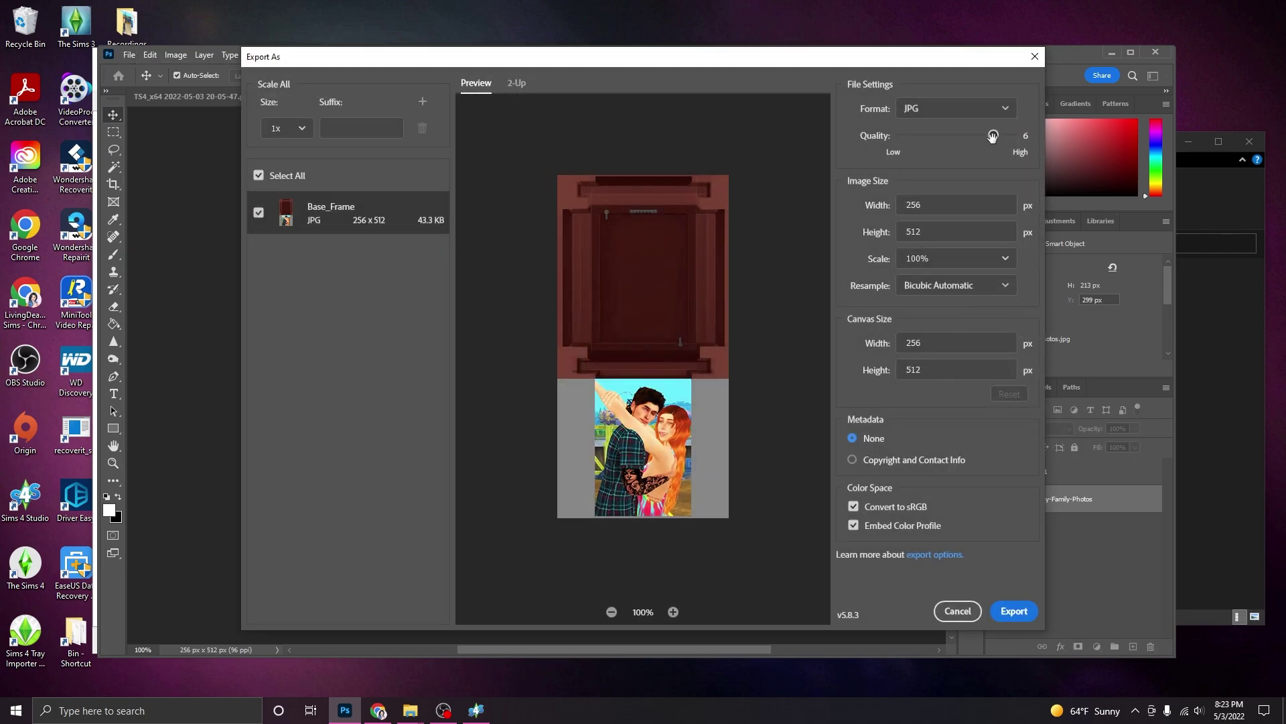
left_click_drag(994, 135, 1010, 135)
left_click(1003, 112)
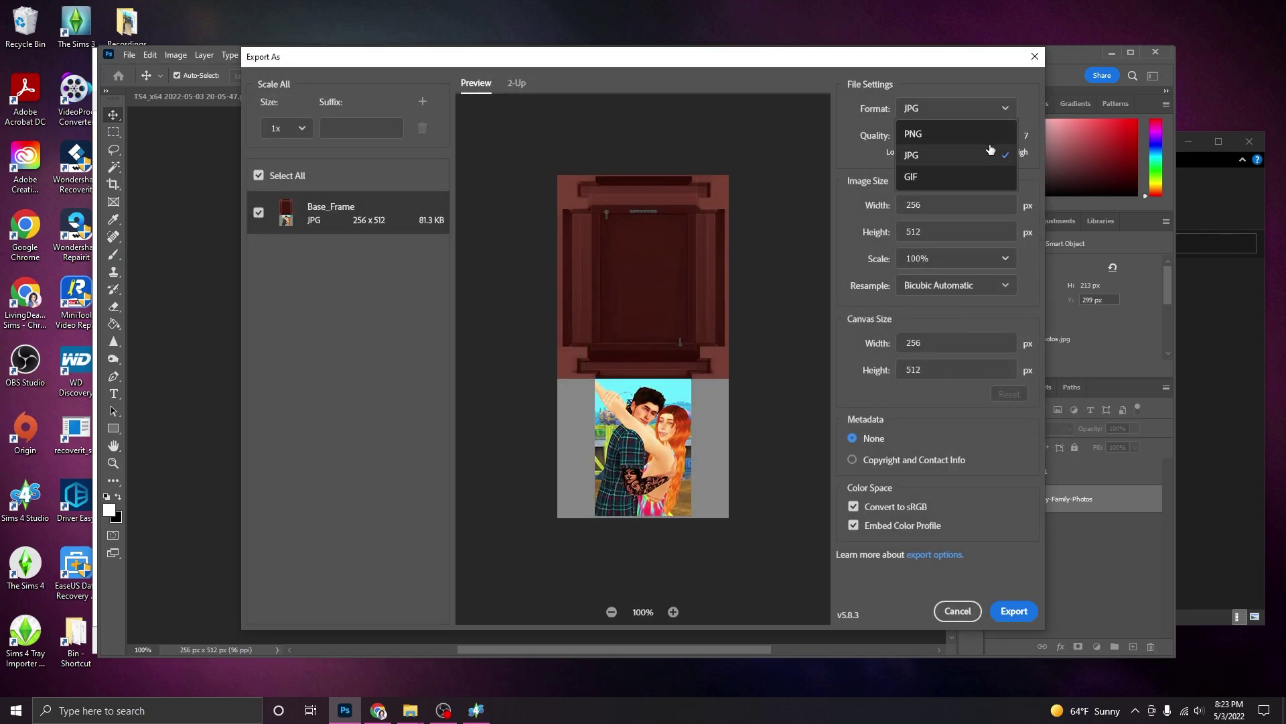
left_click(993, 133)
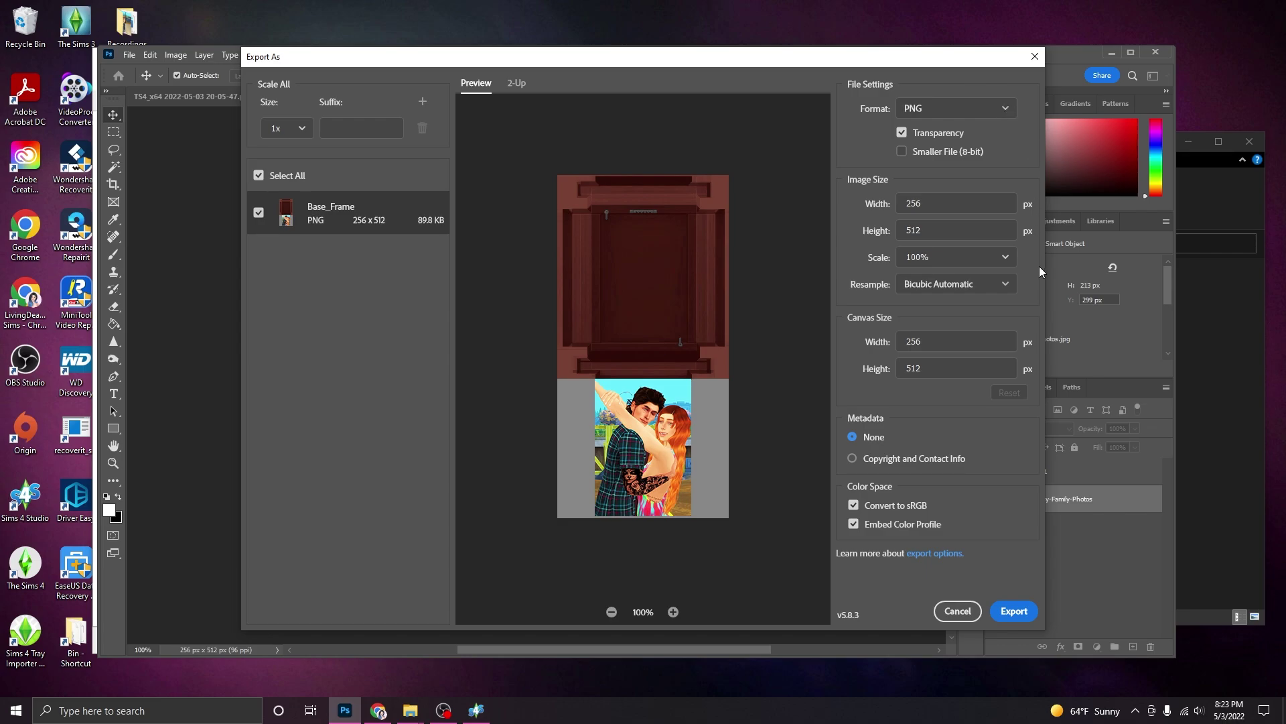
left_click(1014, 611)
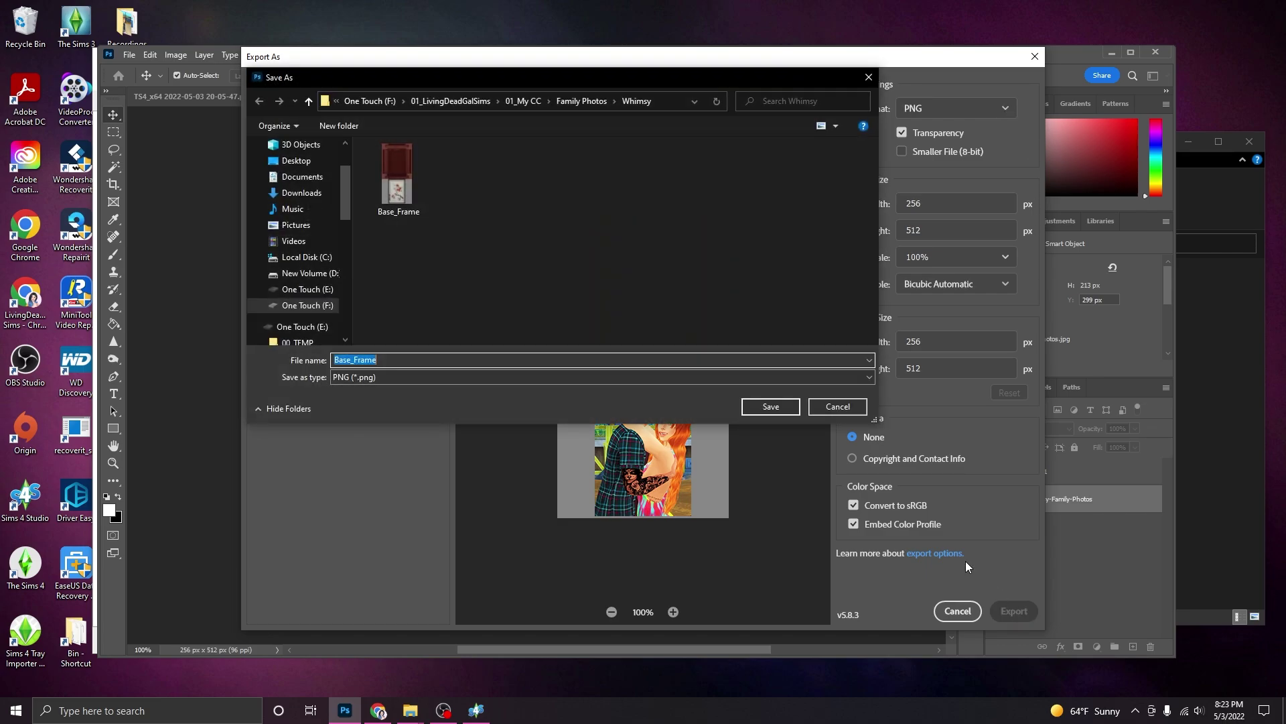
left_click(403, 364)
left_click_drag(350, 359, 333, 359)
type("Whimsy")
key("Return")
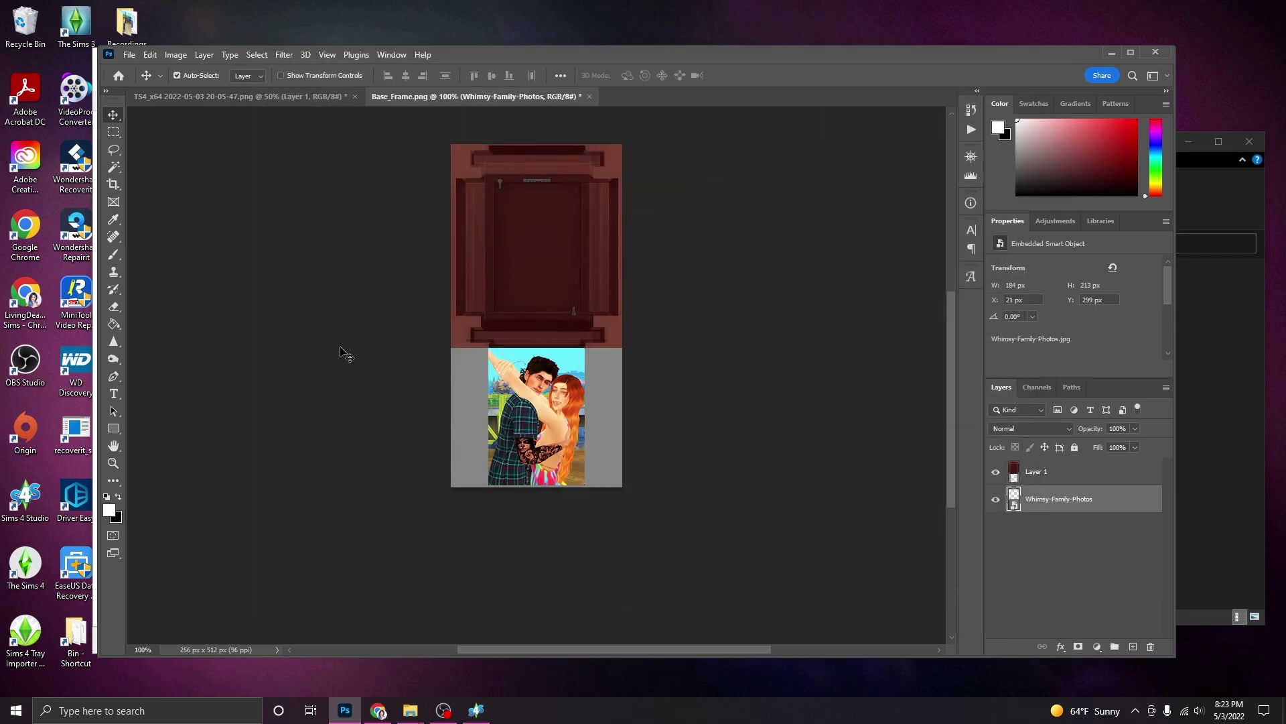
Switch to Sims 4 Studio, import Whimsy_Frame_1 as the painting's texture and check the framed photo in the 3D preview
left_click(475, 711)
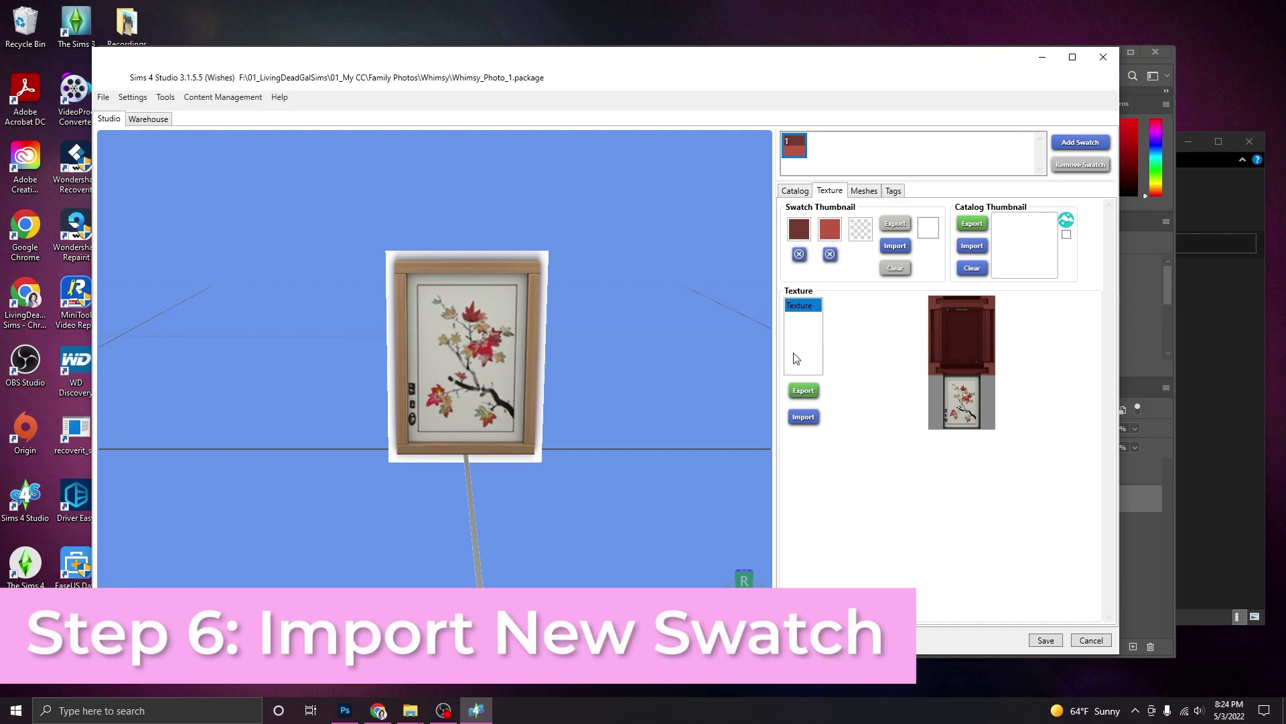
left_click(806, 237)
left_click(984, 201)
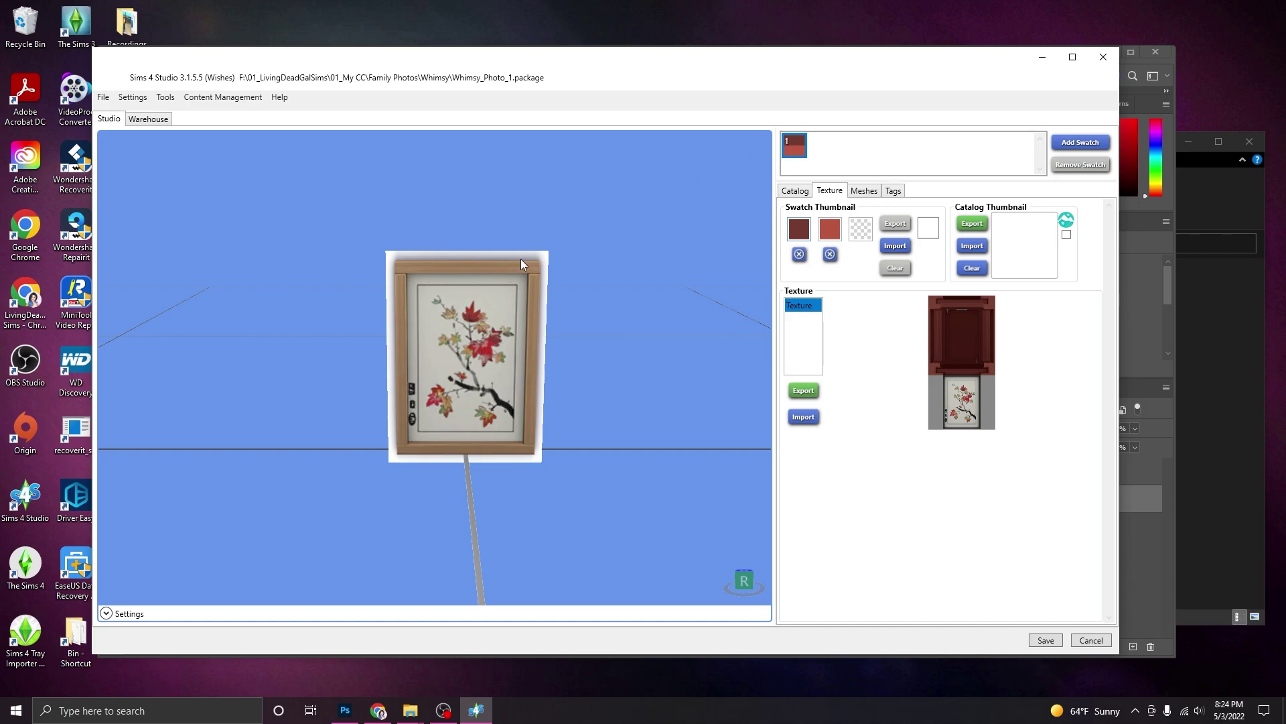
left_click(807, 420)
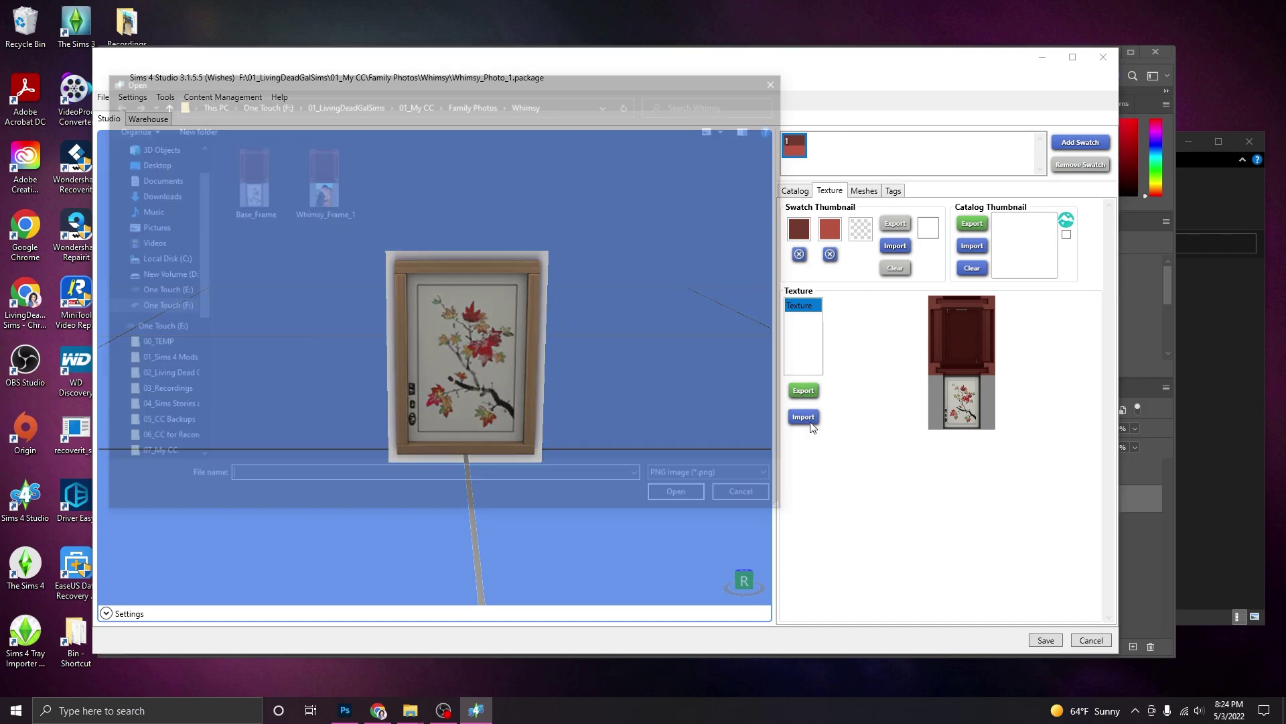
left_click(339, 194)
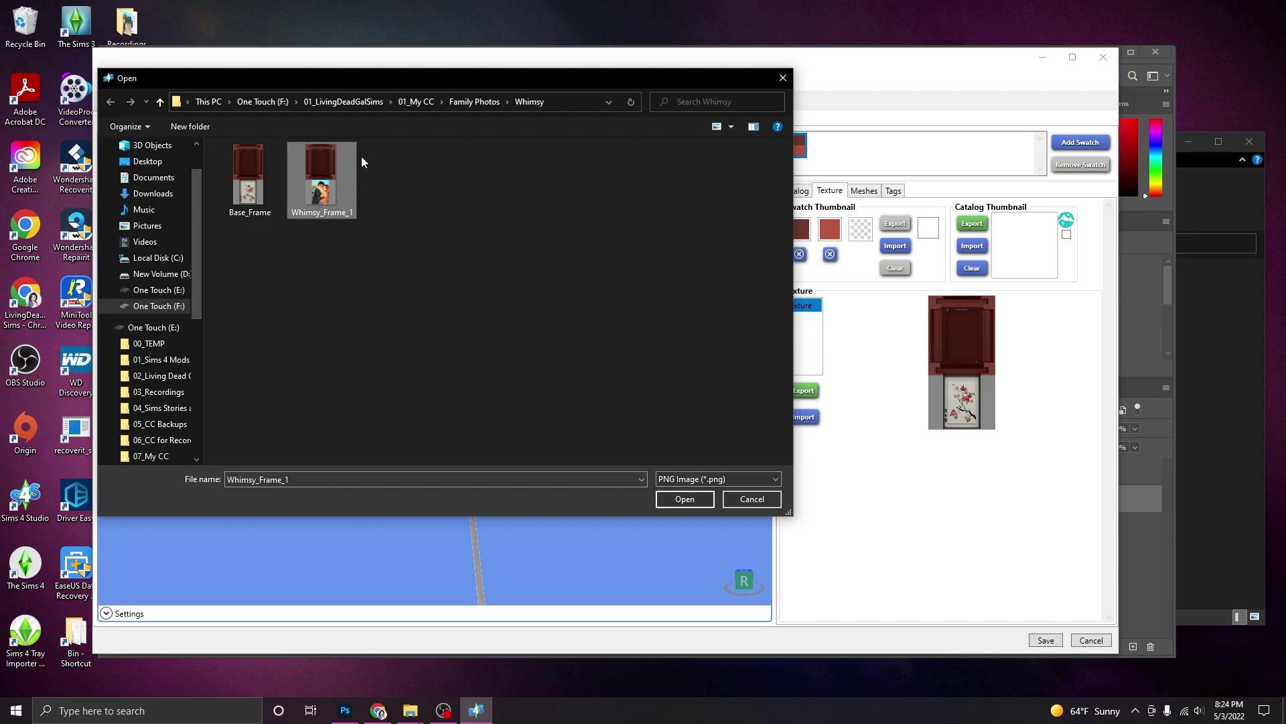
left_click(705, 501)
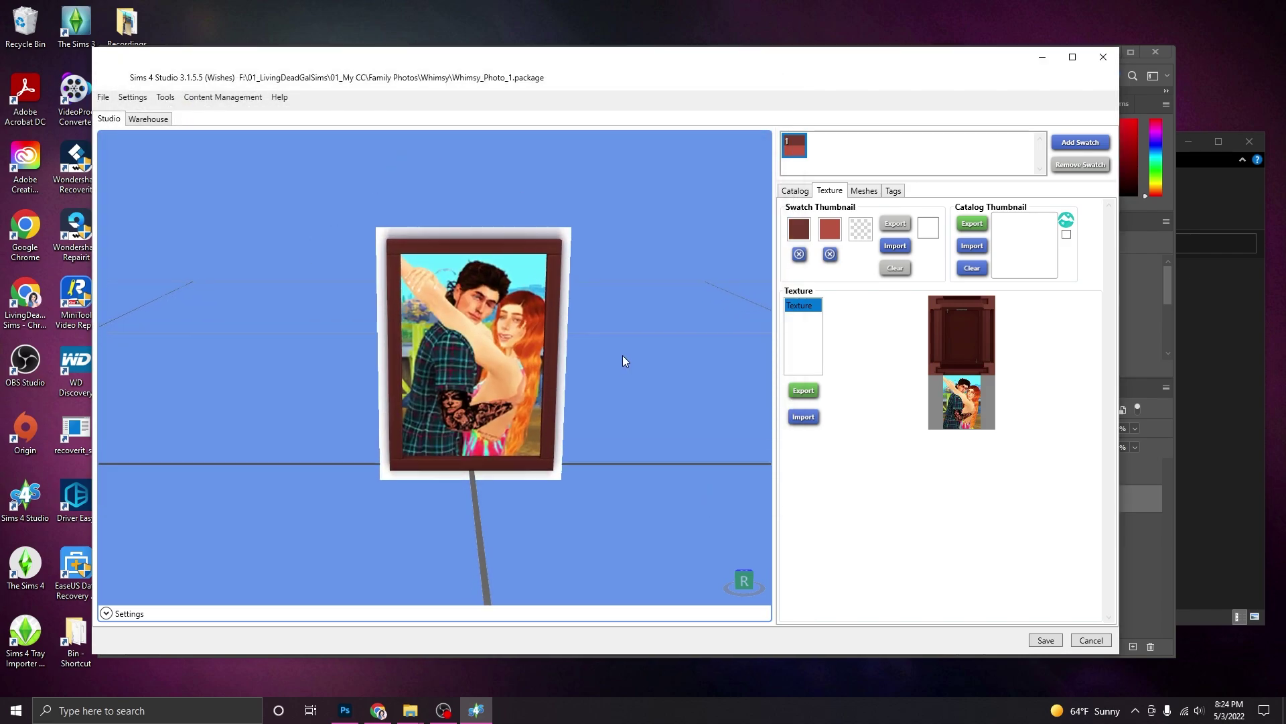
left_click_drag(623, 359, 574, 310)
scroll(574, 303, "down", 5)
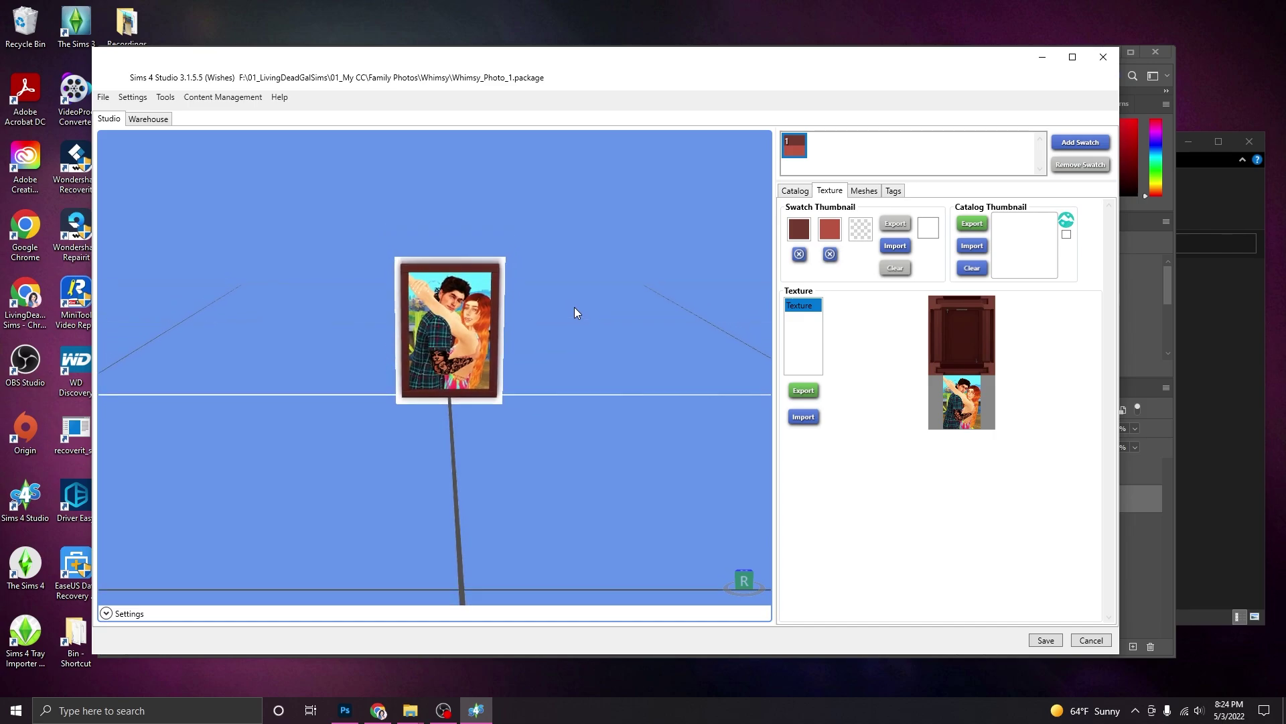
scroll(571, 333, "up", 3)
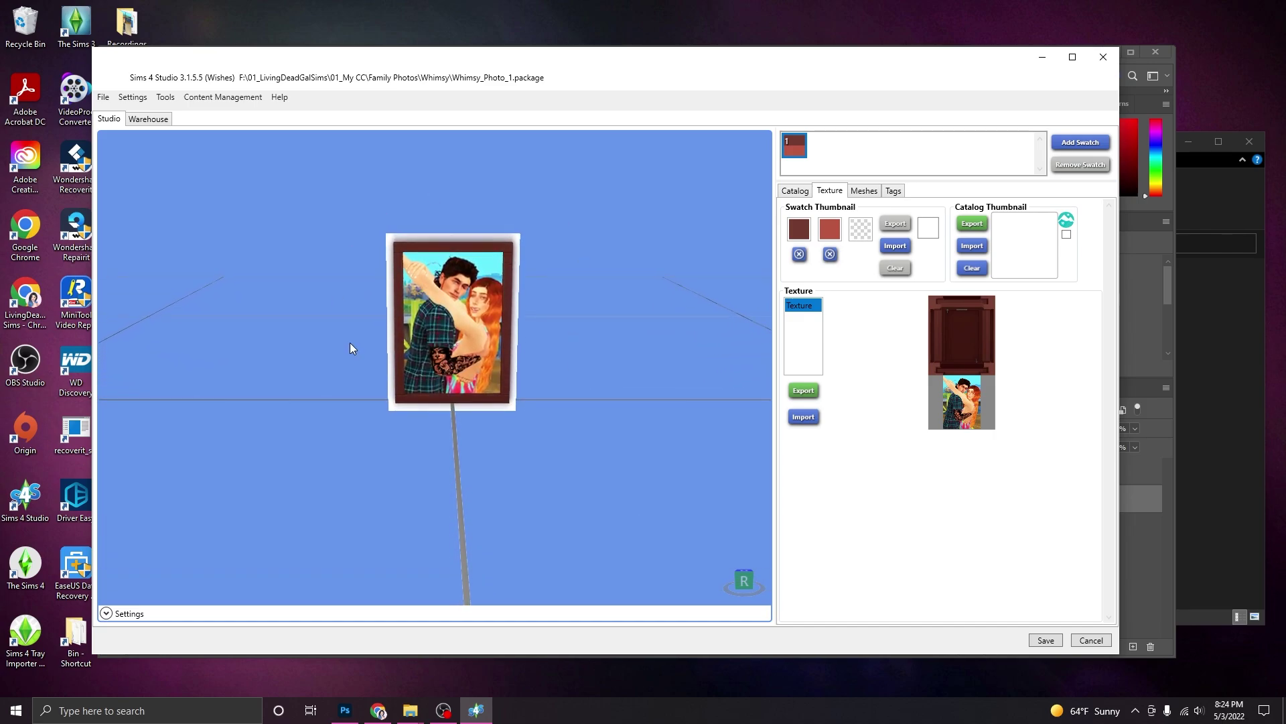
scroll(548, 363, "down", 2)
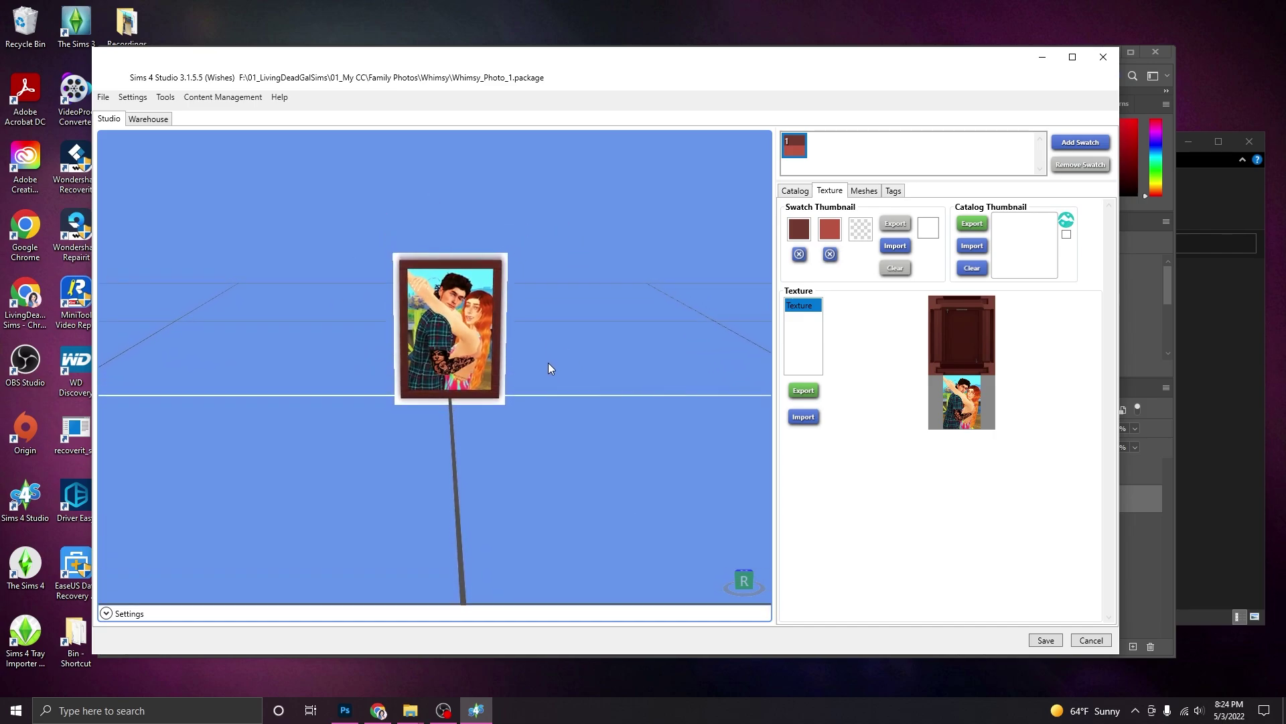
scroll(548, 363, "up", 1)
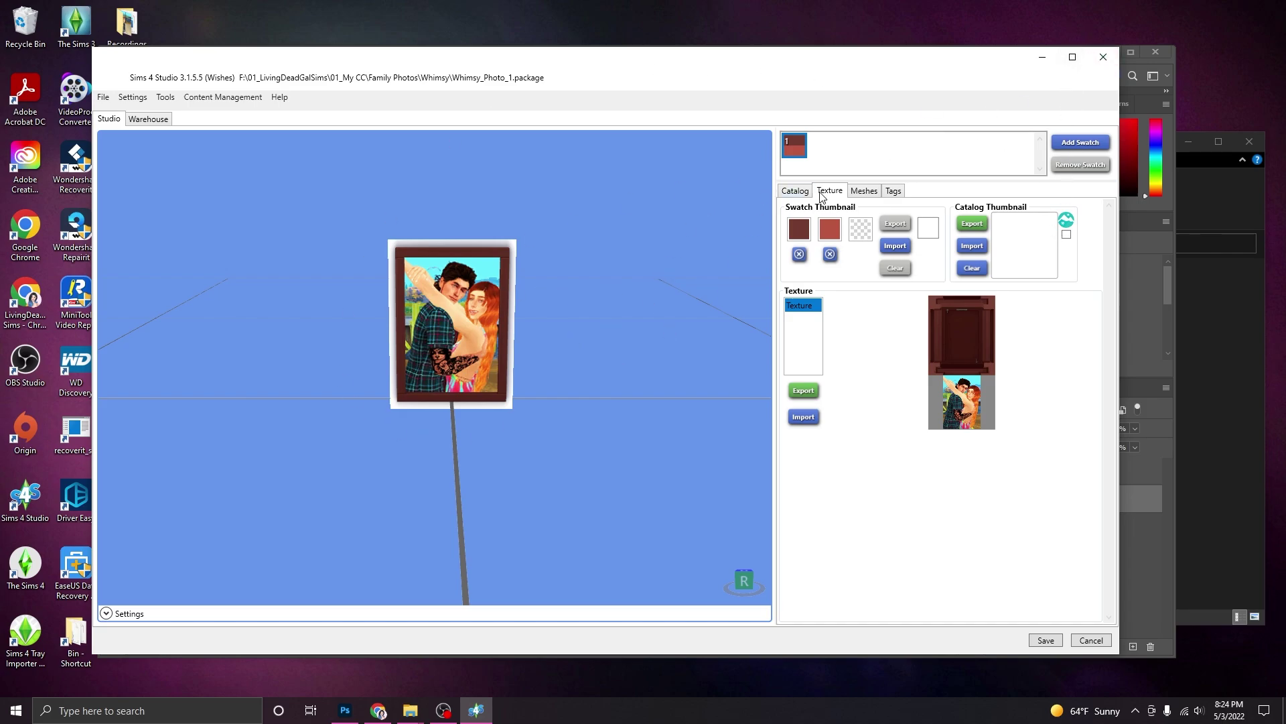
Set the catalog name to Whimsy Photo 1 and replace the description with "Whimsy -" followed by the couple's first names
left_click(795, 191)
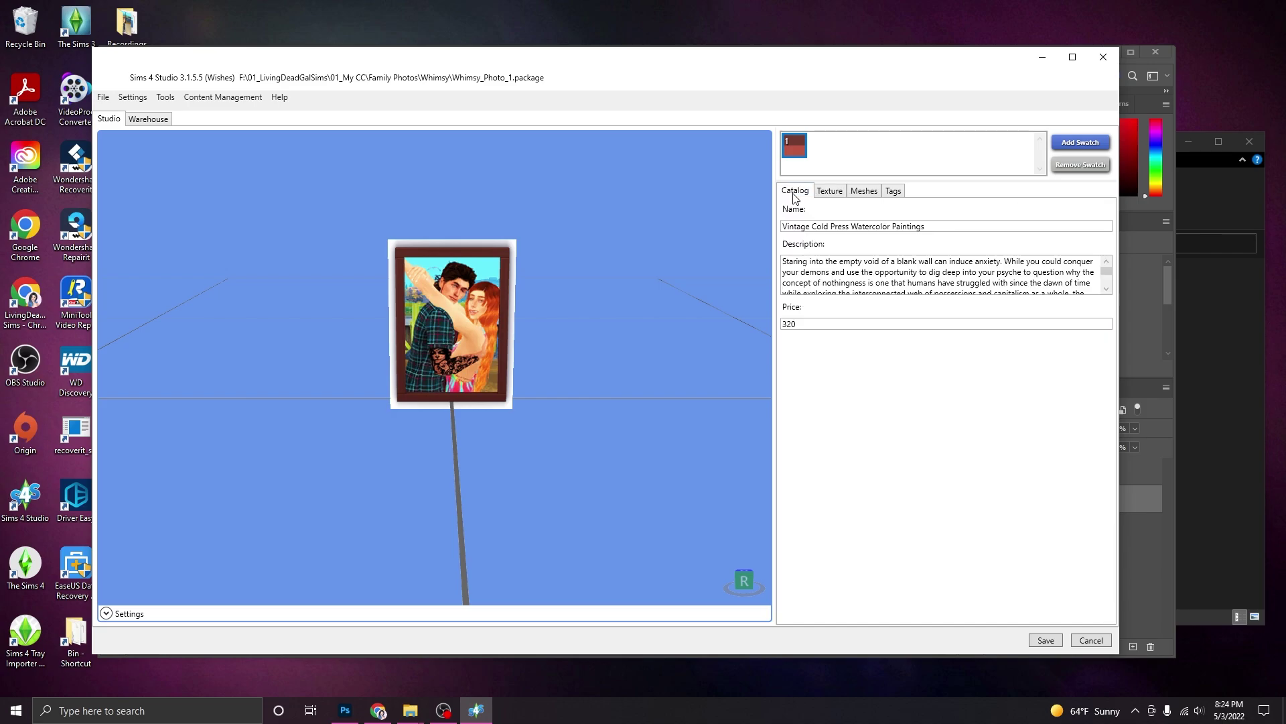
left_click(955, 228)
left_click_drag(955, 229, 750, 230)
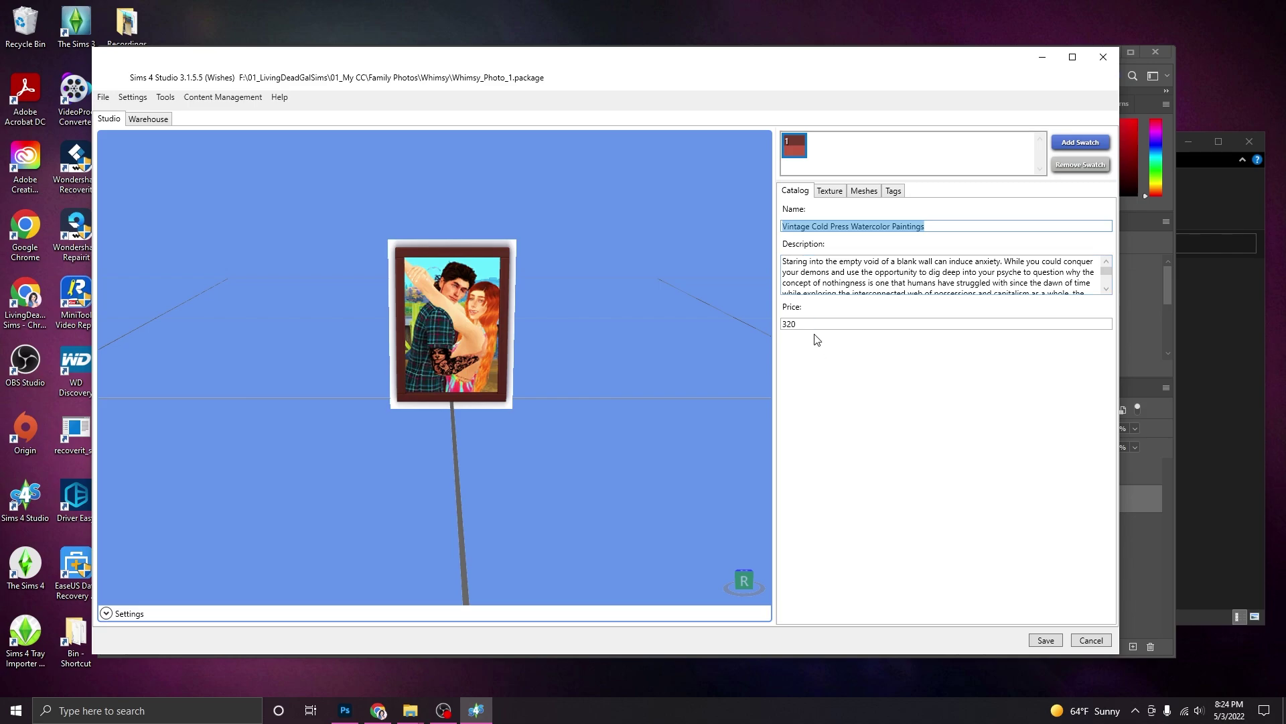
left_click_drag(798, 326, 777, 325)
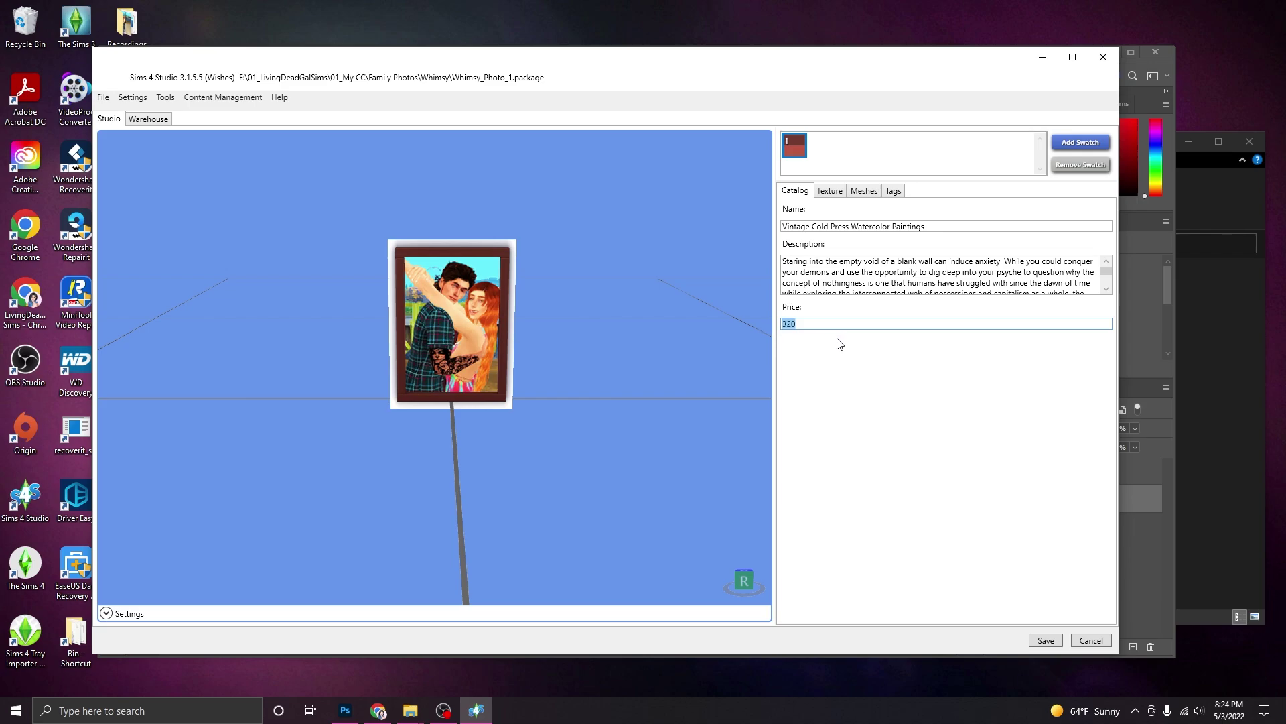
double_click(869, 226)
left_click_drag(928, 227, 760, 231)
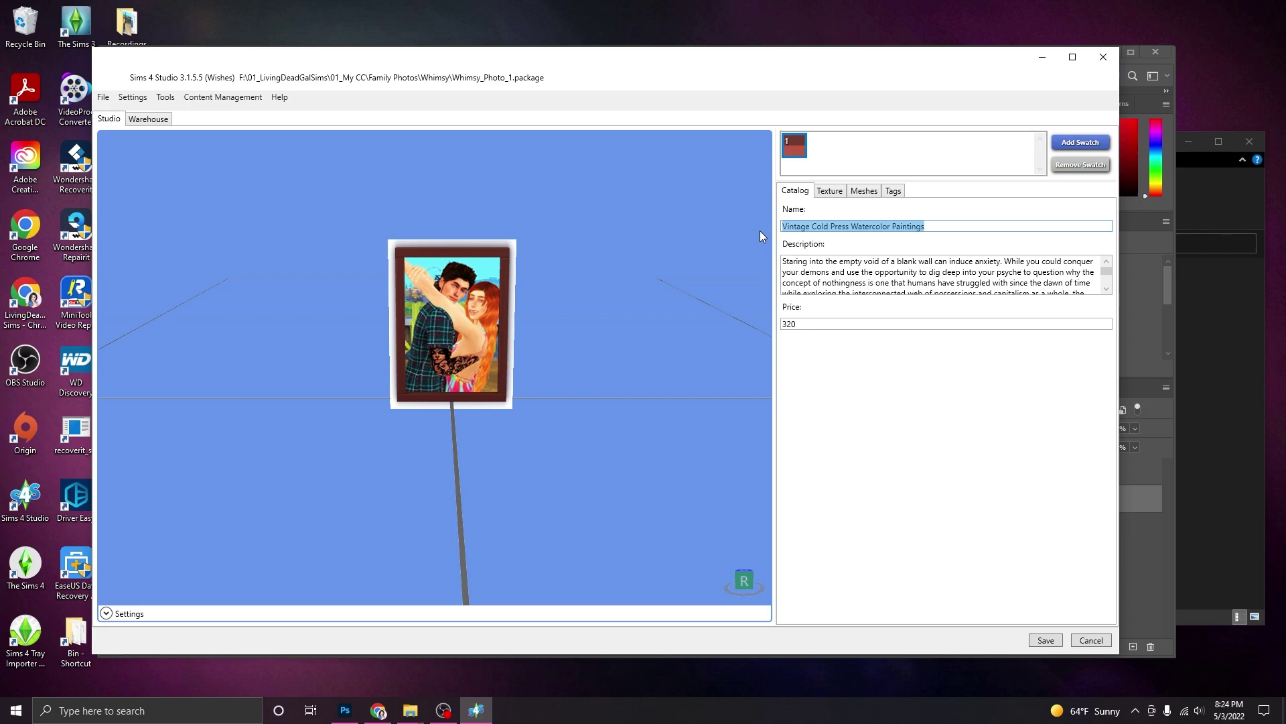
type("Whimsy Photo 1")
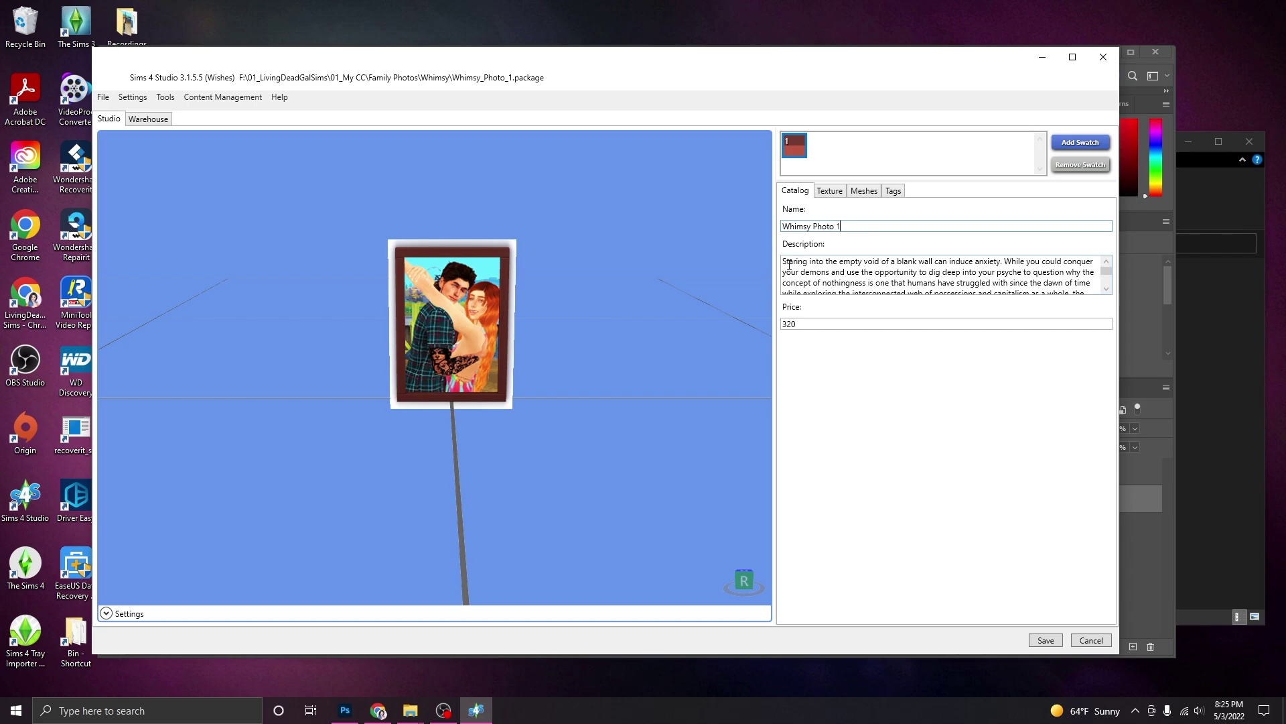
left_click_drag(783, 262, 1054, 336)
type("Whimsy - Jack & Rylie")
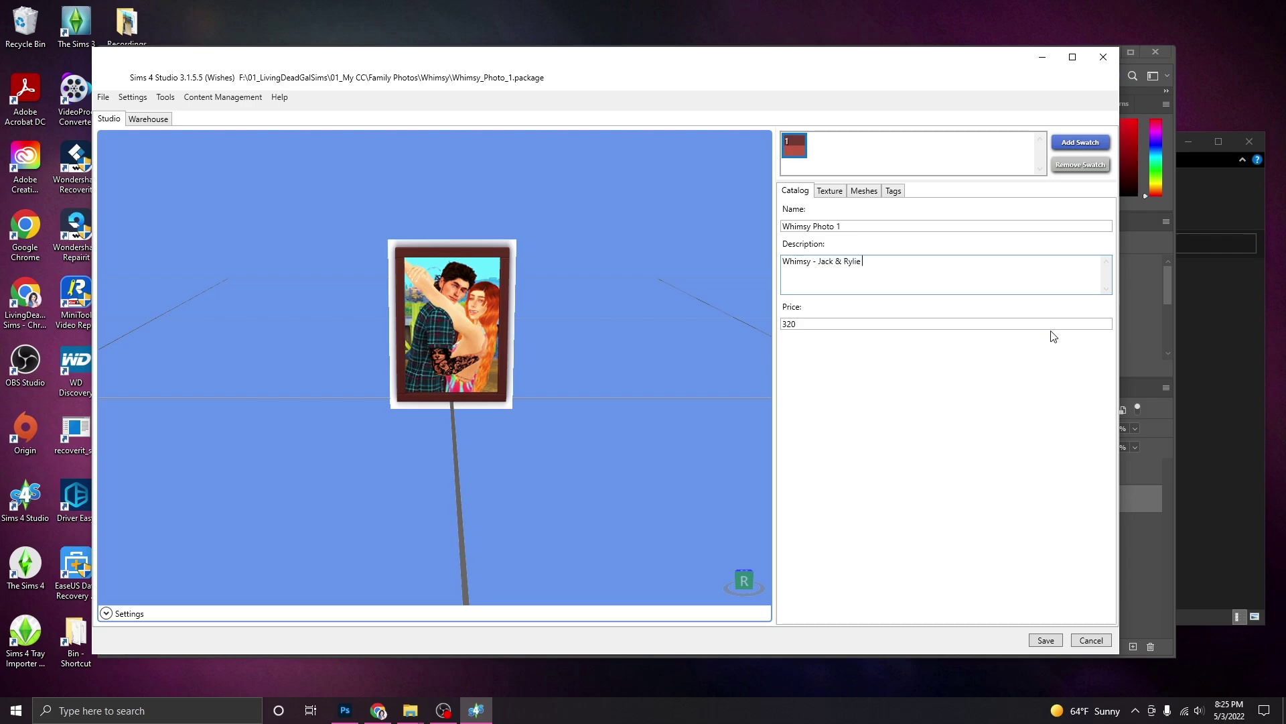
Set the catalog price to 0, save the package and close the Whimsy_Photo_1 project
key("Tab")
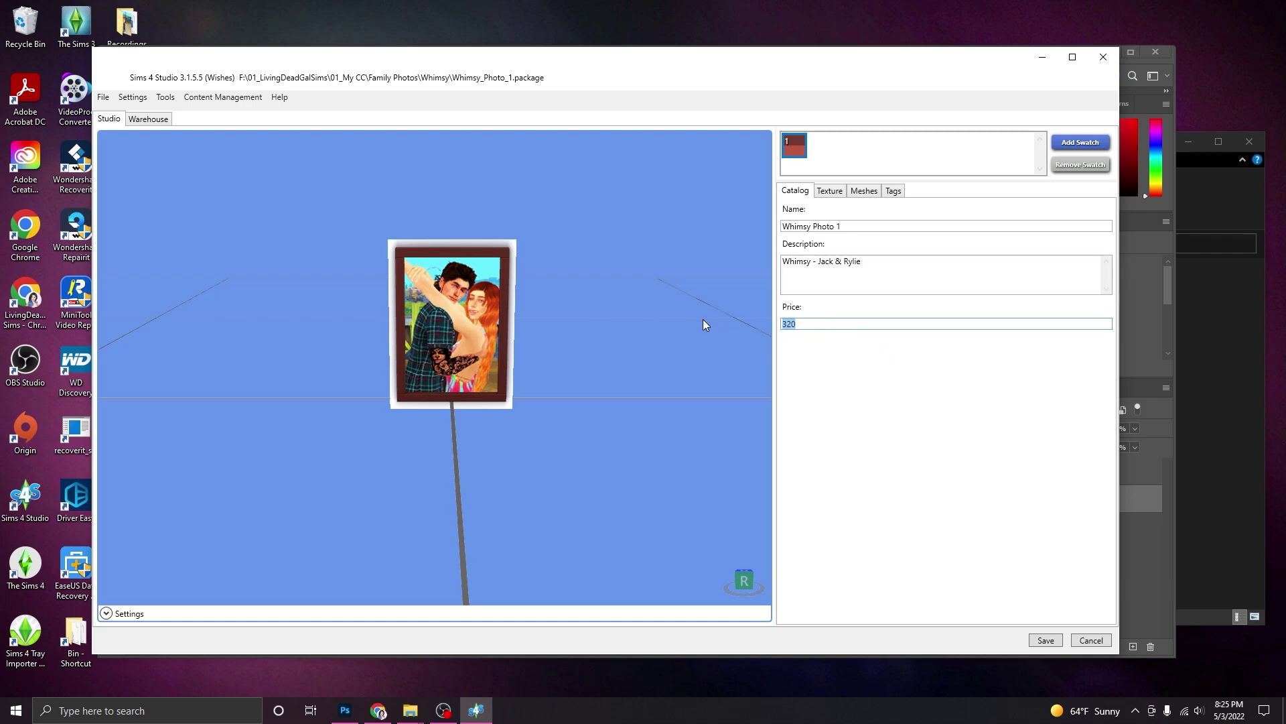
type("0")
left_click(1044, 642)
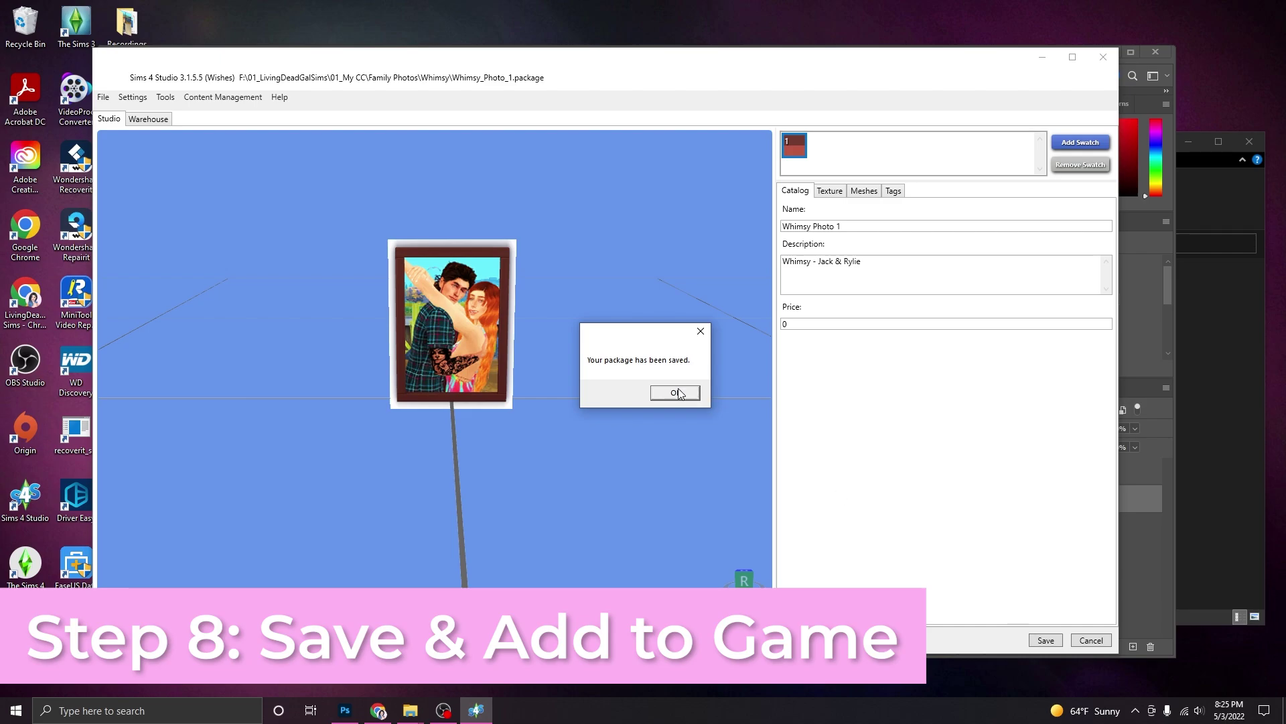
left_click(671, 394)
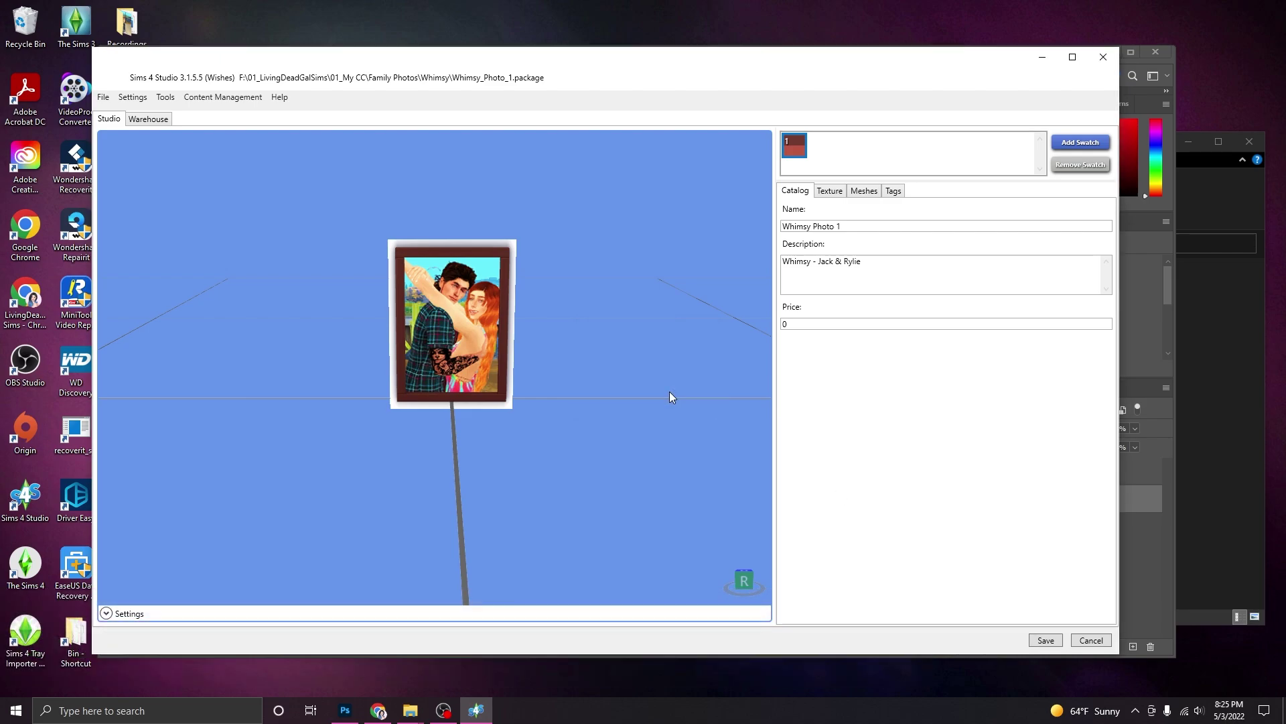
left_click(1091, 640)
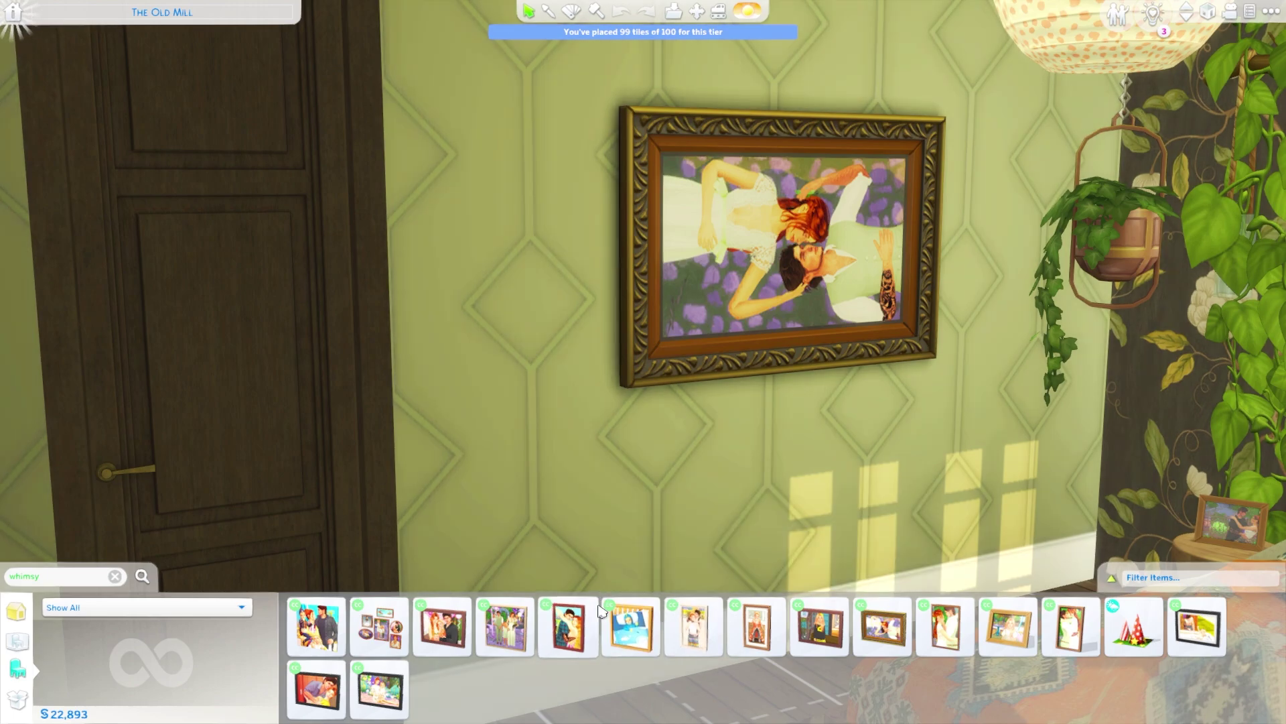
Switch to The Sims 4 build mode and place the couple's custom framed photo on the green wall beside the large gold-framed picture
mouse_move(580, 641)
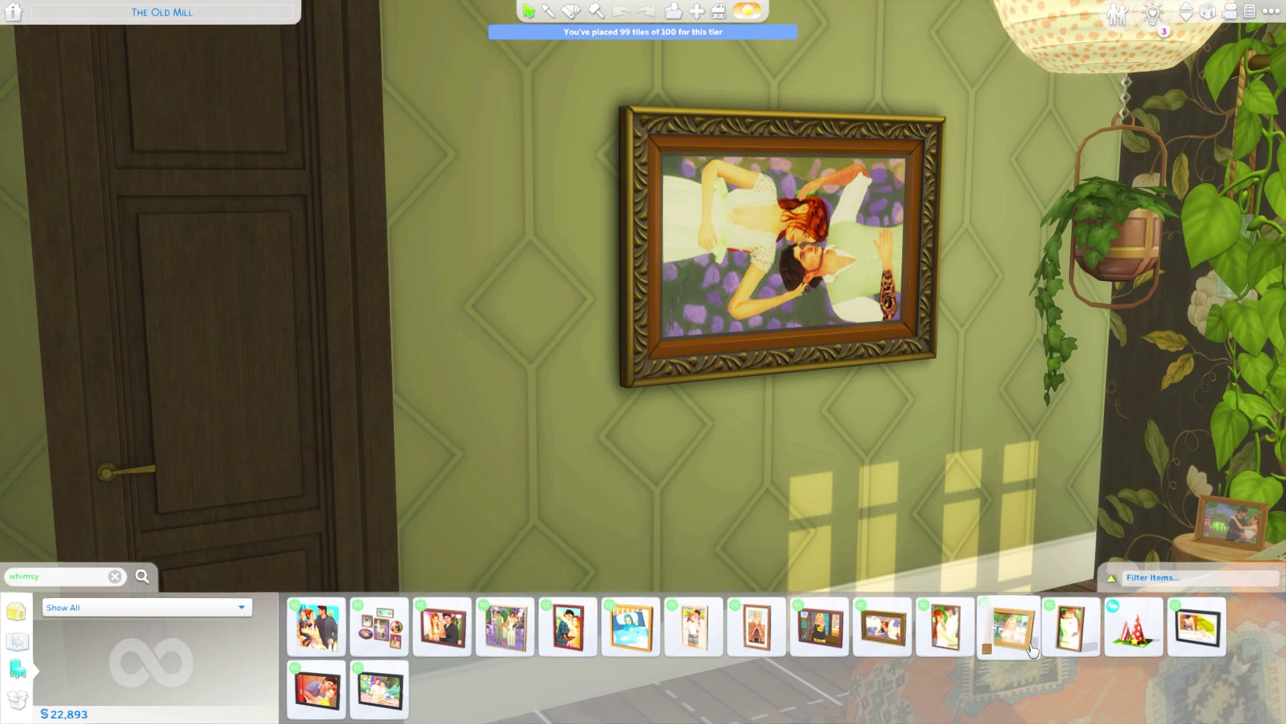
mouse_move(349, 694)
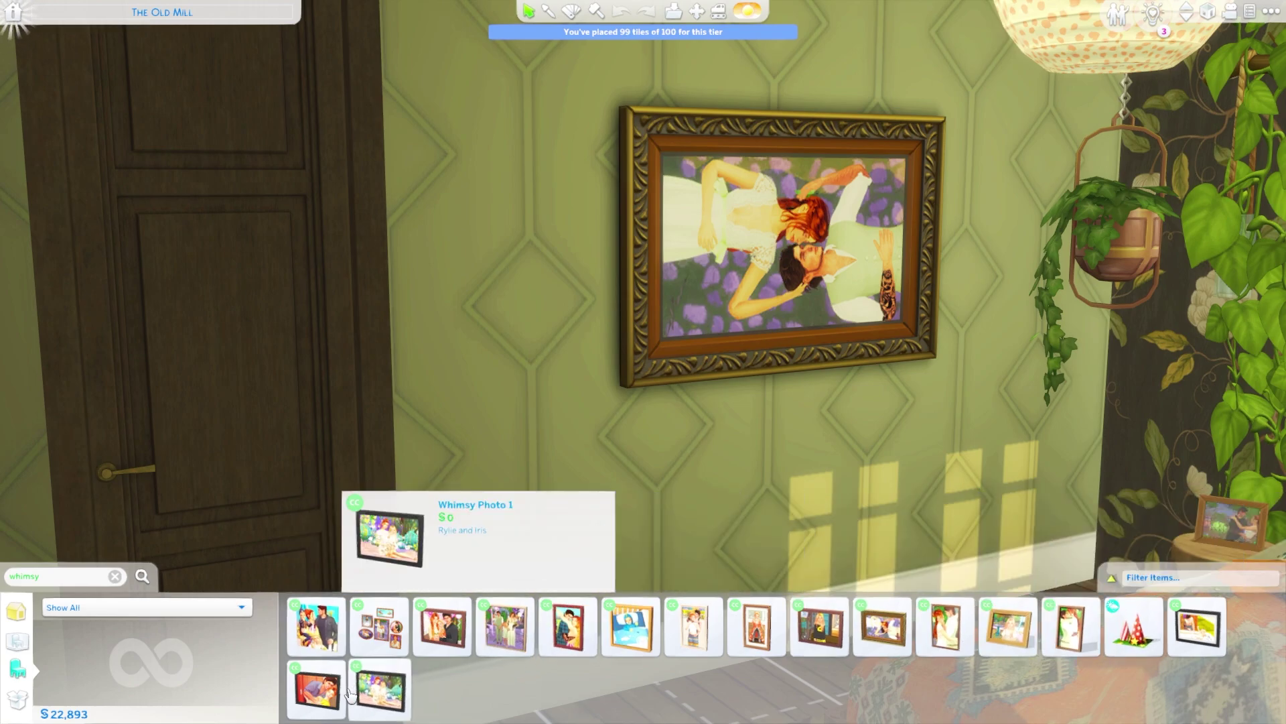
left_click(565, 640)
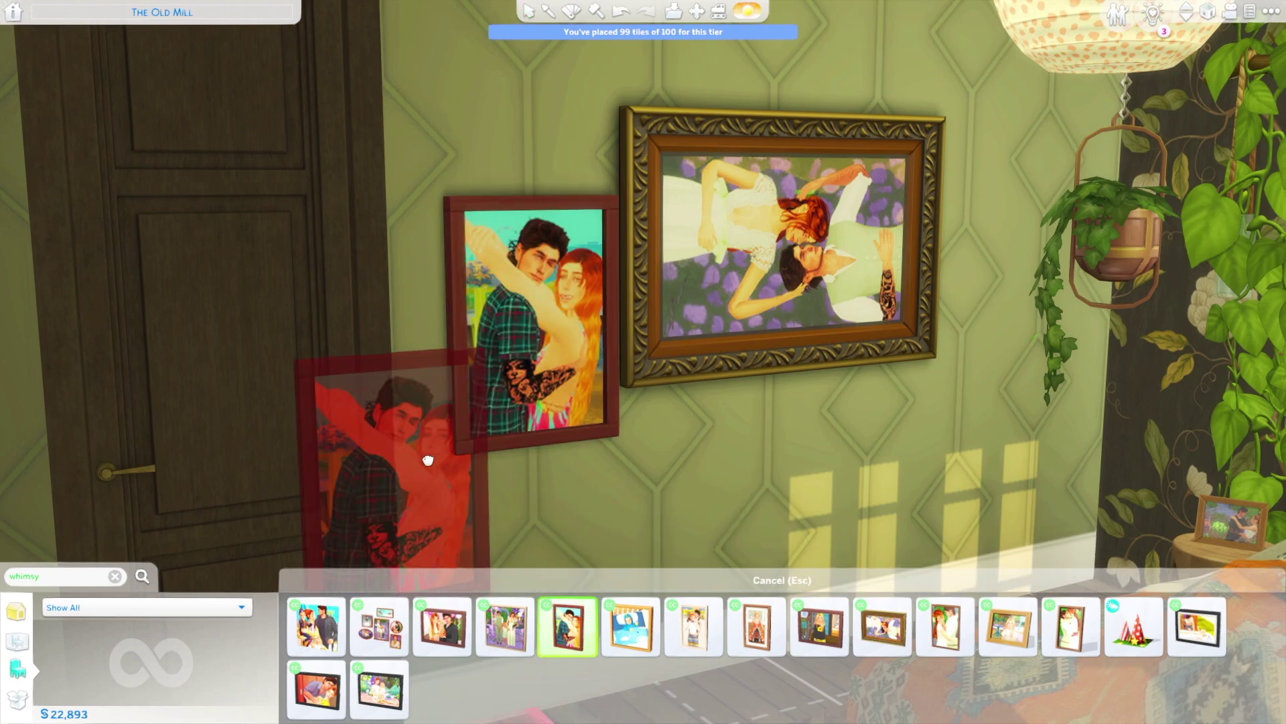
scroll(426, 437, "up", 3)
key("Escape")
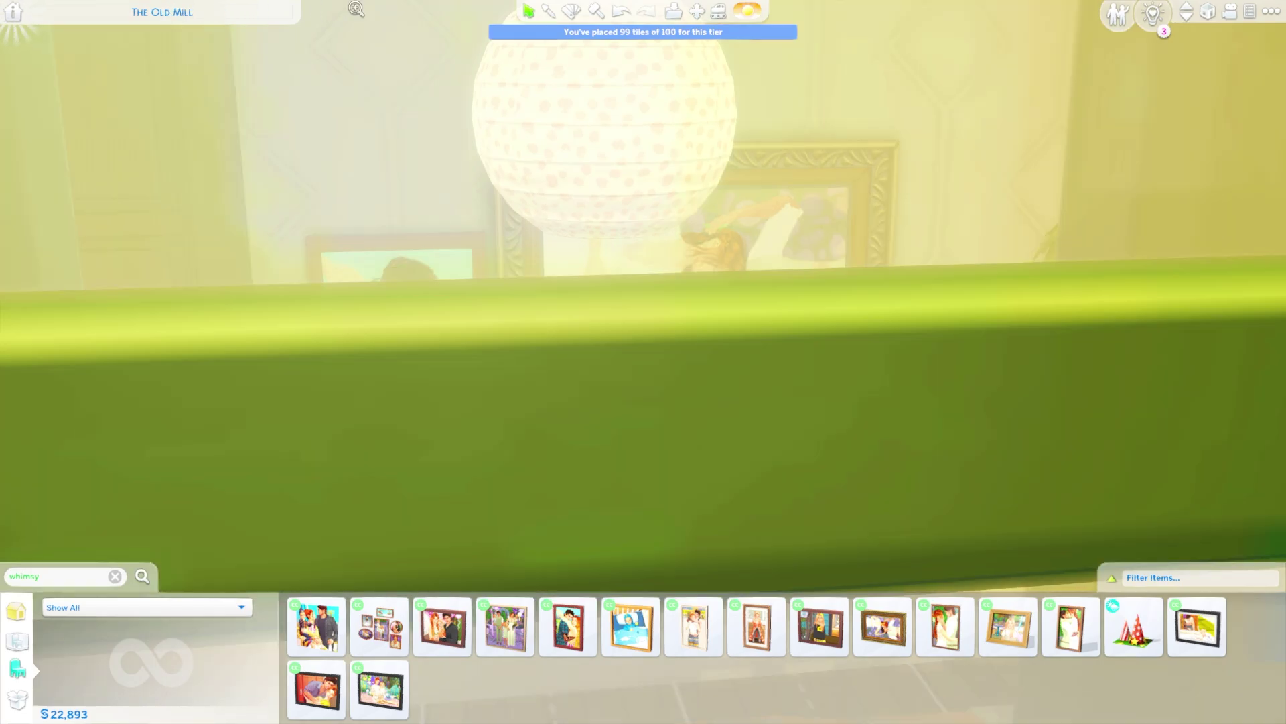
Make the placed photo smaller and rehang it higher on the wall between the door and the gold-framed picture
scroll(8, 297, "down", 3)
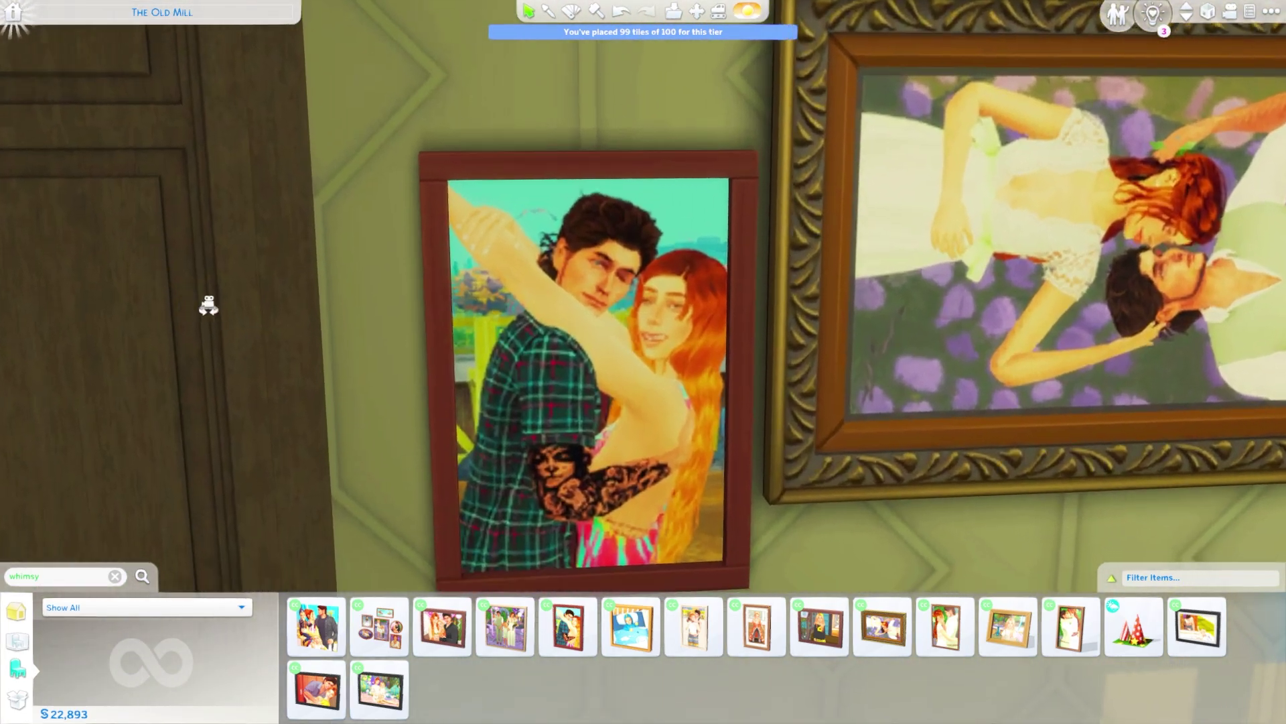
left_click(573, 414)
key("bracketleft")
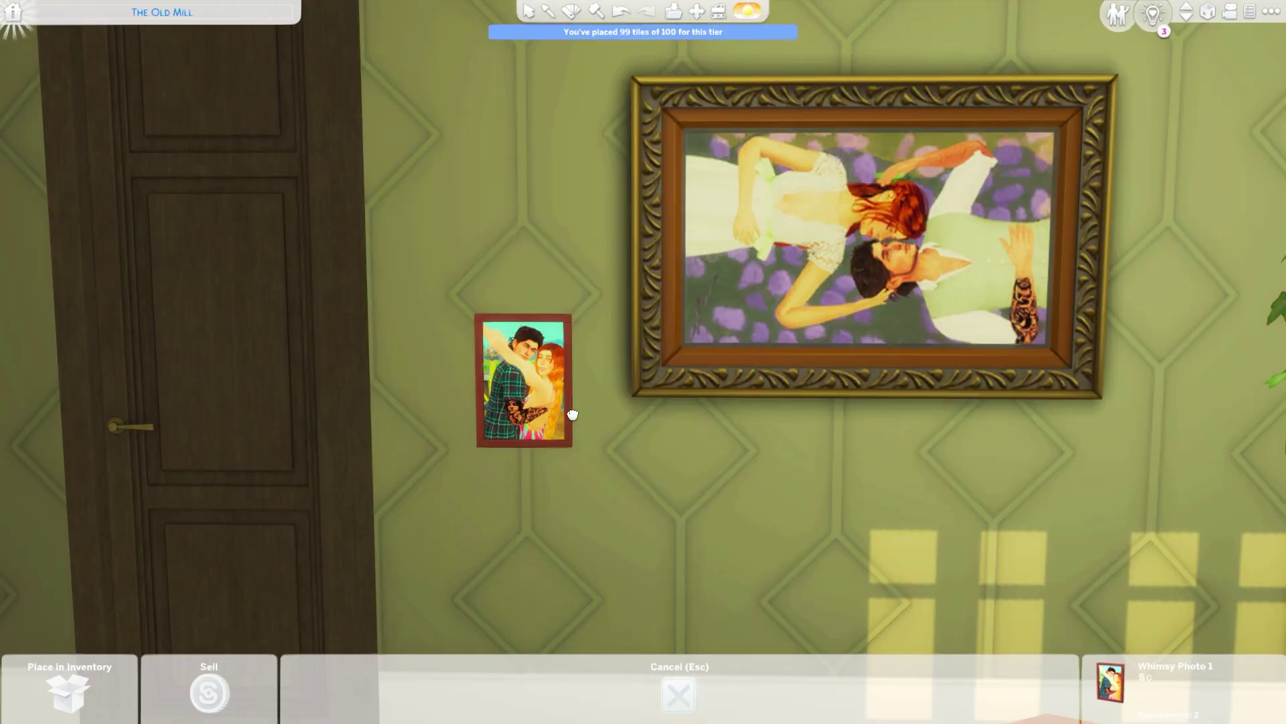
key("bracketright")
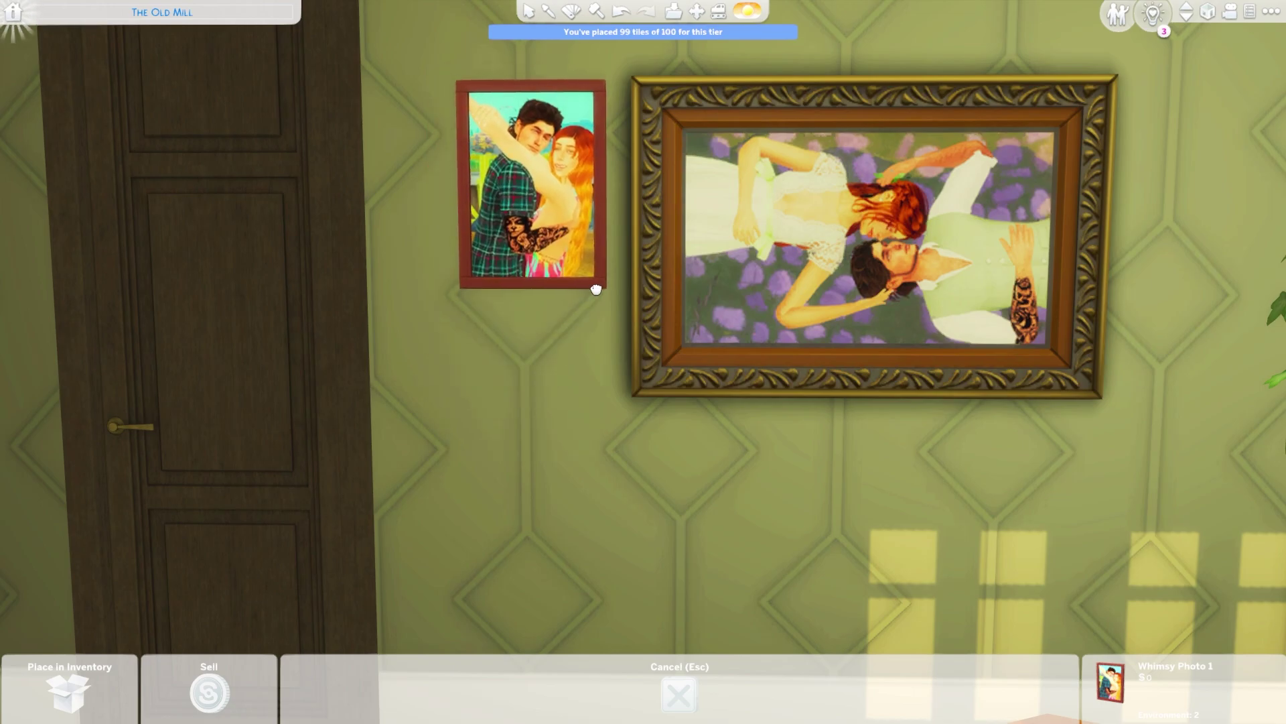
left_click(600, 292)
Examine the hung photo next to the gold-framed picture from close up and from different angles
scroll(590, 388, "up", 3)
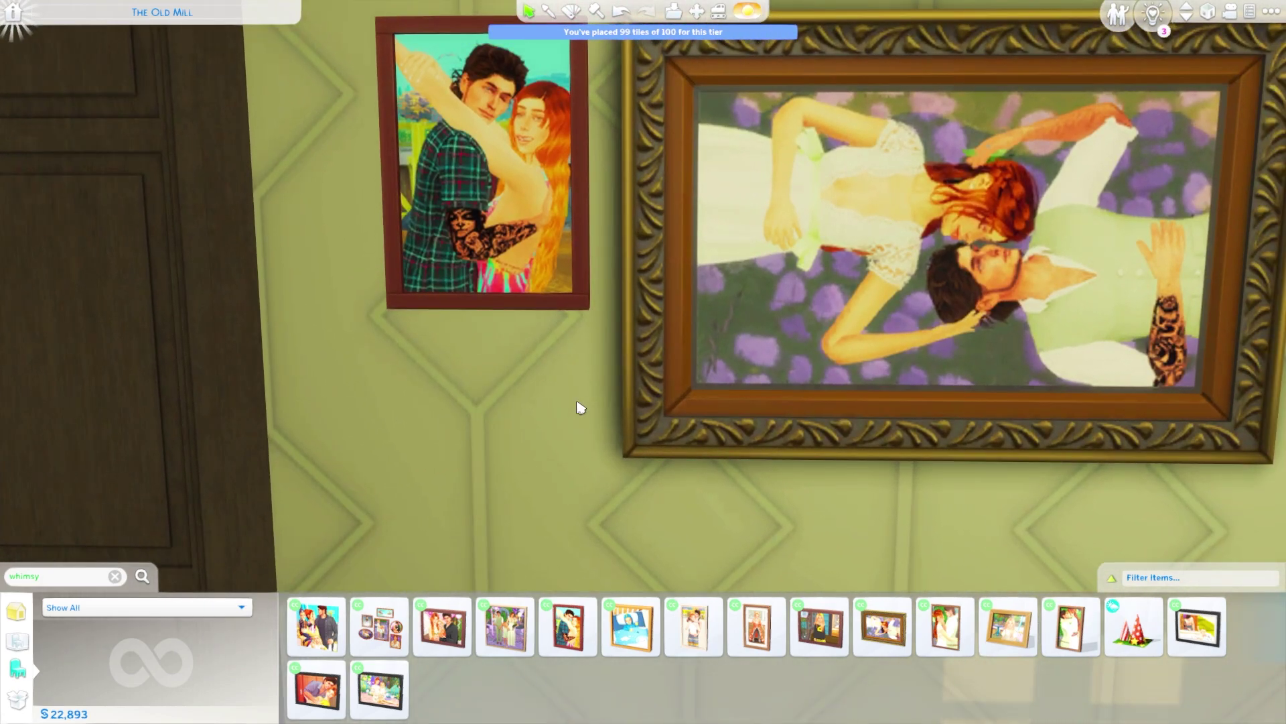
scroll(580, 407, "down", 3)
scroll(566, 413, "up", 2)
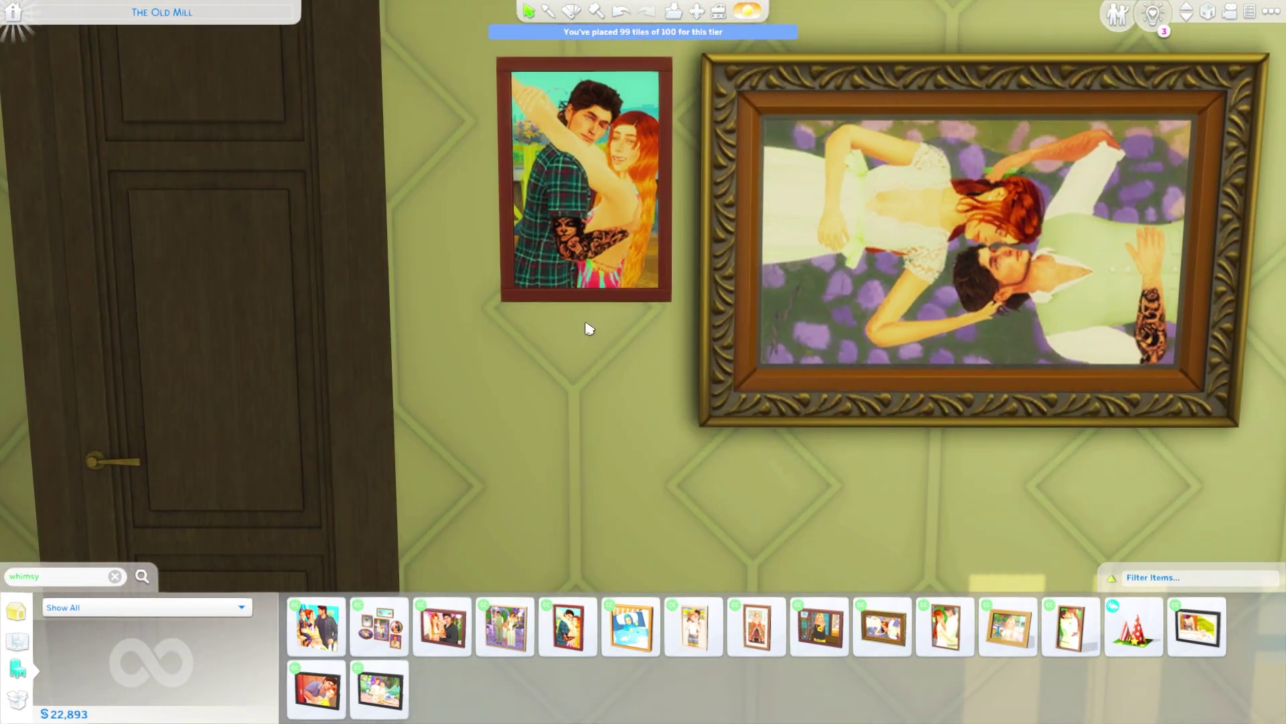
scroll(556, 152, "down", 1)
scroll(607, 429, "down", 1)
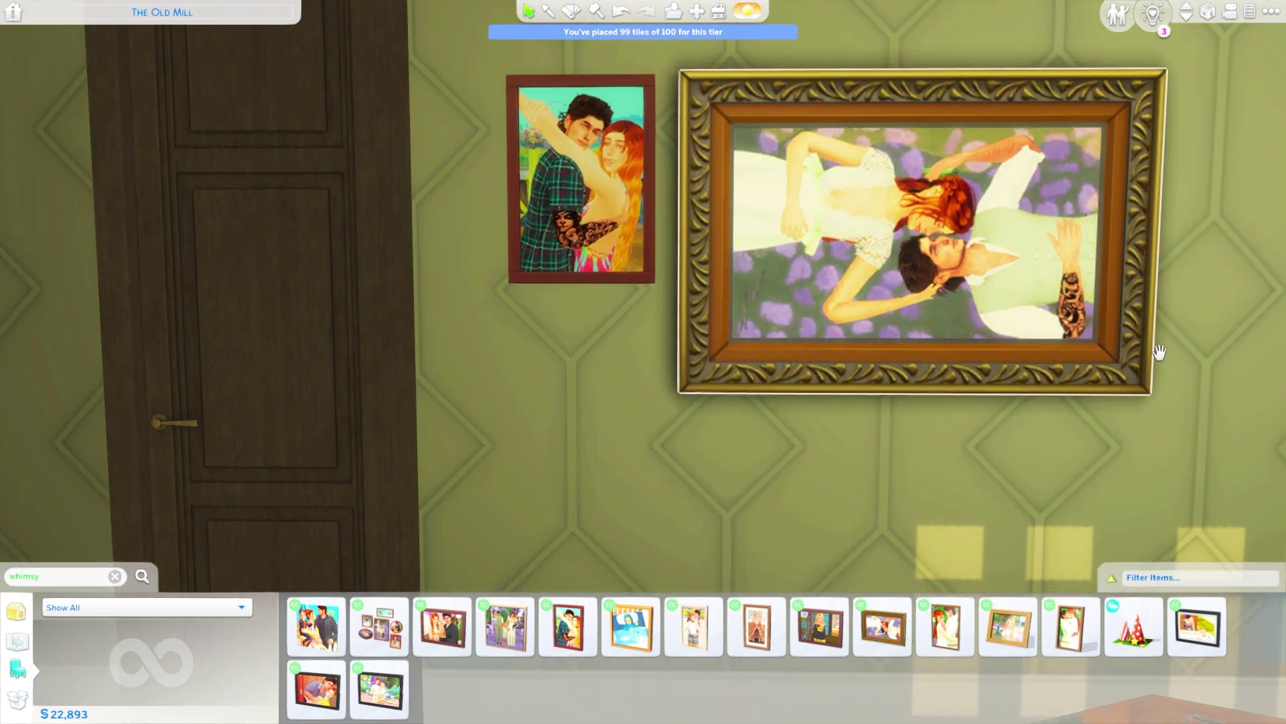
scroll(1180, 402, "down", 1)
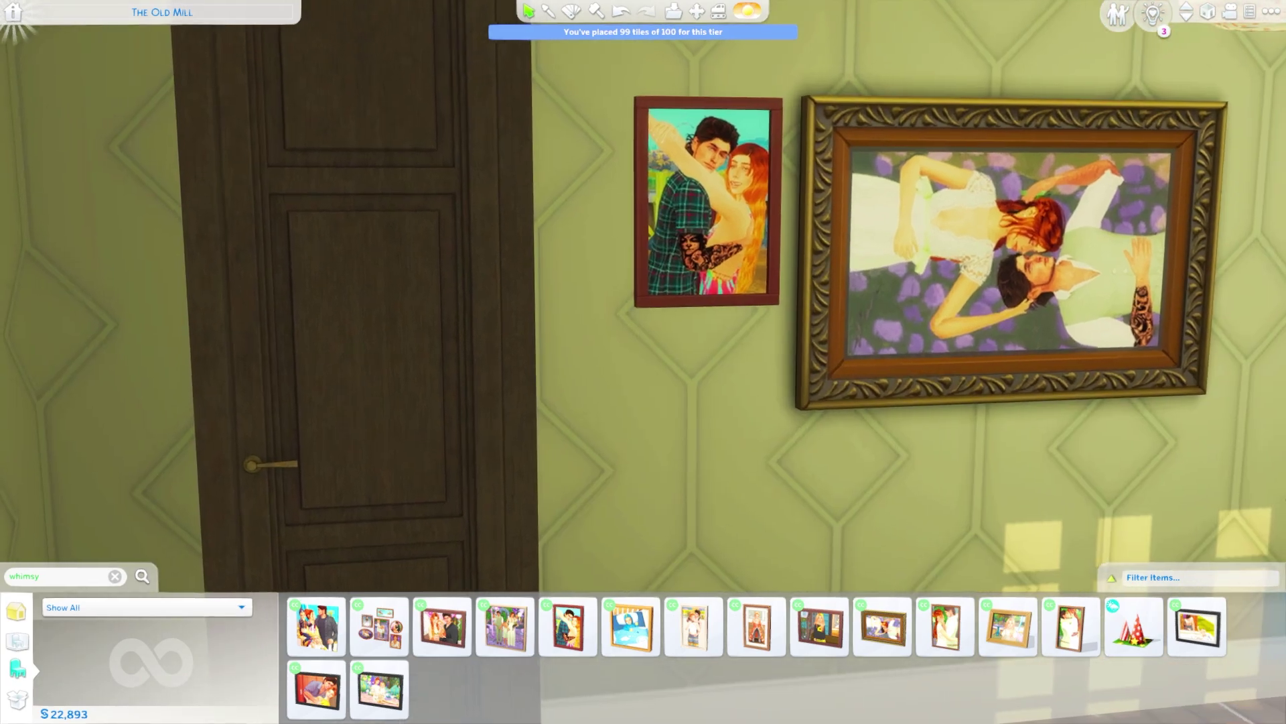
scroll(1240, 469, "up", 1)
mouse_move(1281, 501)
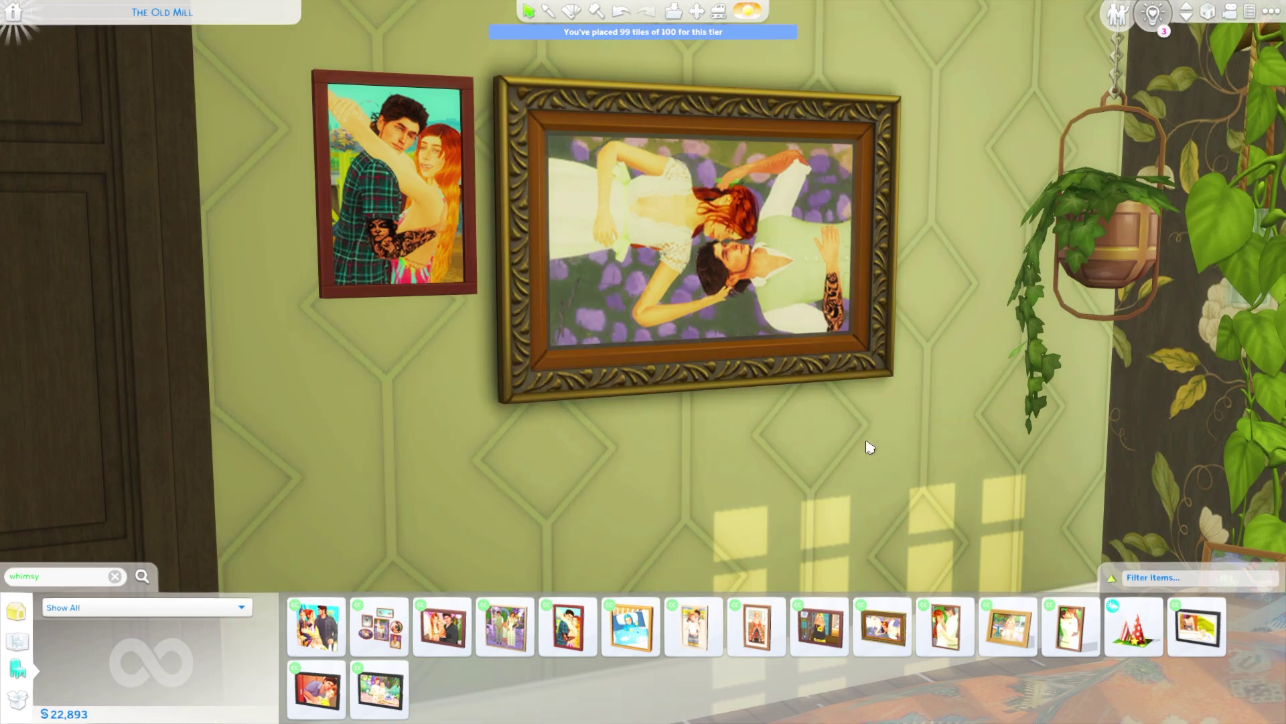
scroll(977, 451, "down", 1)
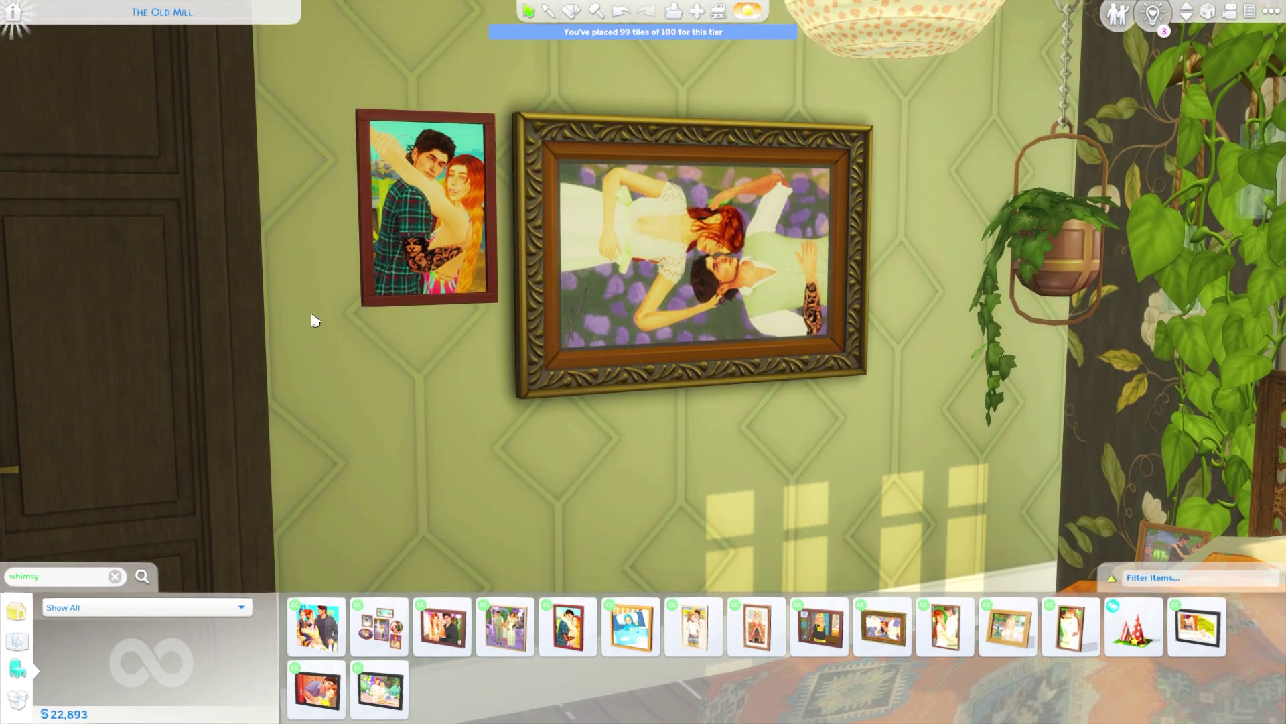
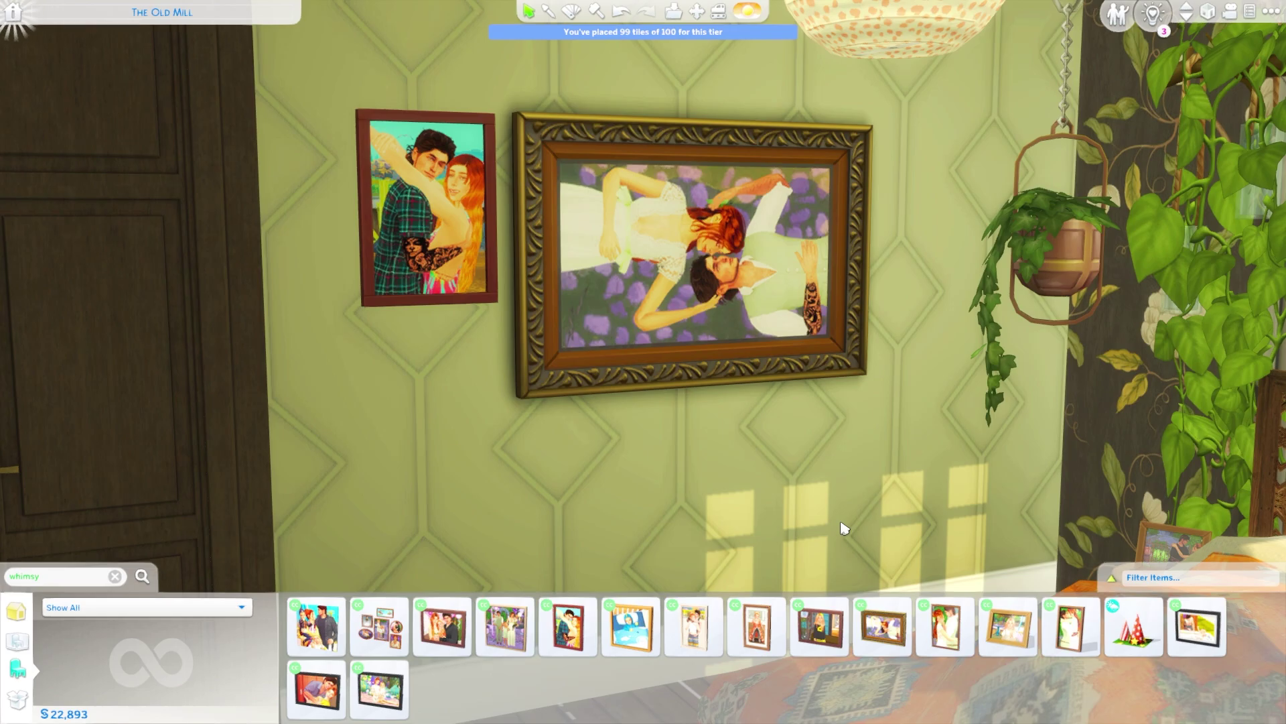
Look around the bedroom to examine the custom pictures on the wall and the bedside table
scroll(901, 492, "down", 5)
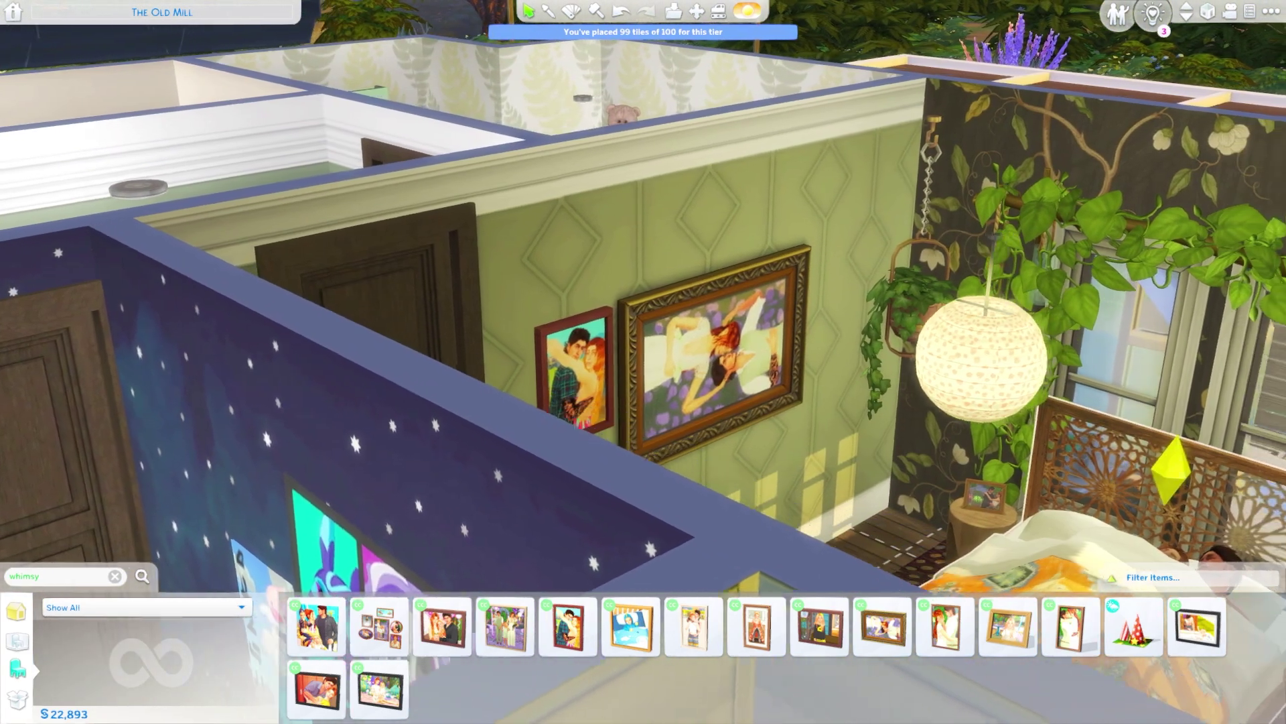
scroll(640, 486, "up", 5)
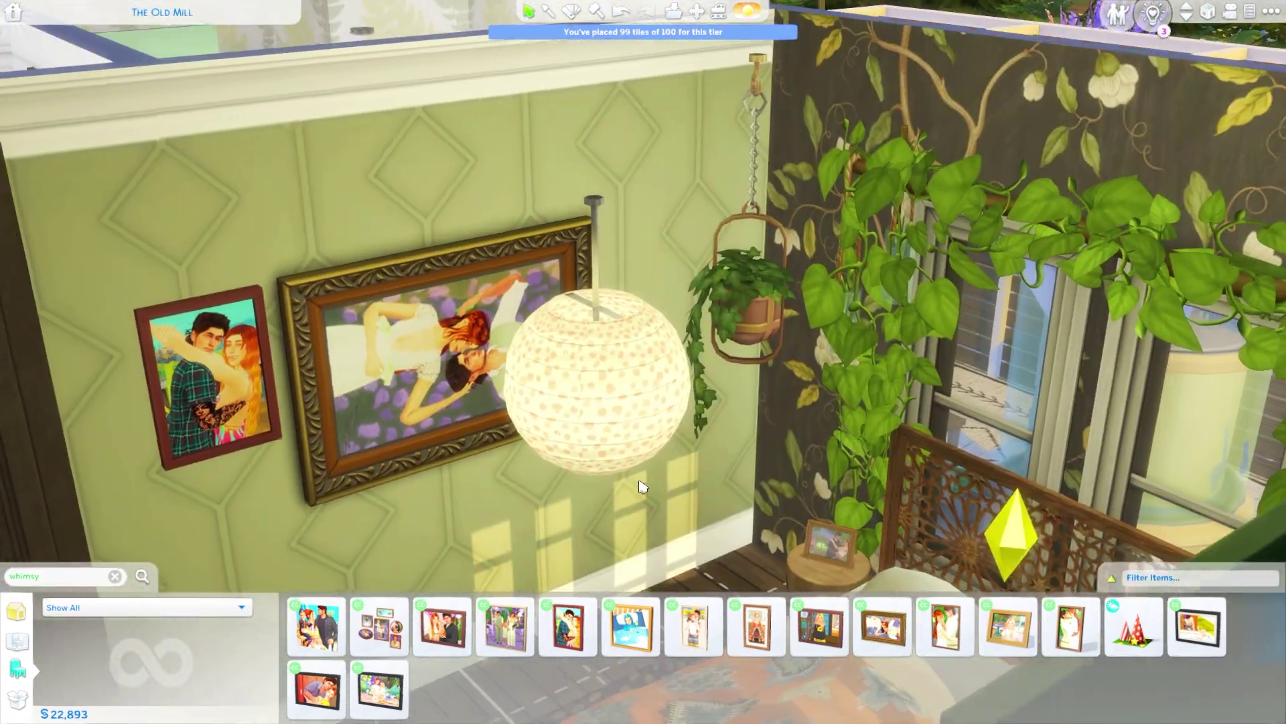
scroll(791, 502, "up", 3)
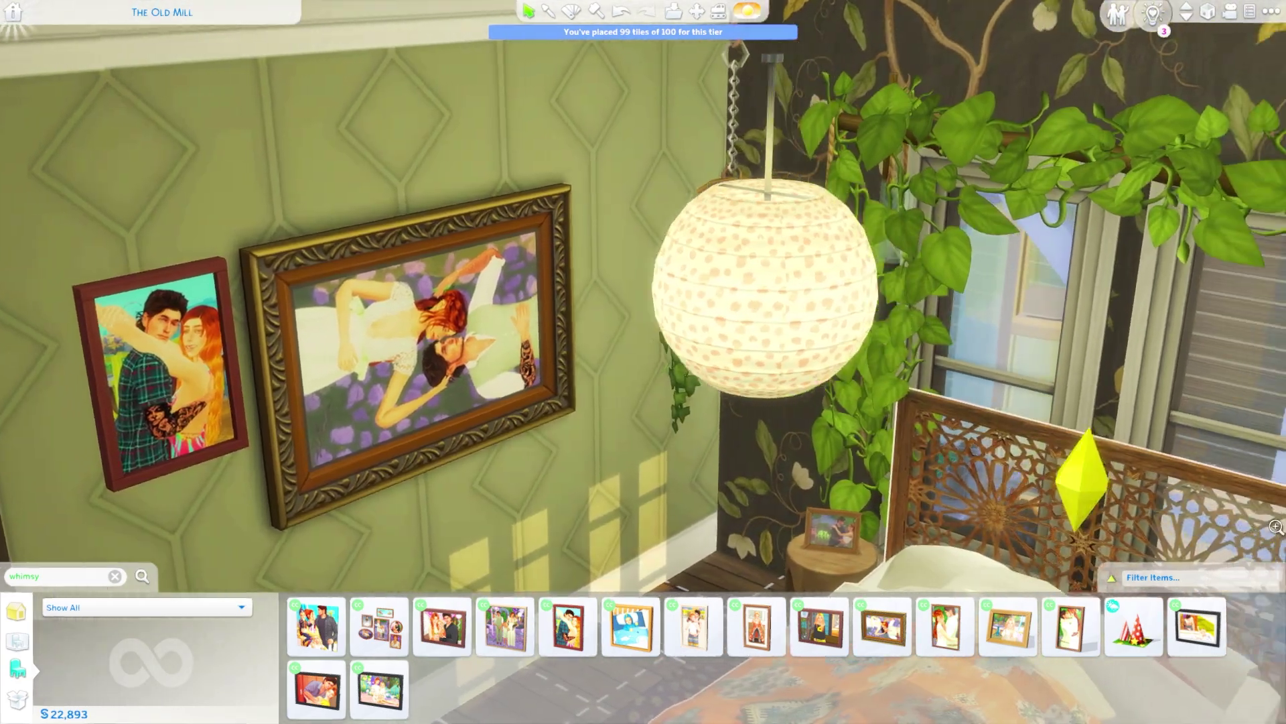
scroll(1276, 527, "up", 4)
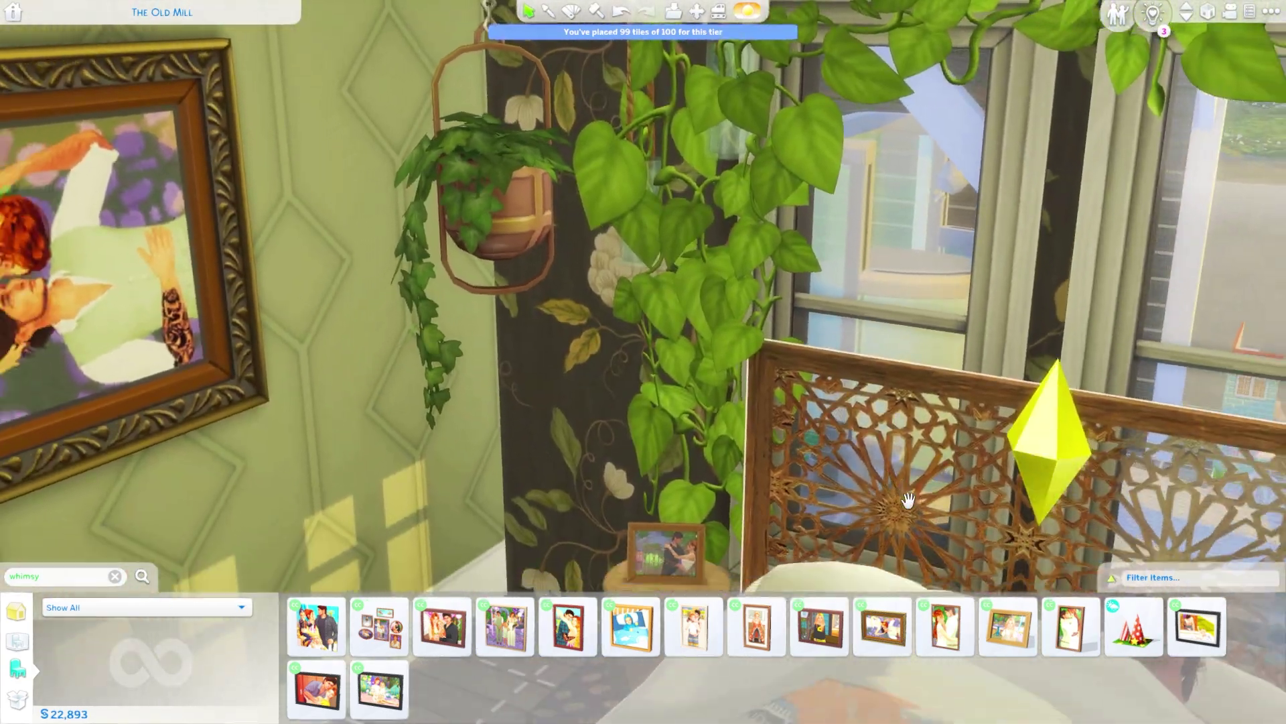
scroll(908, 499, "down", 2)
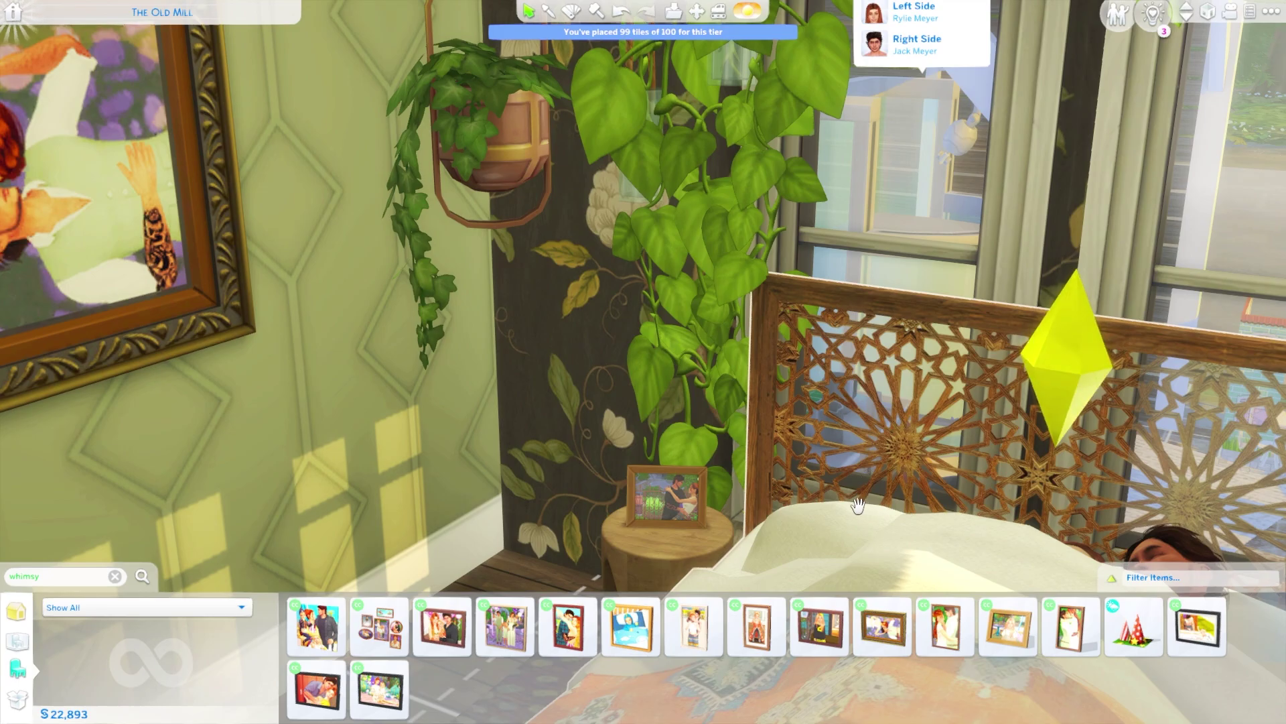
scroll(857, 506, "up", 1)
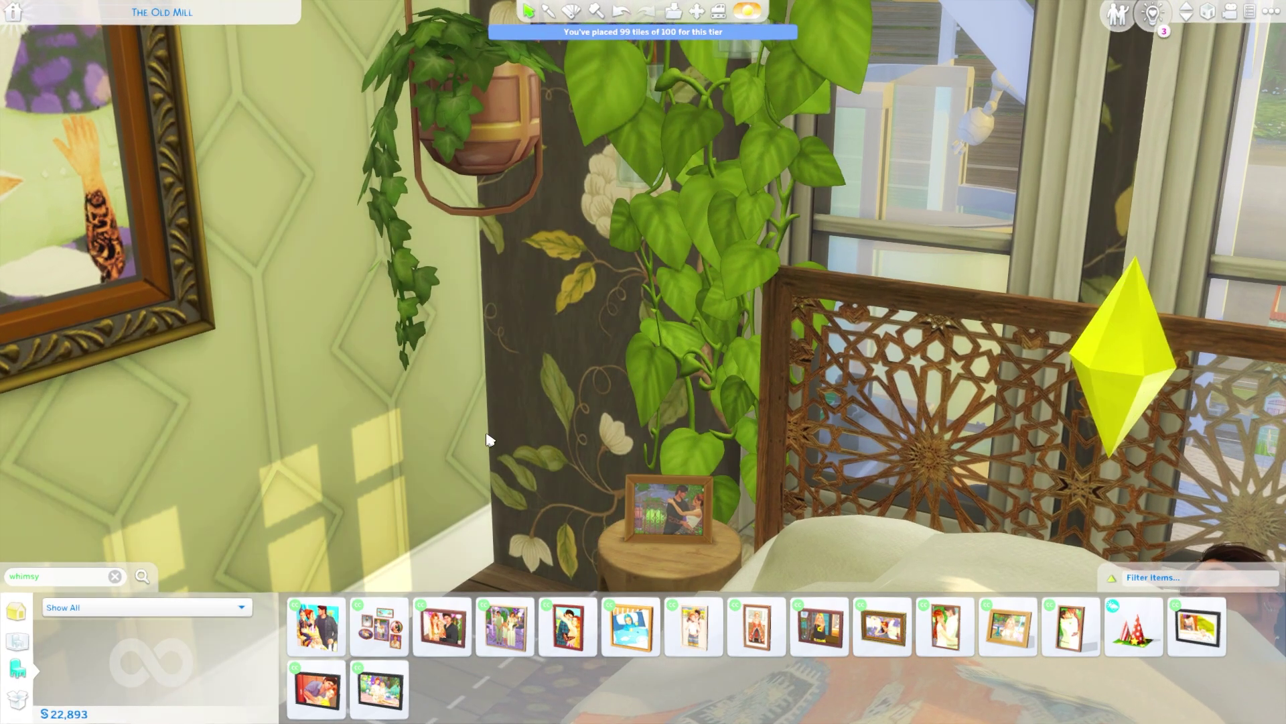
scroll(490, 439, "down", 3)
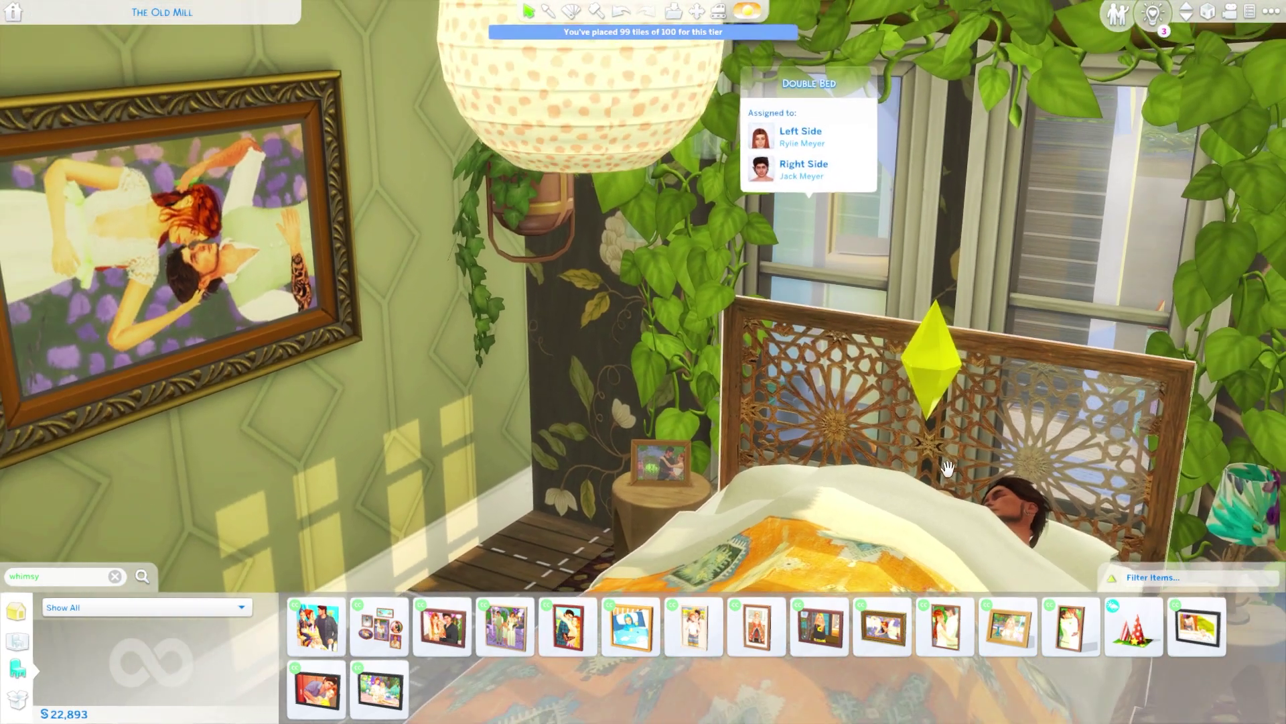
scroll(948, 468, "down", 4)
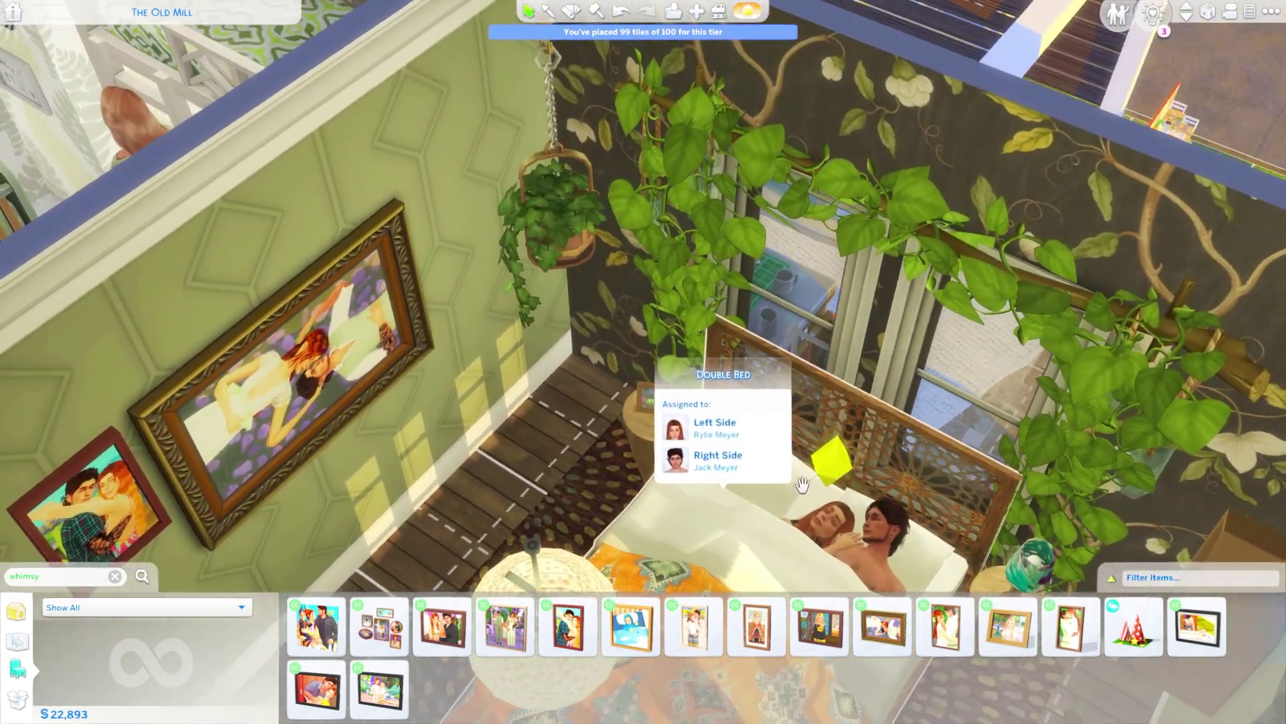
scroll(803, 485, "down", 4)
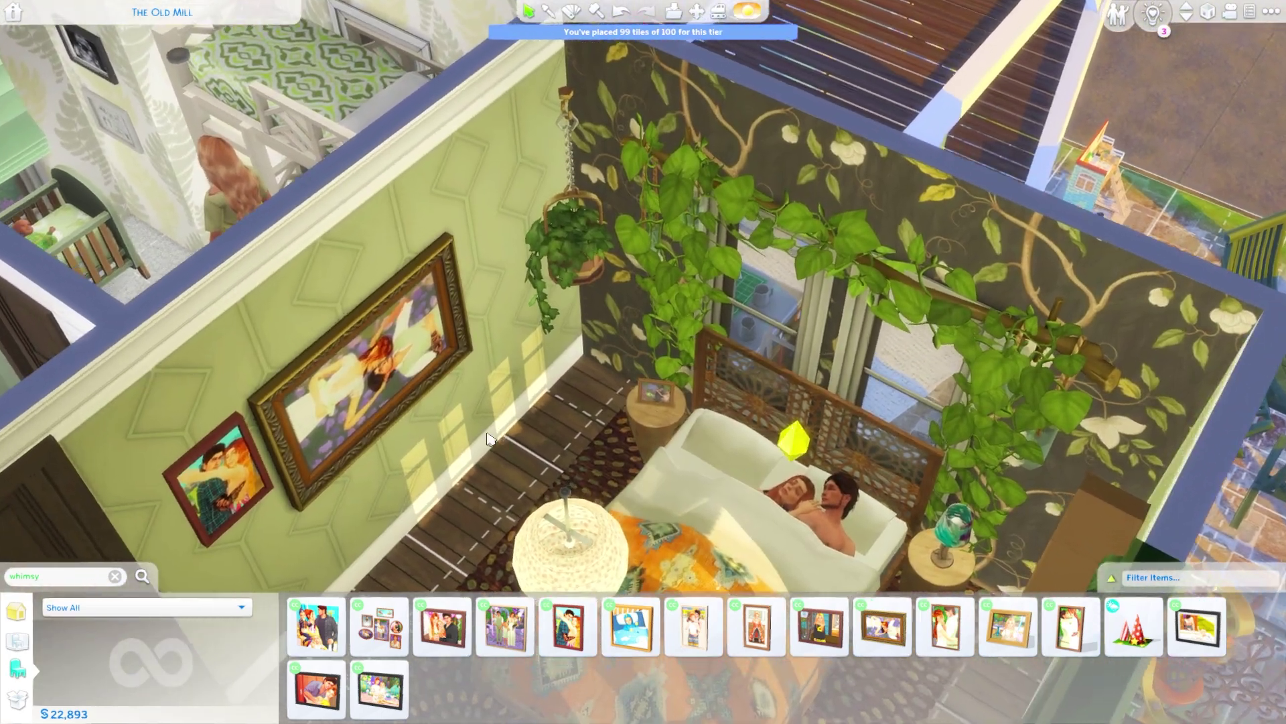
scroll(485, 441, "up", 3)
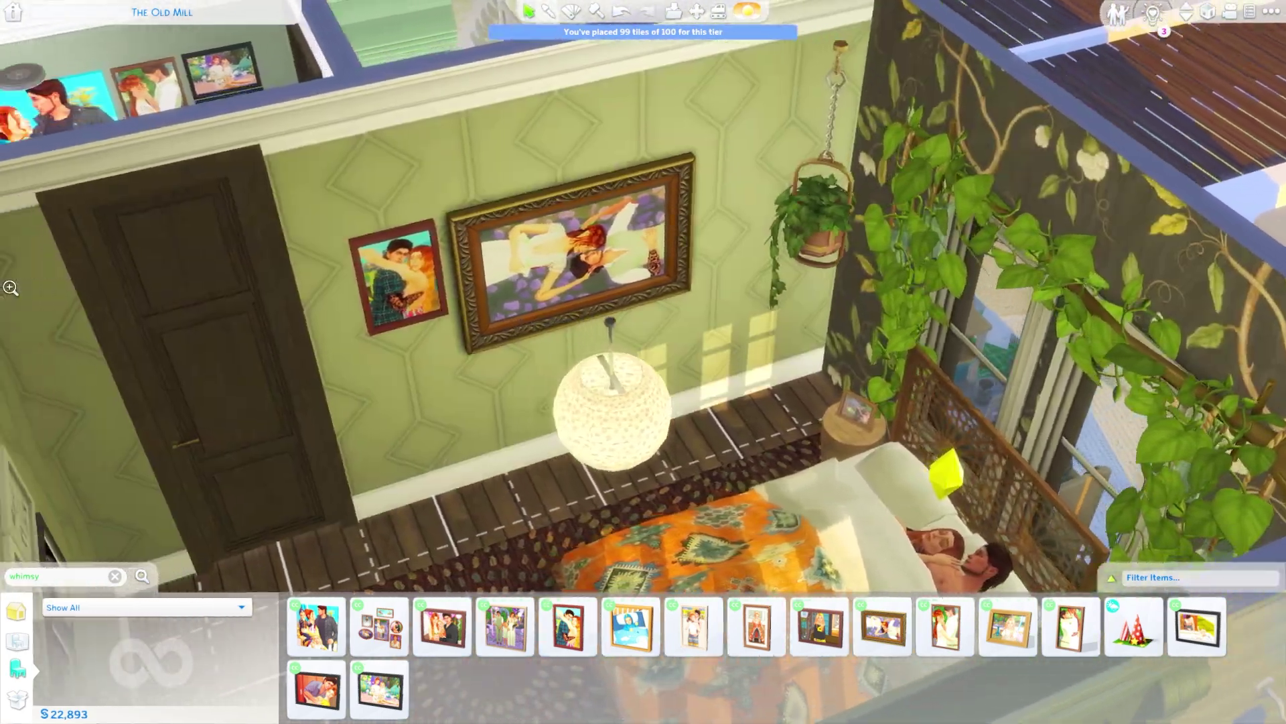
scroll(104, 307, "up", 5)
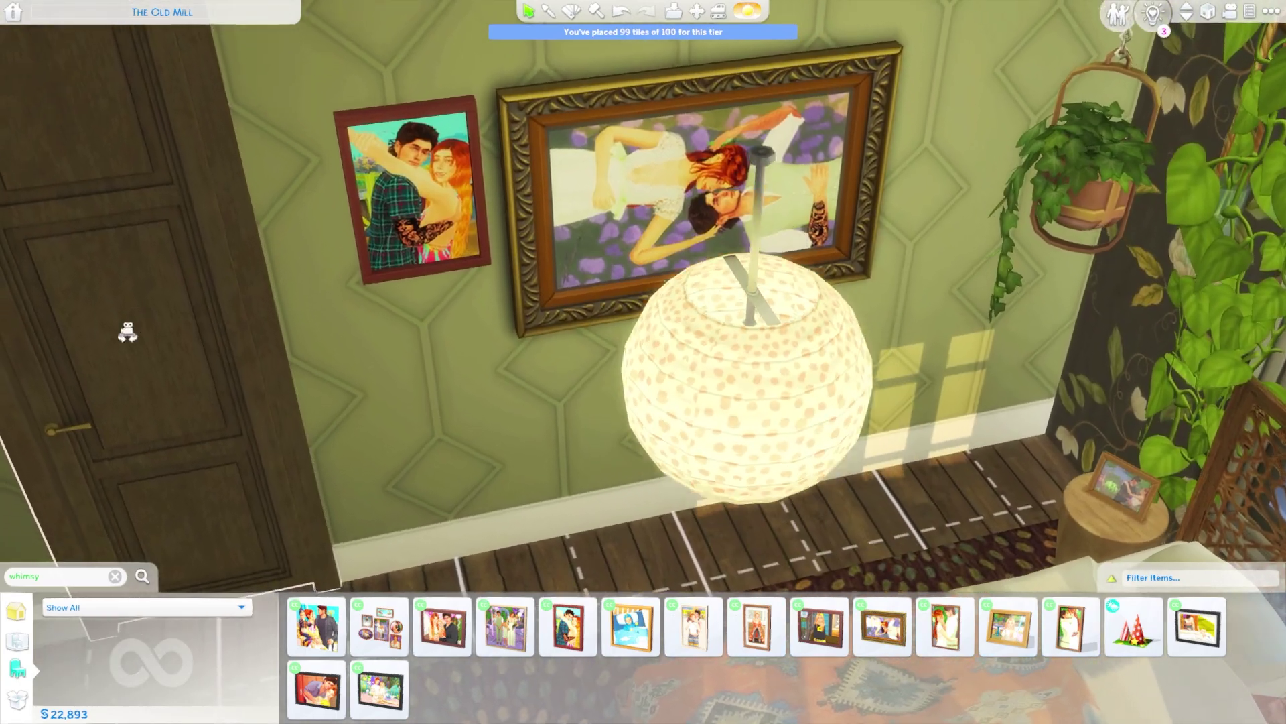
scroll(127, 333, "up", 3)
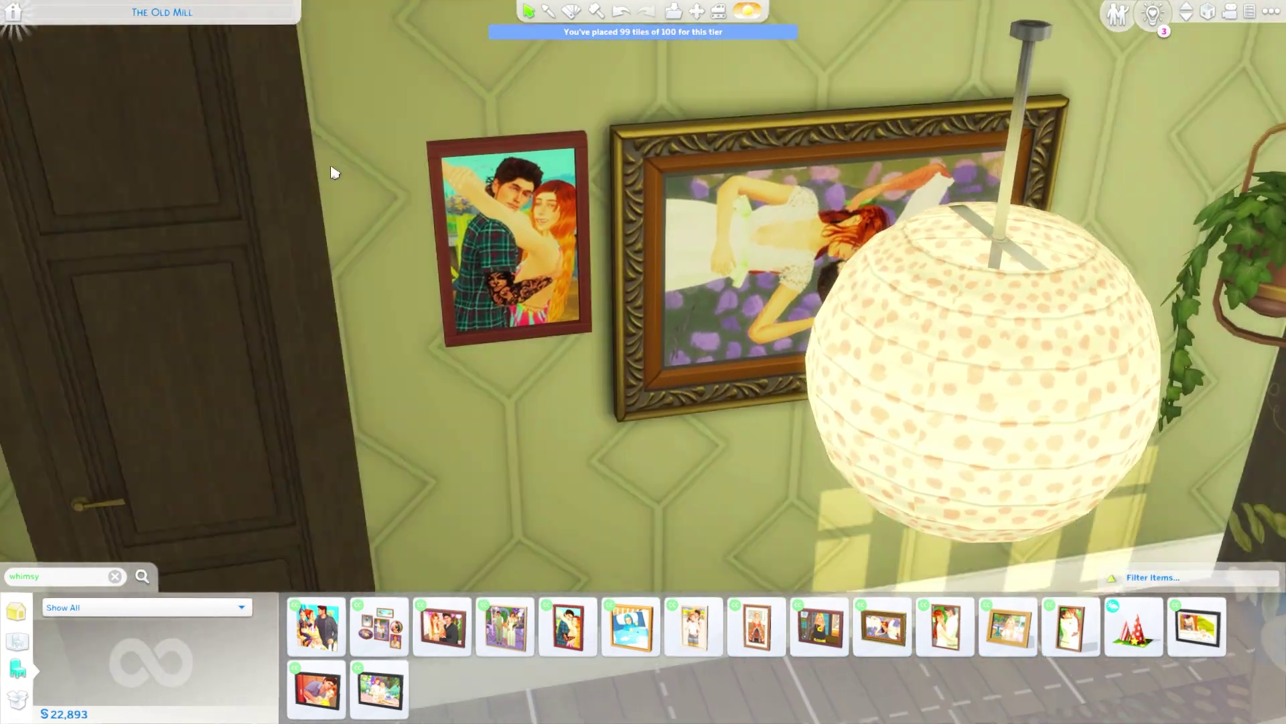
scroll(334, 149, "down", 2)
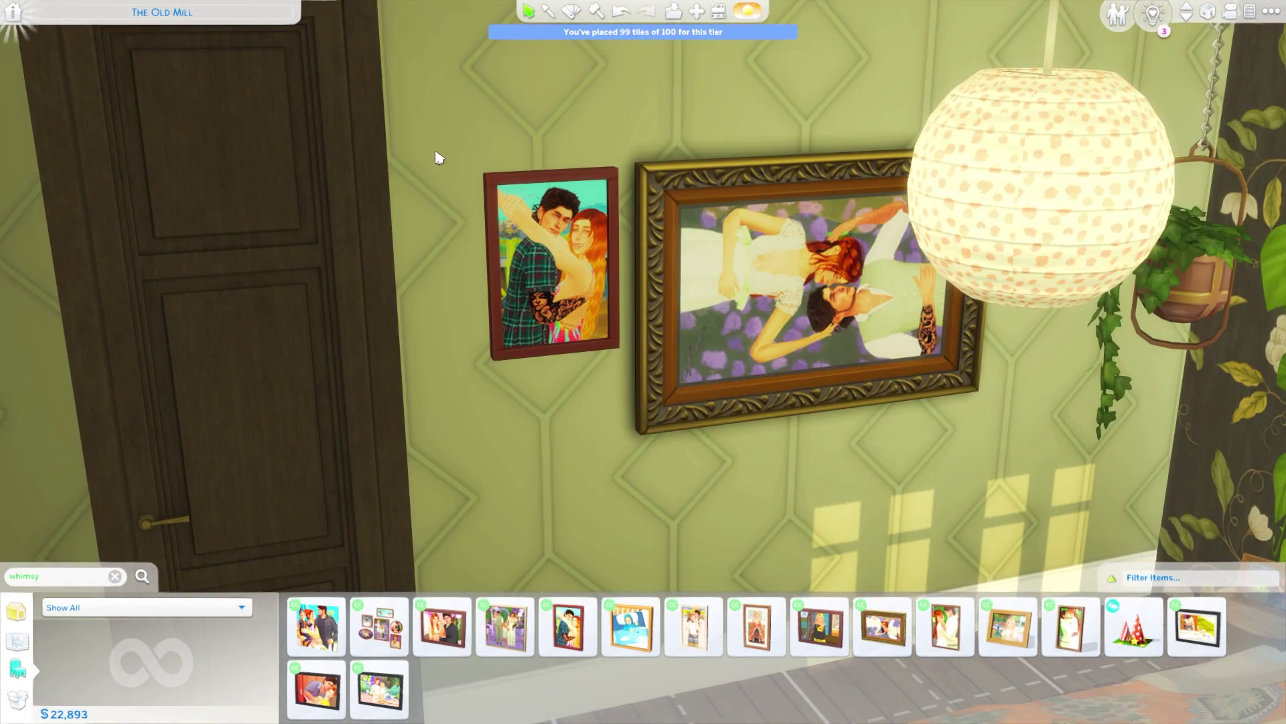